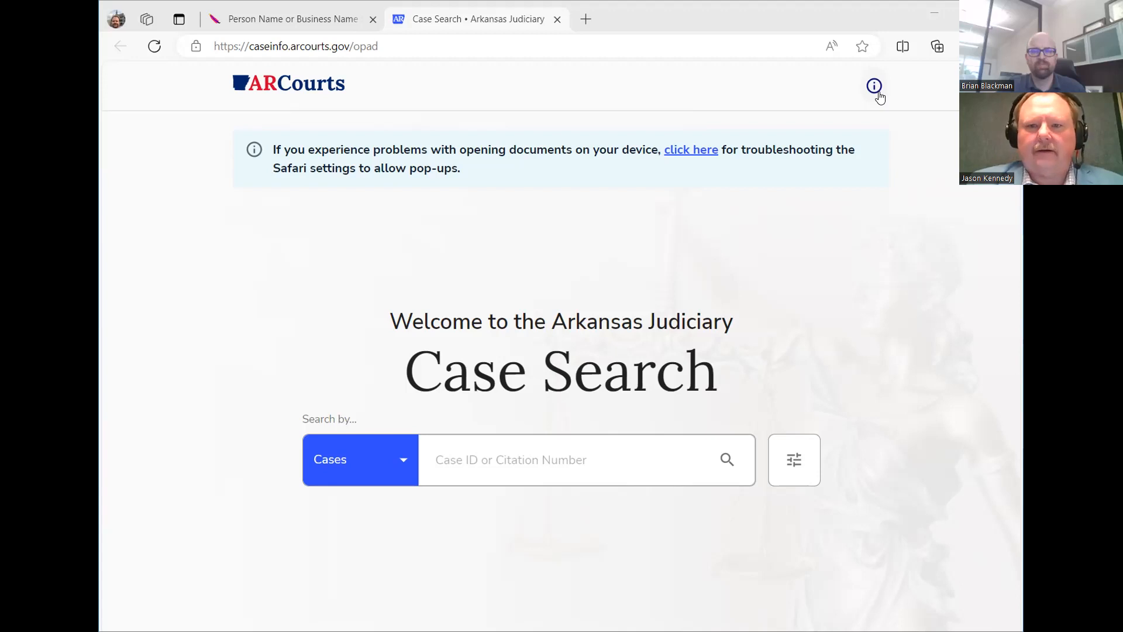
Open the older Public CourtConnect site from the info notice, then return to the Case Search tab.
{"action": "left_click", "coordinate": [879, 93]}
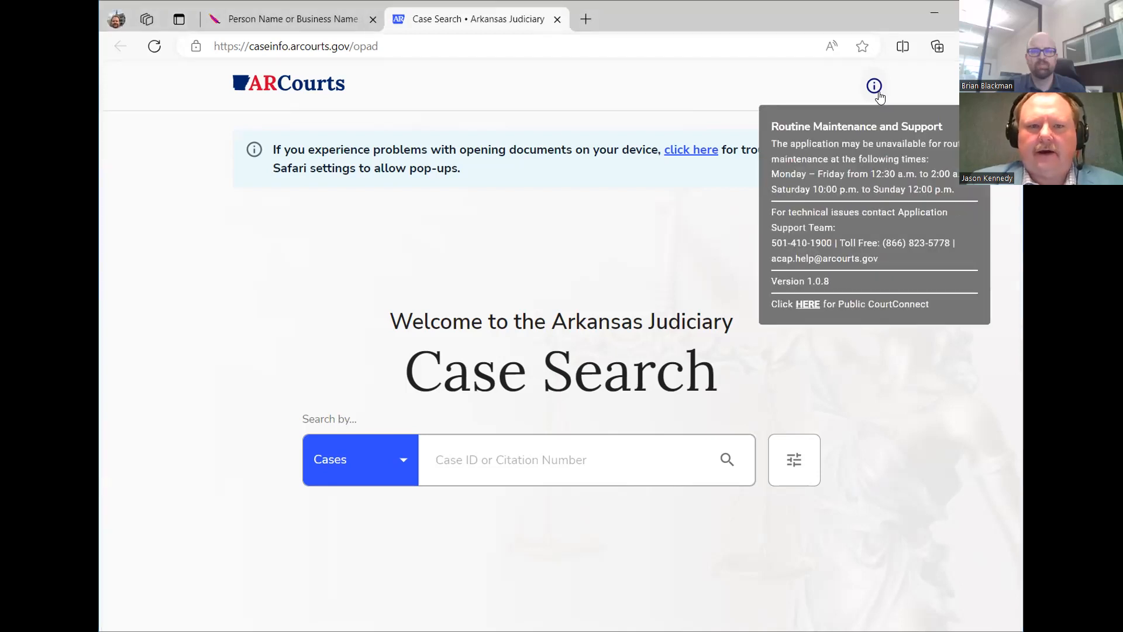
{"action": "left_click", "coordinate": [808, 304]}
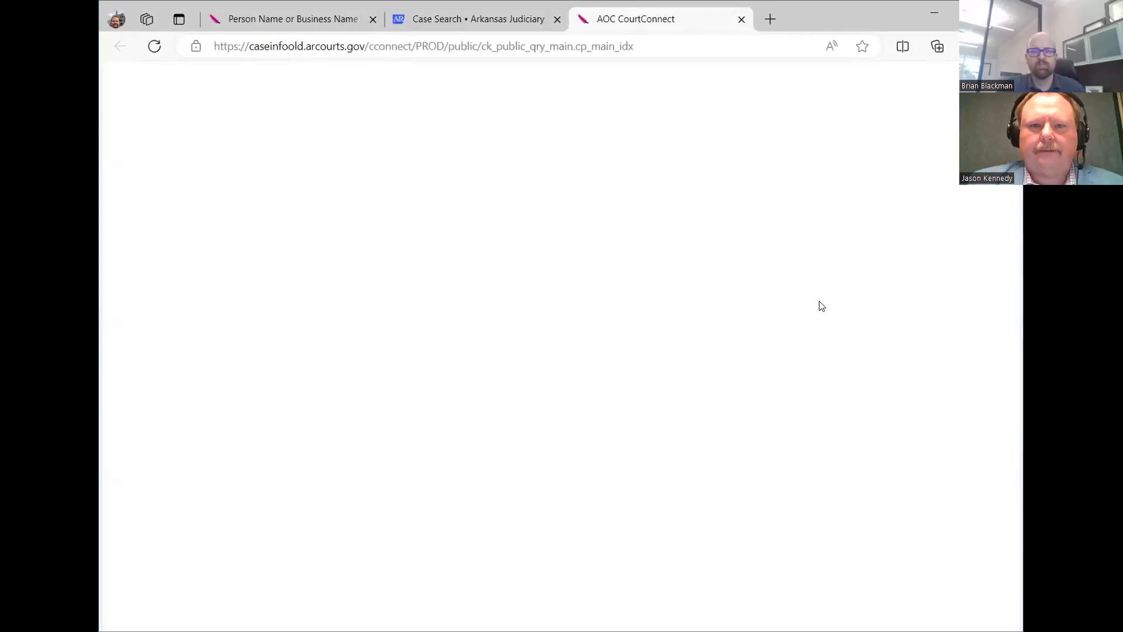
{"action": "left_click", "coordinate": [508, 21]}
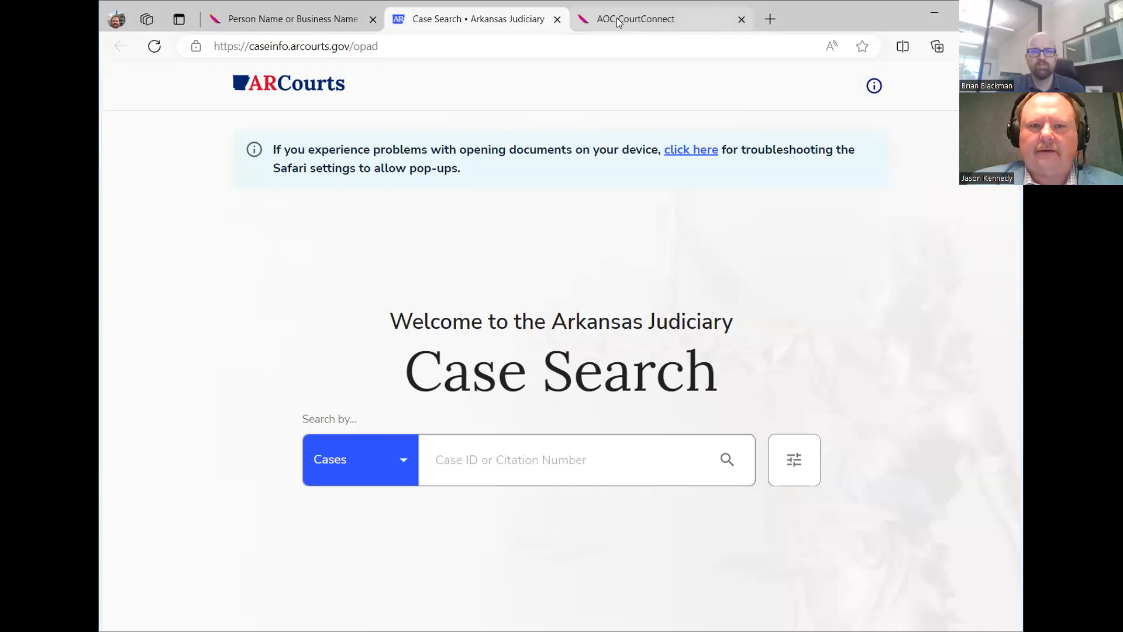
{"action": "left_click", "coordinate": [617, 22]}
{"action": "left_click", "coordinate": [390, 20]}
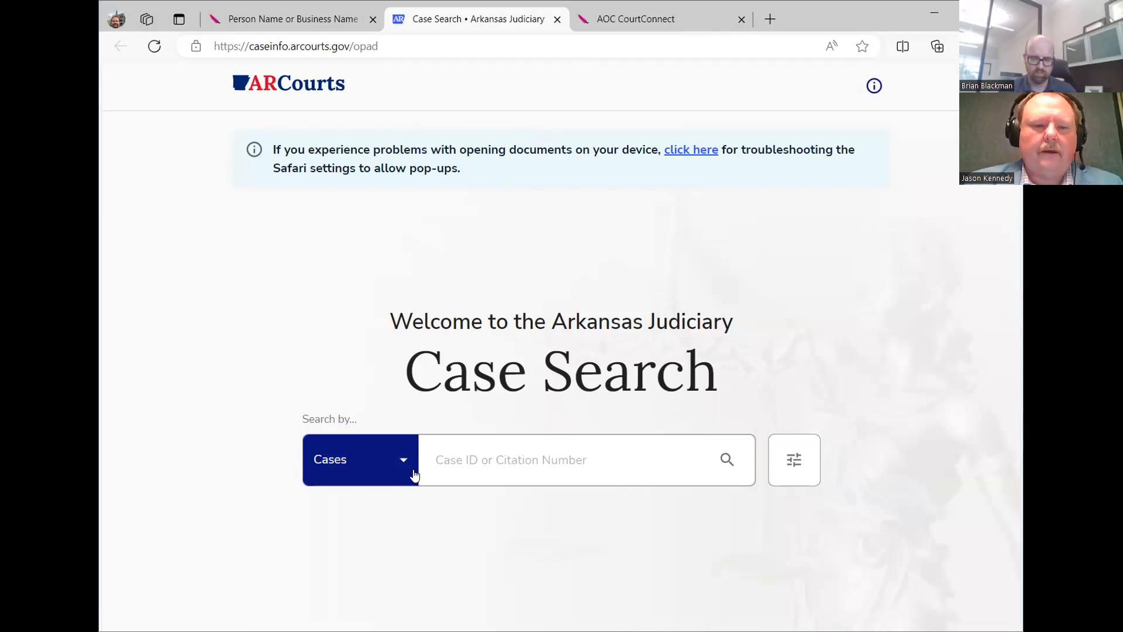
Switch the search to Participants and search the Organization field for '7 brew'.
{"action": "left_click", "coordinate": [410, 465]}
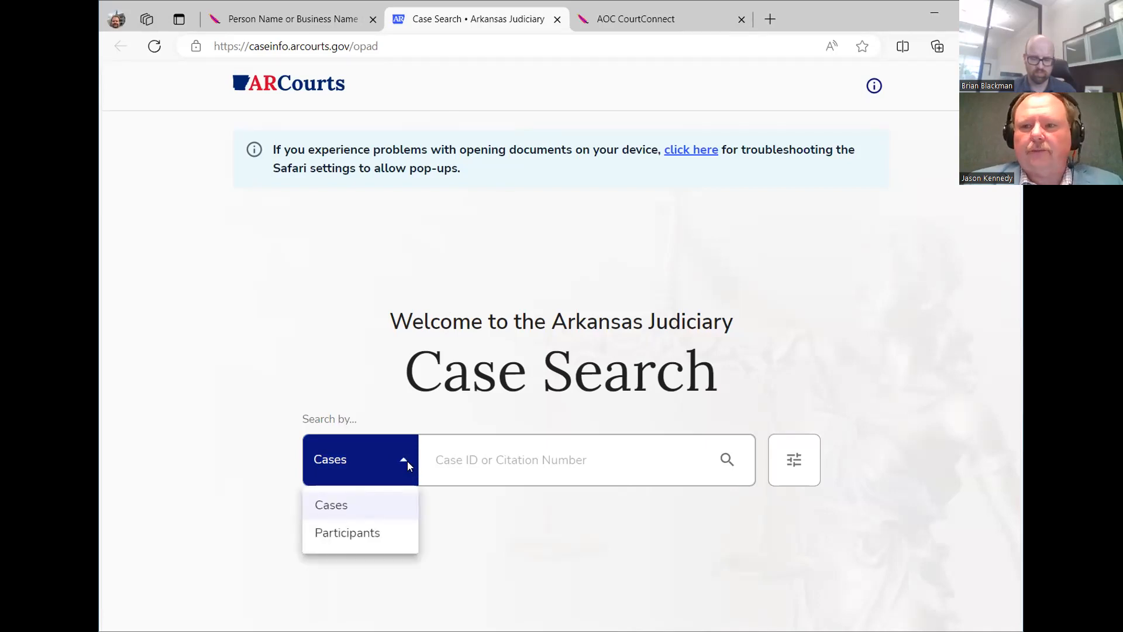
{"action": "left_click", "coordinate": [371, 533]}
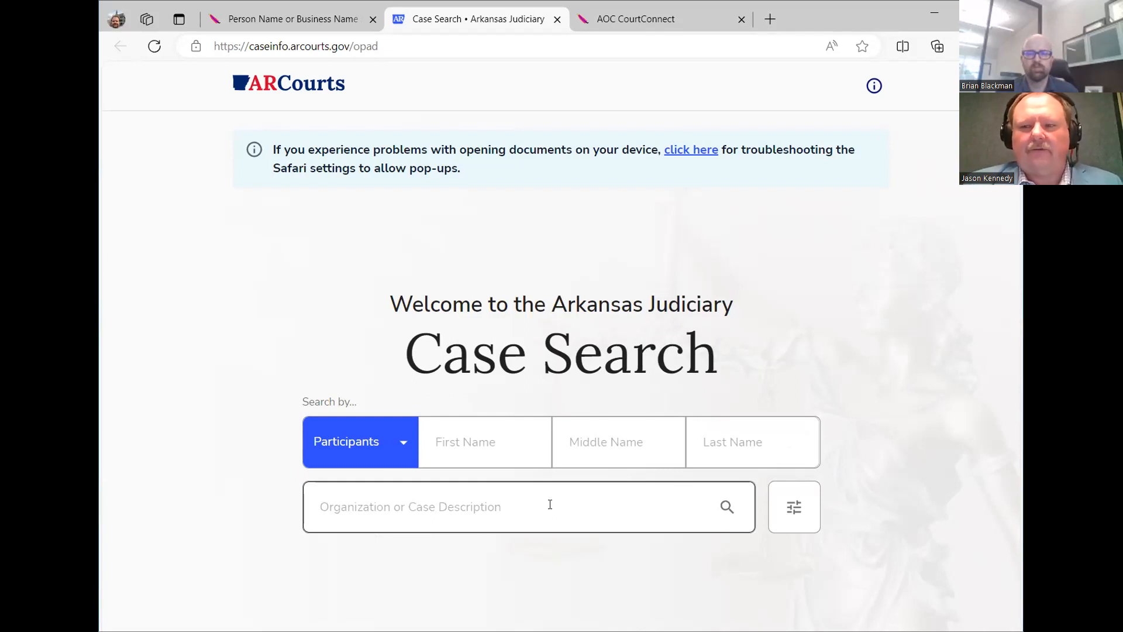
{"action": "left_click", "coordinate": [544, 506]}
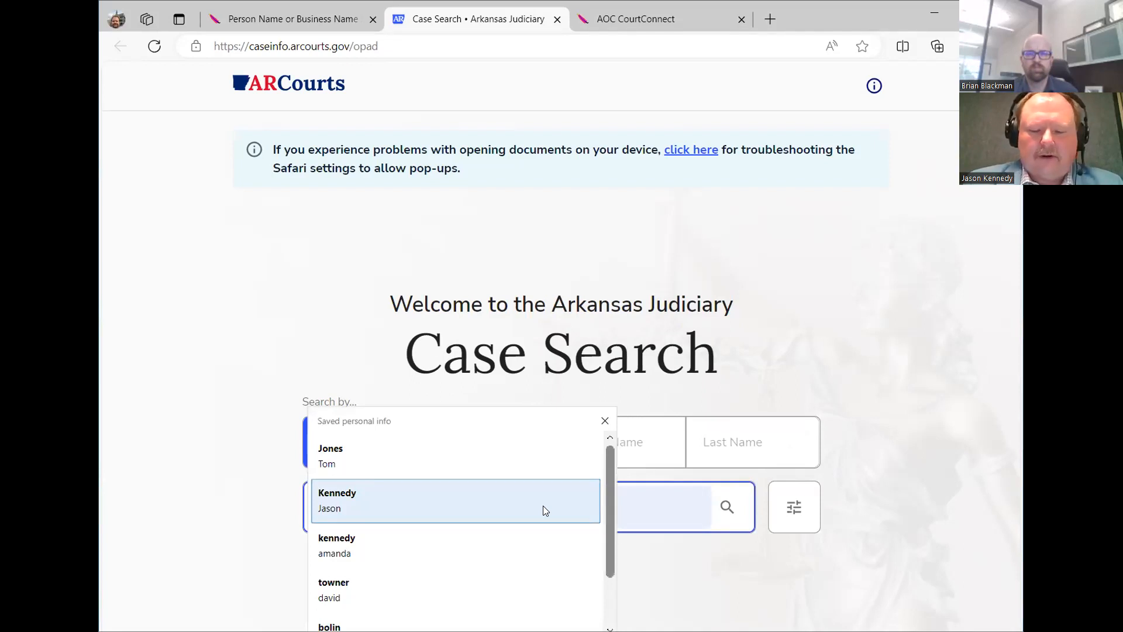
{"action": "type", "text": "7"}
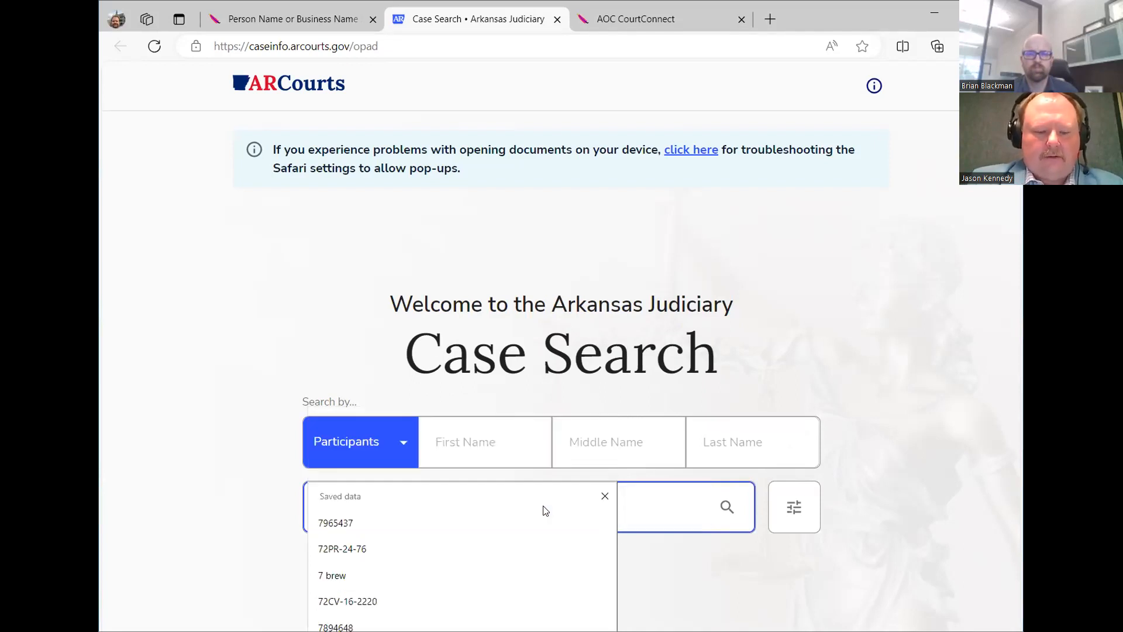
{"action": "type", "text": " b"}
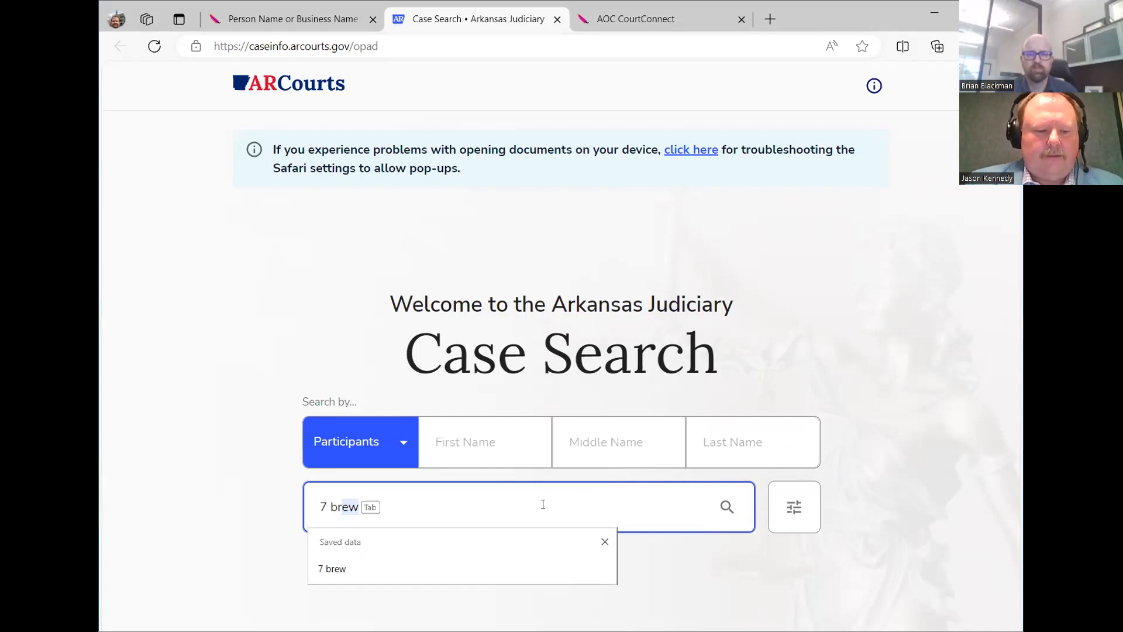
{"action": "key", "text": "Tab"}
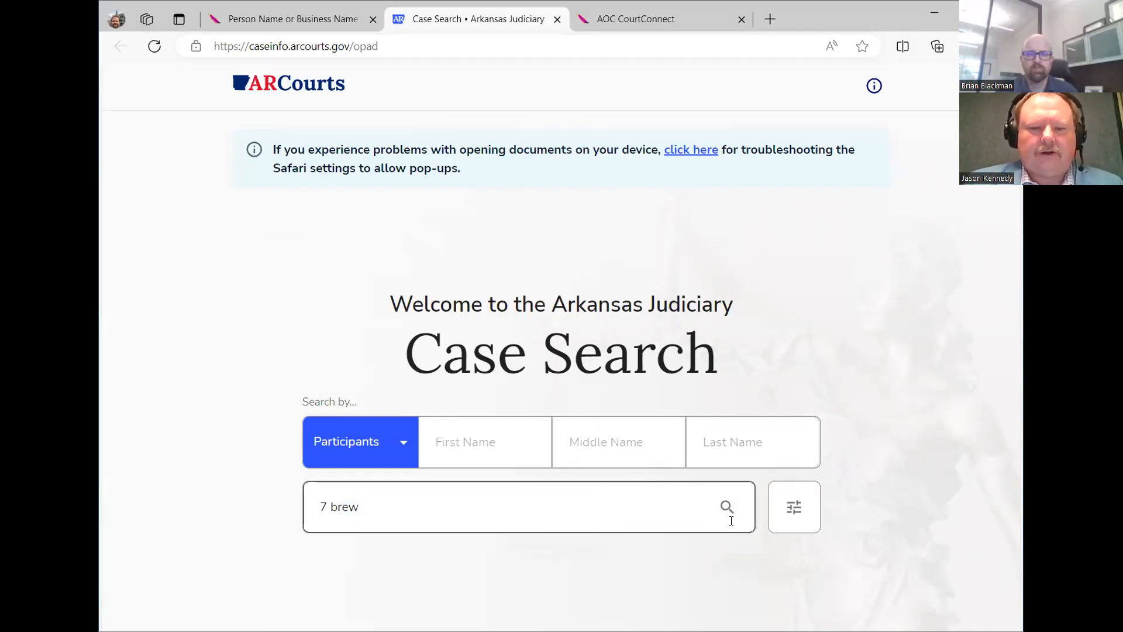
{"action": "left_click", "coordinate": [727, 508]}
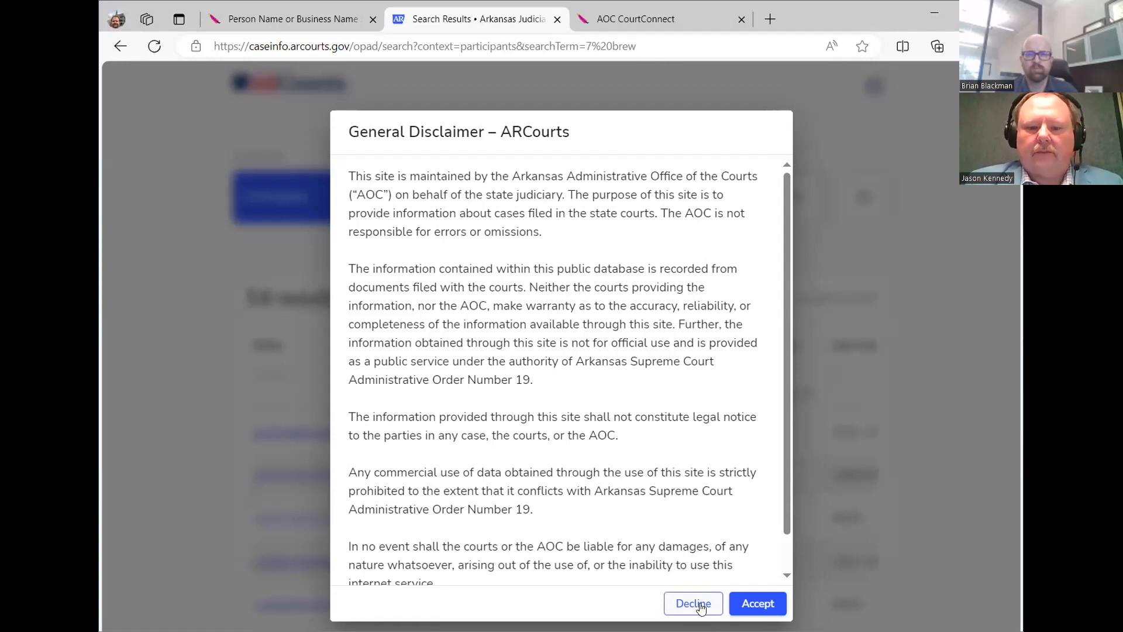
{"action": "left_click", "coordinate": [751, 606]}
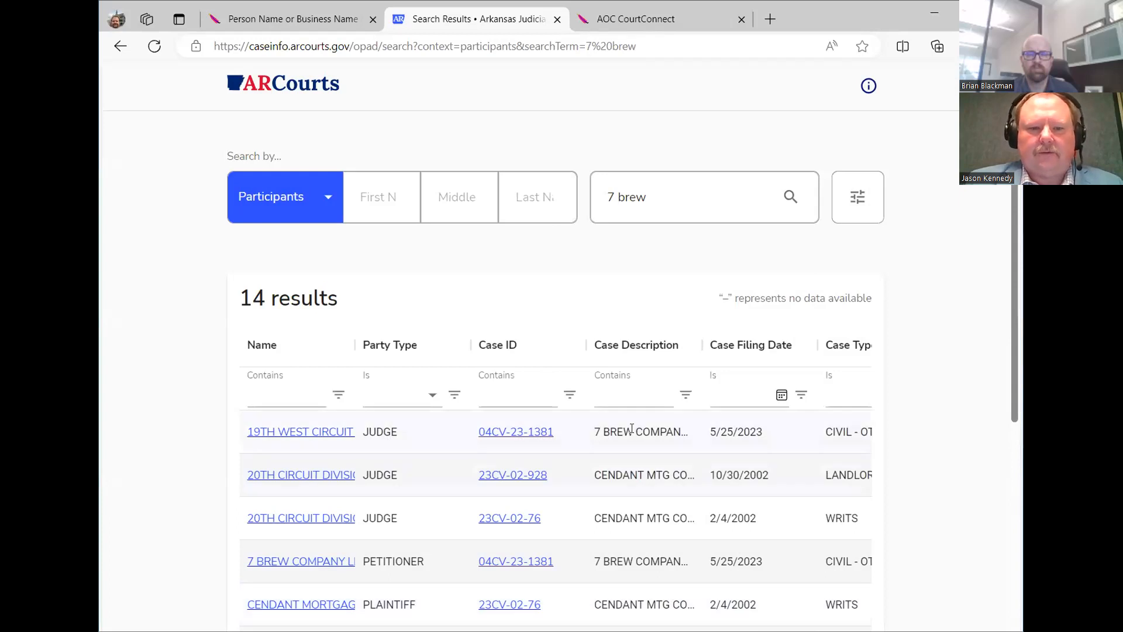
{"action": "scroll", "coordinate": [632, 429], "scroll_direction": "down", "scroll_amount": 3}
{"action": "scroll", "coordinate": [652, 307], "scroll_direction": "down", "scroll_amount": 1}
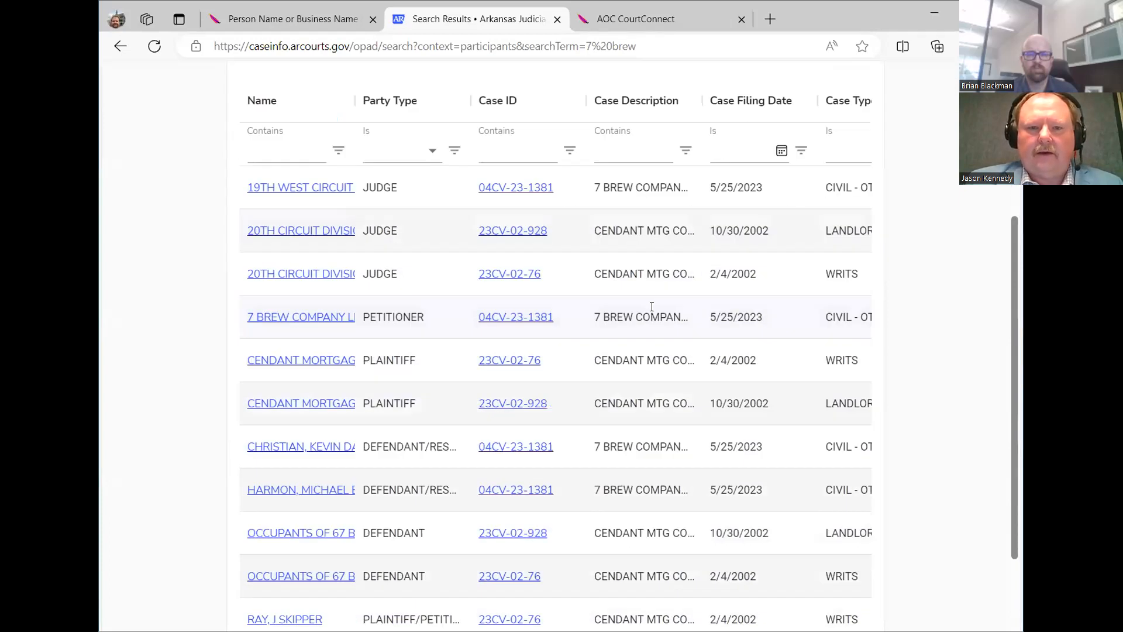
{"action": "scroll", "coordinate": [654, 309], "scroll_direction": "up", "scroll_amount": 4}
{"action": "scroll", "coordinate": [682, 261], "scroll_direction": "down", "scroll_amount": 5}
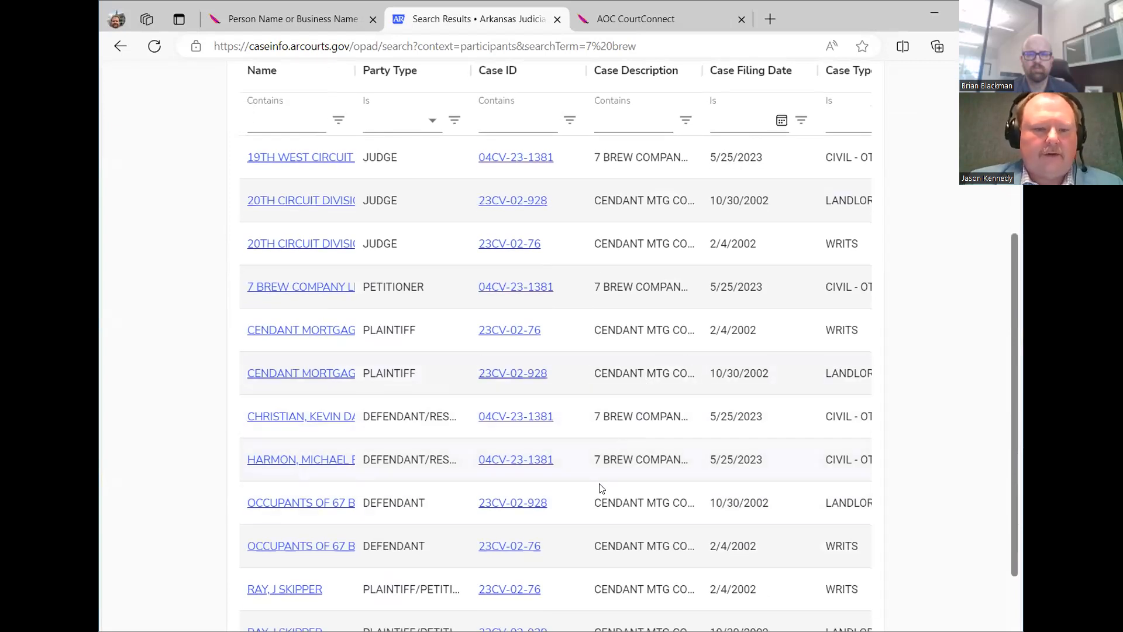
{"action": "left_click", "coordinate": [530, 461]}
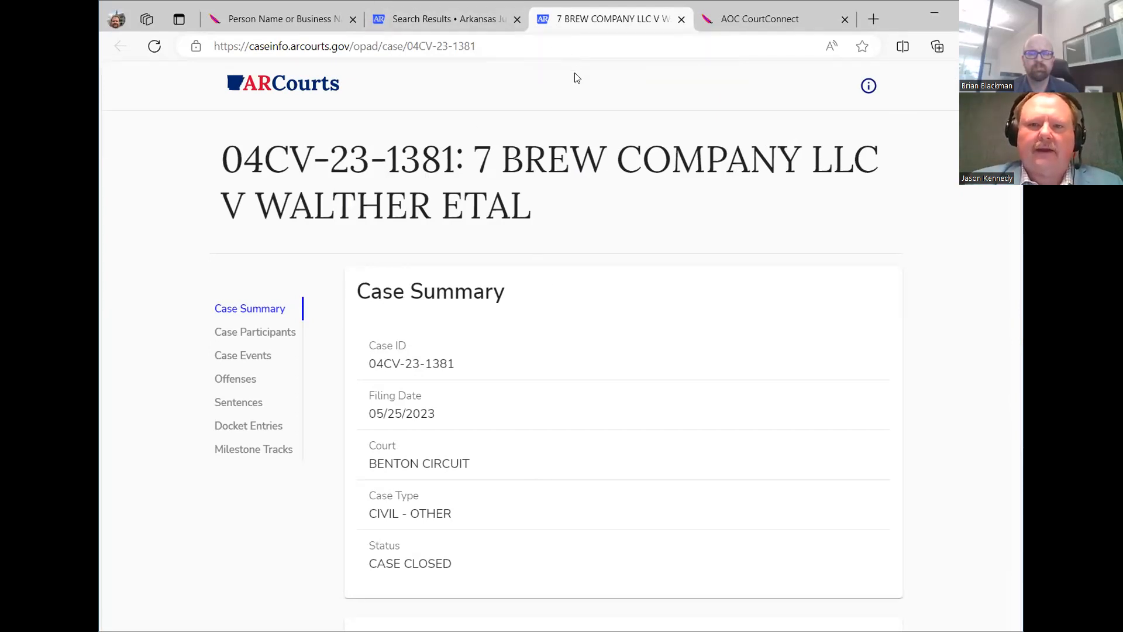
{"action": "scroll", "coordinate": [572, 216], "scroll_direction": "down", "scroll_amount": 2}
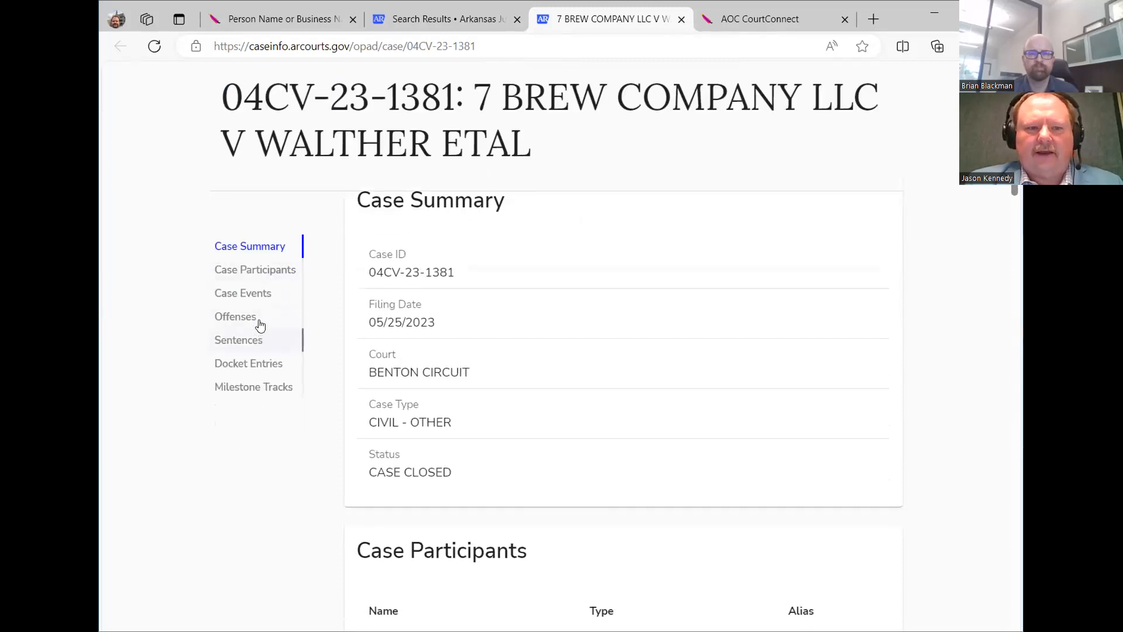
{"action": "left_click", "coordinate": [264, 372]}
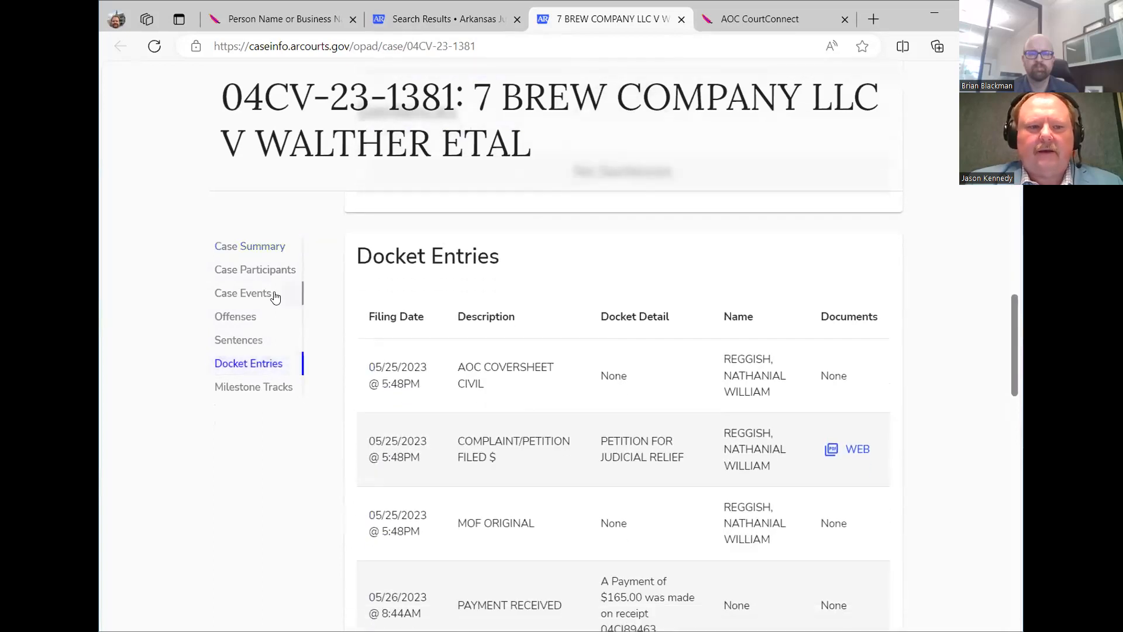
{"action": "left_click", "coordinate": [278, 271]}
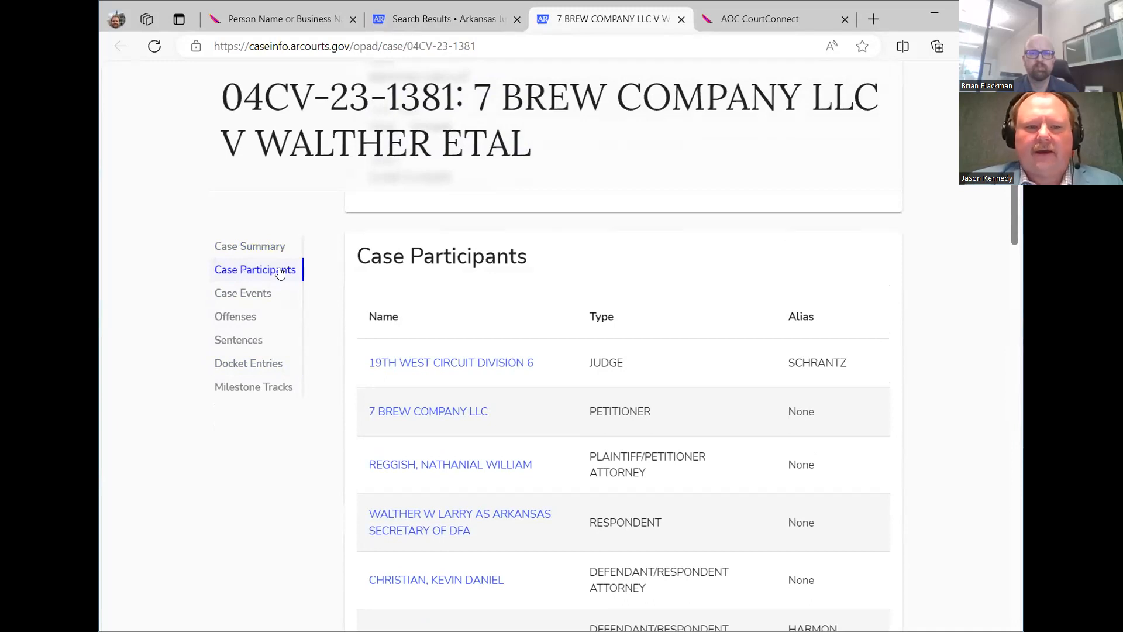
{"action": "left_click", "coordinate": [272, 366]}
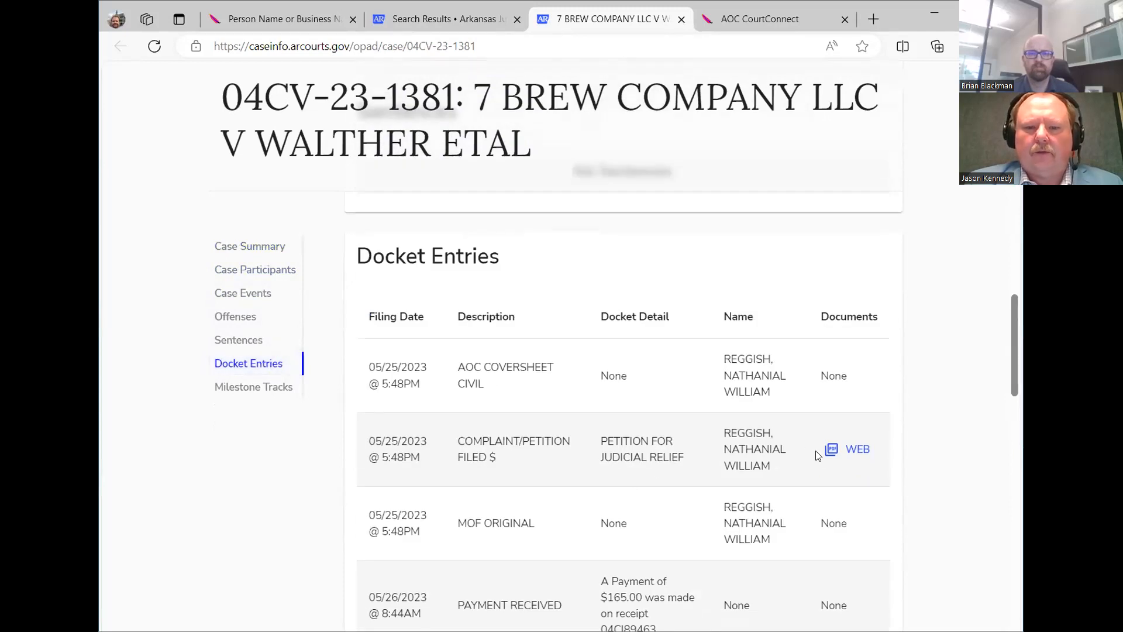
{"action": "left_click", "coordinate": [861, 450]}
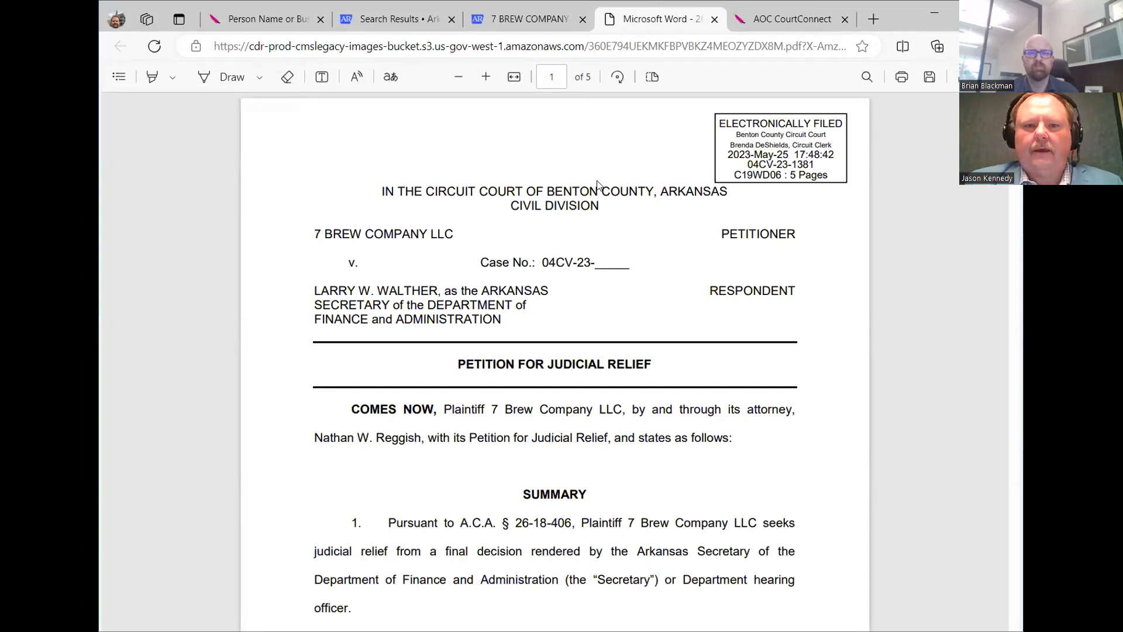
Close the petition PDF and the 7 BREW COMPANY case tab.
{"action": "key", "text": "ctrl+w"}
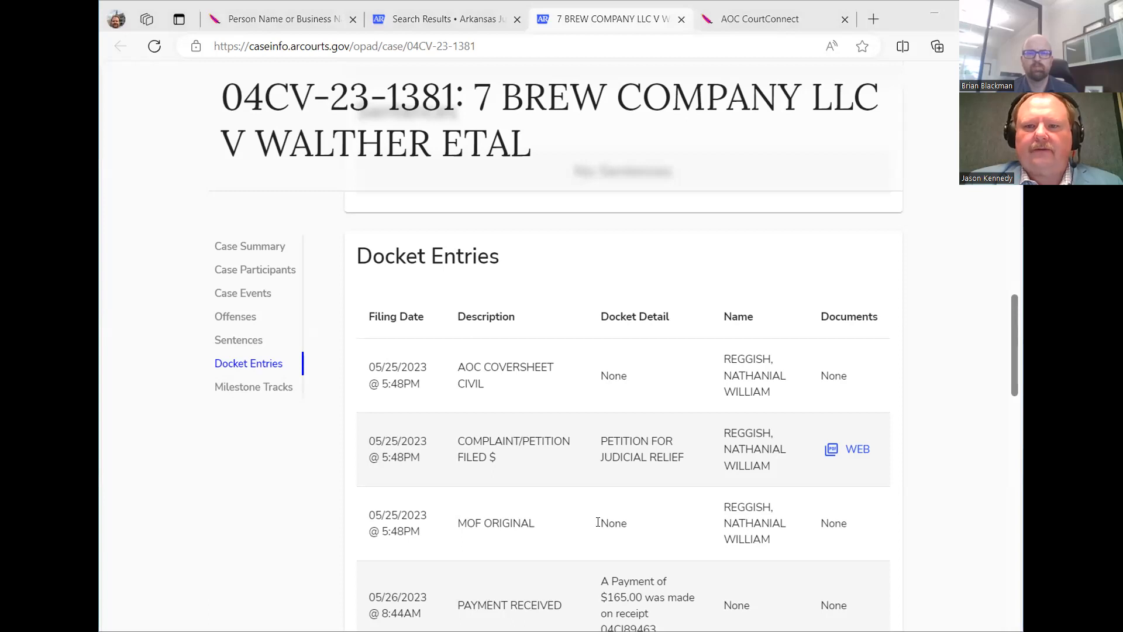
{"action": "key", "text": "alt+Tab"}
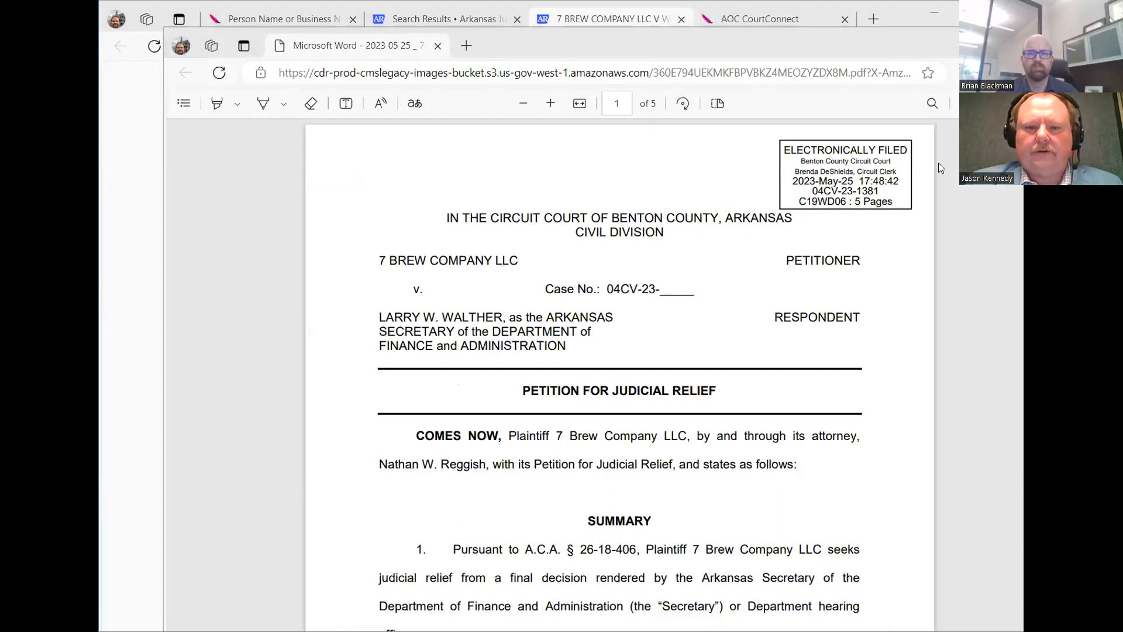
{"action": "key", "text": "alt+Tab"}
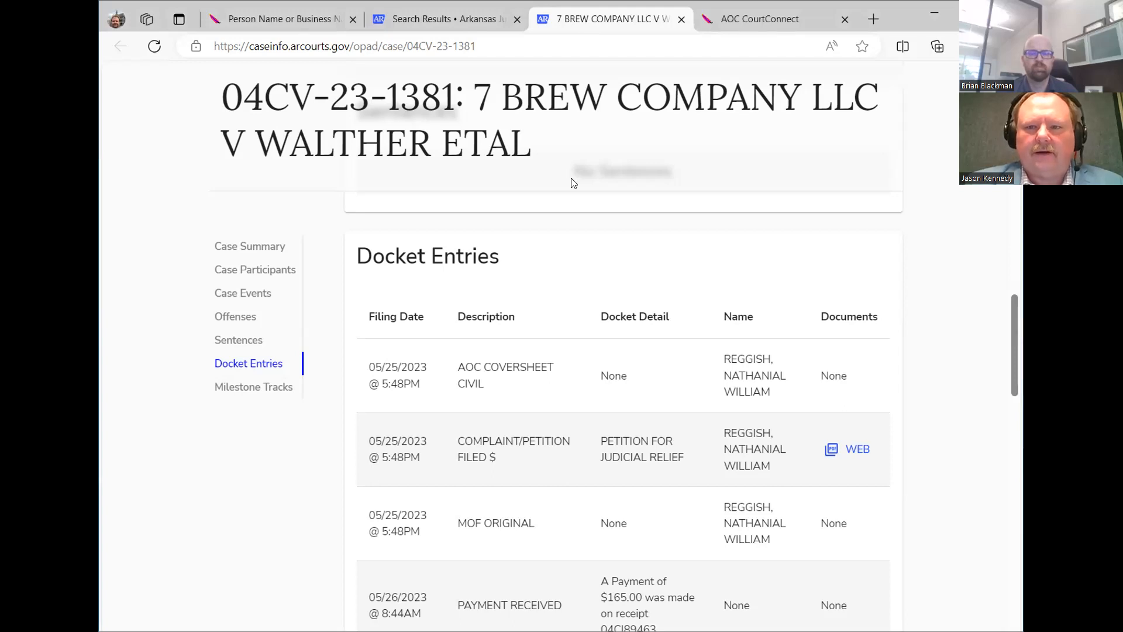
{"action": "key", "text": "ctrl+w"}
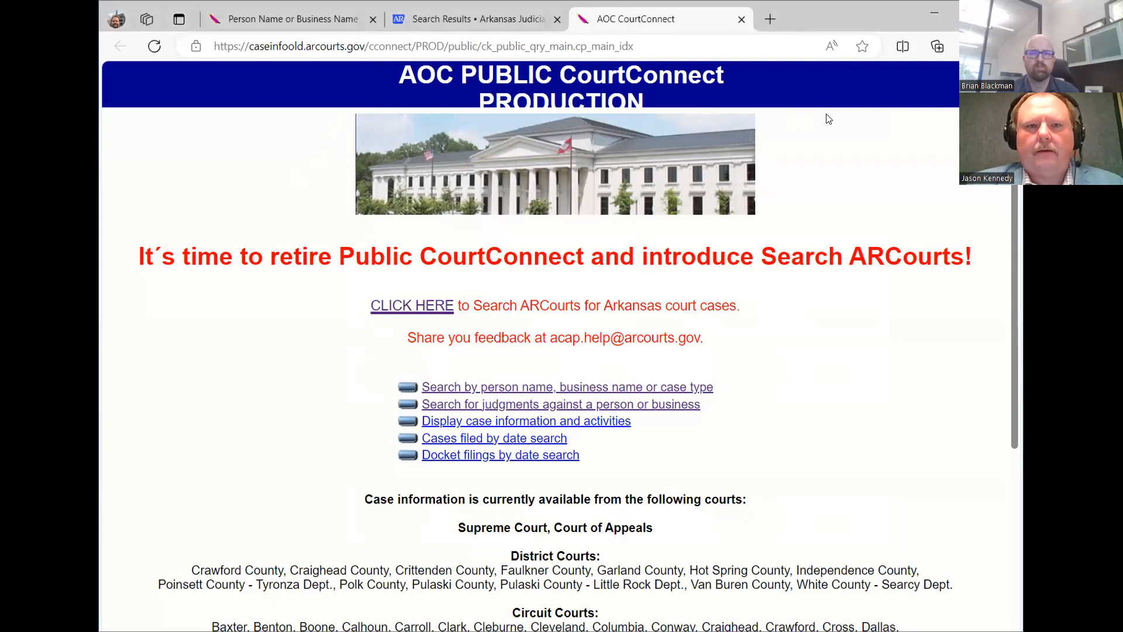
Switch to the 7 brew results tab and return to the Case Search home page via the logo.
{"action": "key", "text": "ctrl+shift+Tab"}
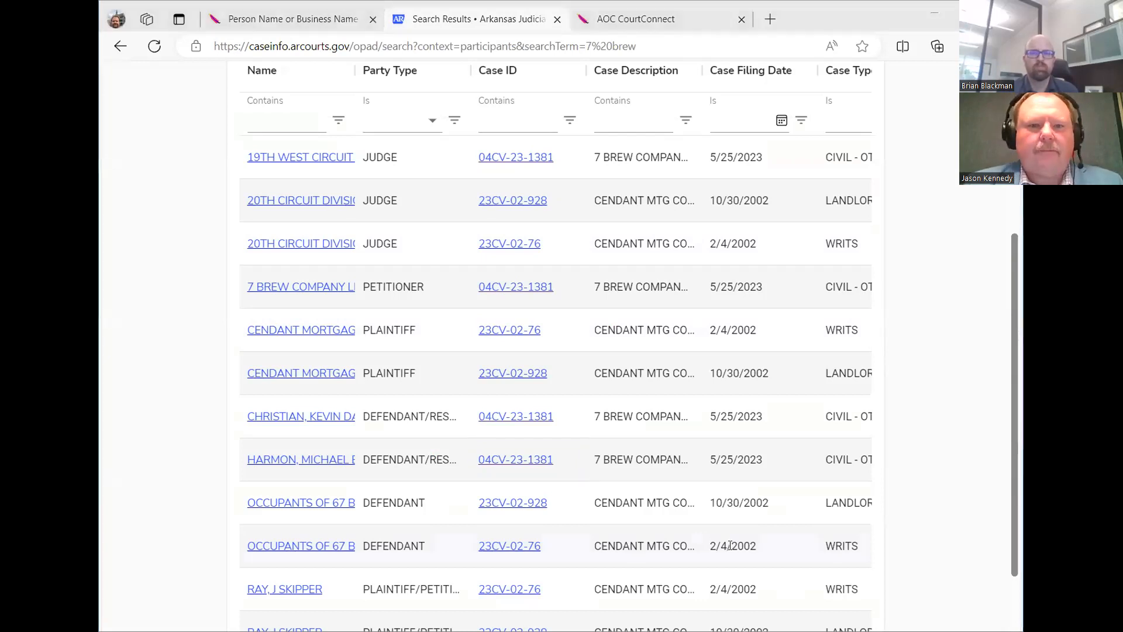
{"action": "scroll", "coordinate": [738, 553], "scroll_direction": "up", "scroll_amount": 5}
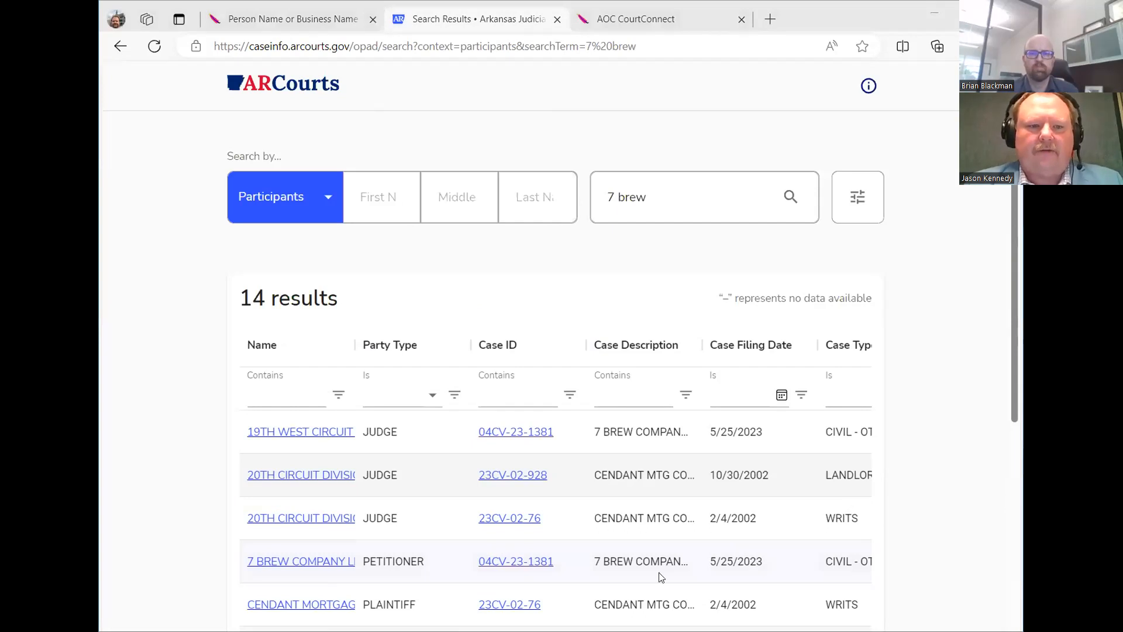
{"action": "left_click", "coordinate": [314, 88]}
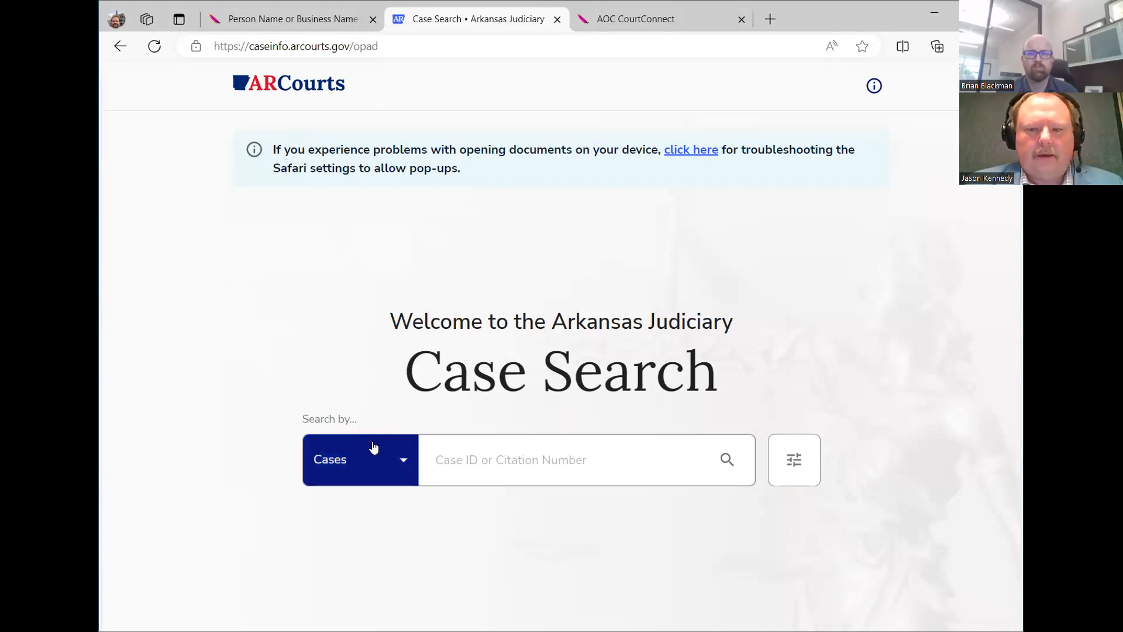
Search Participants by entering the person's first and last name and running the search.
{"action": "left_click", "coordinate": [395, 466]}
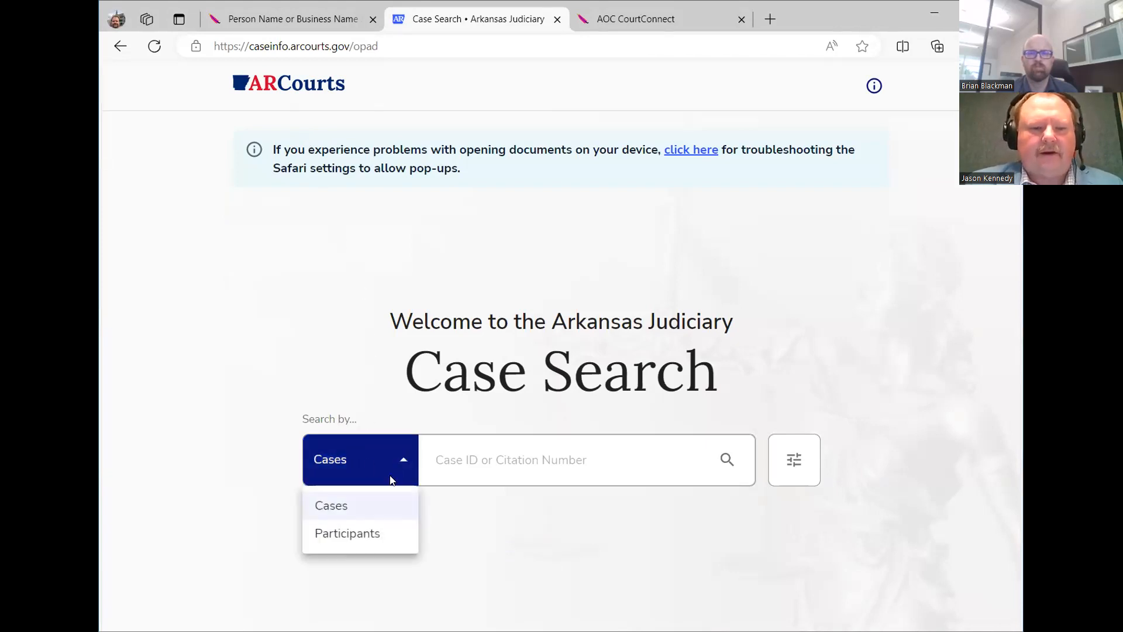
{"action": "left_click", "coordinate": [370, 531]}
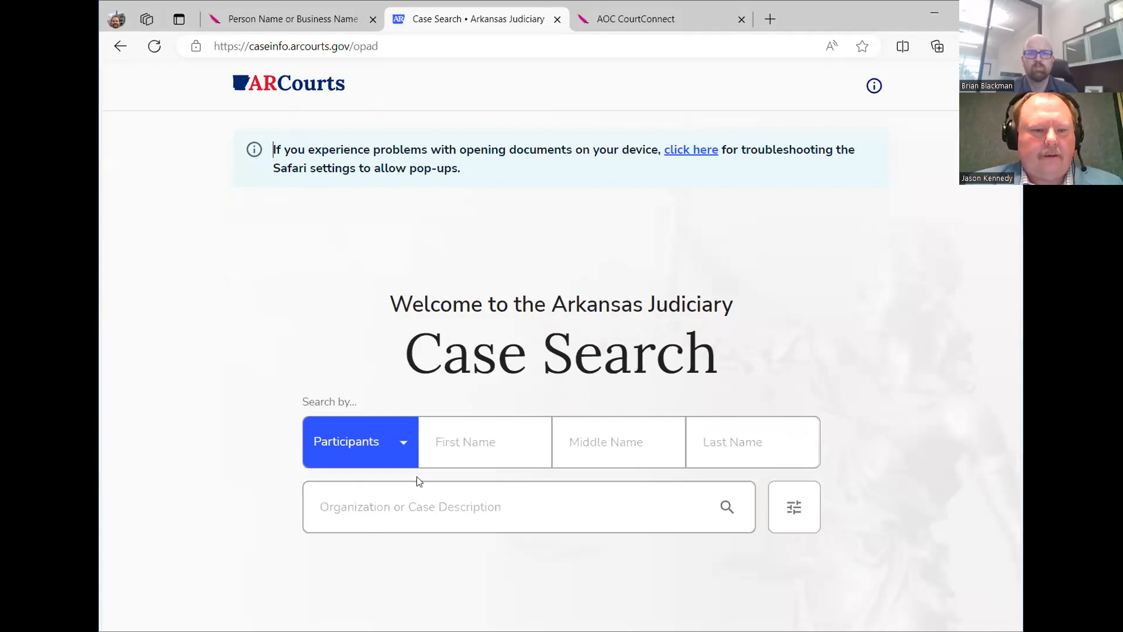
{"action": "left_click", "coordinate": [492, 449]}
{"action": "left_click", "coordinate": [492, 448]}
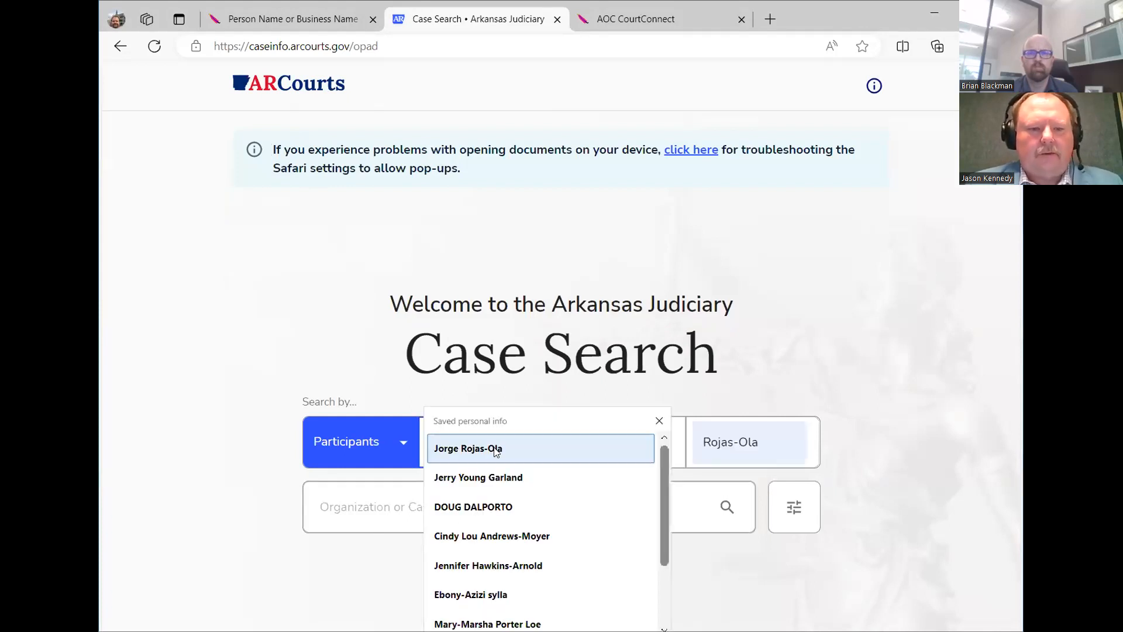
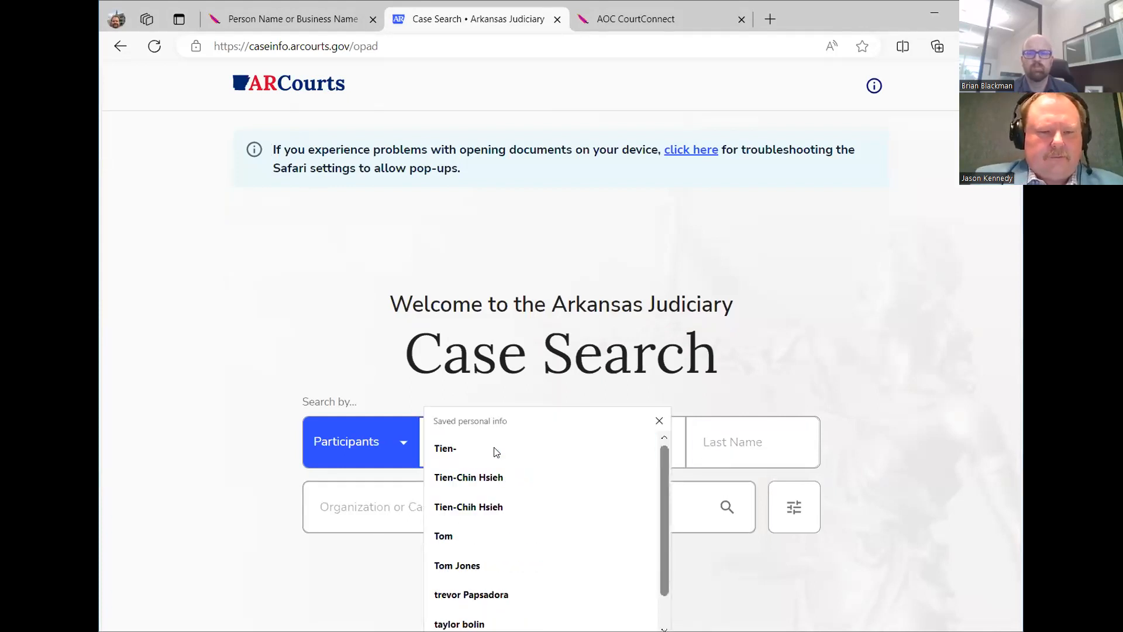
{"action": "key", "text": "Tab"}
{"action": "key", "text": "Tab"}
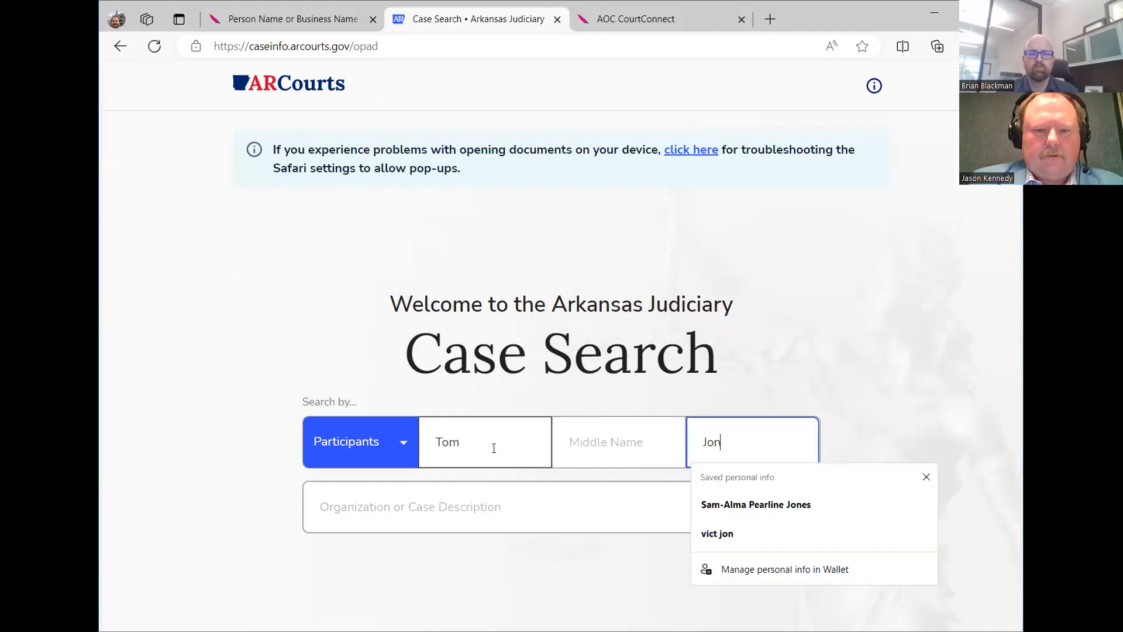
{"action": "left_click", "coordinate": [871, 343]}
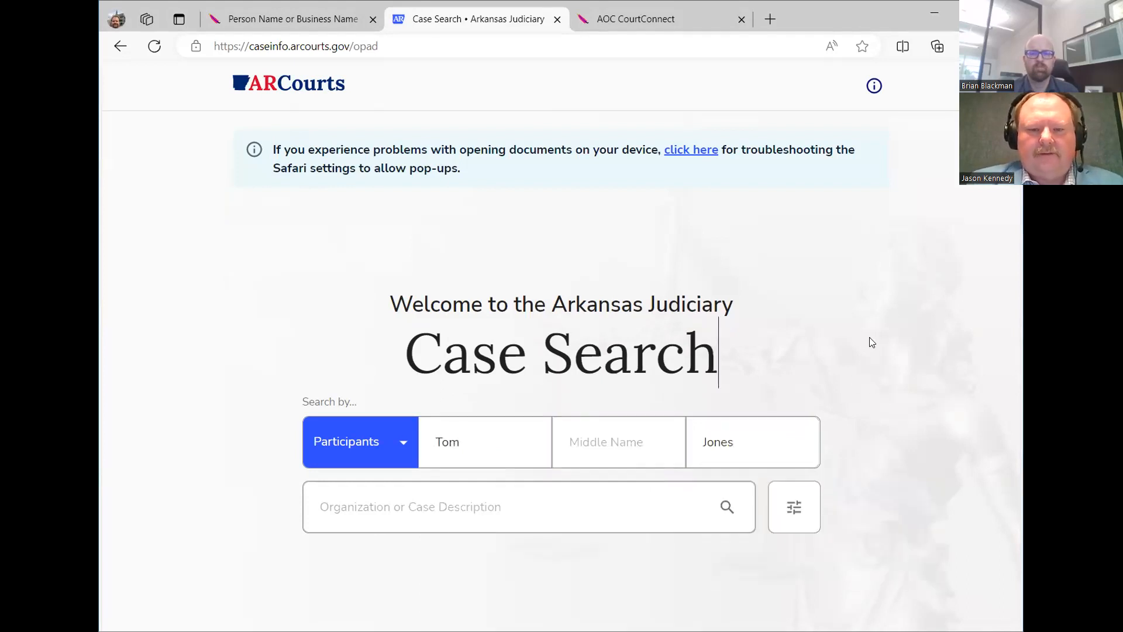
{"action": "left_click", "coordinate": [735, 512]}
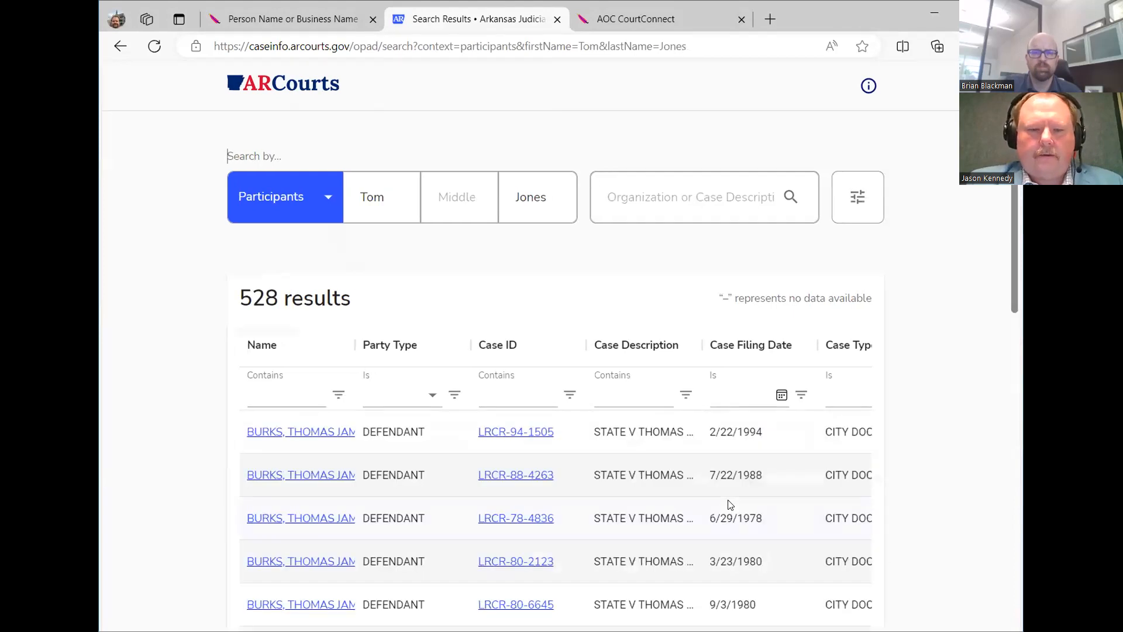
{"action": "left_click_drag", "start_coordinate": [358, 344], "coordinate": [423, 344]}
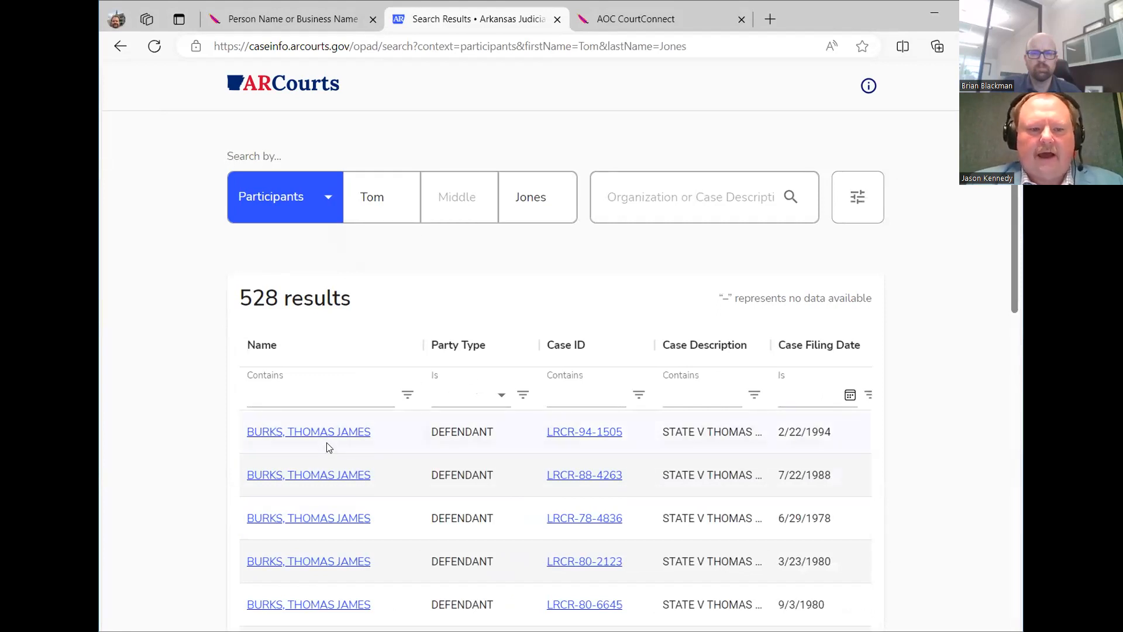
{"action": "scroll", "coordinate": [328, 447], "scroll_direction": "down", "scroll_amount": 15}
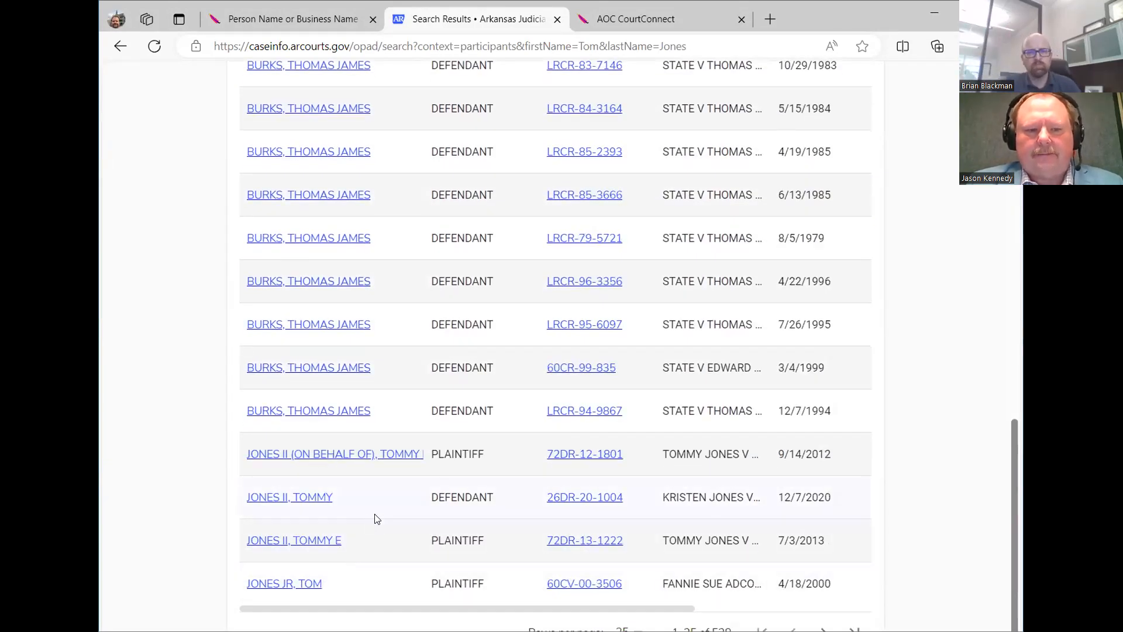
{"action": "scroll", "coordinate": [389, 383], "scroll_direction": "up", "scroll_amount": 15}
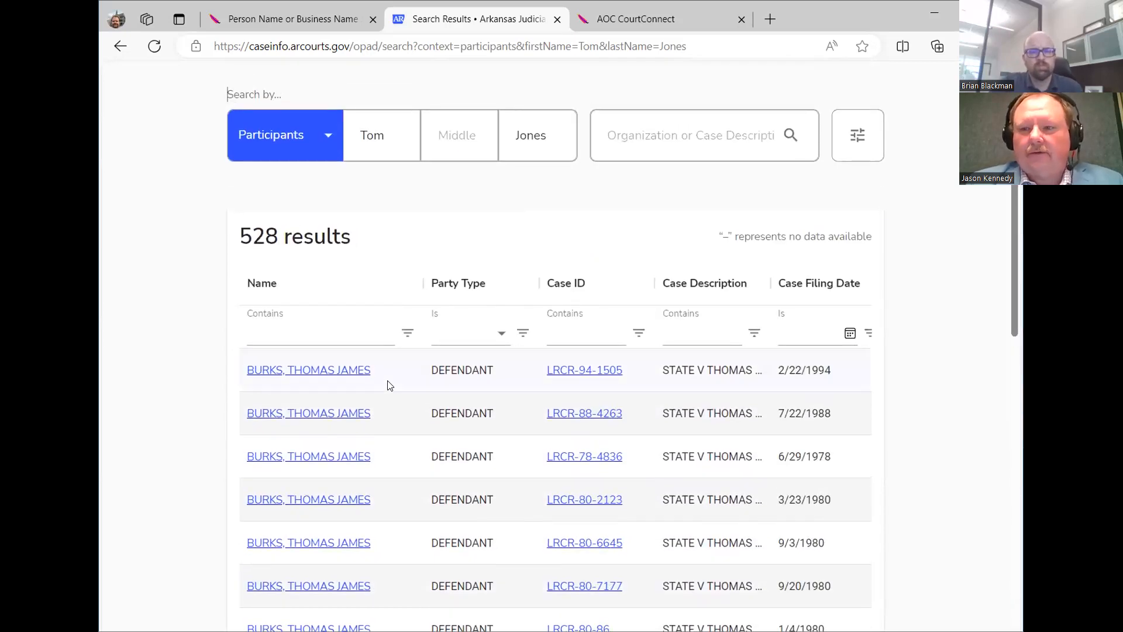
{"action": "left_click", "coordinate": [261, 336]}
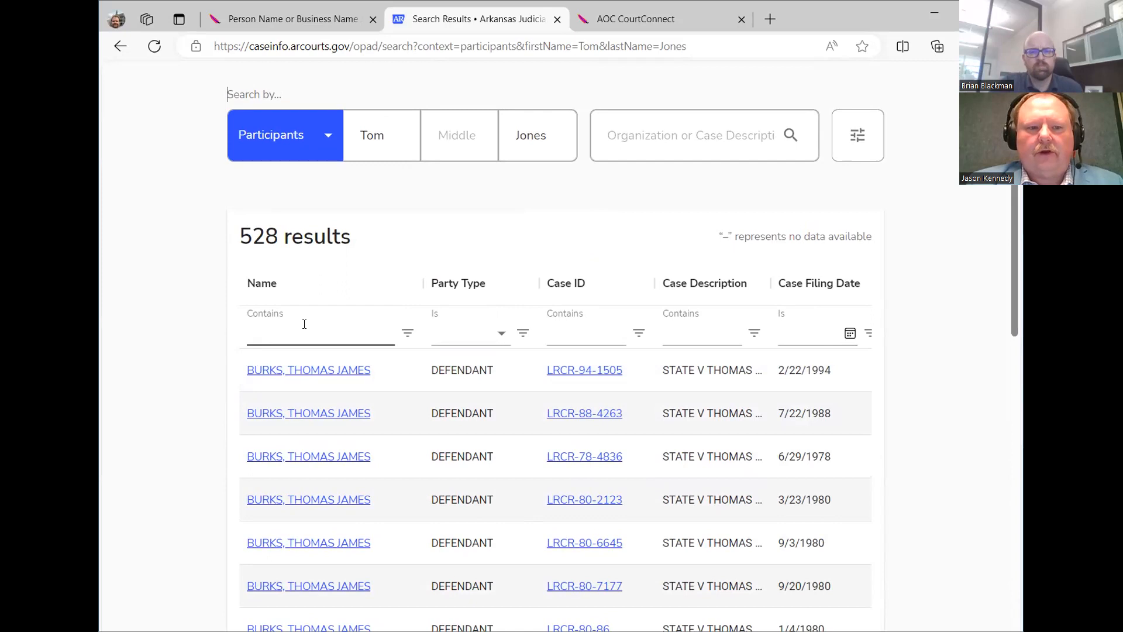
{"action": "scroll", "coordinate": [327, 351], "scroll_direction": "down", "scroll_amount": 14}
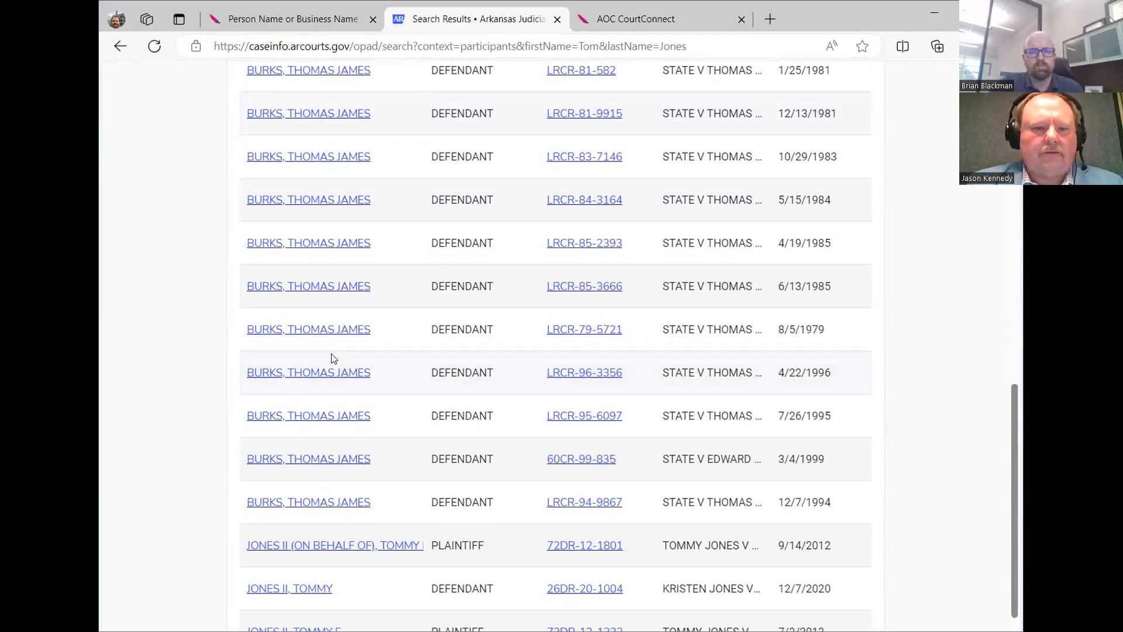
{"action": "scroll", "coordinate": [338, 379], "scroll_direction": "up", "scroll_amount": 14}
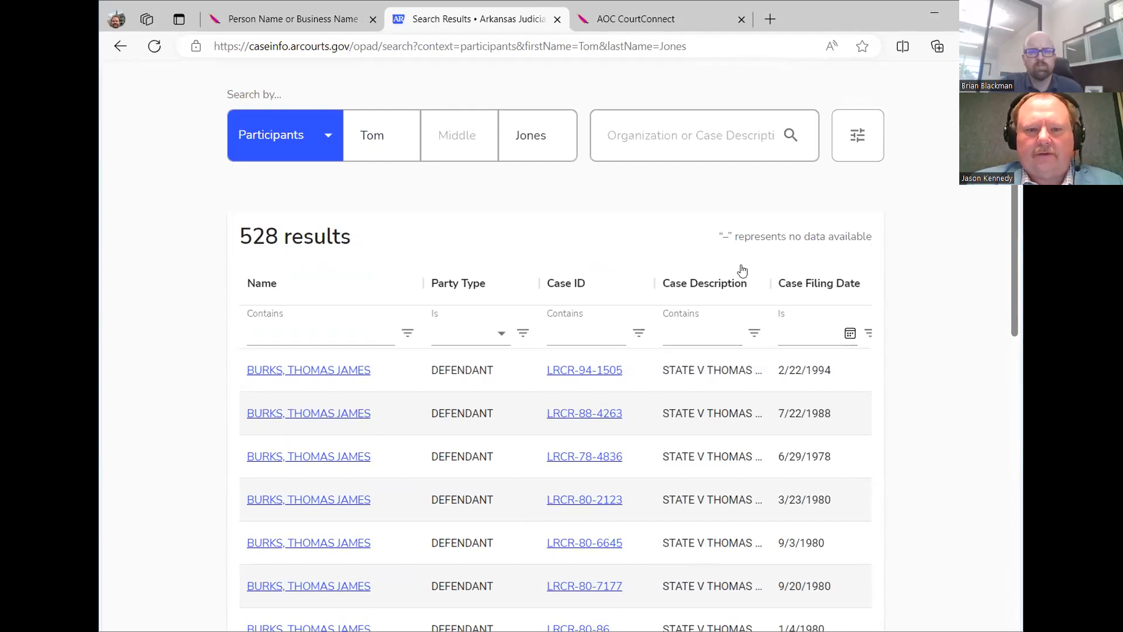
{"action": "left_click_drag", "start_coordinate": [420, 272], "coordinate": [355, 276]}
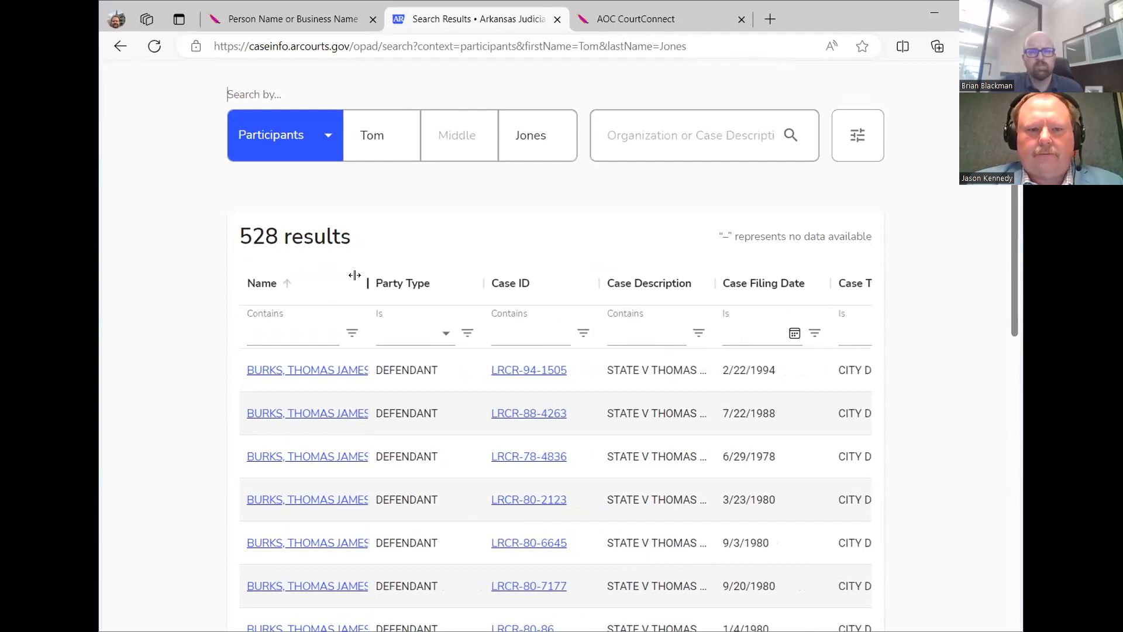
{"action": "left_click_drag", "start_coordinate": [446, 284], "coordinate": [353, 281]}
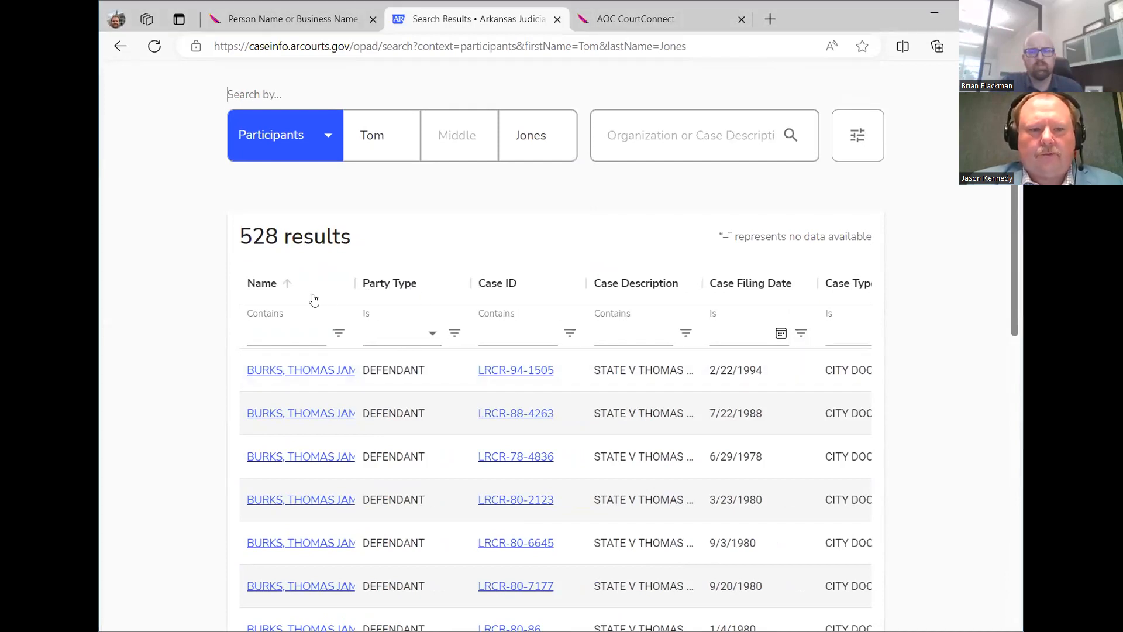
Sort results by Name descending, then try the last name and 'JR' in the Name filter and clear it.
{"action": "left_click", "coordinate": [285, 285]}
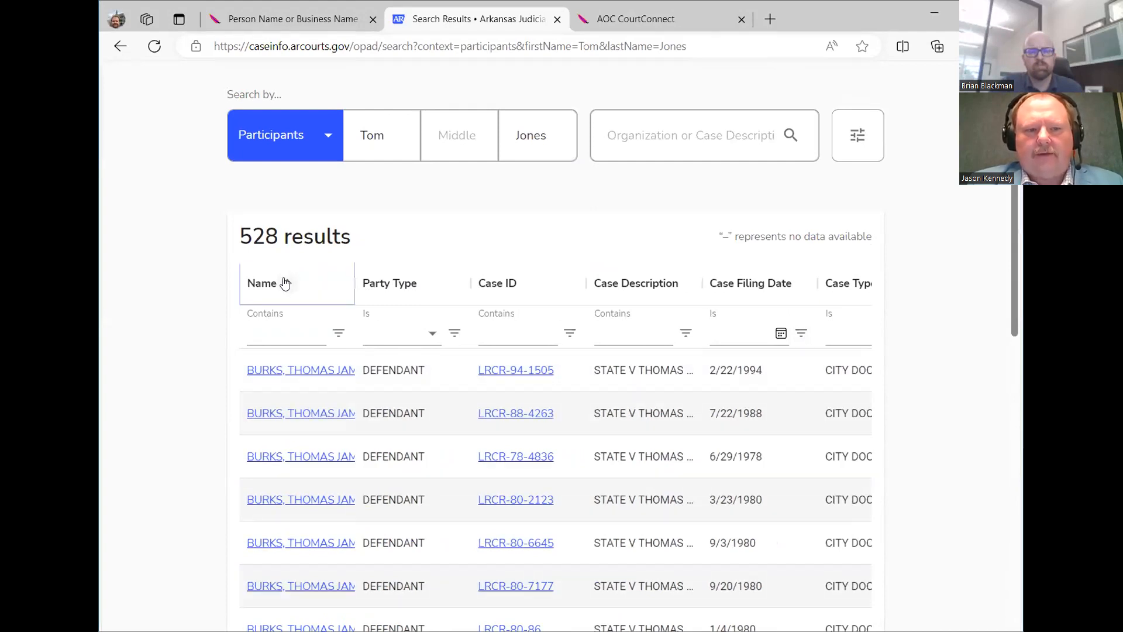
{"action": "left_click", "coordinate": [285, 283]}
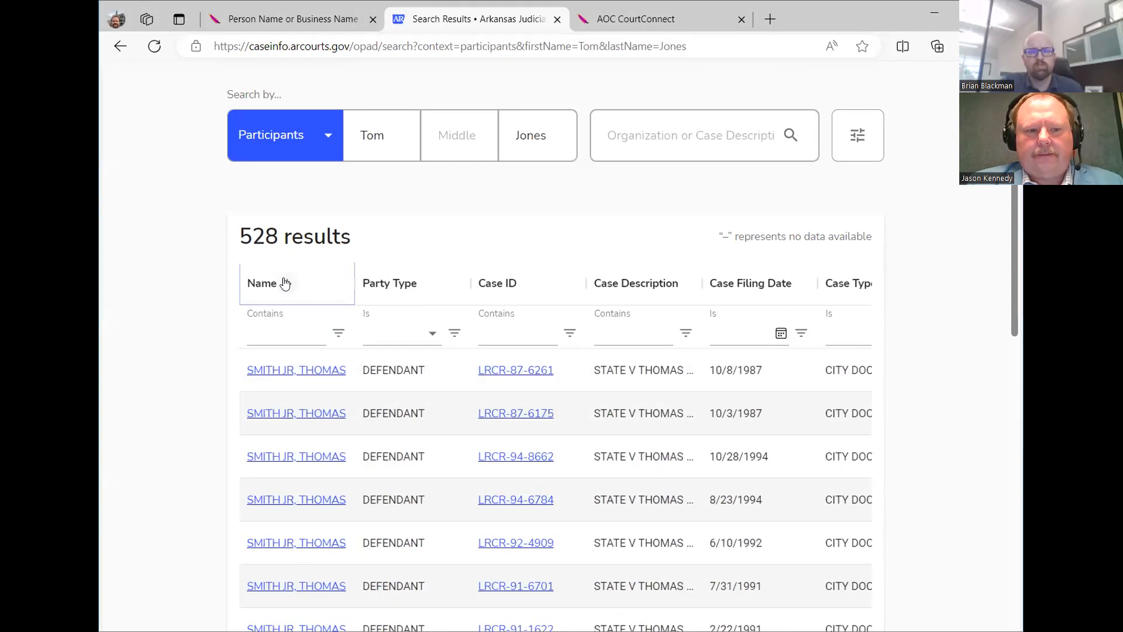
{"action": "left_click", "coordinate": [286, 330]}
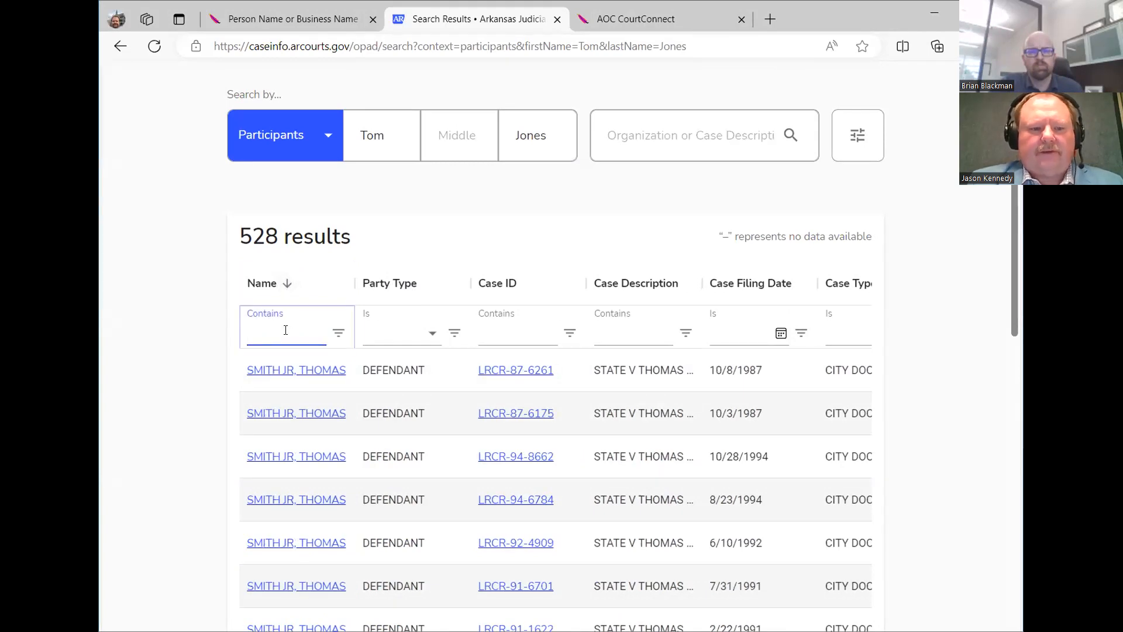
{"action": "type", "text": "Jones"}
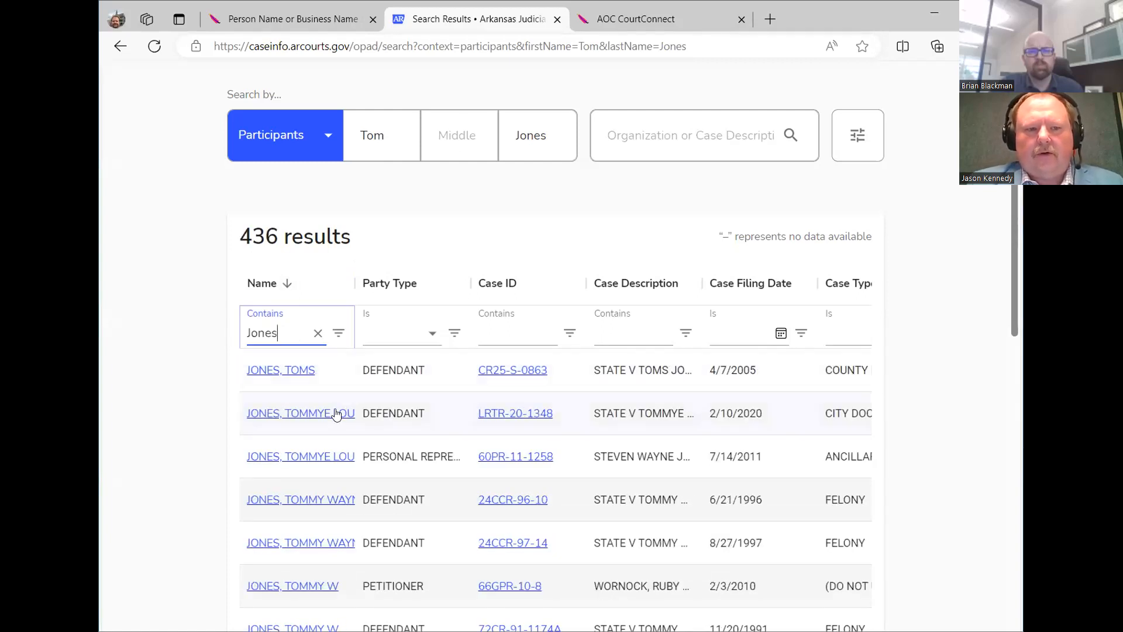
{"action": "scroll", "coordinate": [336, 414], "scroll_direction": "down", "scroll_amount": 2}
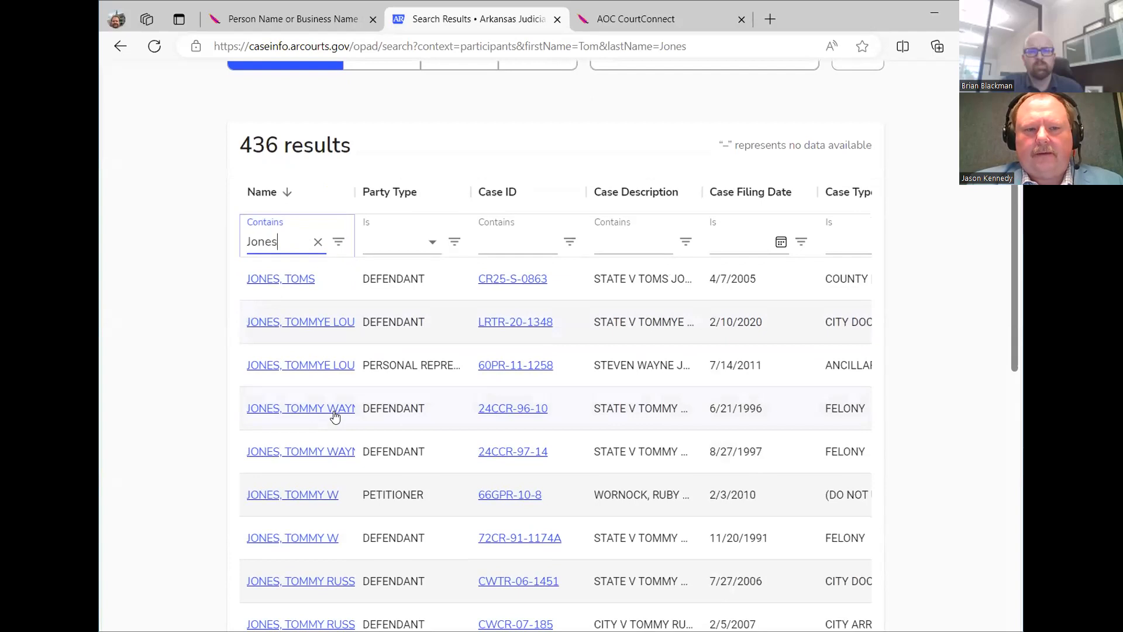
{"action": "left_click", "coordinate": [338, 242]}
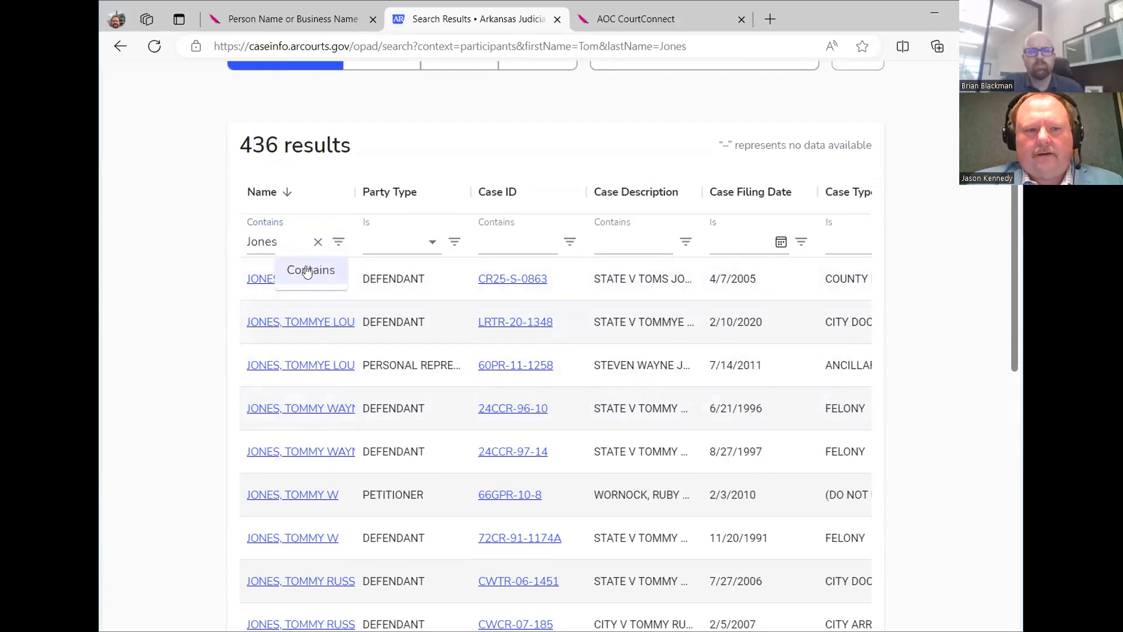
{"action": "left_click", "coordinate": [295, 243]}
{"action": "key", "text": "BackSpace"}
{"action": "key", "text": "BackSpace"}
{"action": "key", "text": "BackSpace"}
{"action": "key", "text": "BackSpace"}
{"action": "key", "text": "BackSpace"}
{"action": "type", "text": "JR"}
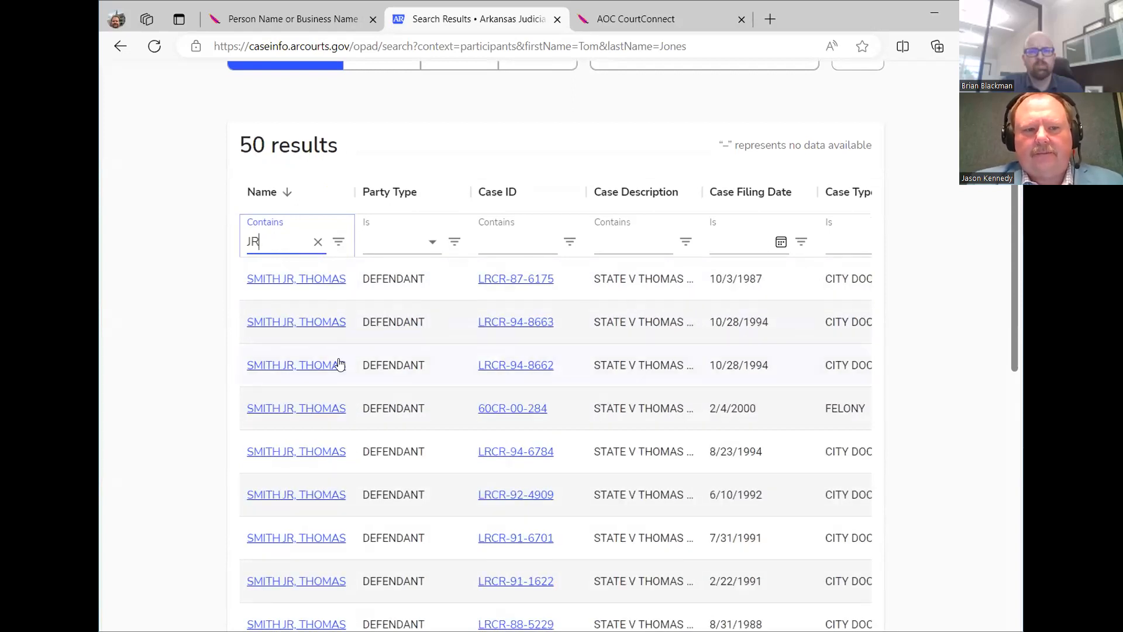
{"action": "left_click", "coordinate": [318, 241]}
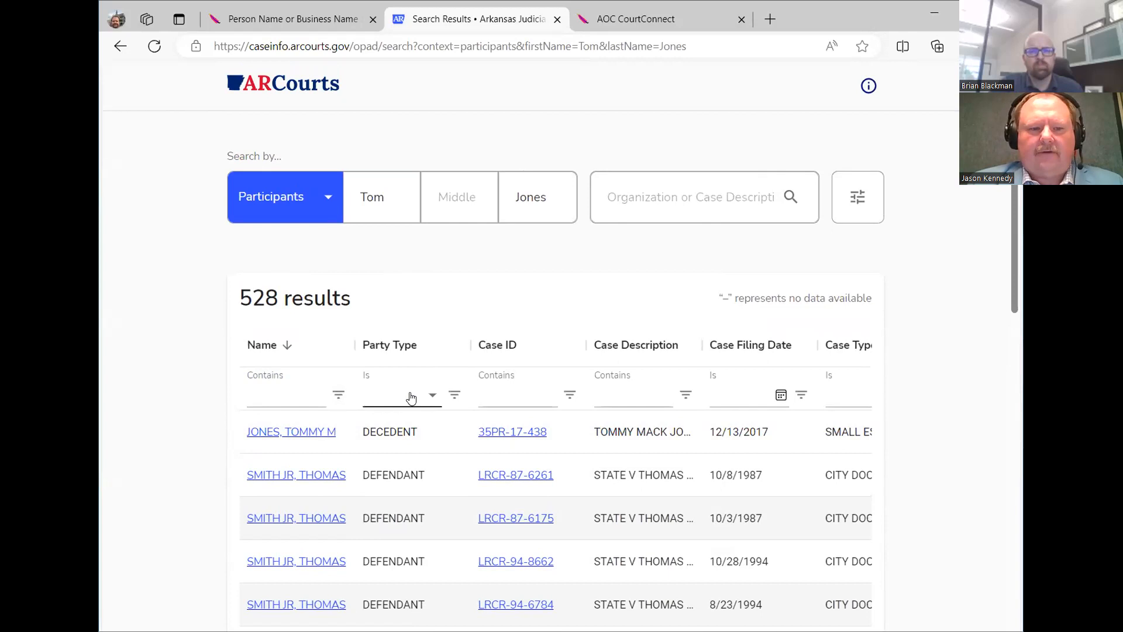
{"action": "left_click", "coordinate": [411, 398]}
{"action": "type", "text": "def"}
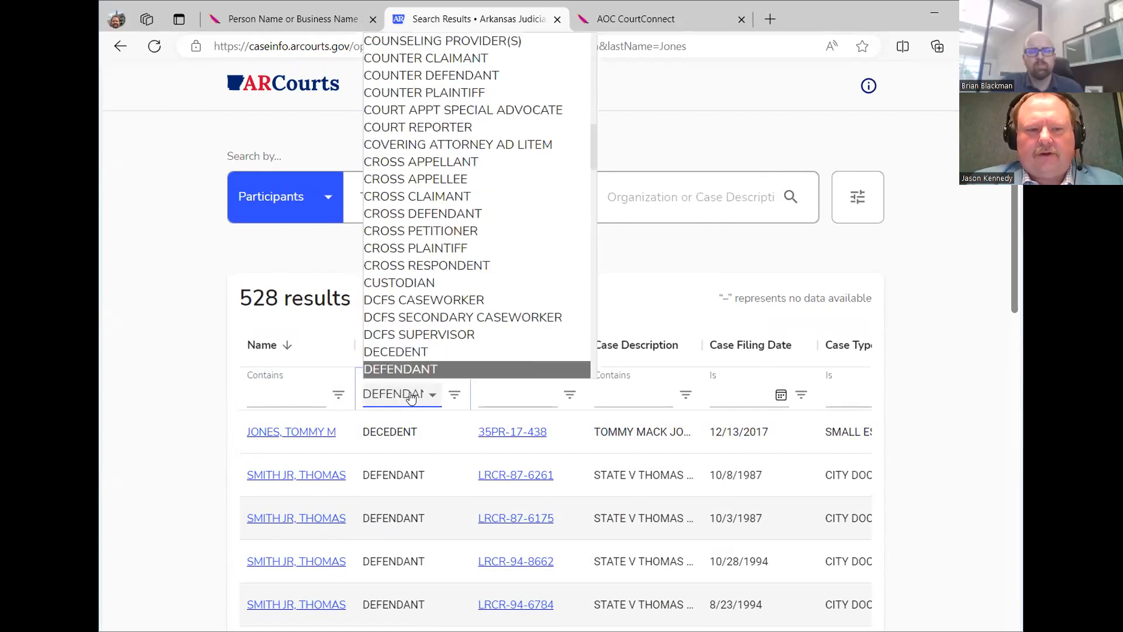
{"action": "key", "text": "Down"}
{"action": "key", "text": "Down"}
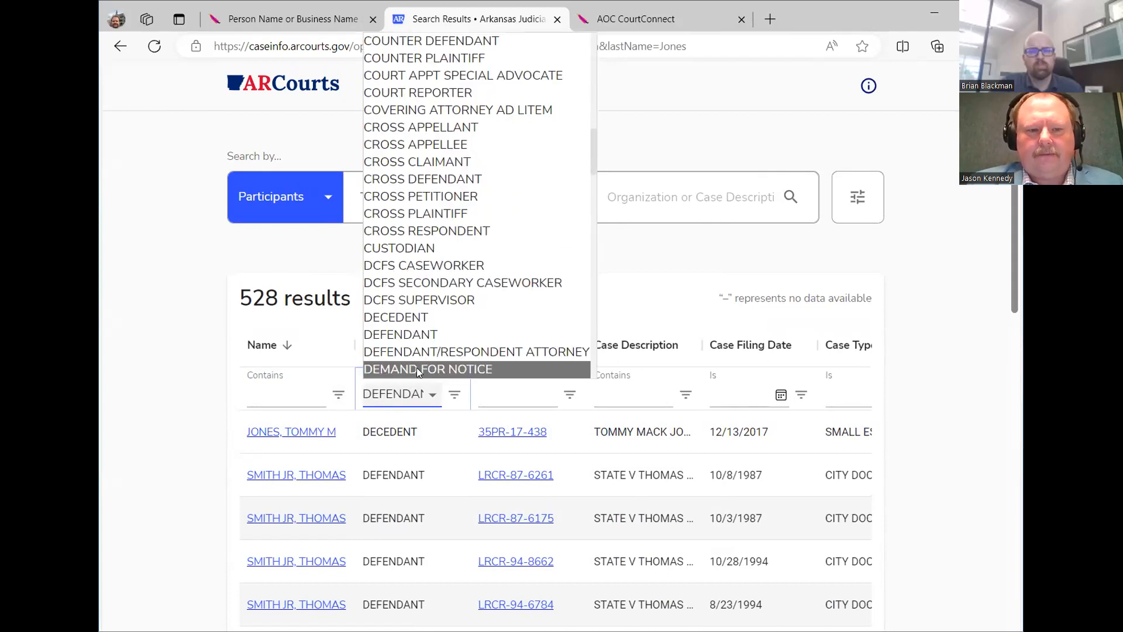
{"action": "left_click", "coordinate": [412, 396]}
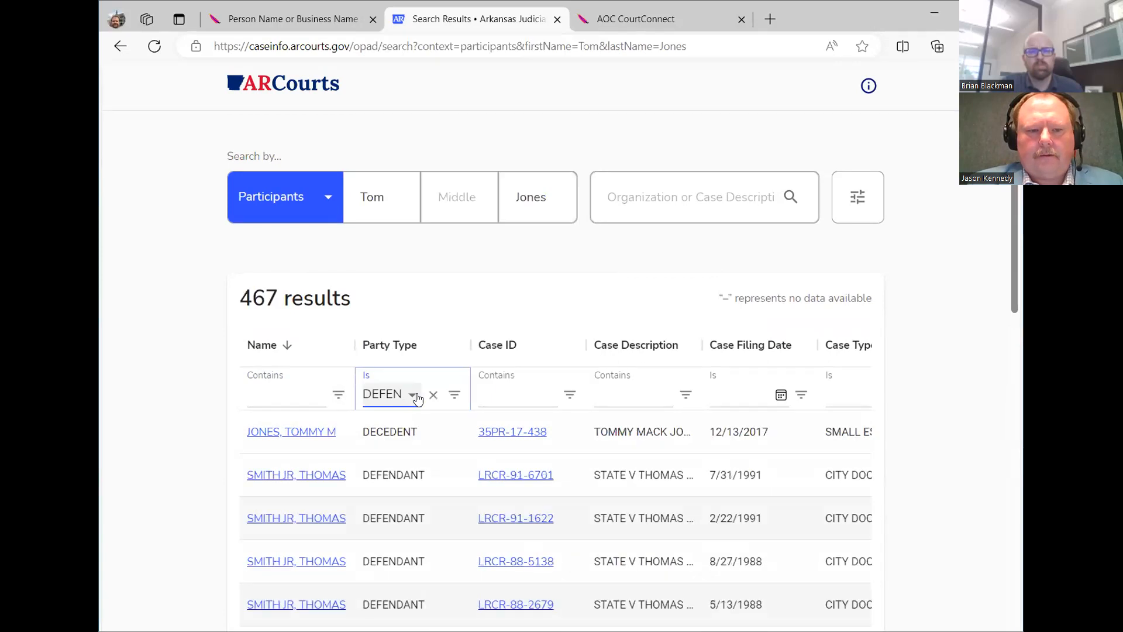
{"action": "scroll", "coordinate": [416, 401], "scroll_direction": "down", "scroll_amount": 3}
{"action": "scroll", "coordinate": [419, 403], "scroll_direction": "down", "scroll_amount": 2}
{"action": "scroll", "coordinate": [419, 402], "scroll_direction": "up", "scroll_amount": 5}
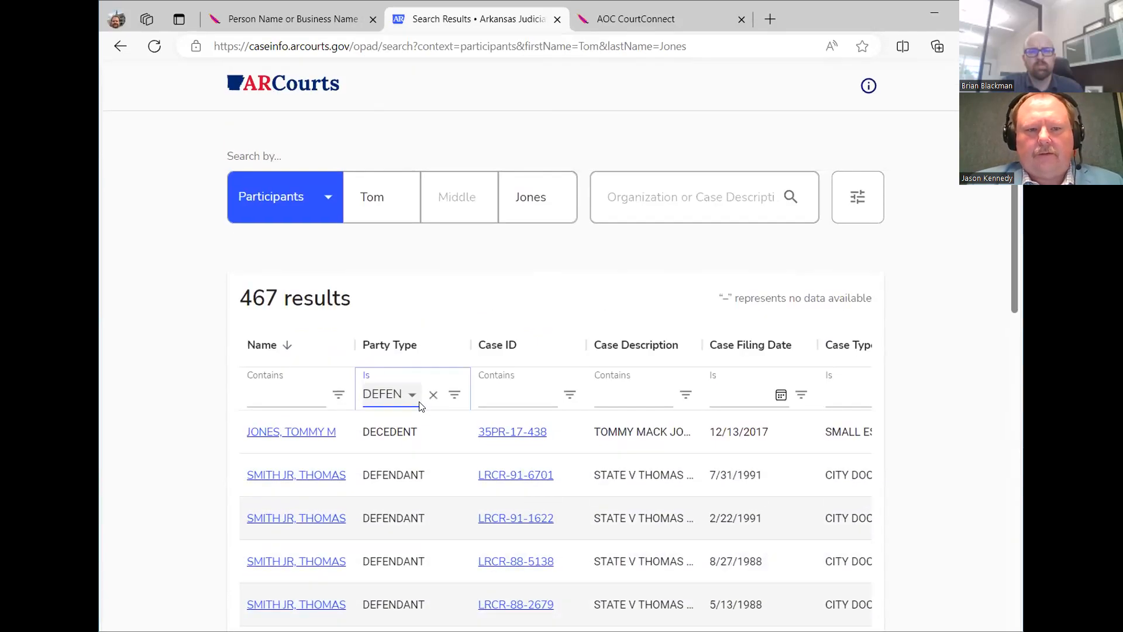
{"action": "left_click", "coordinate": [452, 395]}
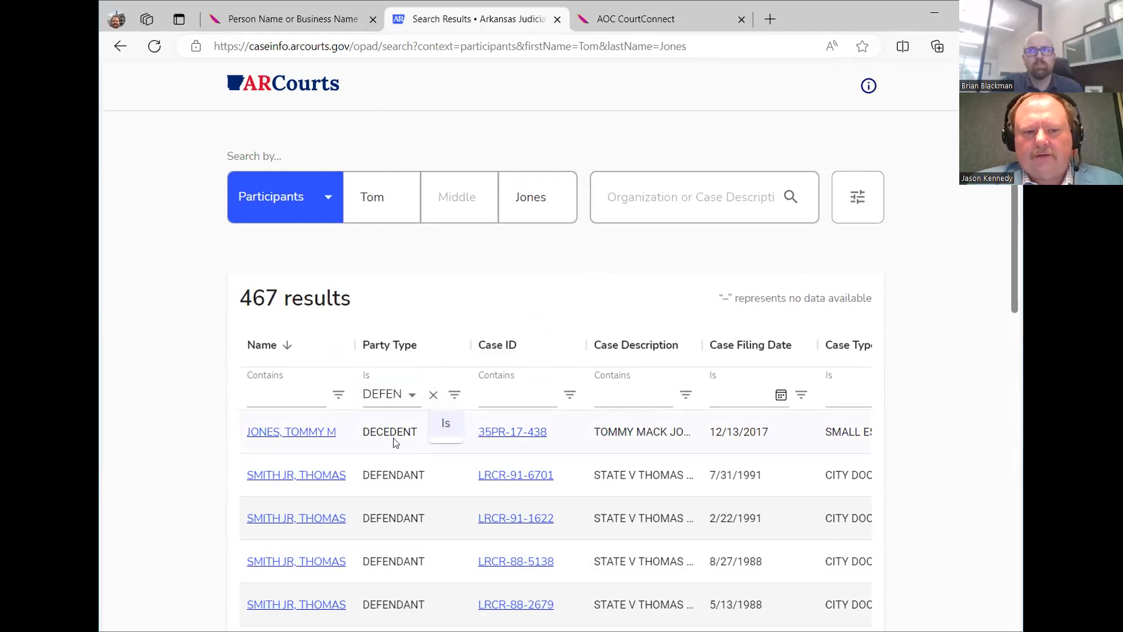
{"action": "left_click", "coordinate": [433, 398]}
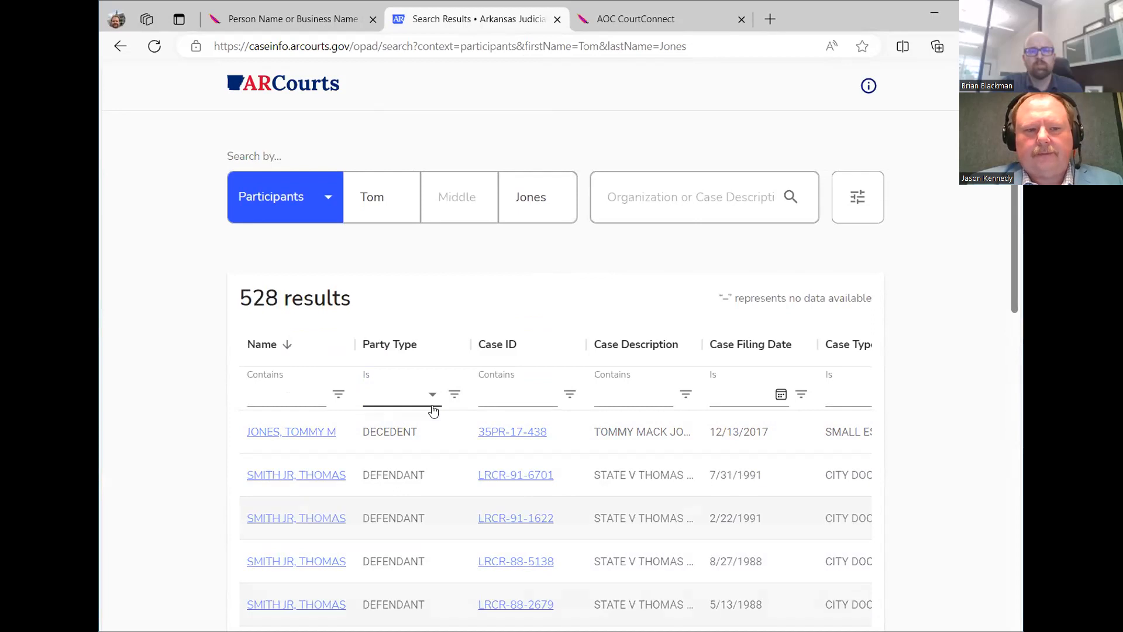
Filter Case ID by 'CV', '04CV', then '60CV' (23 results), and clear the filter.
{"action": "left_click", "coordinate": [524, 396]}
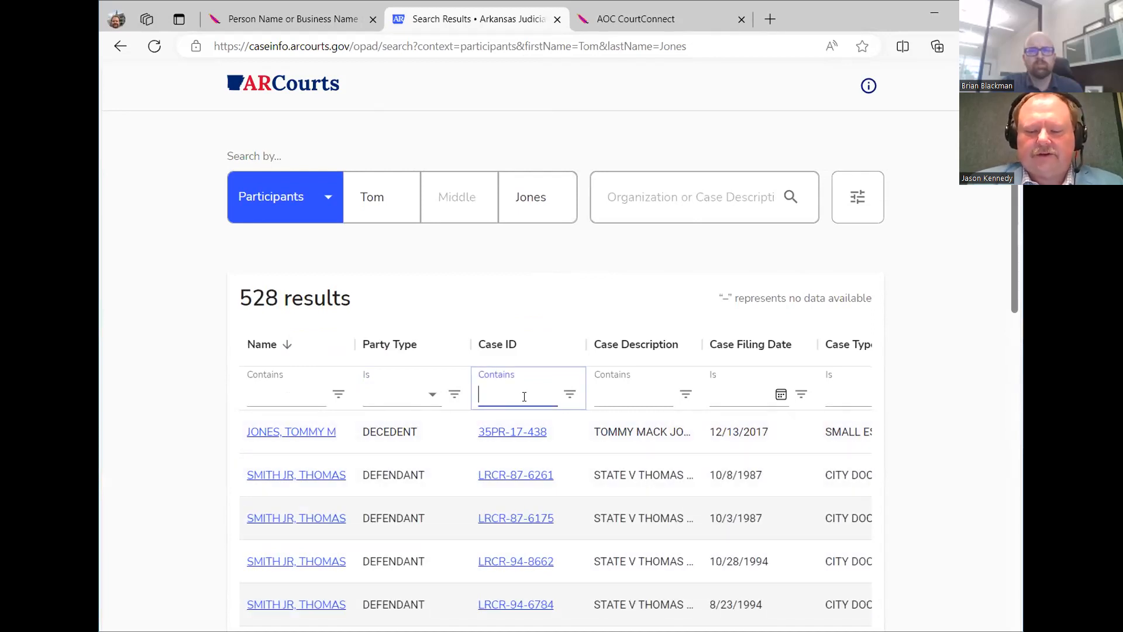
{"action": "type", "text": "CV"}
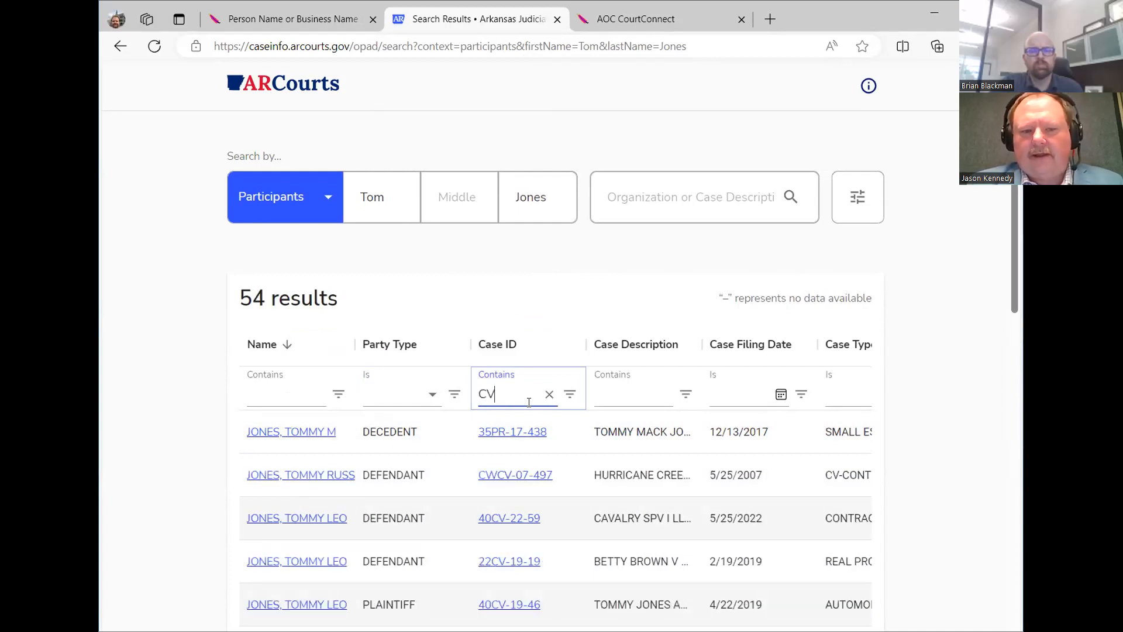
{"action": "key", "text": "BackSpace"}
{"action": "key", "text": "BackSpace"}
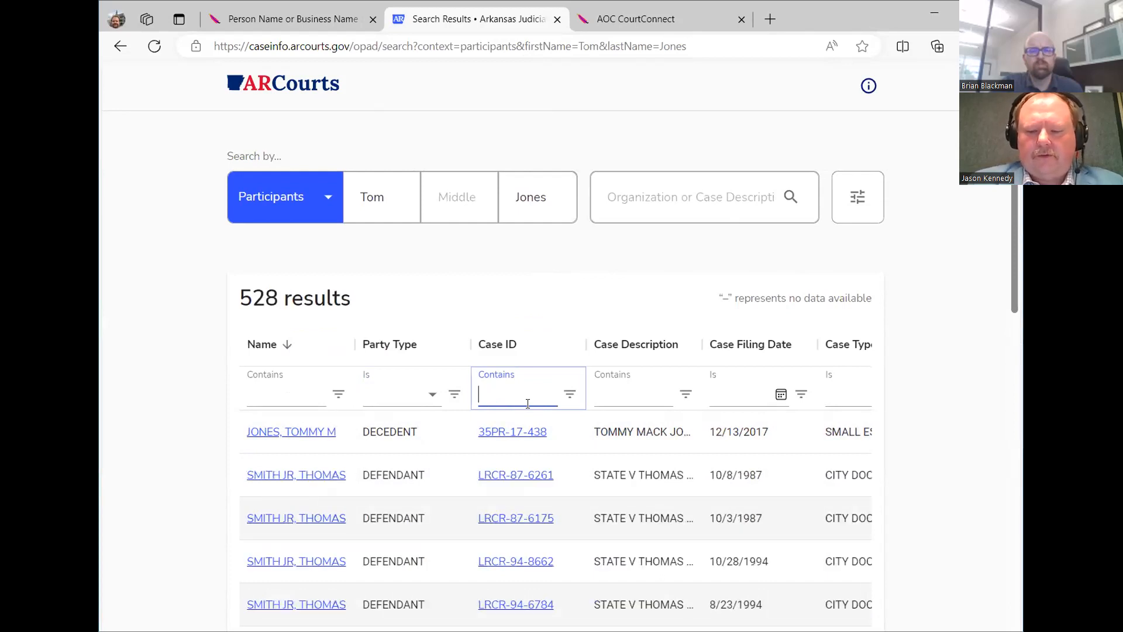
{"action": "type", "text": "04CV"}
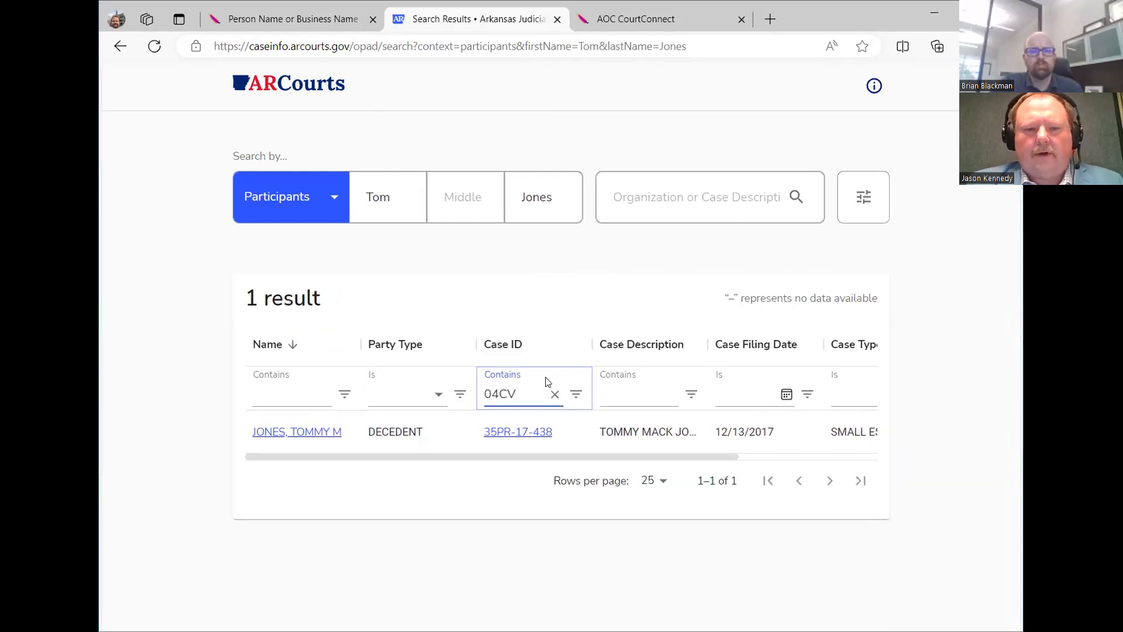
{"action": "left_click", "coordinate": [554, 392]}
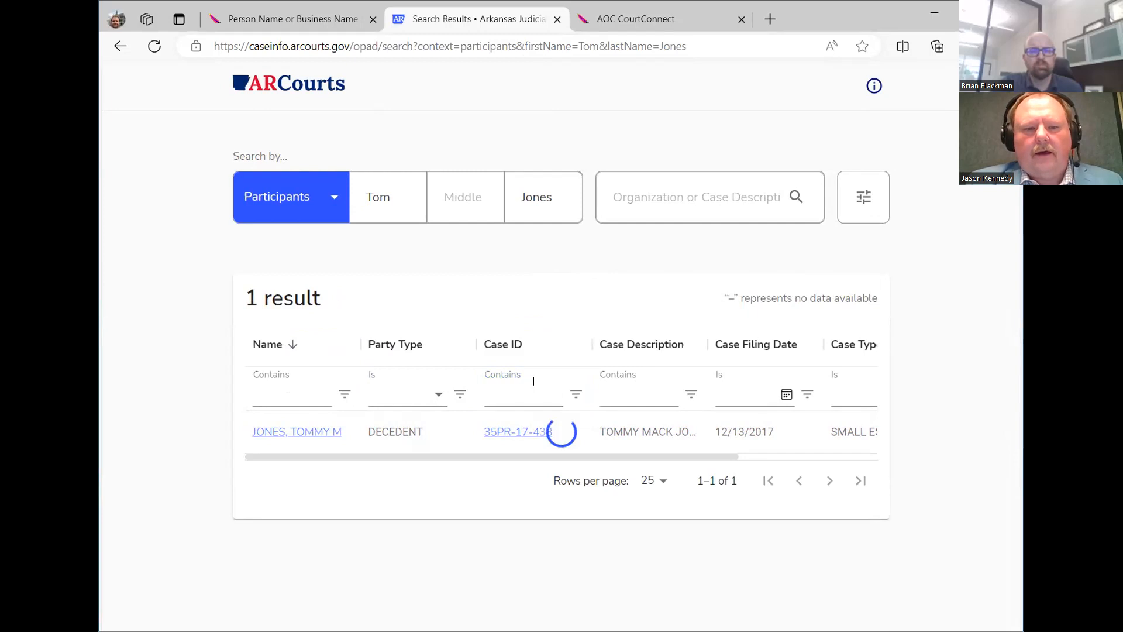
{"action": "type", "text": "60"}
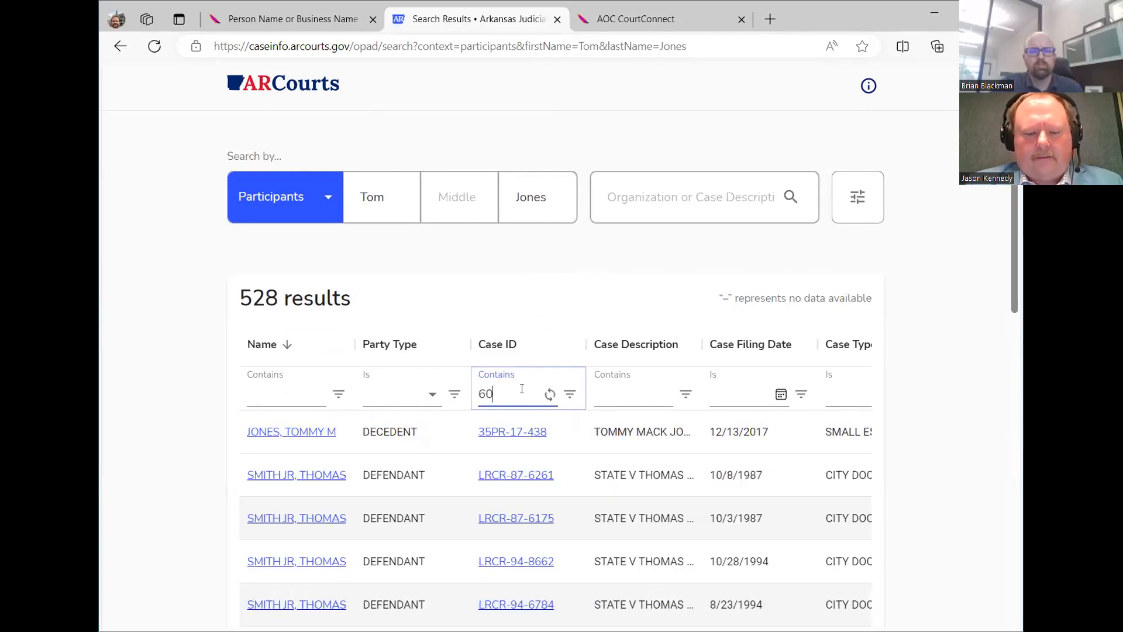
{"action": "type", "text": "CV"}
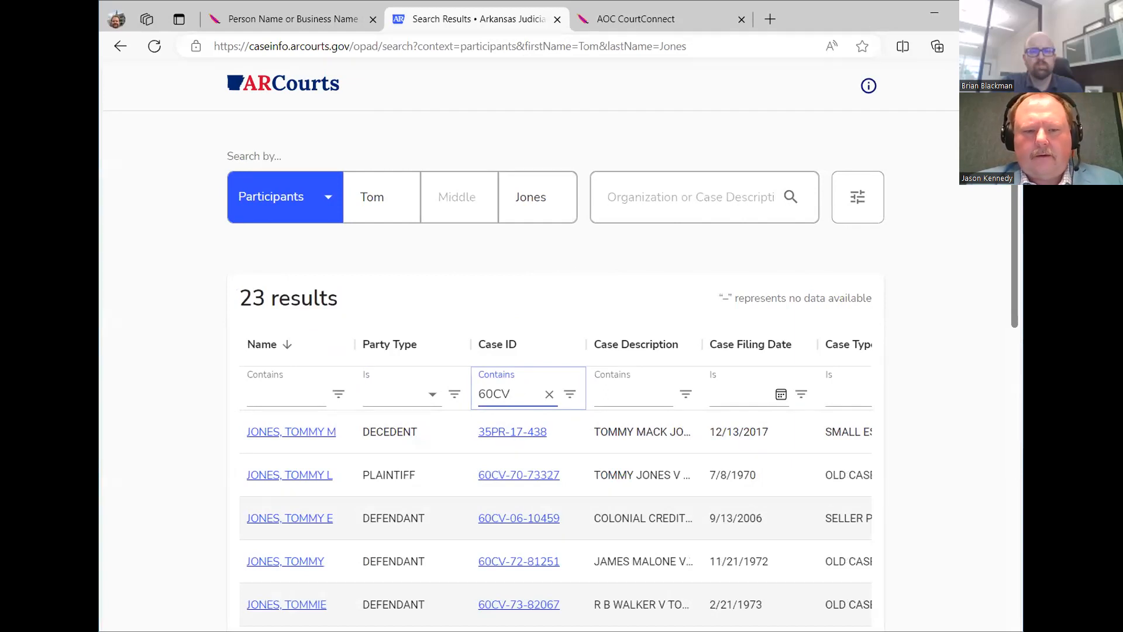
{"action": "scroll", "coordinate": [542, 495], "scroll_direction": "down", "scroll_amount": 3}
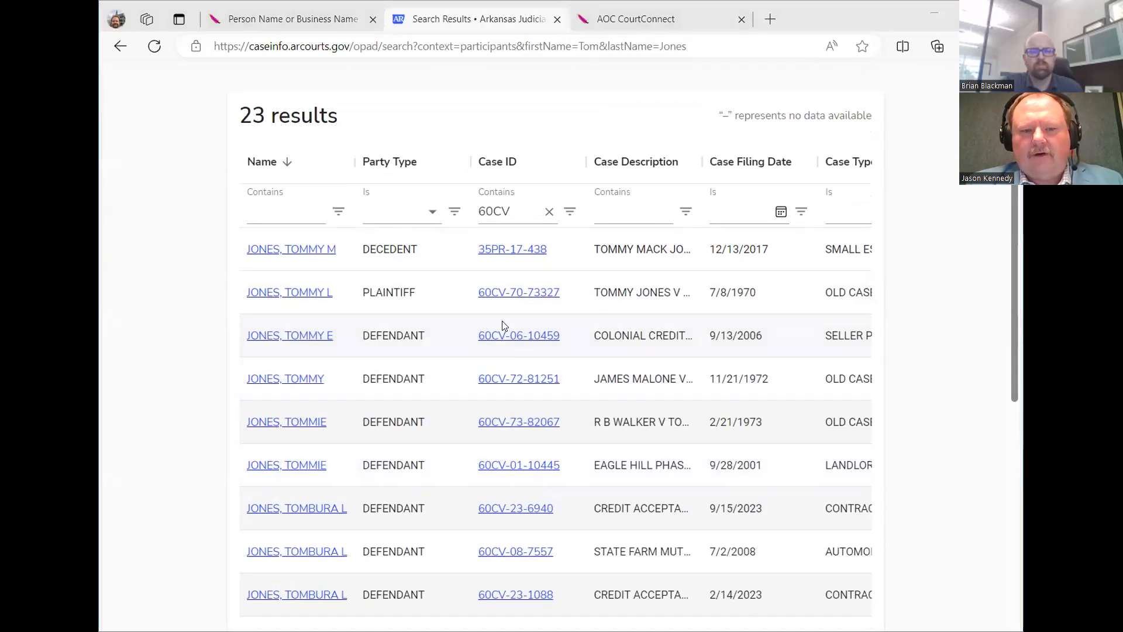
{"action": "scroll", "coordinate": [493, 509], "scroll_direction": "up", "scroll_amount": 3}
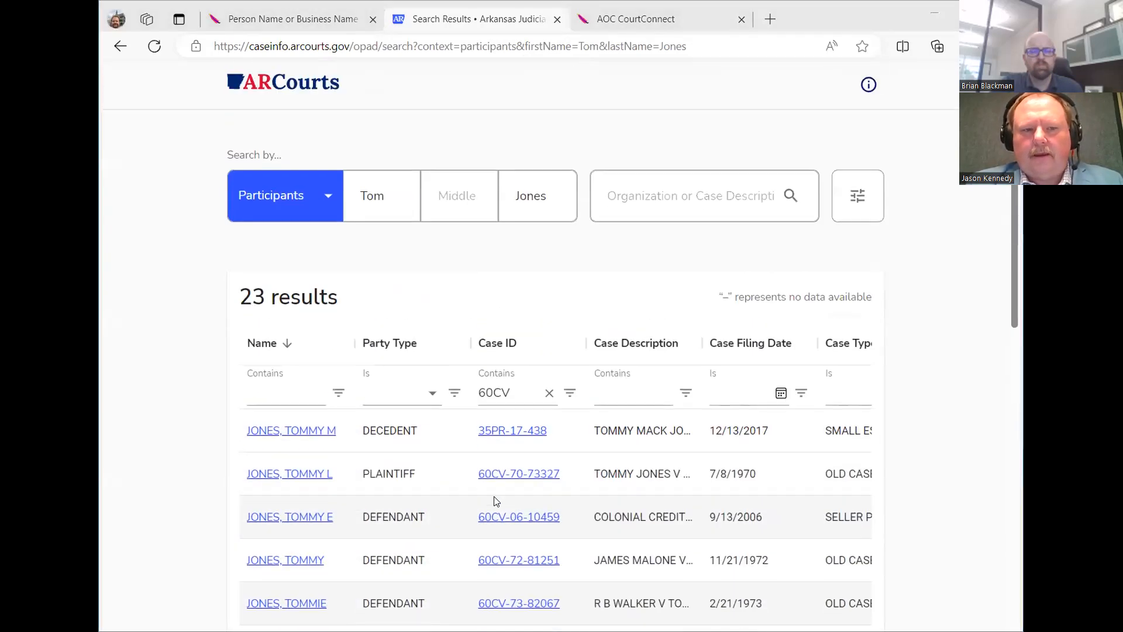
{"action": "left_click", "coordinate": [548, 395]}
{"action": "left_click", "coordinate": [611, 388]}
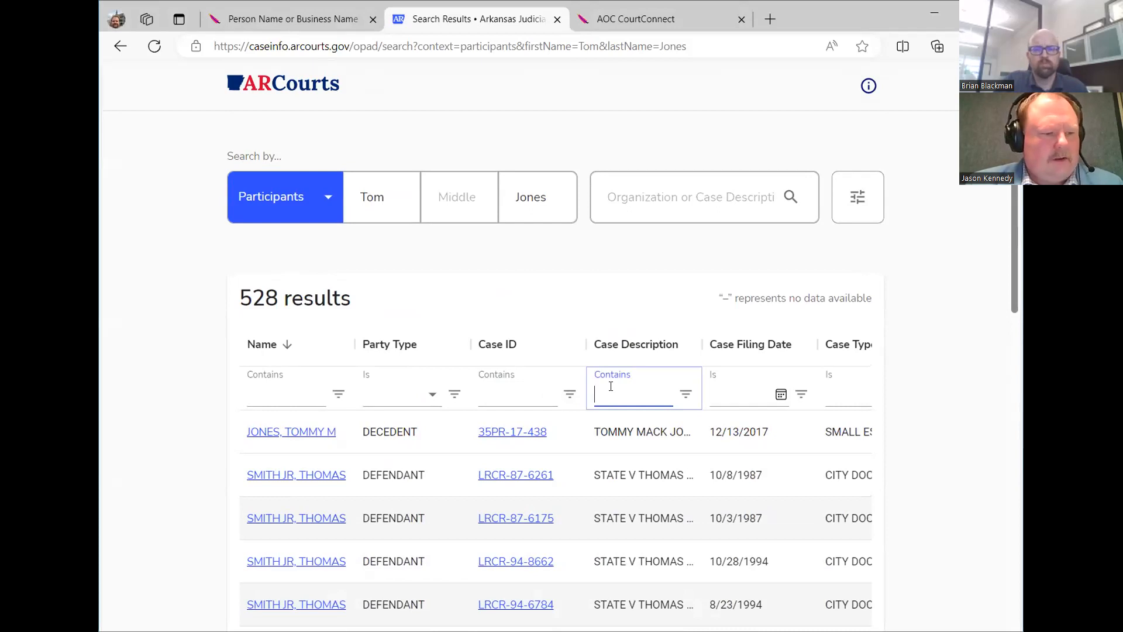
Maximize the browser window and set the results table to 50 rows per page.
{"action": "scroll", "coordinate": [610, 387], "scroll_direction": "down", "scroll_amount": 15}
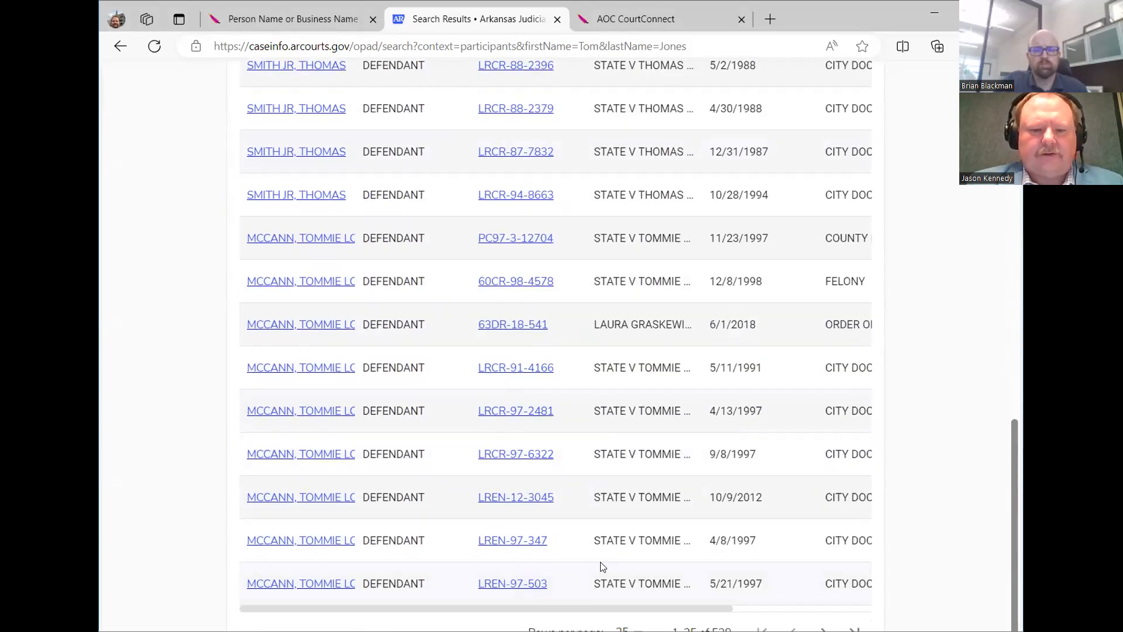
{"action": "scroll", "coordinate": [484, 70], "scroll_direction": "up", "scroll_amount": 6}
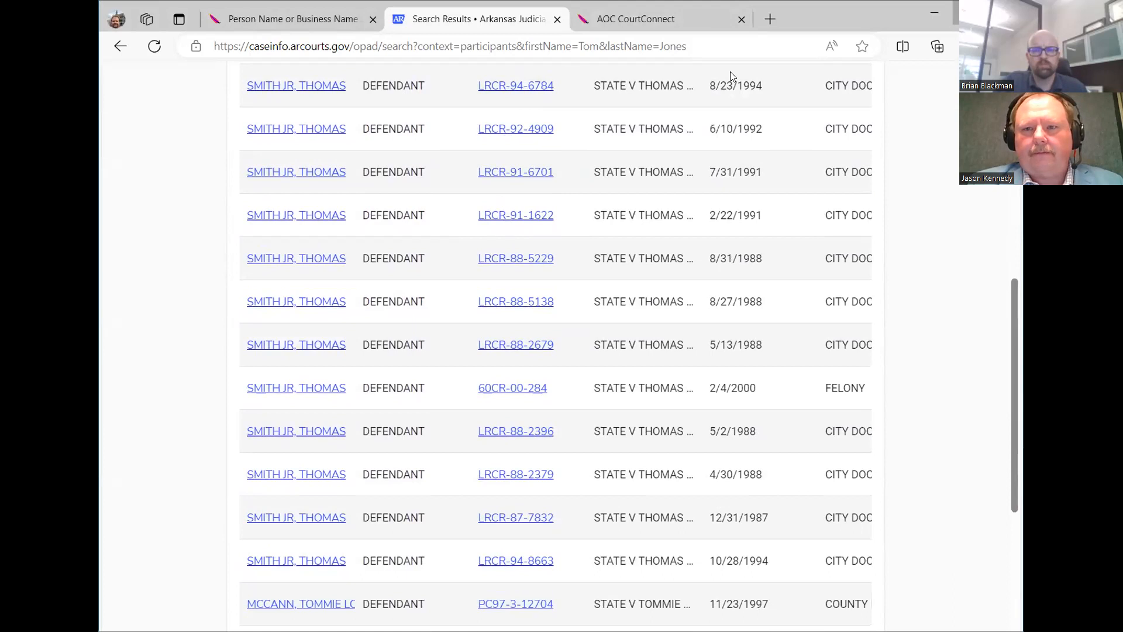
{"action": "left_click", "coordinate": [972, 13]}
{"action": "scroll", "coordinate": [794, 613], "scroll_direction": "down", "scroll_amount": 5}
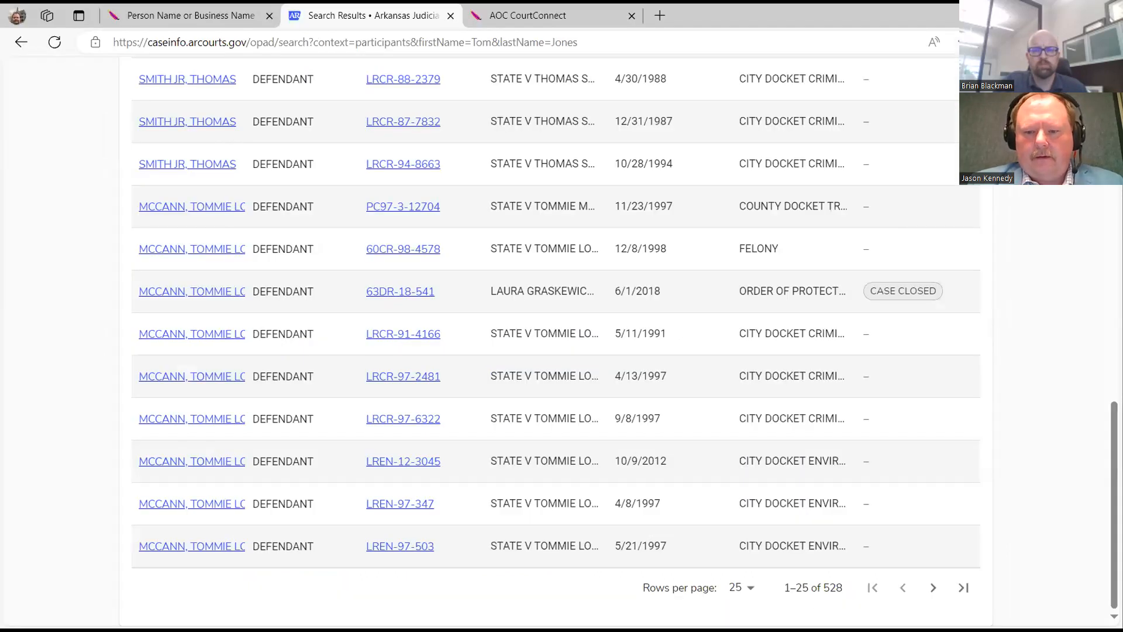
{"action": "left_click", "coordinate": [737, 588]}
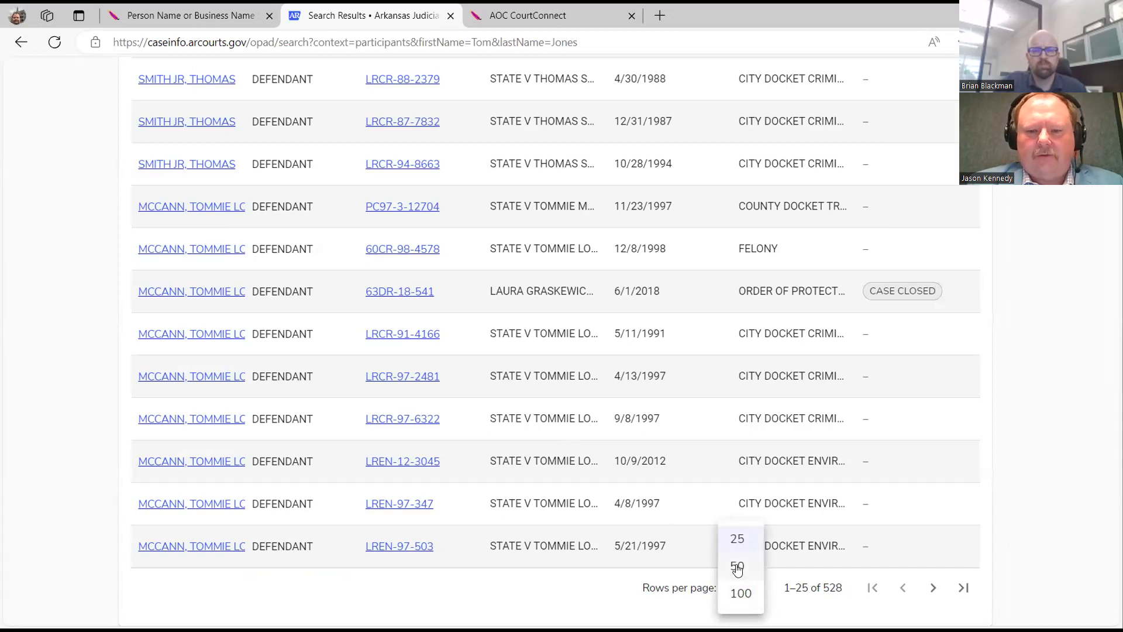
{"action": "left_click", "coordinate": [736, 565]}
Change rows per page to 100 and scroll back to the top of the results.
{"action": "scroll", "coordinate": [507, 395], "scroll_direction": "down", "scroll_amount": 15}
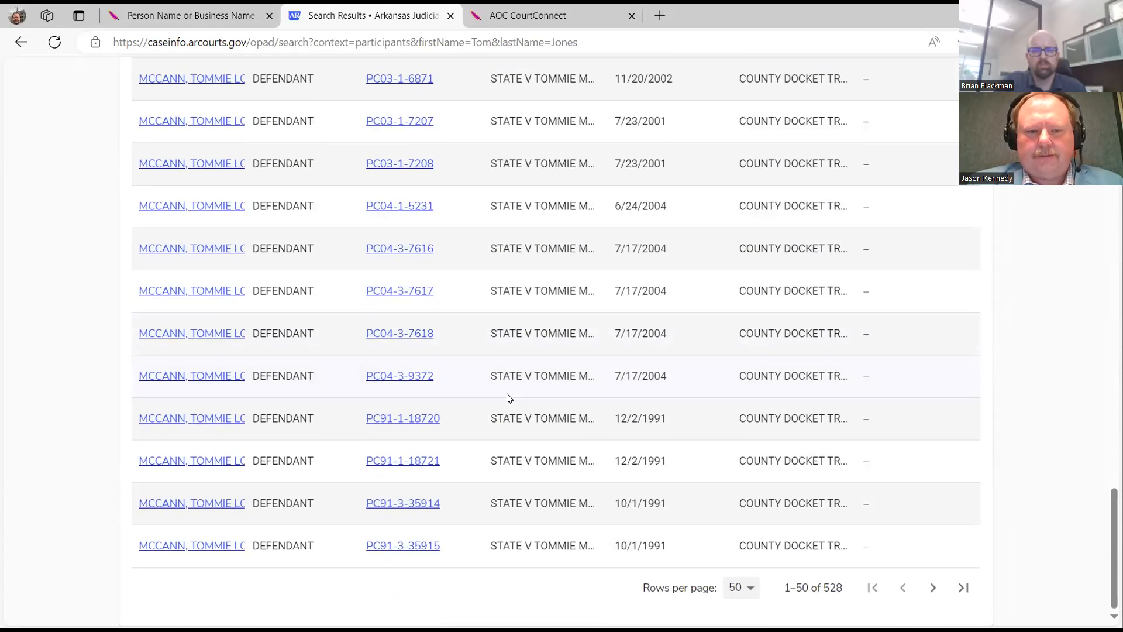
{"action": "left_click", "coordinate": [747, 590]}
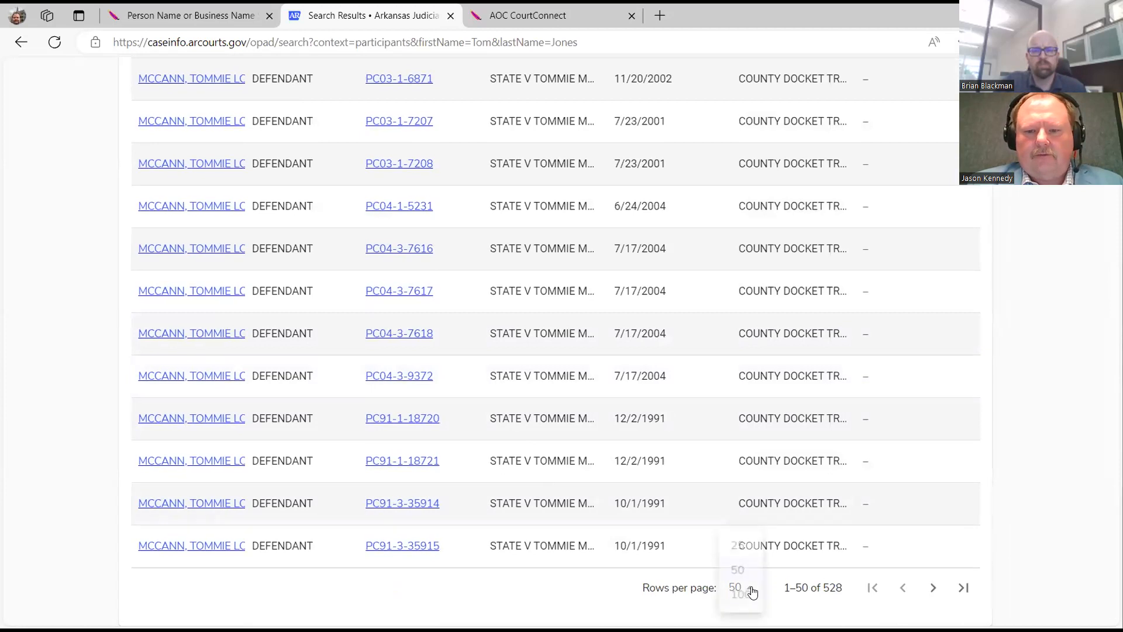
{"action": "left_click", "coordinate": [742, 594]}
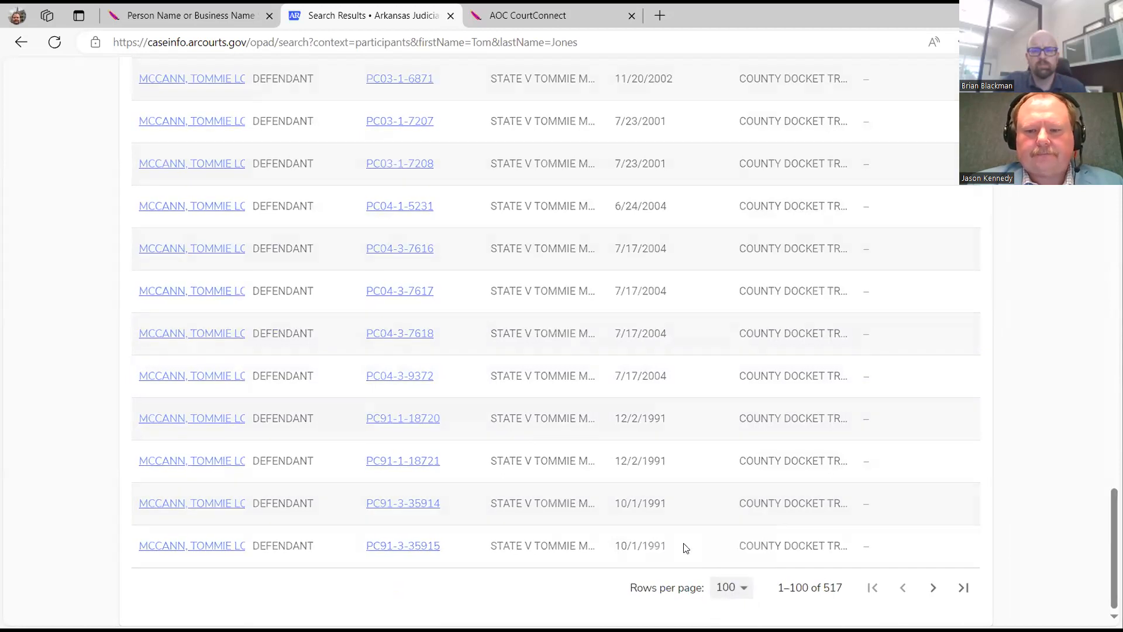
{"action": "scroll", "coordinate": [711, 509], "scroll_direction": "down", "scroll_amount": 1}
{"action": "scroll", "coordinate": [709, 509], "scroll_direction": "down", "scroll_amount": 20}
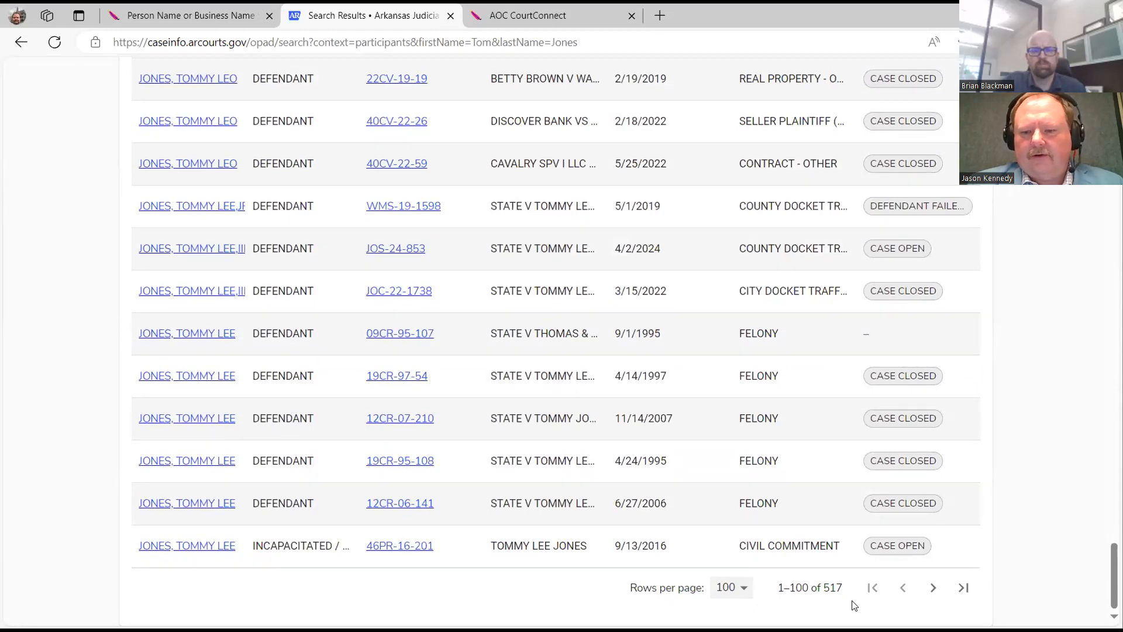
{"action": "scroll", "coordinate": [443, 437], "scroll_direction": "up", "scroll_amount": 3}
{"action": "scroll", "coordinate": [443, 437], "scroll_direction": "up", "scroll_amount": 20}
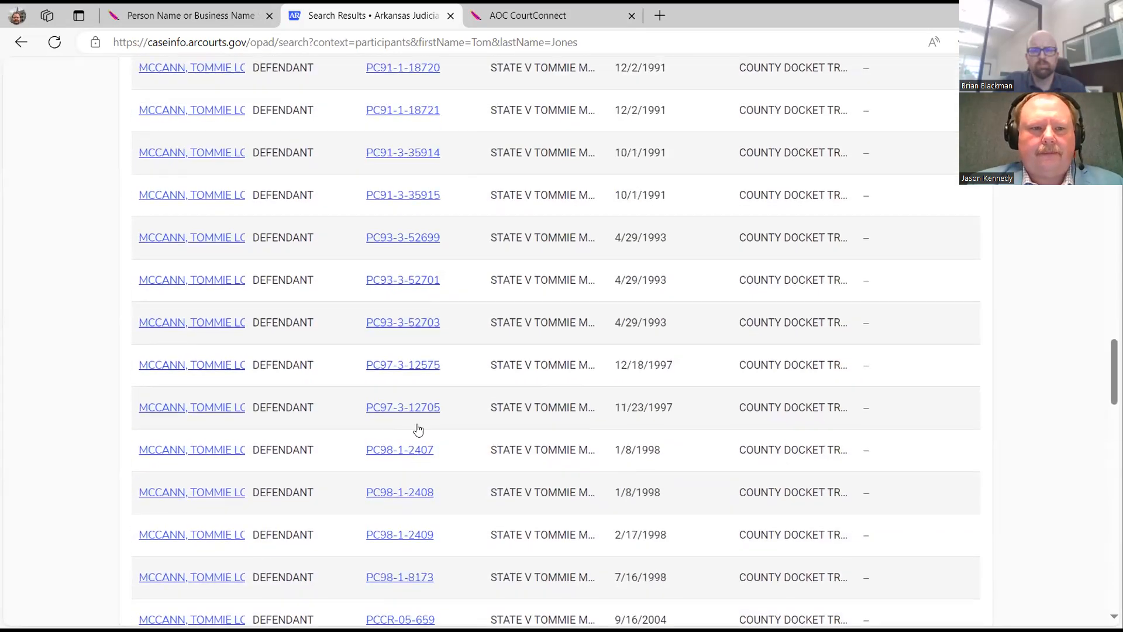
{"action": "scroll", "coordinate": [421, 426], "scroll_direction": "up", "scroll_amount": 20}
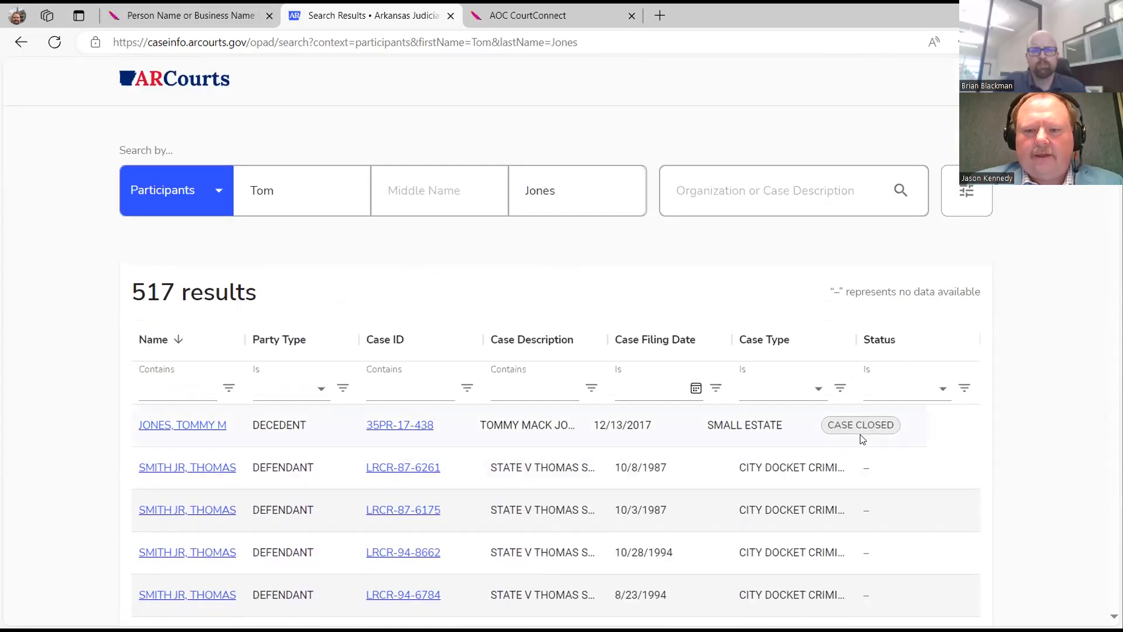
Narrow the results to the EQUITY case type (2 results), then clear that filter to restore 517.
{"action": "left_click", "coordinate": [770, 390]}
{"action": "type", "text": "eq"}
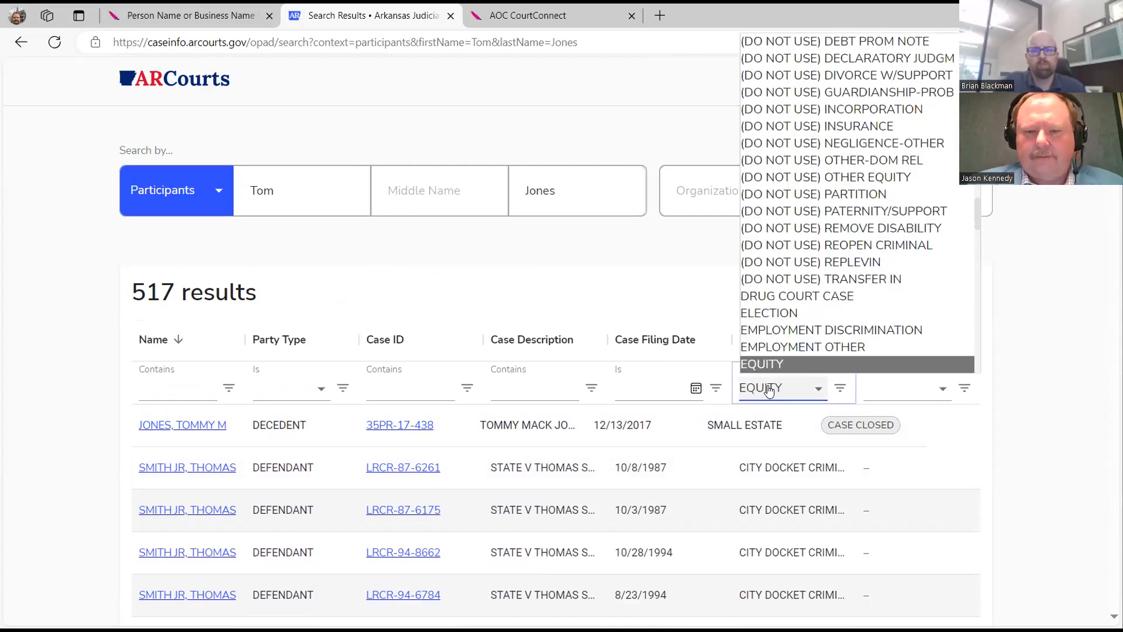
{"action": "key", "text": "Return"}
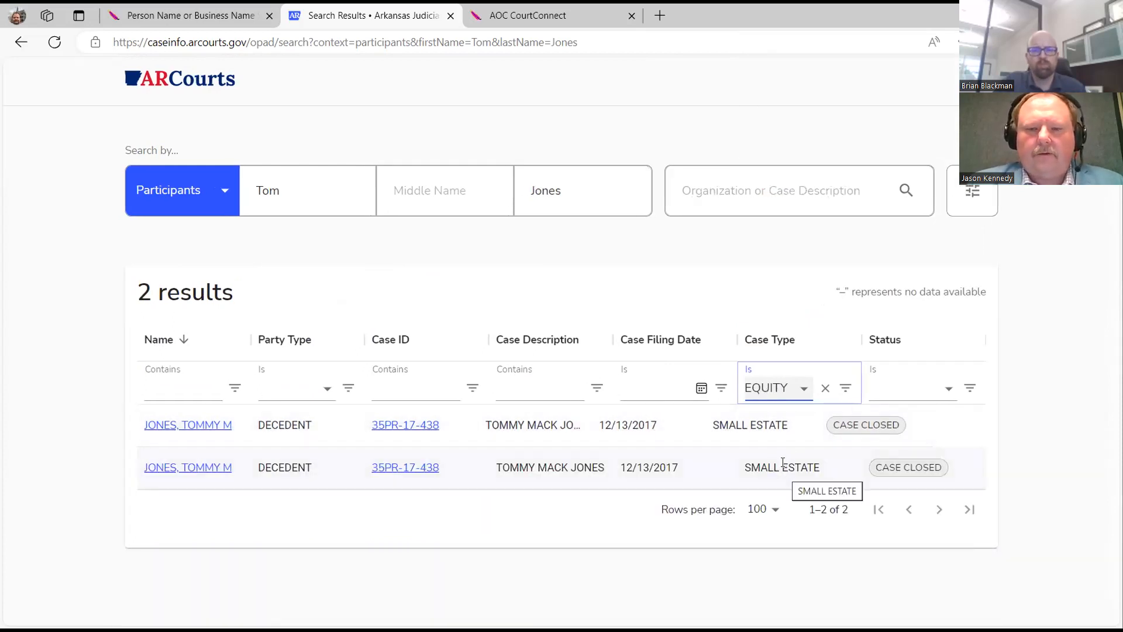
{"action": "left_click", "coordinate": [825, 388]}
{"action": "left_click", "coordinate": [666, 389]}
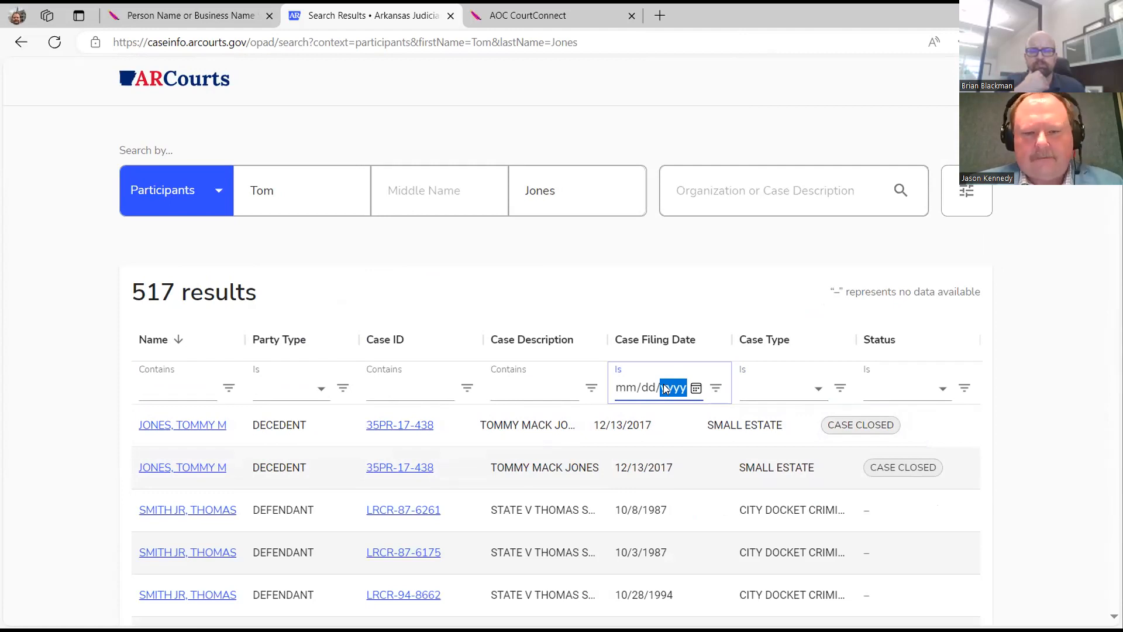
Set the Case Filing Date filter to 10/03/1987 and widen the Case Filing Date column.
{"action": "key", "text": "Left"}
{"action": "key", "text": "Left"}
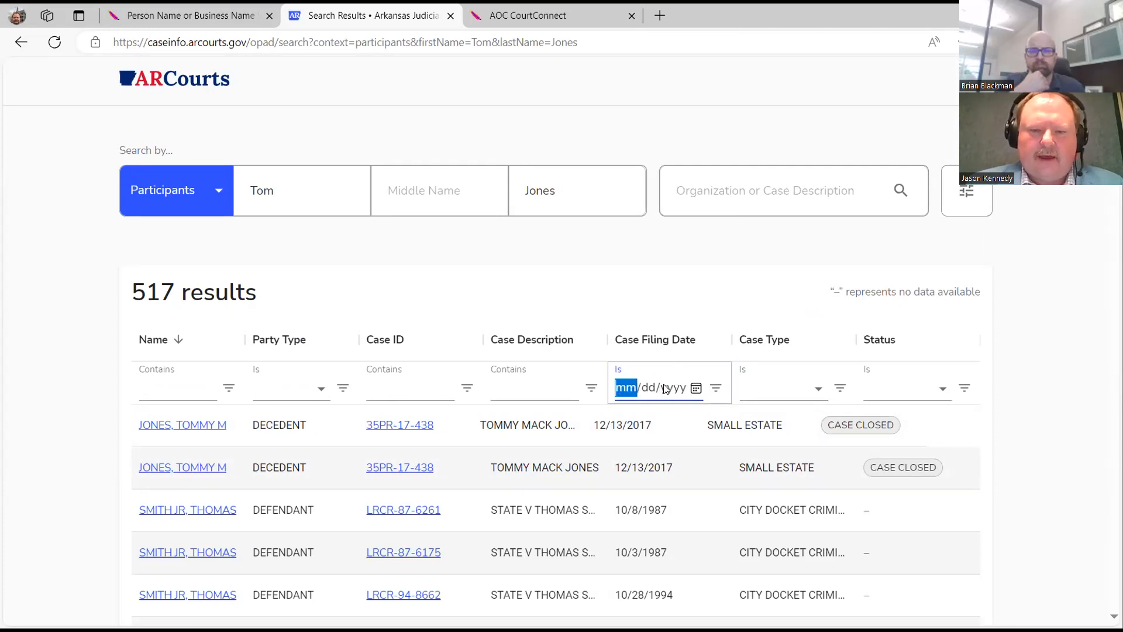
{"action": "type", "text": "08/dd/yyyy"}
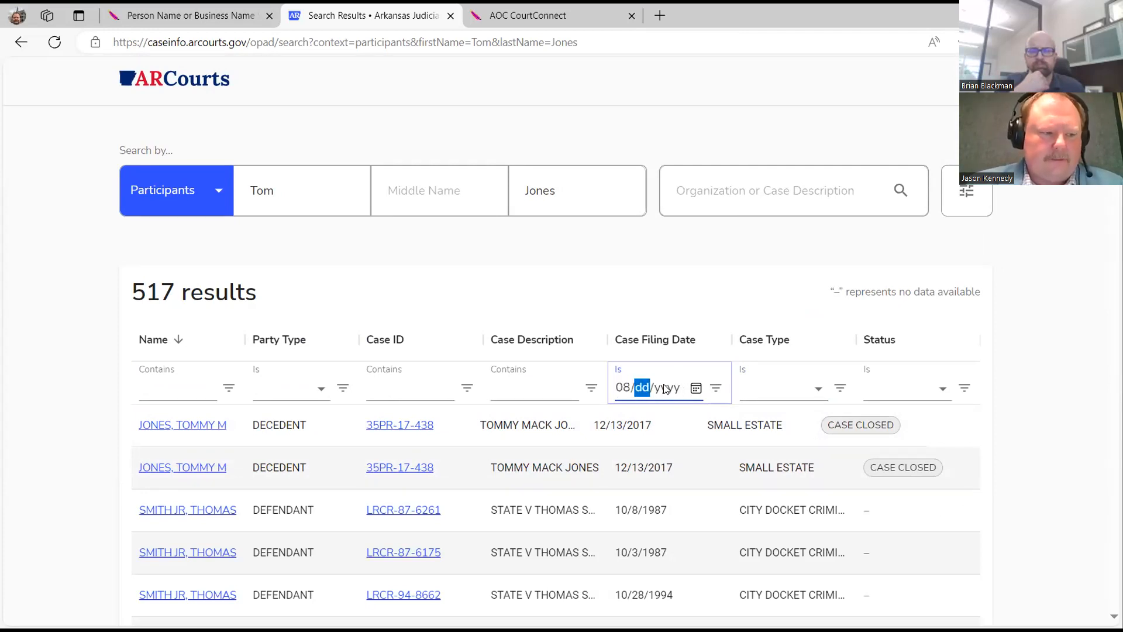
{"action": "type", "text": "21/"}
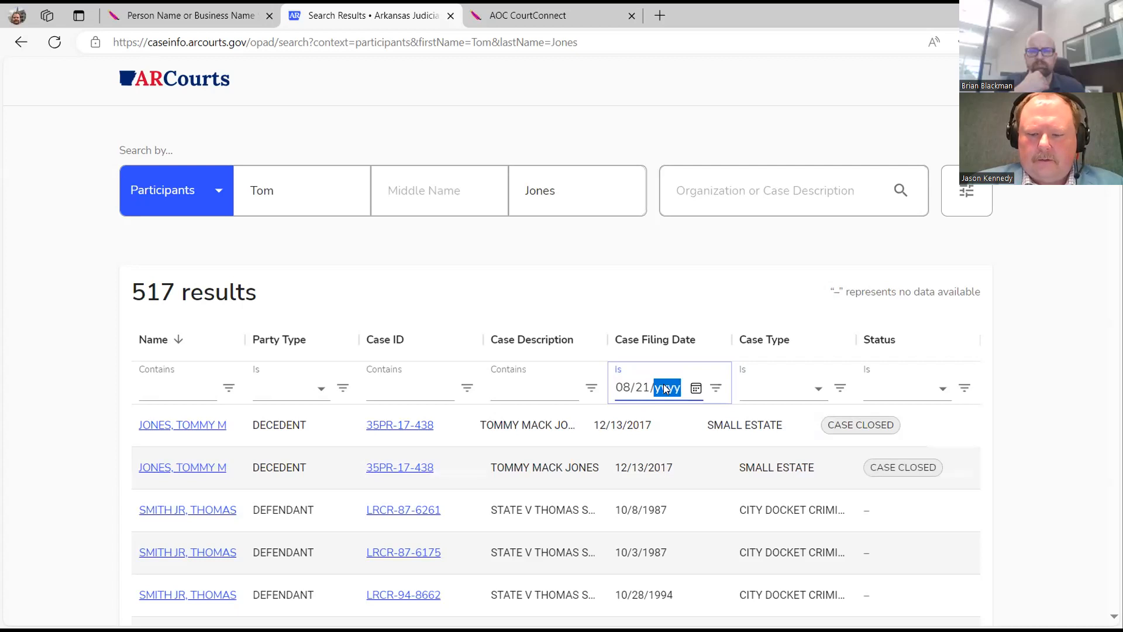
{"action": "type", "text": "20"}
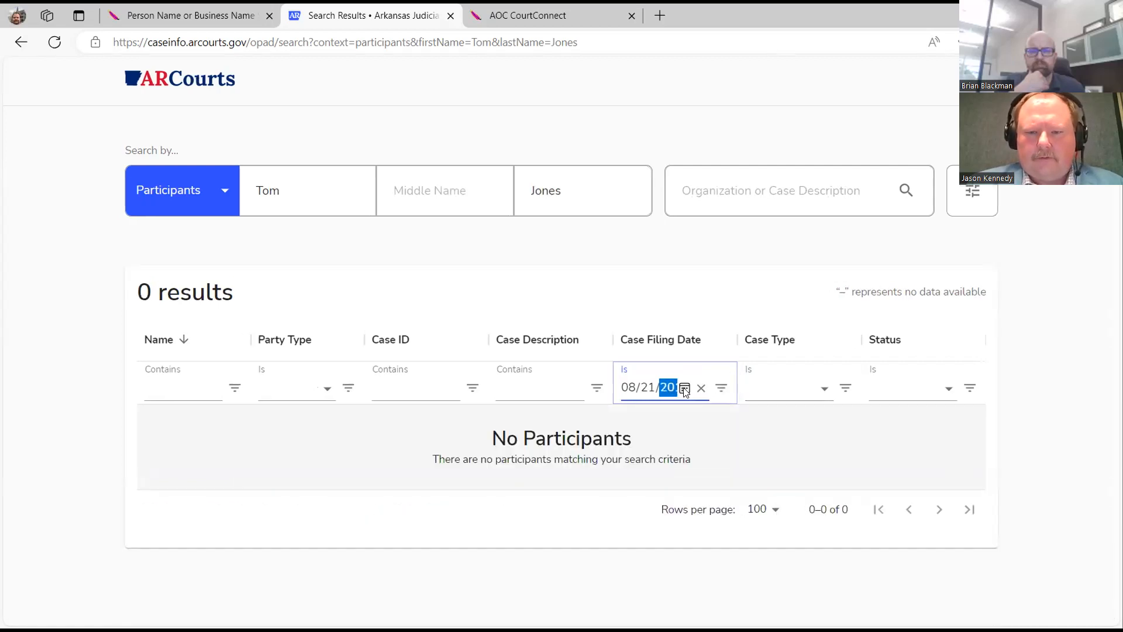
{"action": "left_click", "coordinate": [685, 390]}
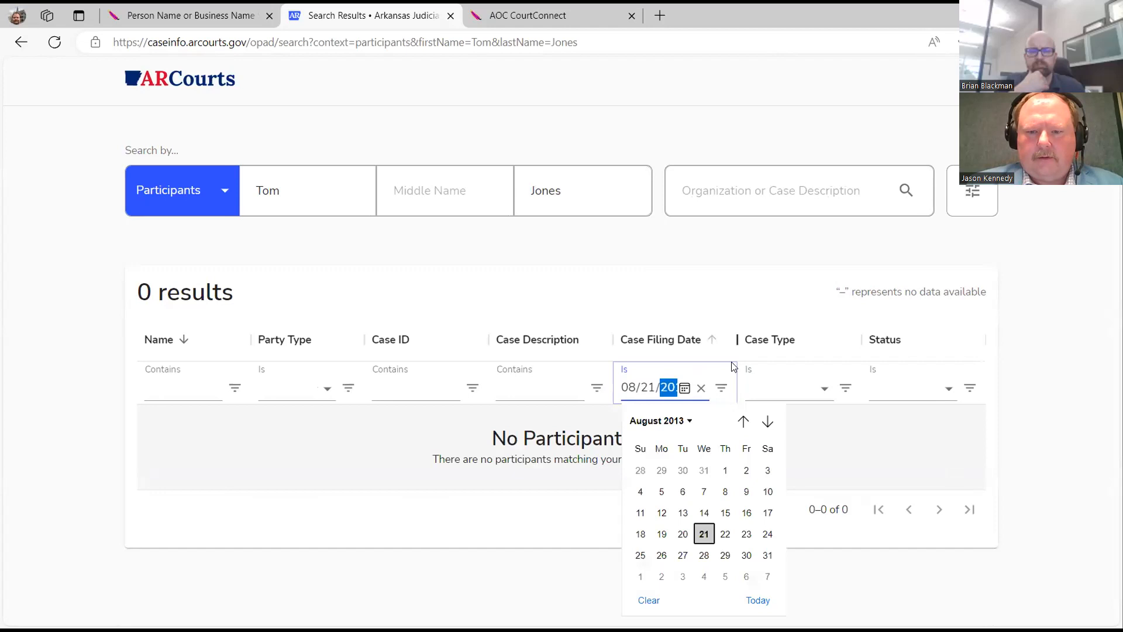
{"action": "left_click", "coordinate": [701, 389]}
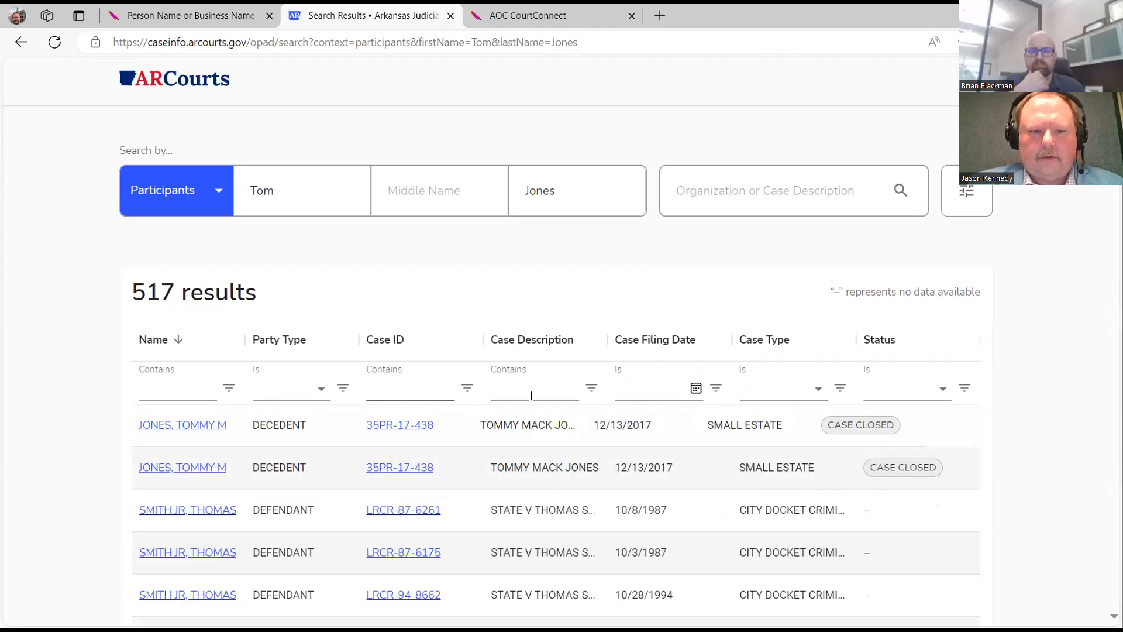
{"action": "left_click", "coordinate": [627, 386]}
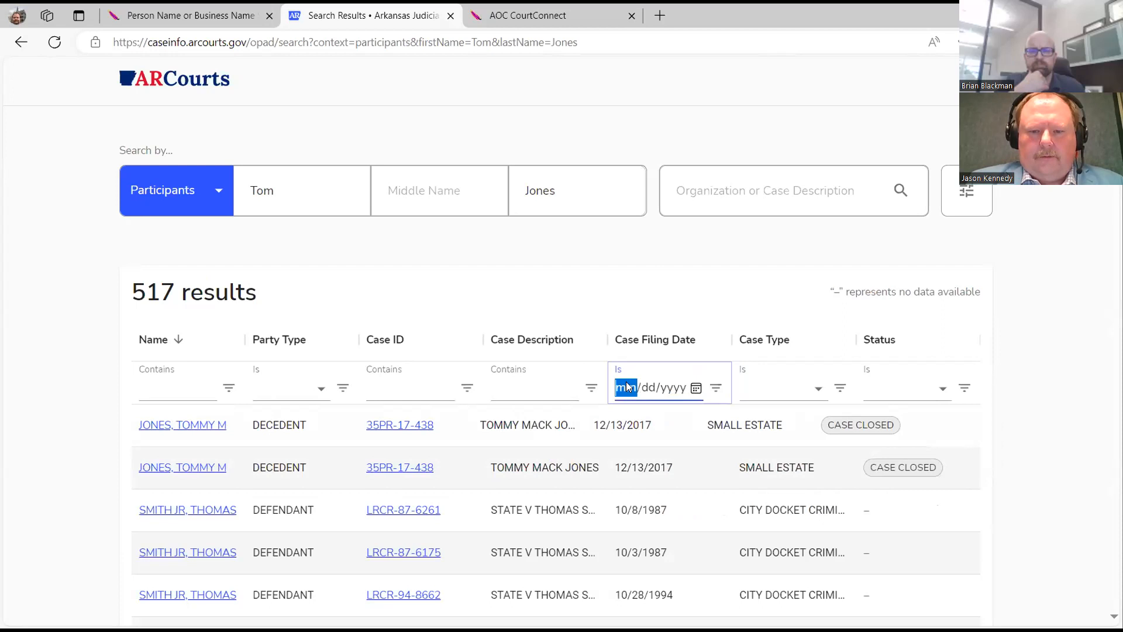
{"action": "type", "text": "10031"}
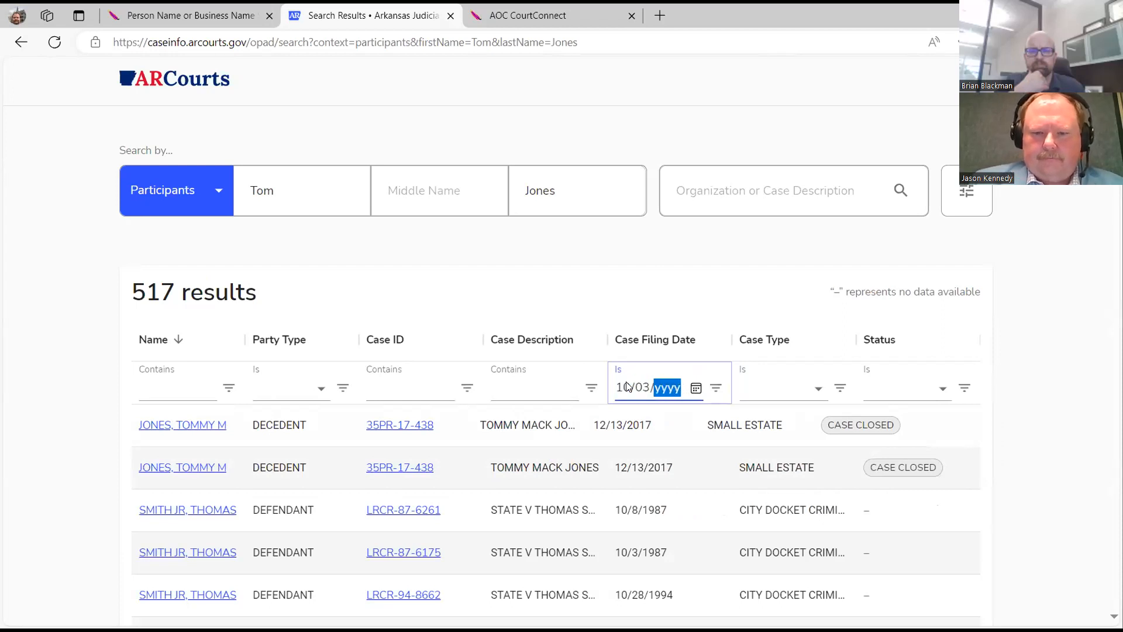
{"action": "type", "text": "987"}
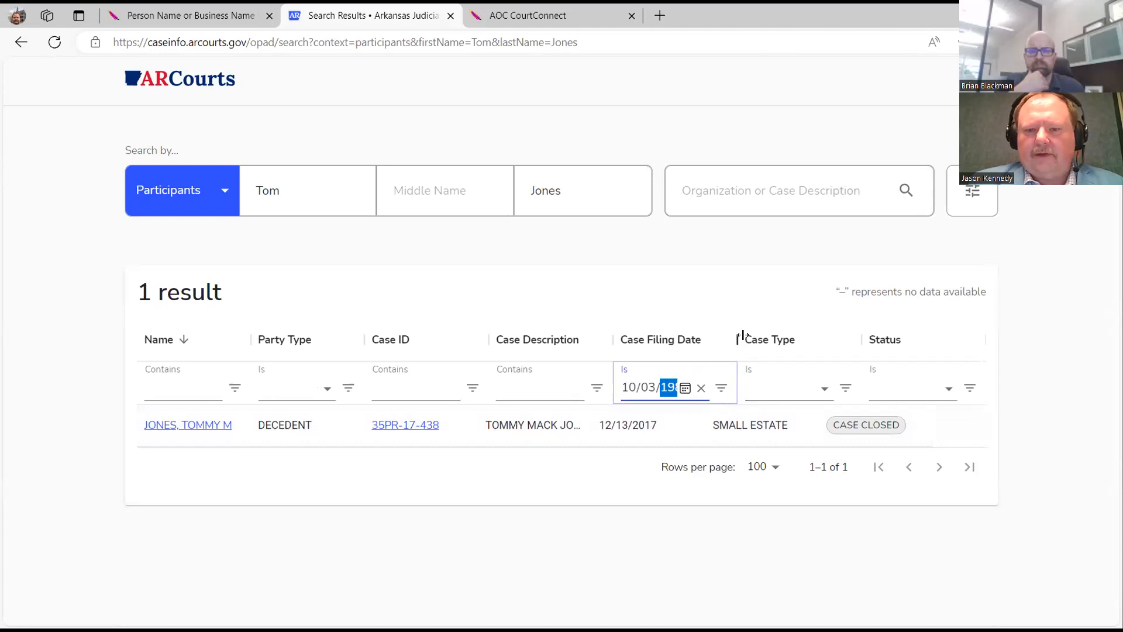
{"action": "left_click_drag", "start_coordinate": [735, 339], "coordinate": [820, 336]}
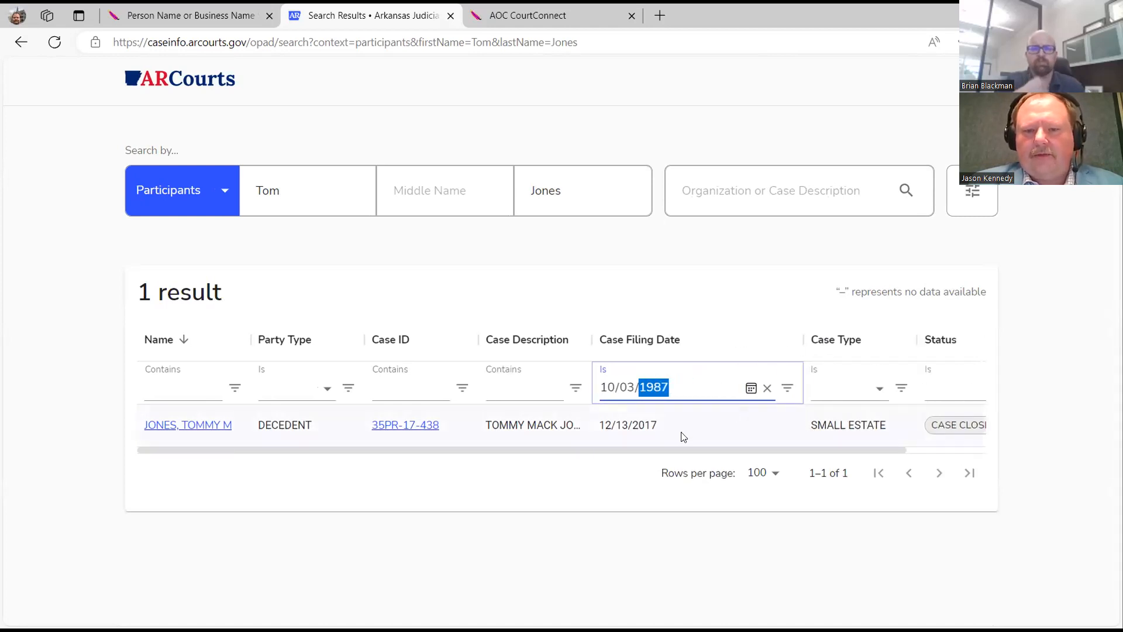
Show cases filed after, then before, 10/03/1987, then go back to the Case Search home page.
{"action": "left_click", "coordinate": [788, 391]}
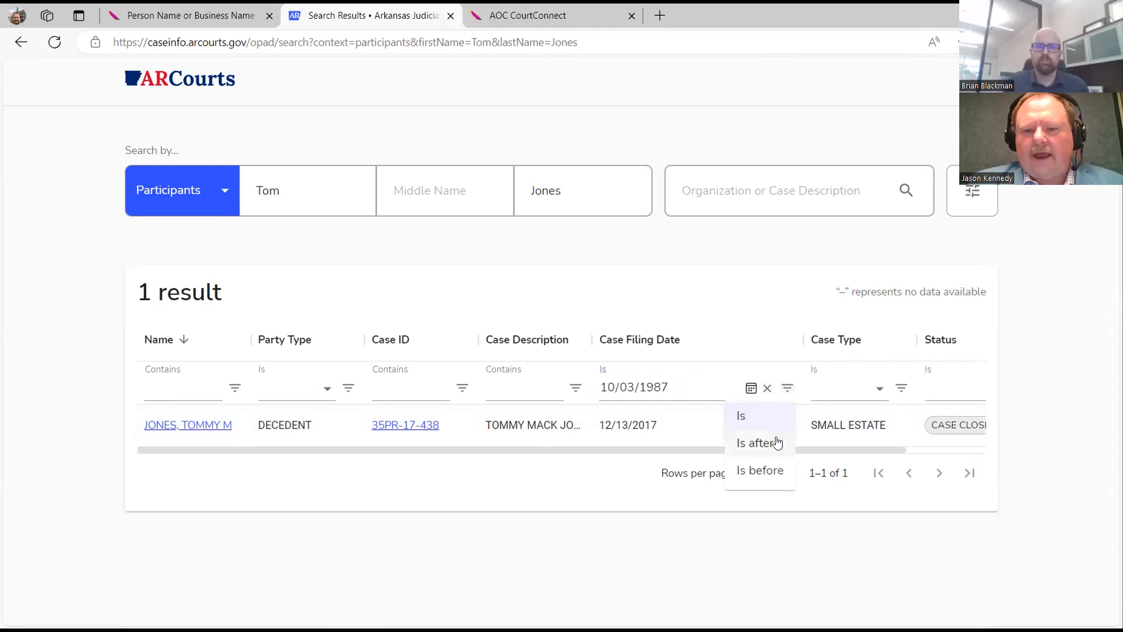
{"action": "left_click", "coordinate": [772, 444]}
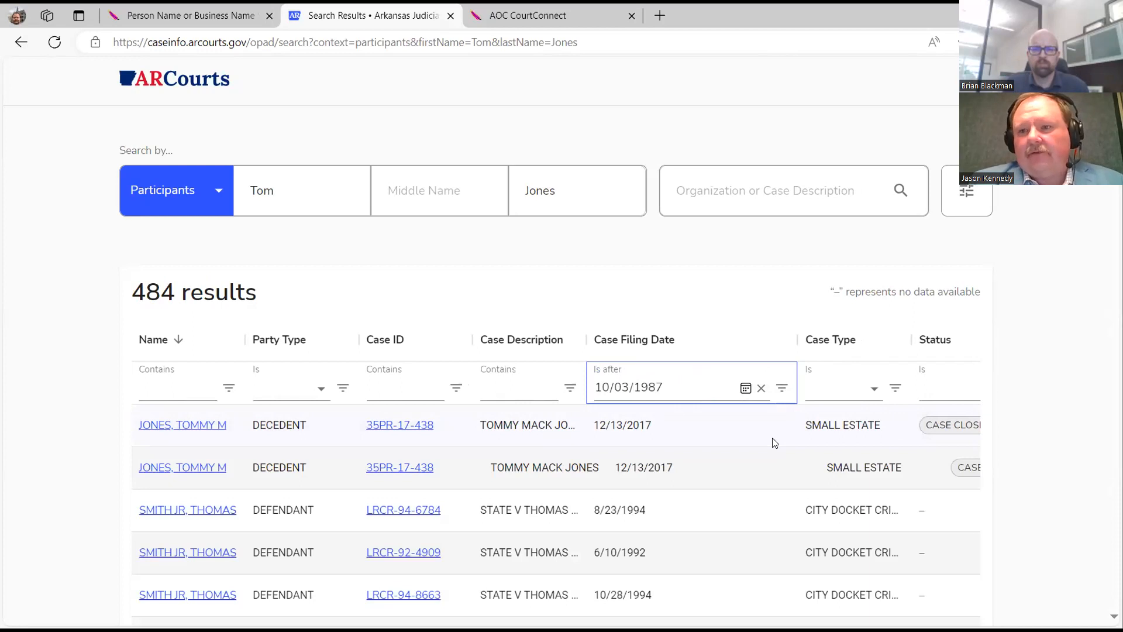
{"action": "left_click", "coordinate": [779, 391]}
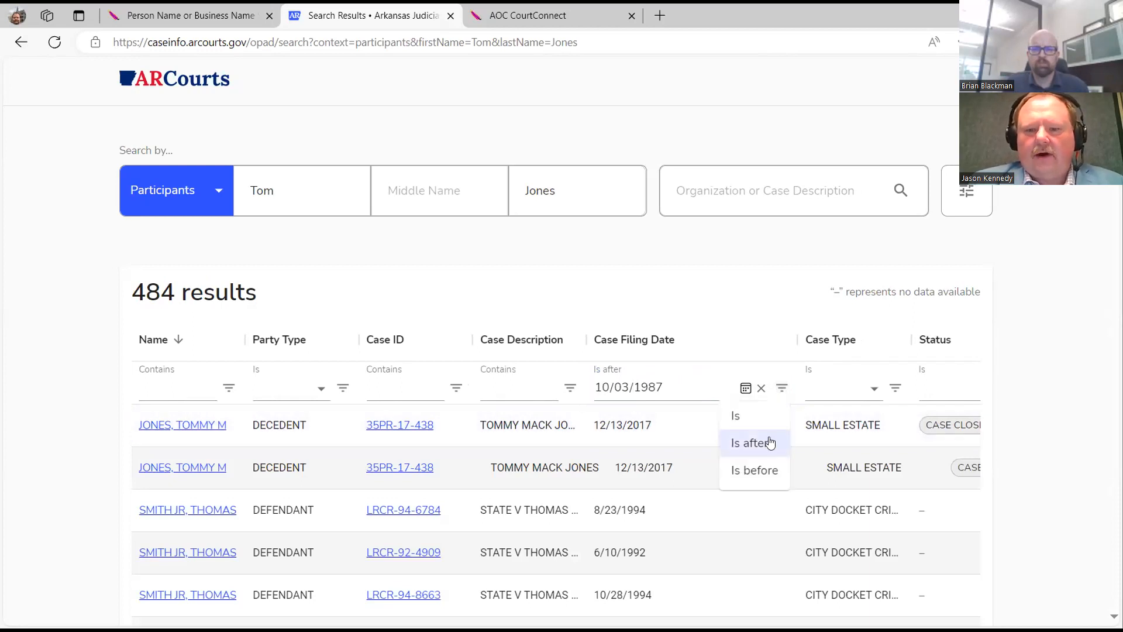
{"action": "left_click", "coordinate": [760, 471]}
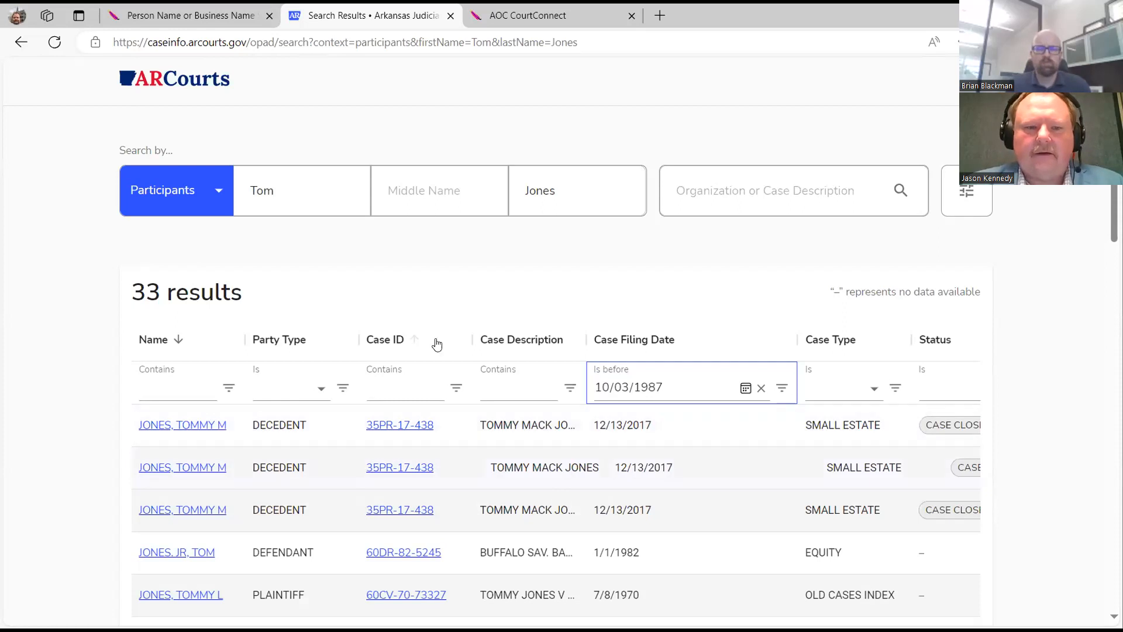
{"action": "left_click", "coordinate": [186, 77]}
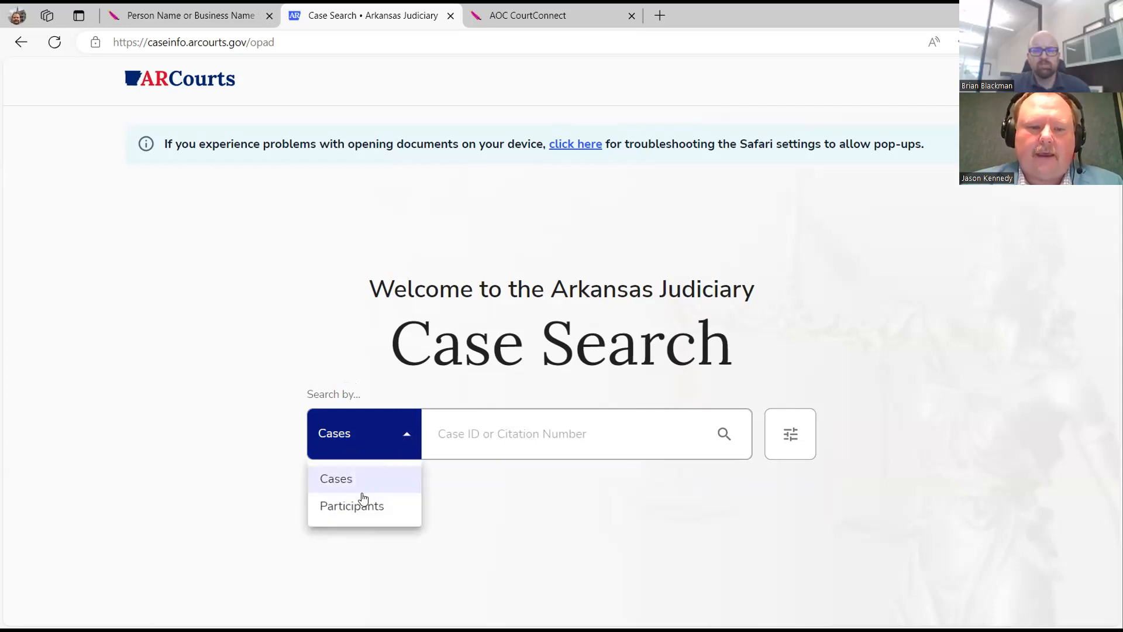
Run a participant search on a hyphenated last name only.
{"action": "left_click", "coordinate": [352, 504]}
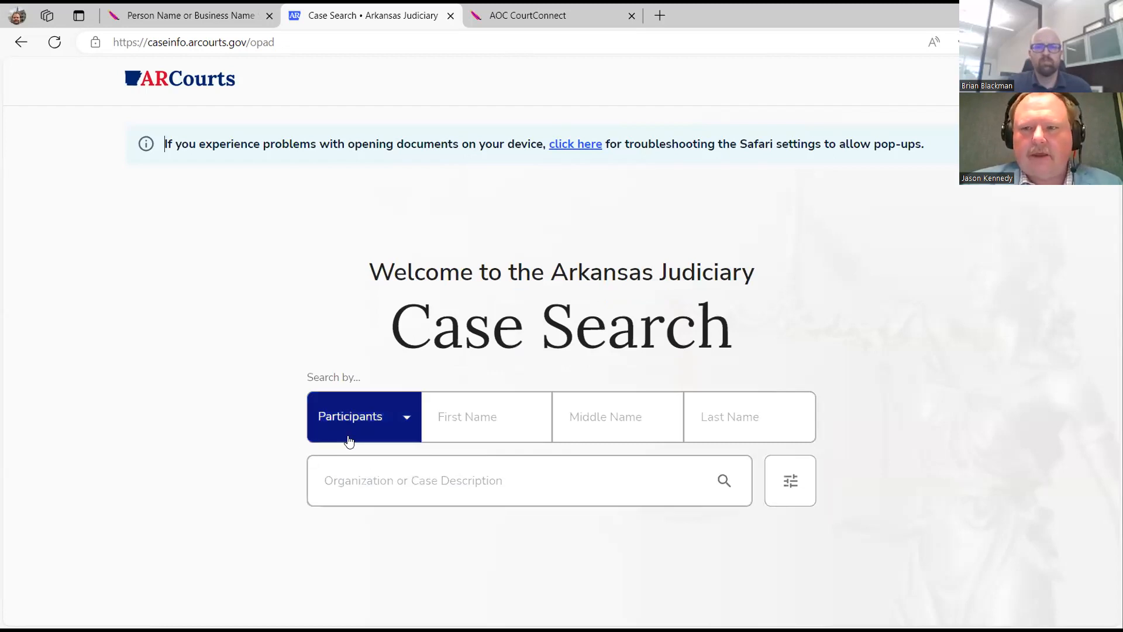
{"action": "left_click", "coordinate": [701, 417]}
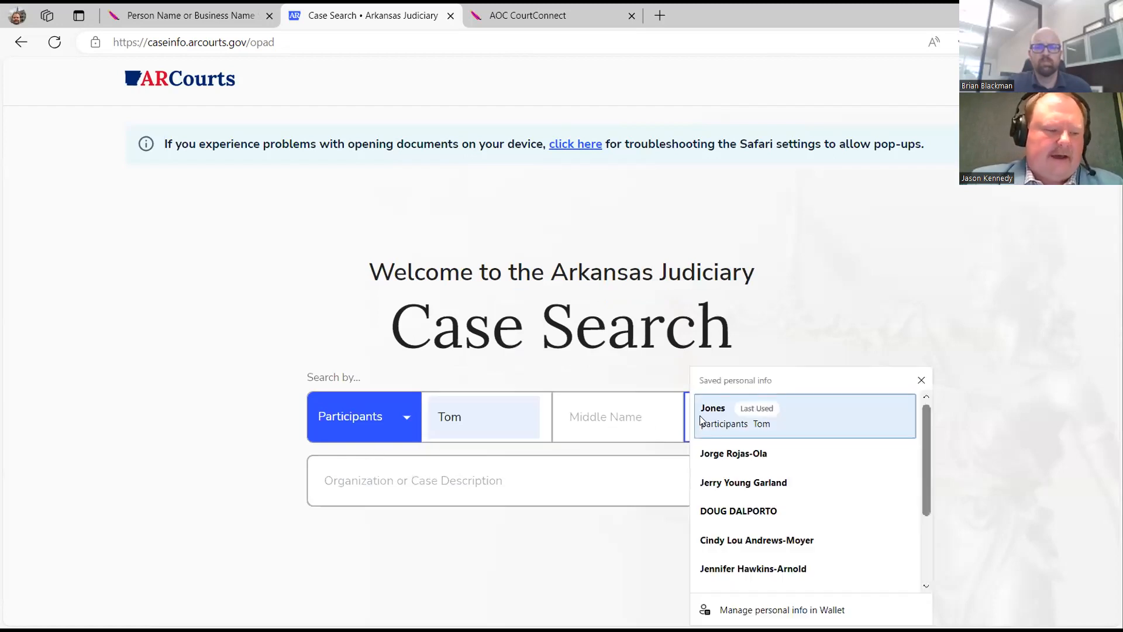
{"action": "left_click", "coordinate": [922, 380]}
{"action": "type", "text": "T"}
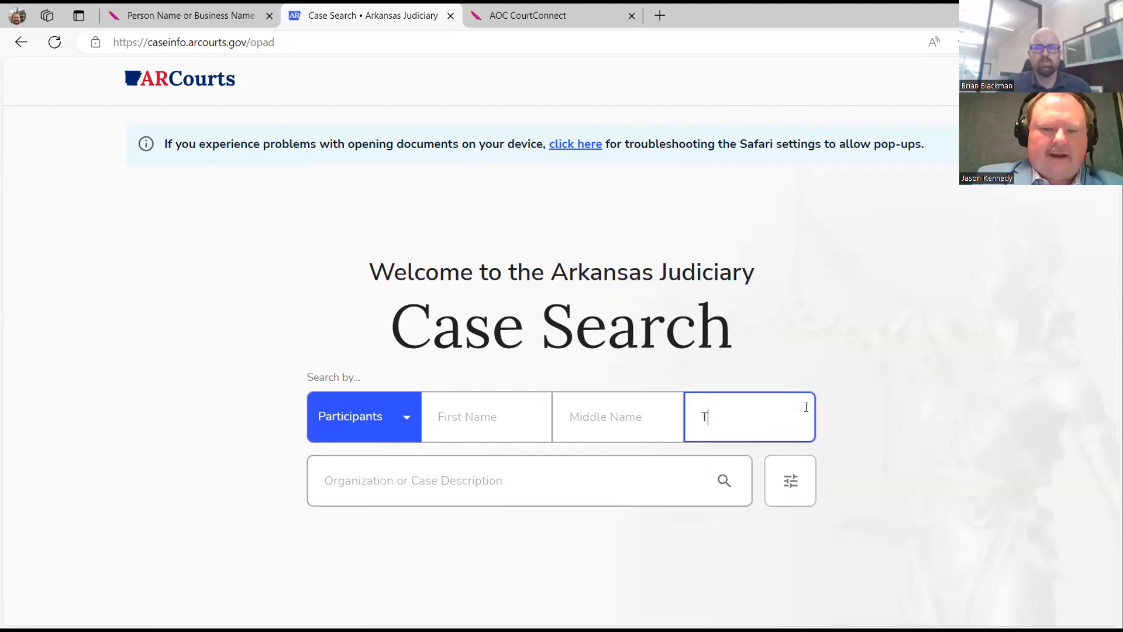
{"action": "type", "text": "aylor-Smith"}
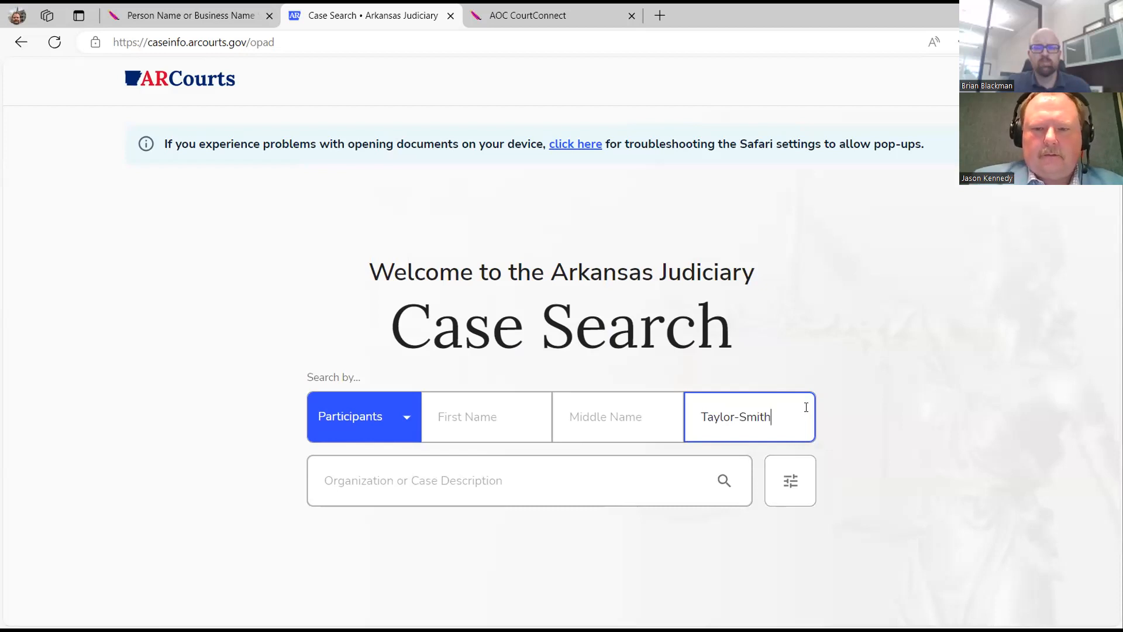
{"action": "left_click", "coordinate": [725, 481]}
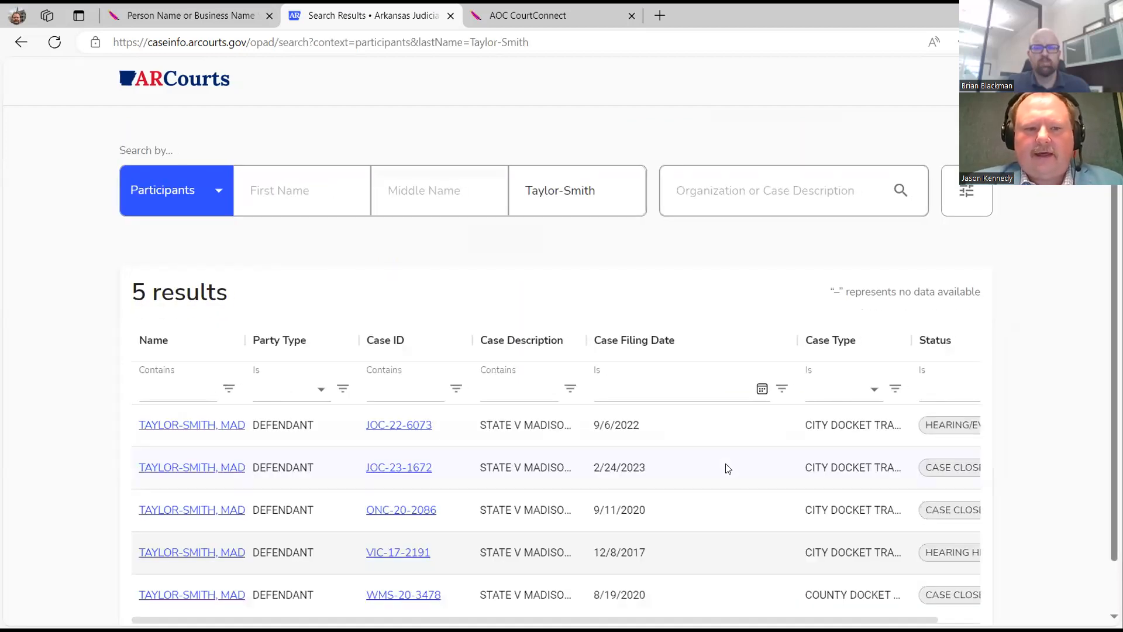
Widen the Name column to read the full names, then return to the home page.
{"action": "left_click_drag", "start_coordinate": [244, 340], "coordinate": [287, 345]}
{"action": "scroll", "coordinate": [296, 468], "scroll_direction": "down", "scroll_amount": 2}
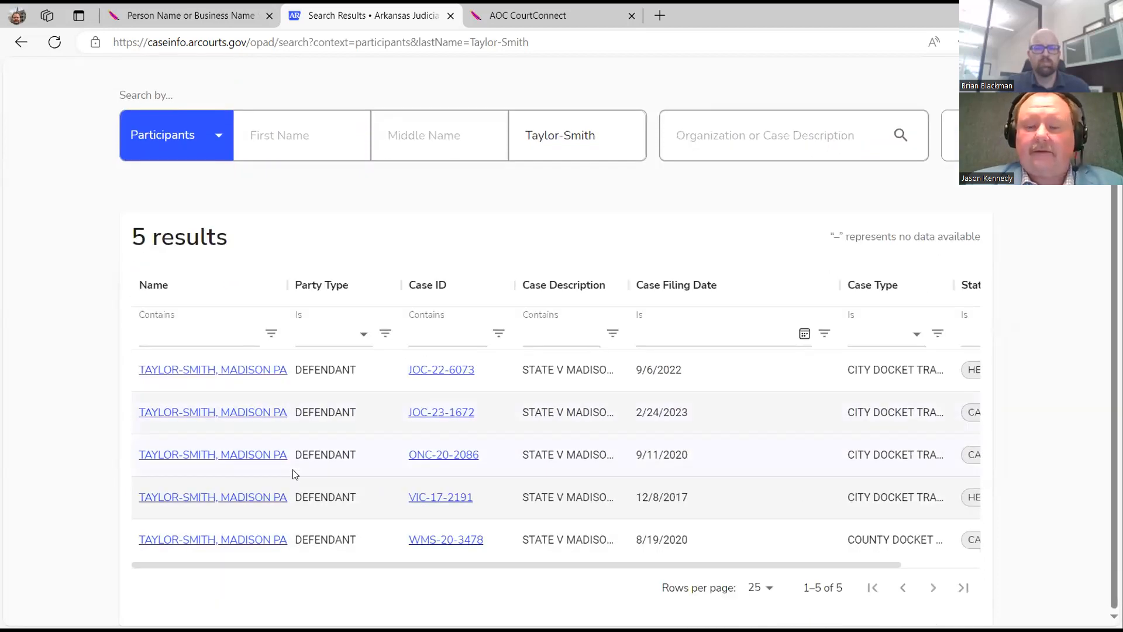
{"action": "scroll", "coordinate": [297, 471], "scroll_direction": "up", "scroll_amount": 2}
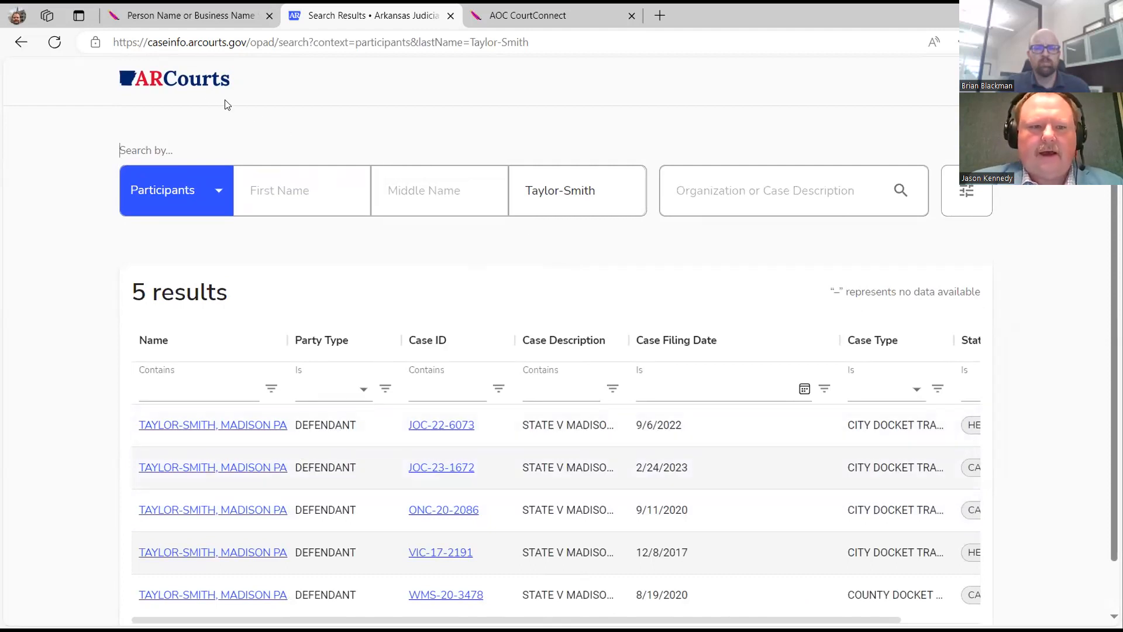
{"action": "left_click", "coordinate": [211, 79]}
Search participants by the person's first name, middle initial and last name.
{"action": "left_click", "coordinate": [388, 425]}
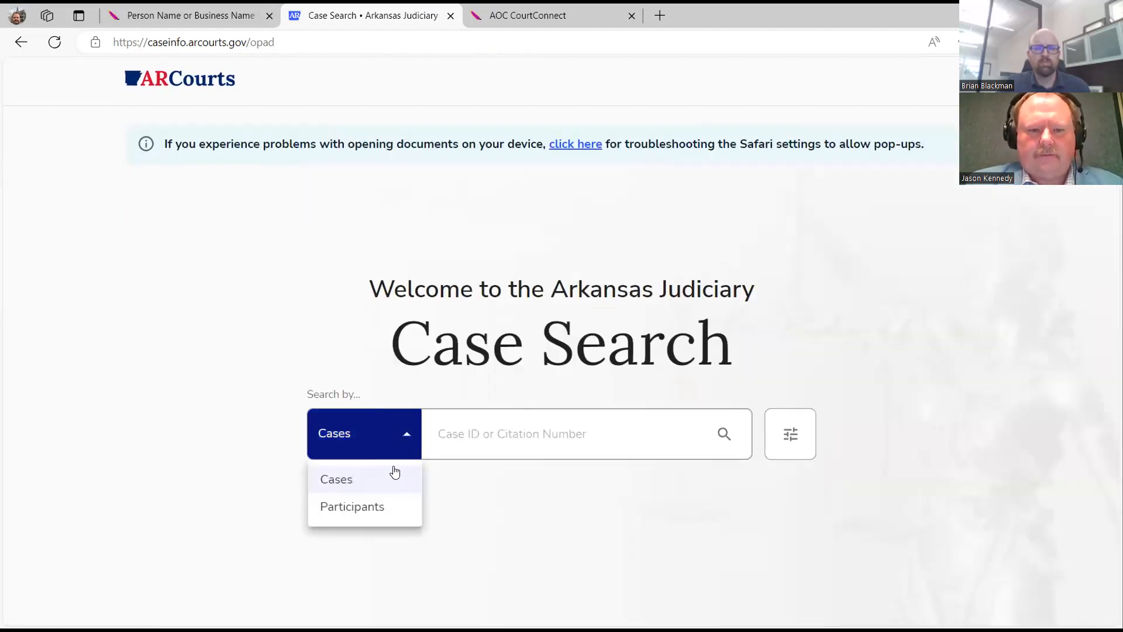
{"action": "left_click", "coordinate": [376, 501]}
{"action": "left_click", "coordinate": [451, 427]}
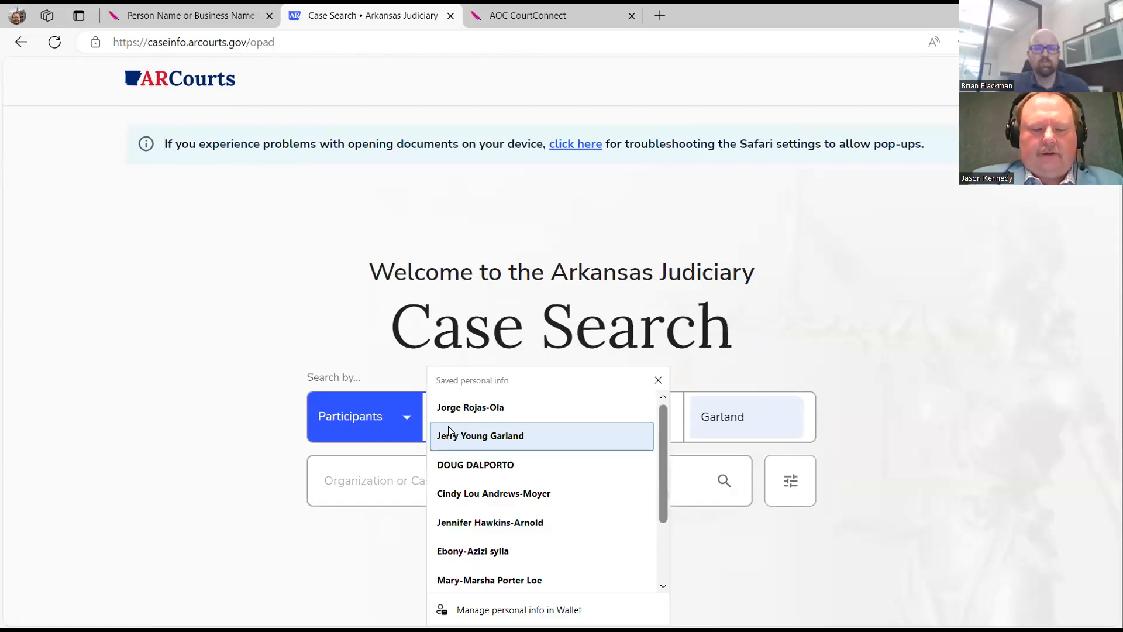
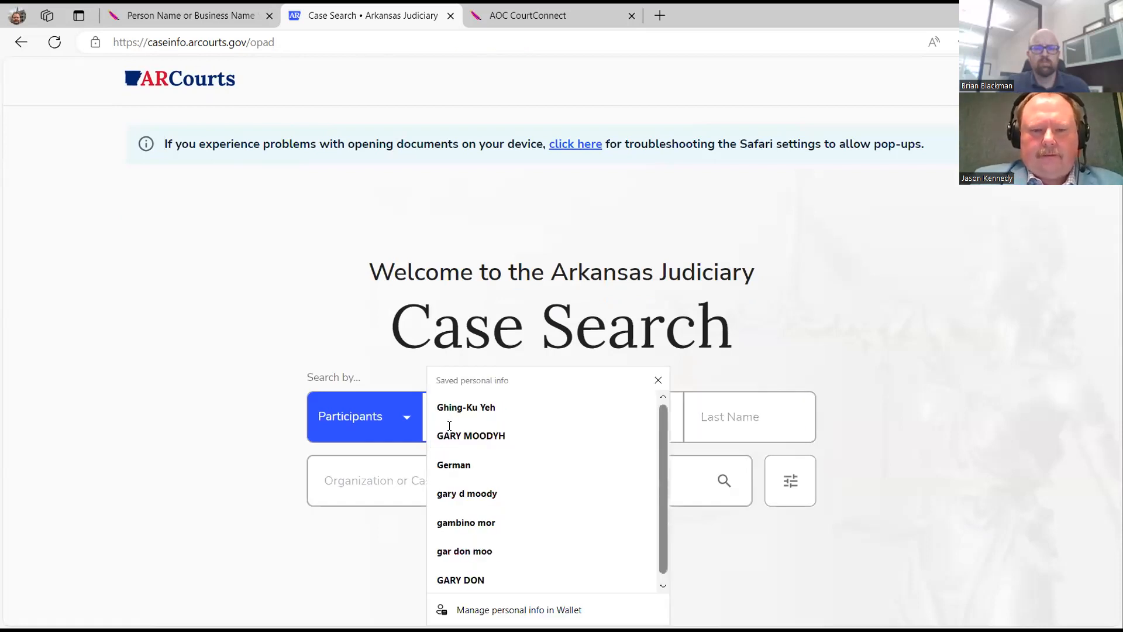
{"action": "key", "text": "Tab"}
{"action": "key", "text": "Tab"}
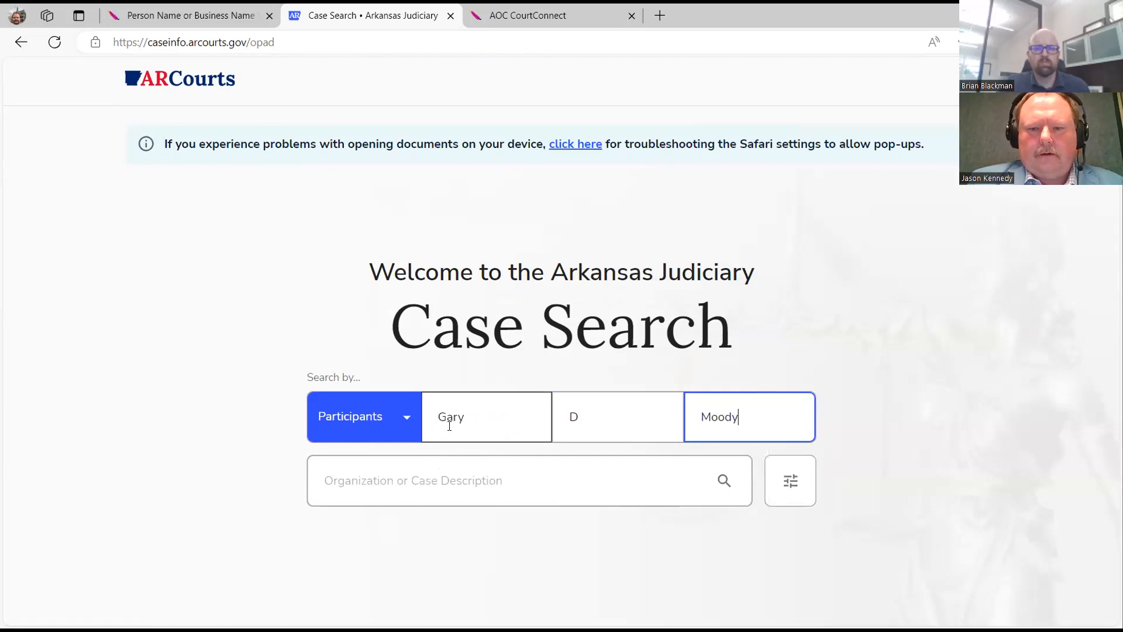
{"action": "left_click", "coordinate": [724, 483]}
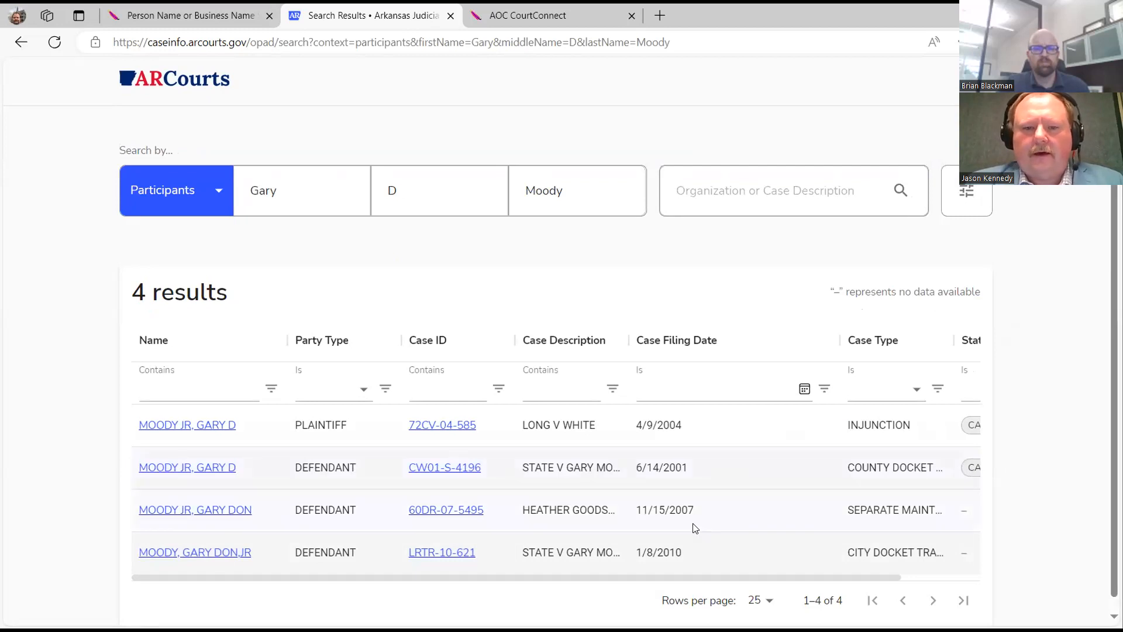
Filter the results by Name containing 'jr', clear it, and return to the home page.
{"action": "left_click", "coordinate": [204, 396]}
{"action": "type", "text": "jr"}
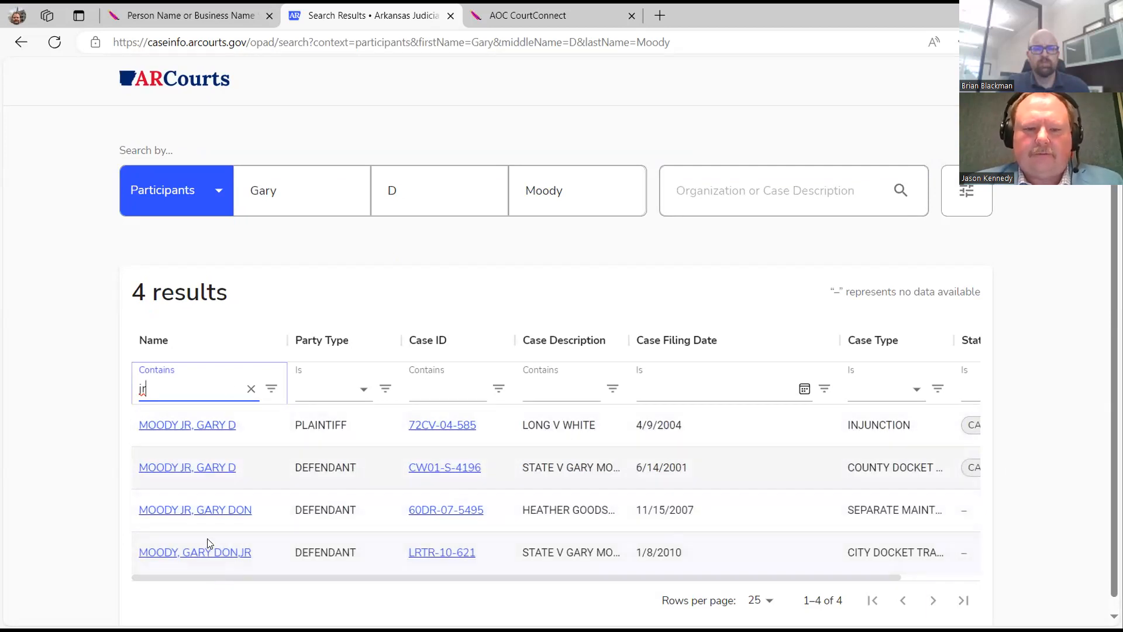
{"action": "left_click", "coordinate": [251, 389]}
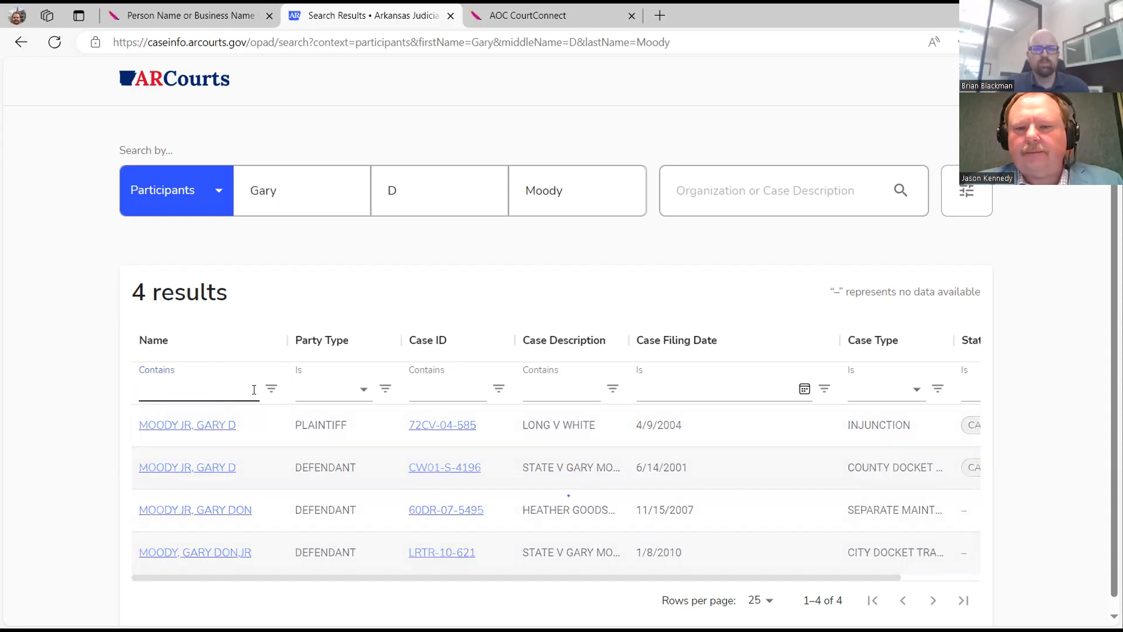
{"action": "left_click", "coordinate": [212, 83]}
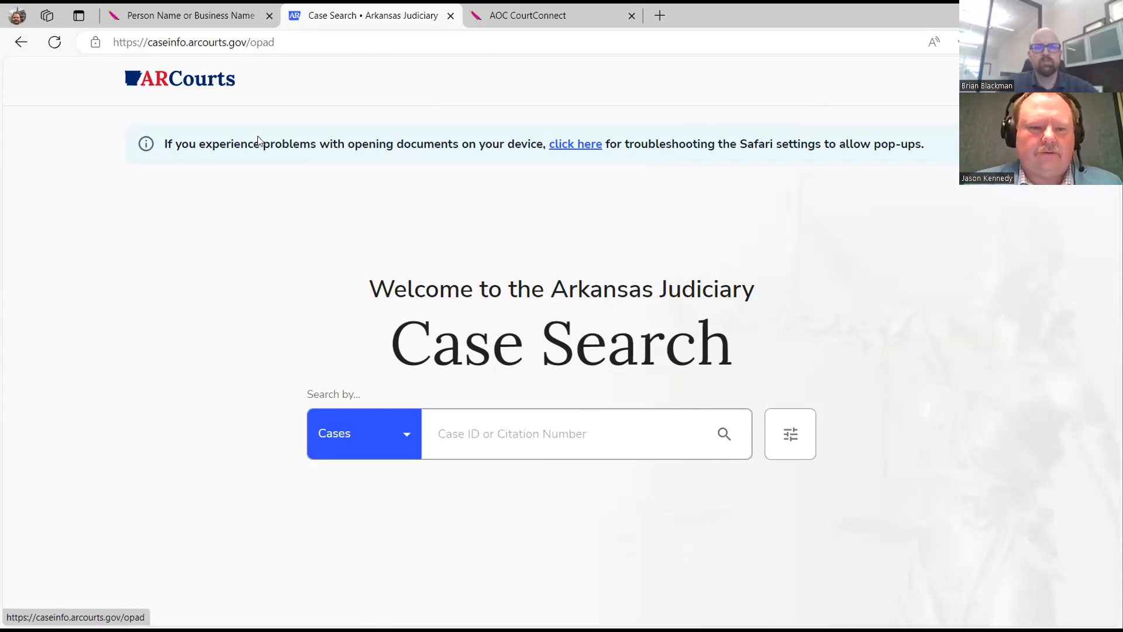
Set up a participant search with the person's first and last name.
{"action": "left_click", "coordinate": [402, 433]}
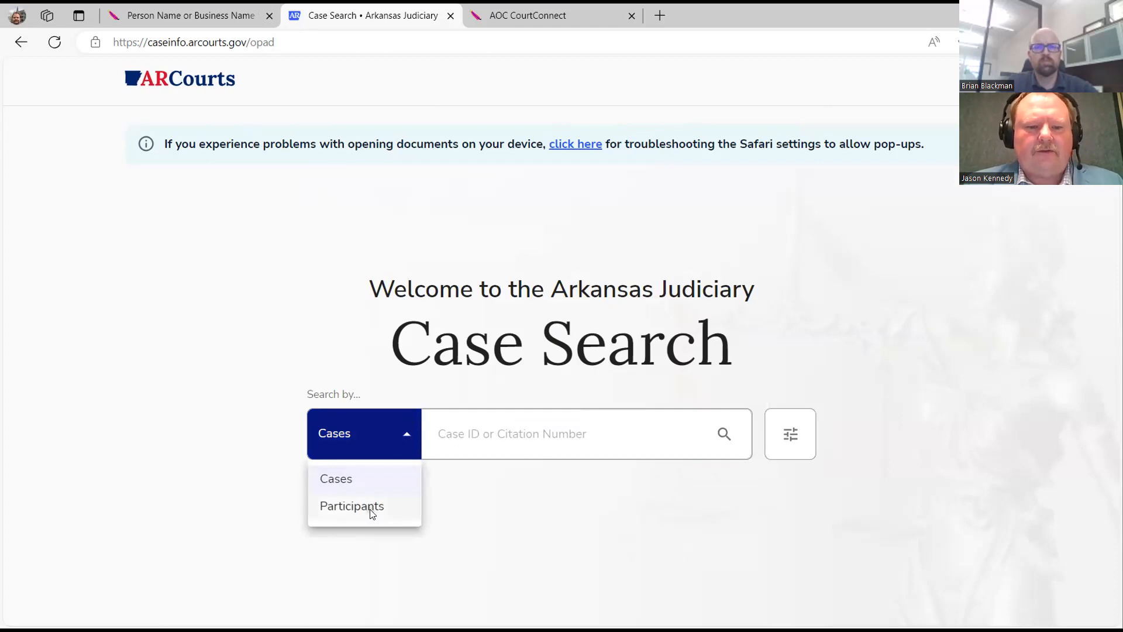
{"action": "left_click", "coordinate": [371, 507]}
{"action": "left_click", "coordinate": [461, 421]}
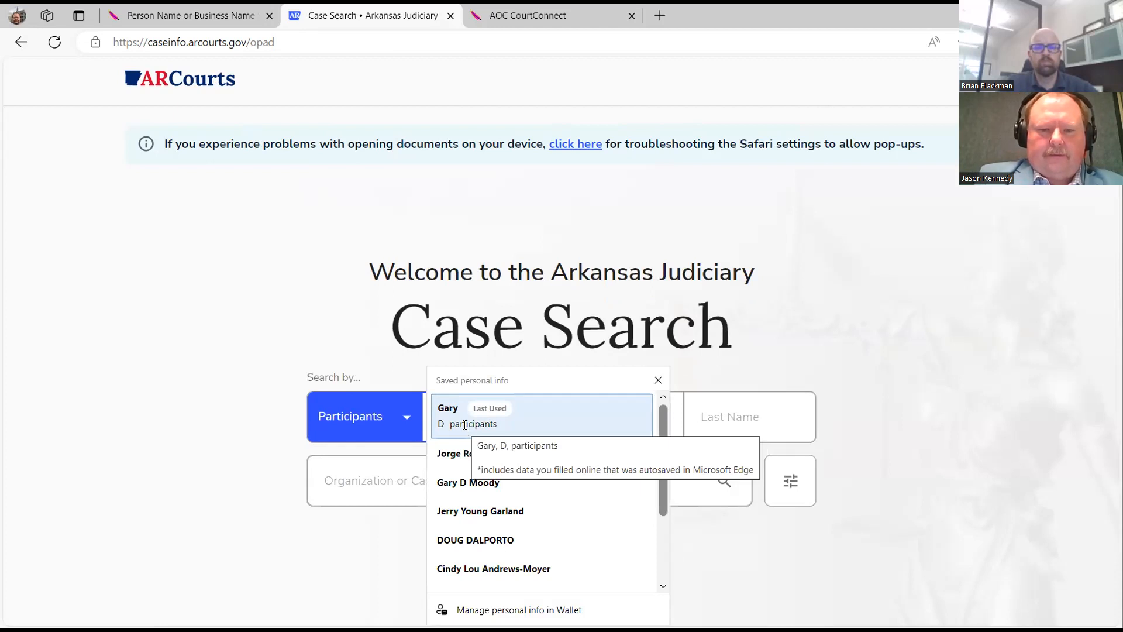
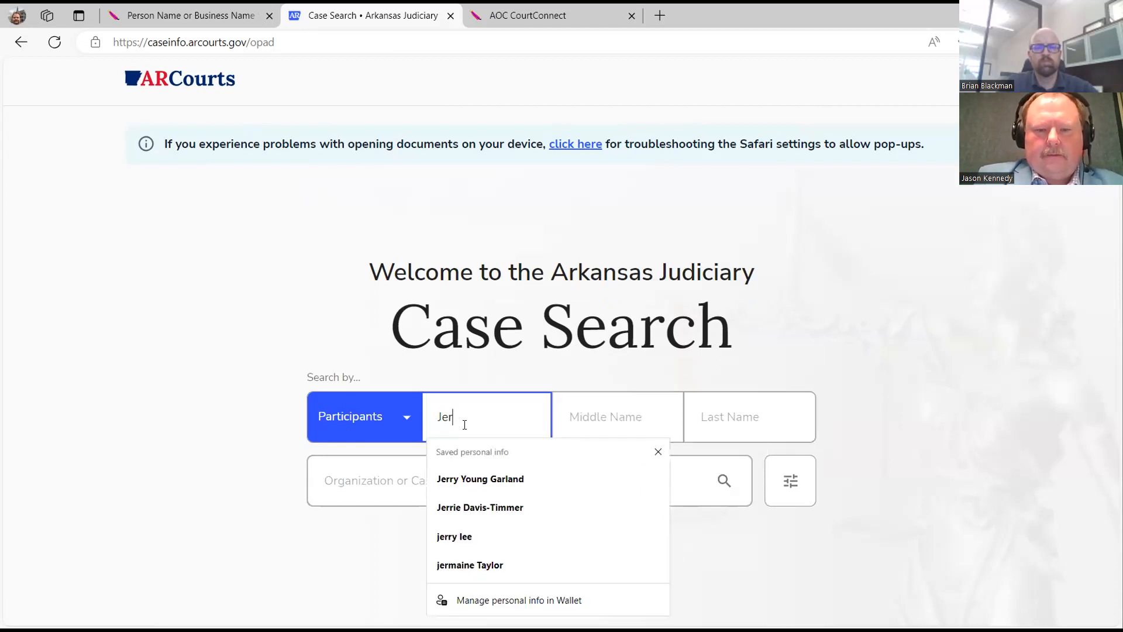
{"action": "key", "text": "Tab"}
{"action": "key", "text": "Tab"}
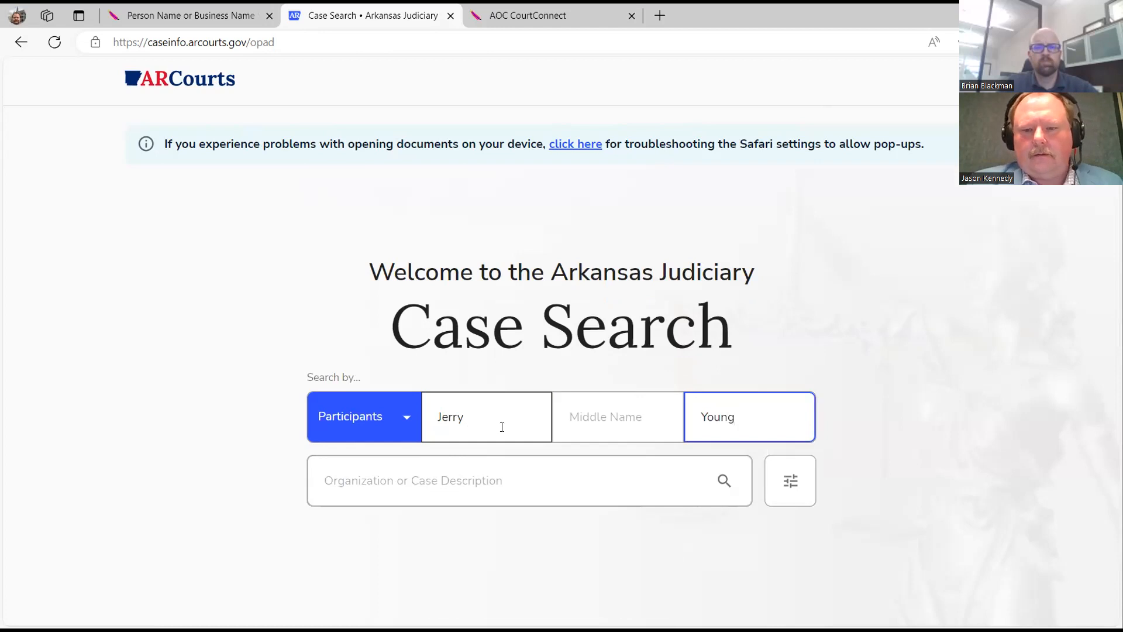
Limit the search to GARLAND county and run it, getting 74 results.
{"action": "left_click", "coordinate": [789, 484]}
{"action": "scroll", "coordinate": [817, 449], "scroll_direction": "down", "scroll_amount": 3}
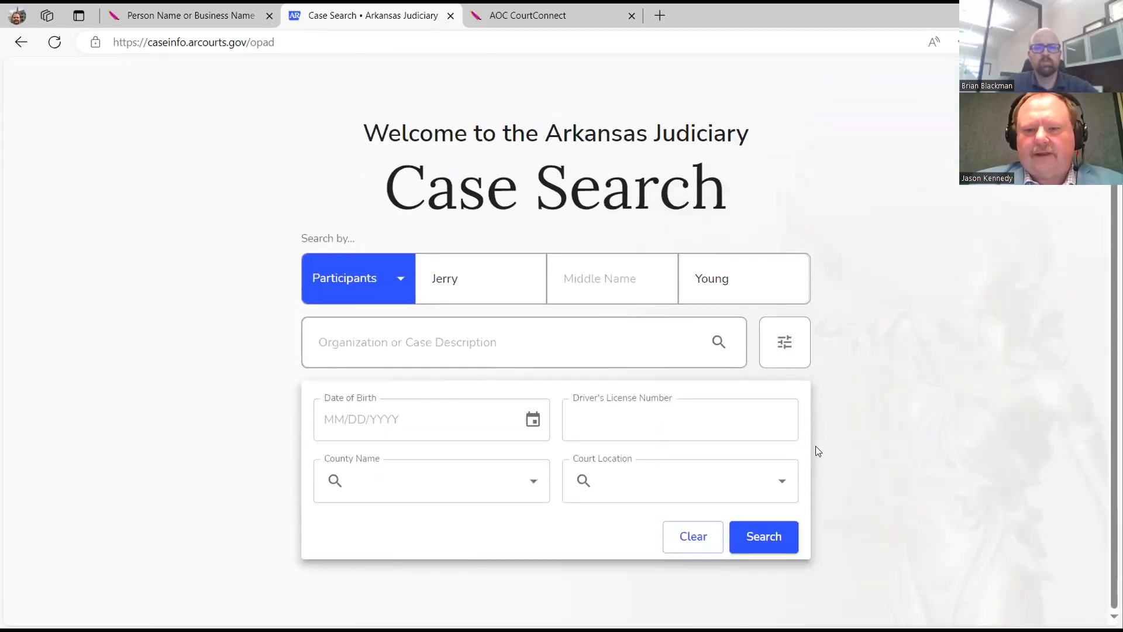
{"action": "left_click", "coordinate": [364, 473]}
{"action": "type", "text": "Gar"}
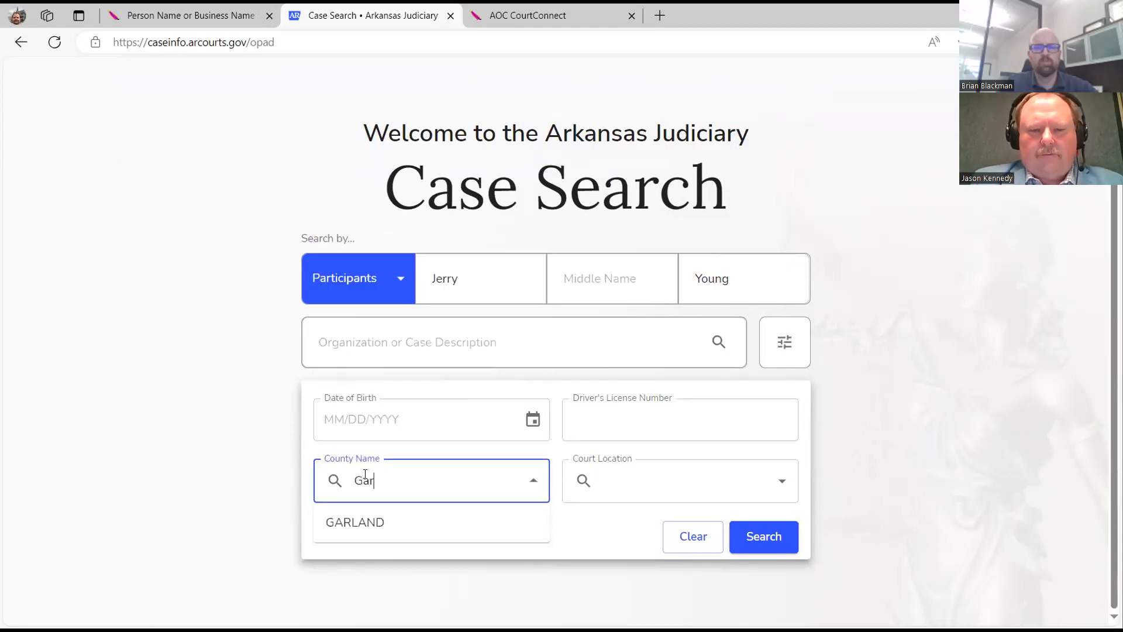
{"action": "left_click", "coordinate": [350, 522]}
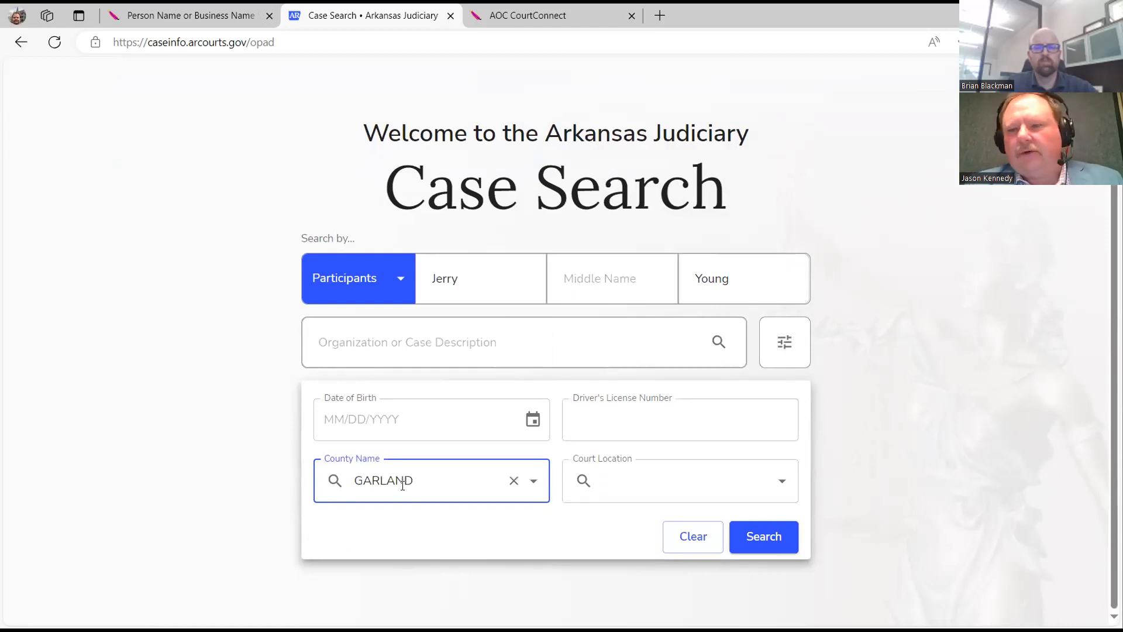
{"action": "left_click", "coordinate": [743, 534]}
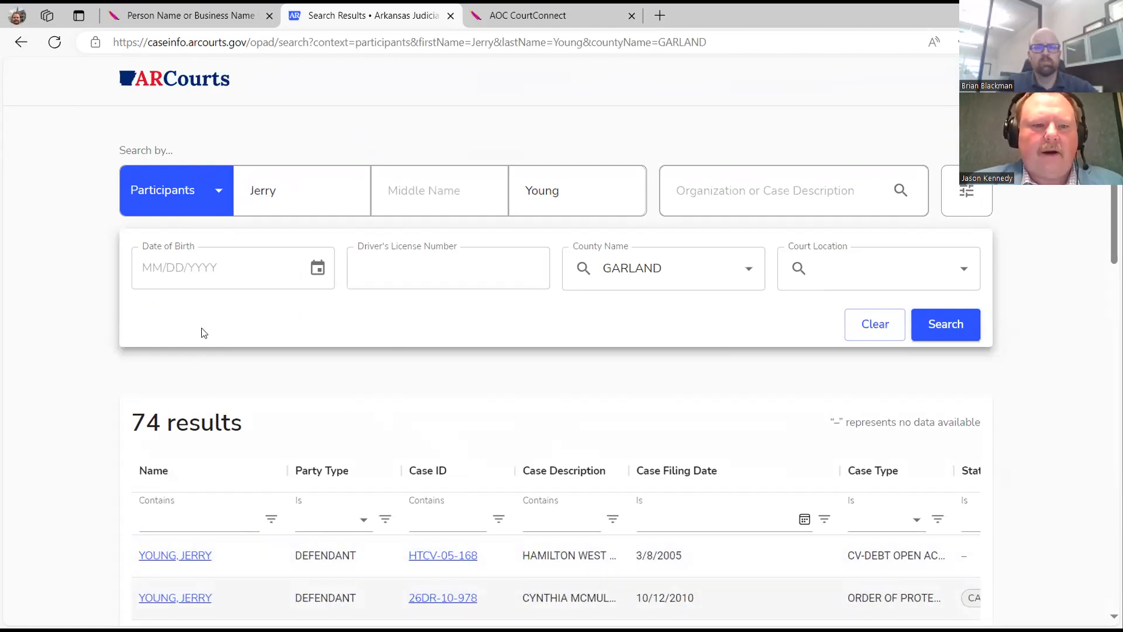
Add the participant's date of birth and rerun the search, giving 18 results.
{"action": "left_click", "coordinate": [162, 262]}
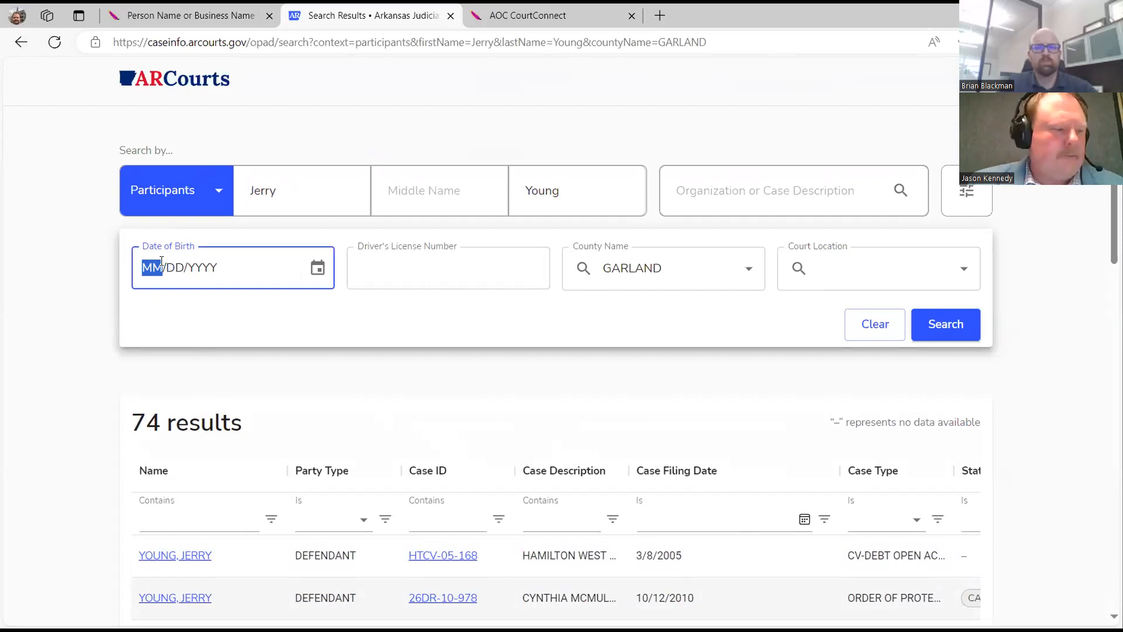
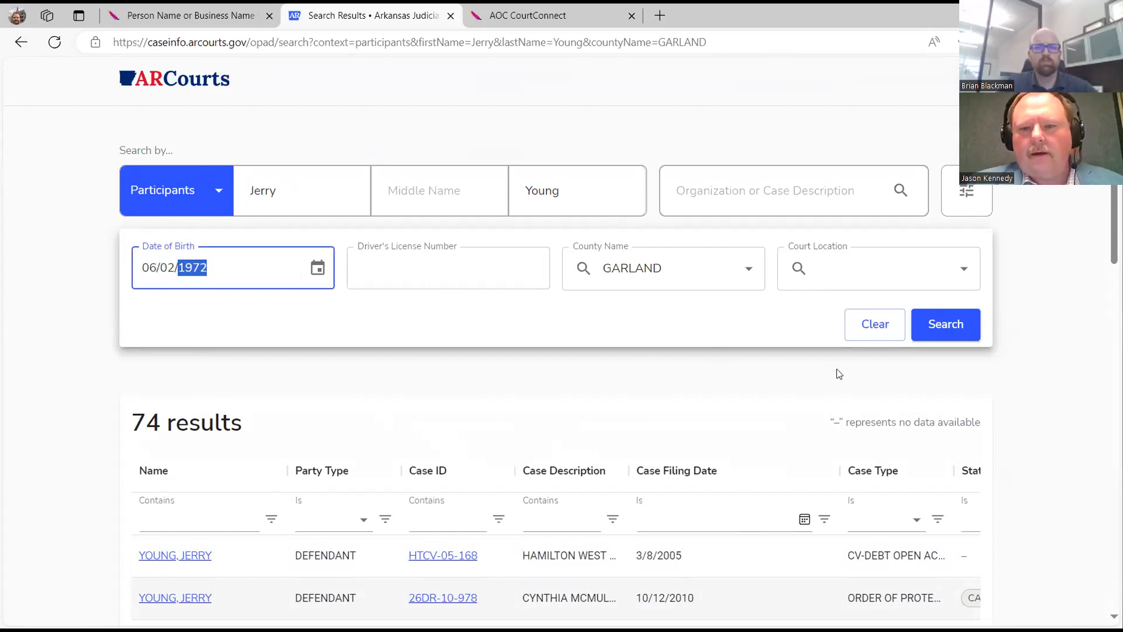
{"action": "left_click", "coordinate": [931, 324]}
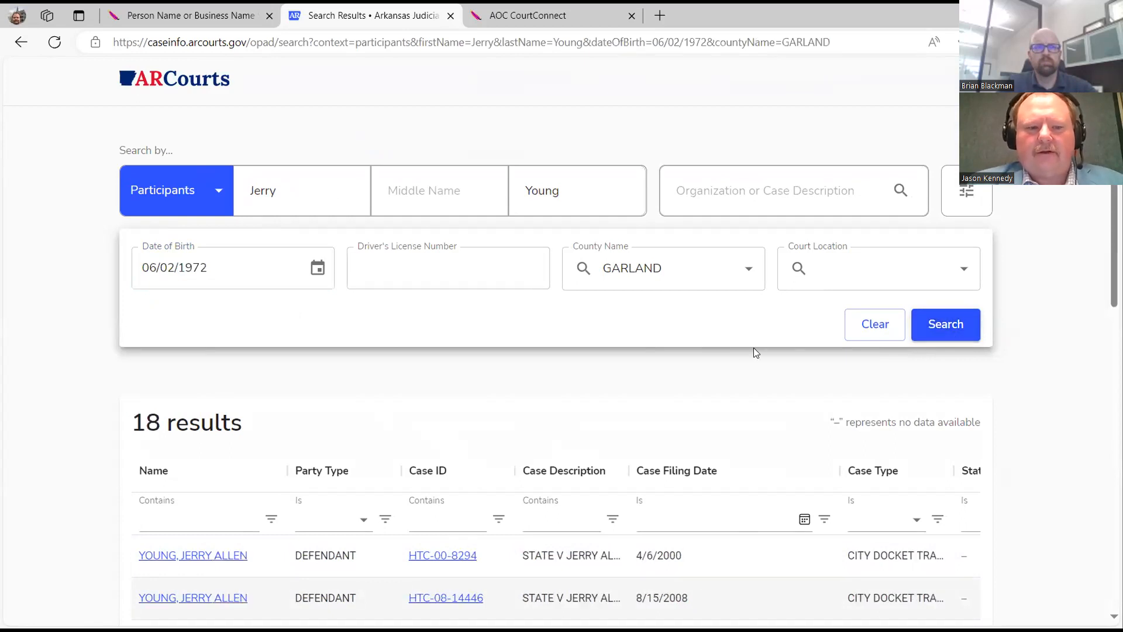
{"action": "scroll", "coordinate": [749, 351], "scroll_direction": "down", "scroll_amount": 2}
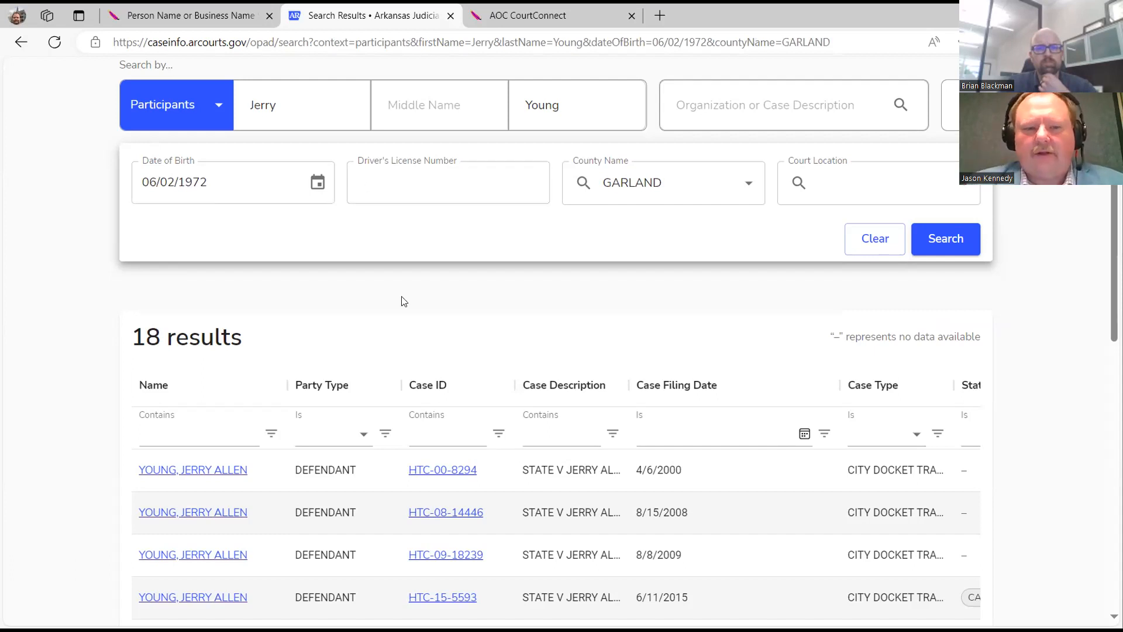
Try a Case ID filter of 'cv', then clear it to show all 18 results again.
{"action": "left_click", "coordinate": [328, 430]}
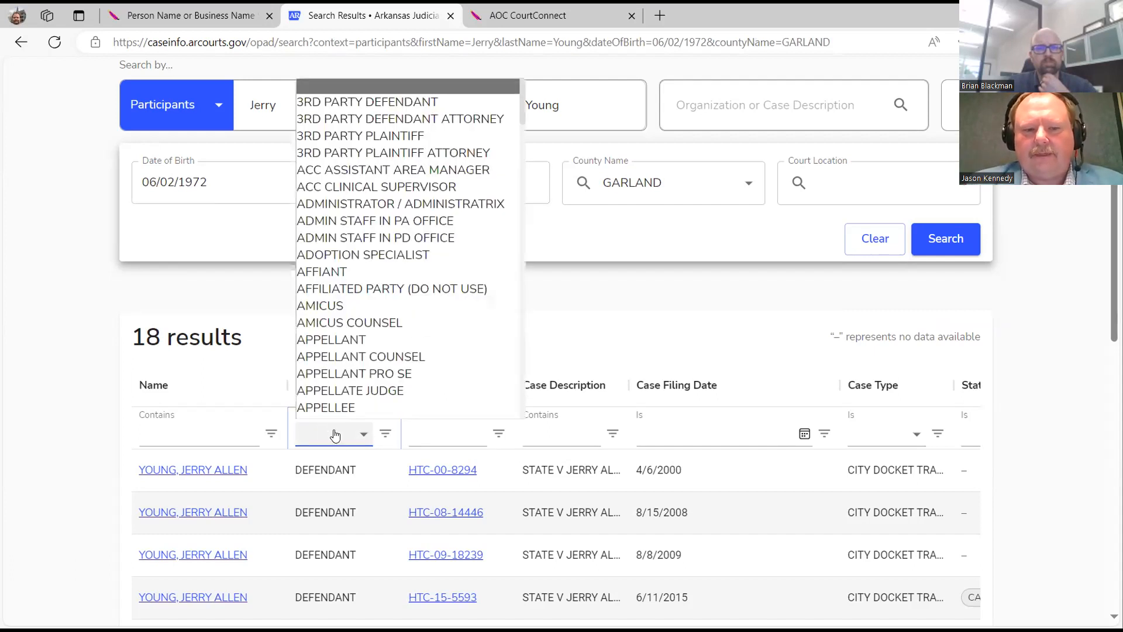
{"action": "scroll", "coordinate": [334, 431], "scroll_direction": "down", "scroll_amount": 2}
{"action": "left_click", "coordinate": [462, 350]}
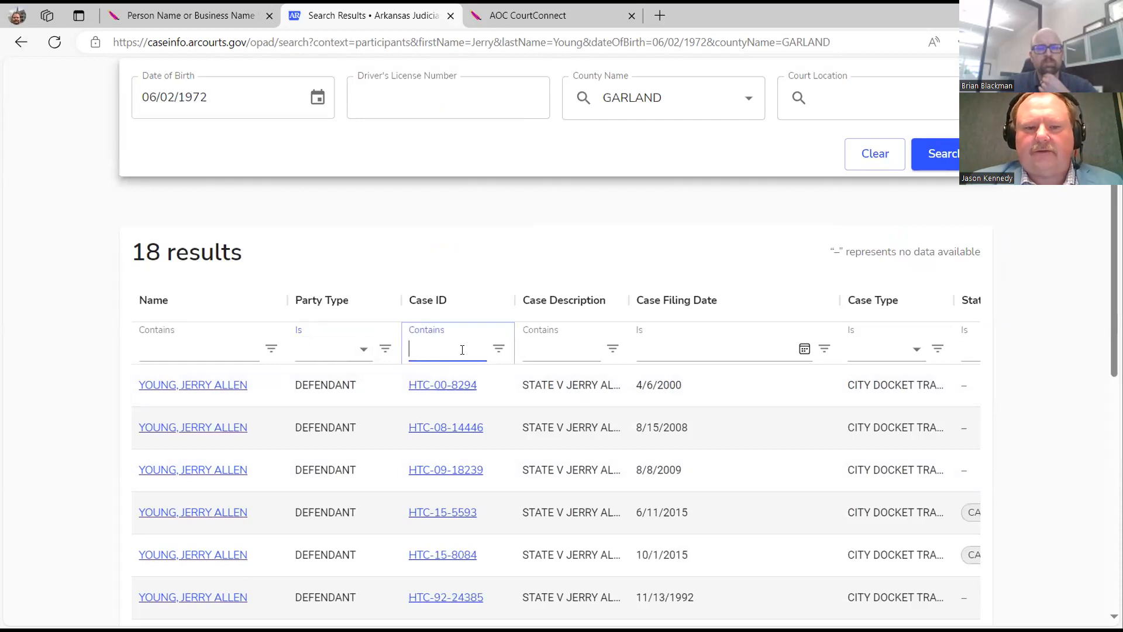
{"action": "type", "text": "cv"}
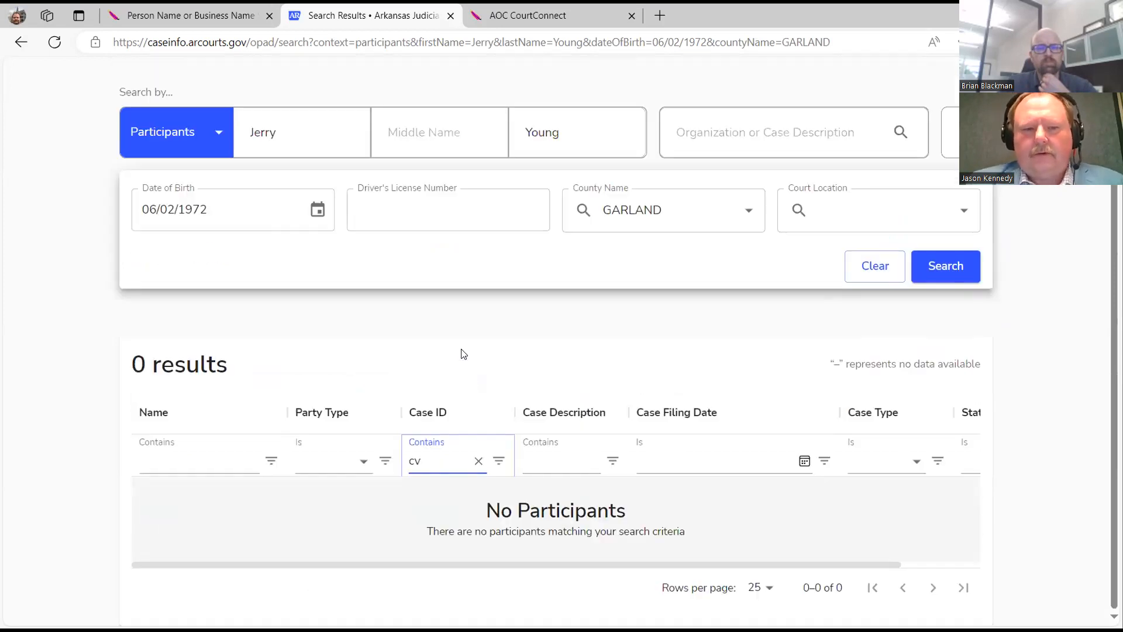
{"action": "left_click", "coordinate": [478, 462]}
{"action": "scroll", "coordinate": [478, 465], "scroll_direction": "down", "scroll_amount": 6}
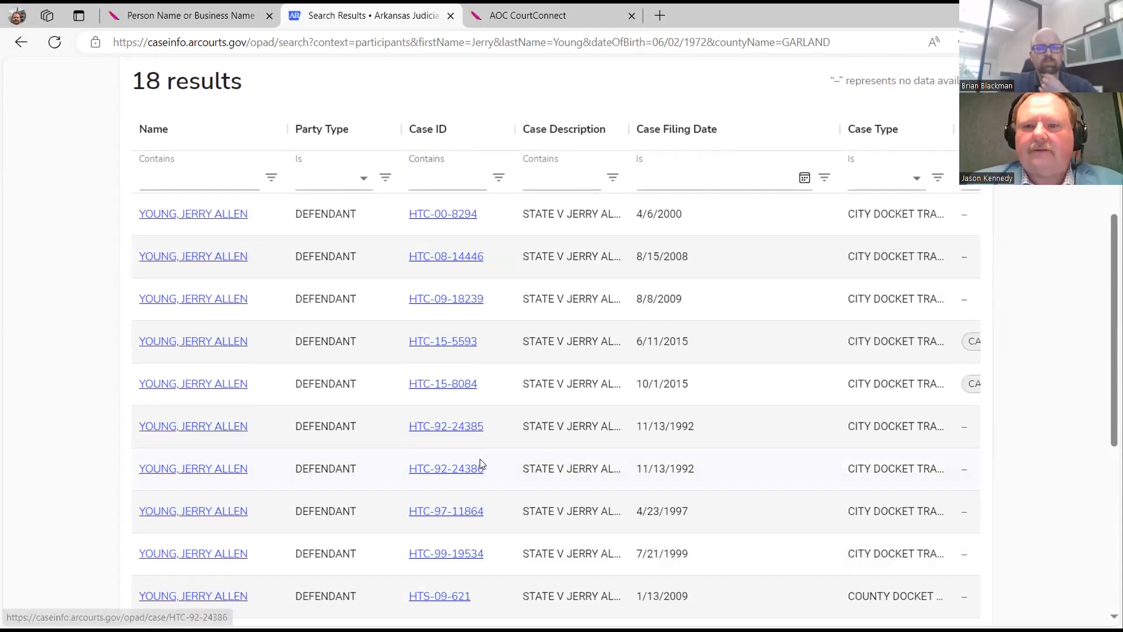
{"action": "scroll", "coordinate": [480, 464], "scroll_direction": "down", "scroll_amount": 4}
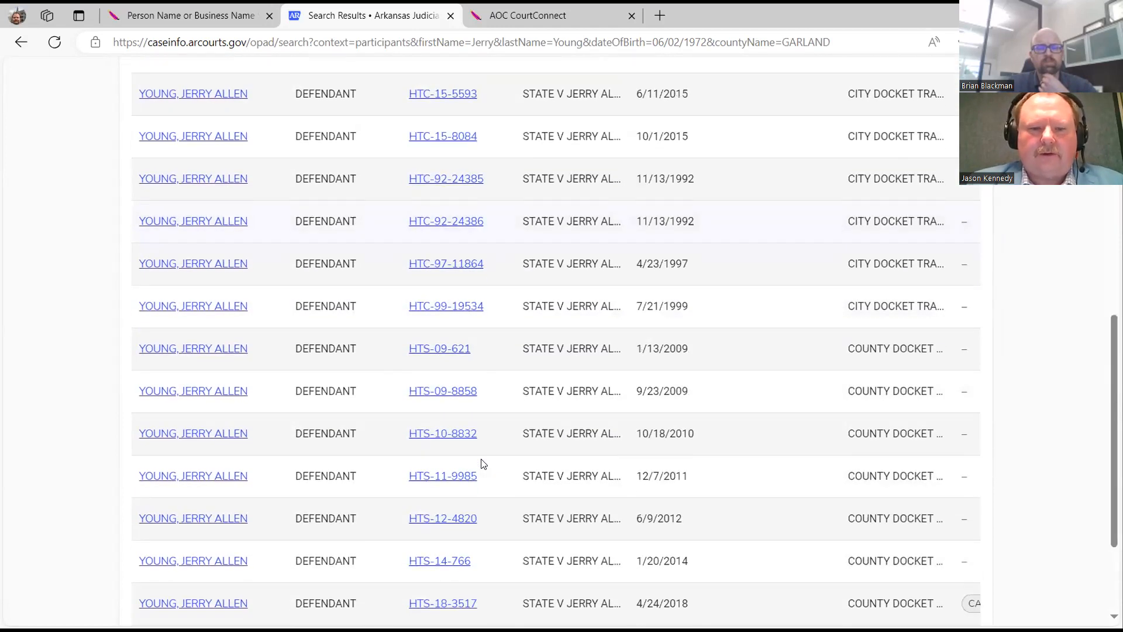
{"action": "scroll", "coordinate": [484, 464], "scroll_direction": "down", "scroll_amount": 3}
{"action": "scroll", "coordinate": [484, 463], "scroll_direction": "up", "scroll_amount": 12}
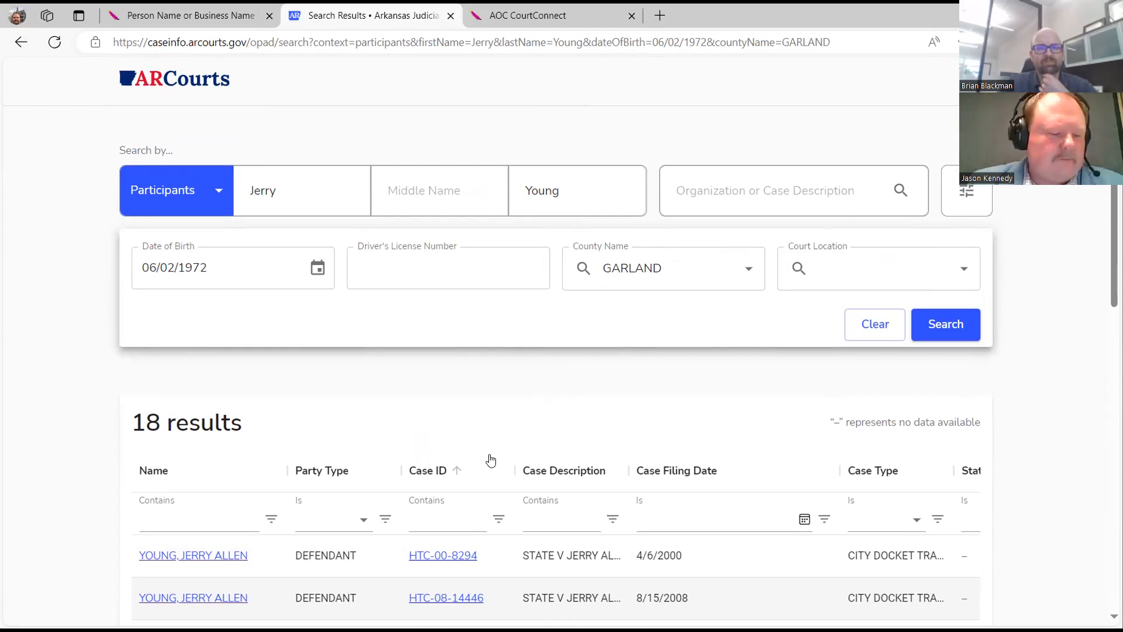
Go back to the Case Search home page via the ARCourts logo.
{"action": "left_click", "coordinate": [209, 84]}
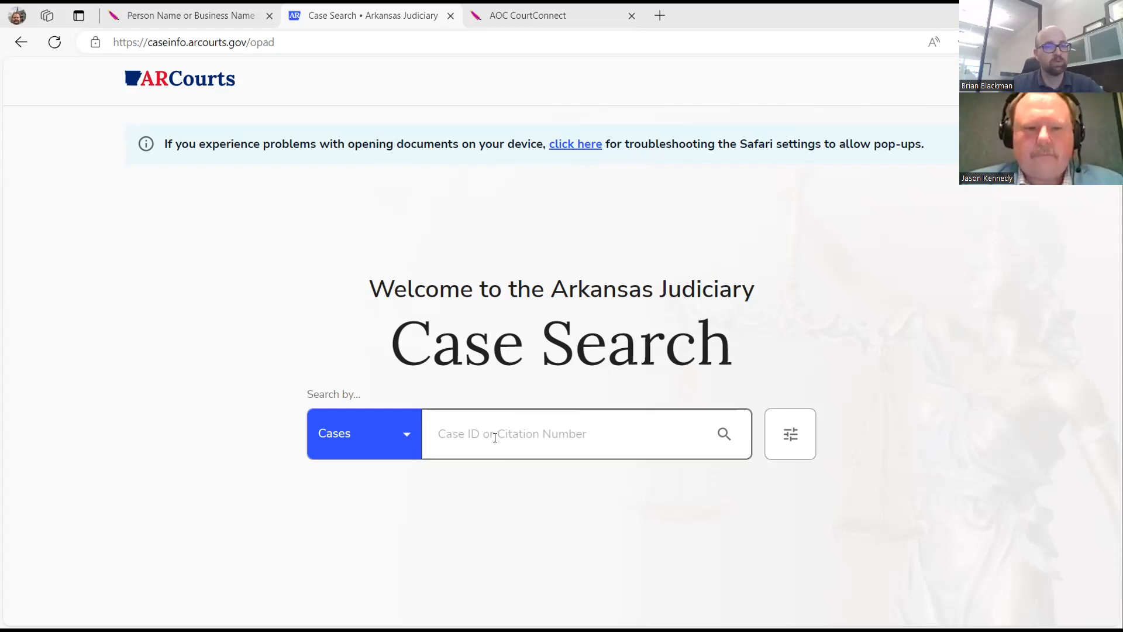
Search participants by a short last name alone, listing 126 results.
{"action": "left_click", "coordinate": [399, 436]}
{"action": "left_click", "coordinate": [378, 514]}
{"action": "left_click", "coordinate": [464, 426]}
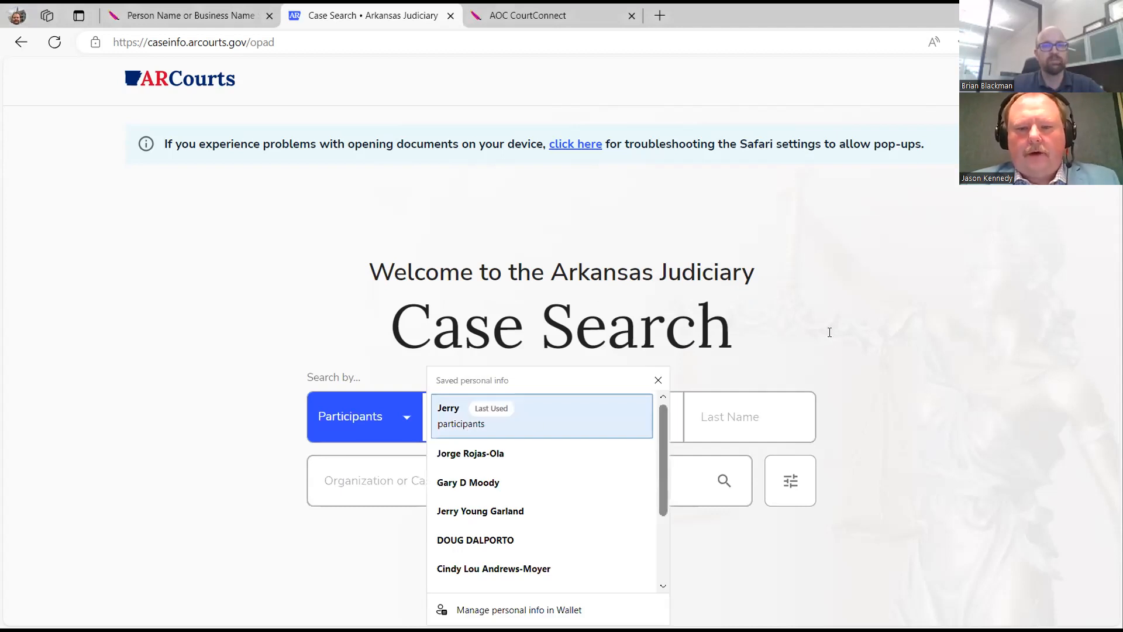
{"action": "key", "text": "Tab"}
{"action": "key", "text": "Tab"}
{"action": "type", "text": "Wu"}
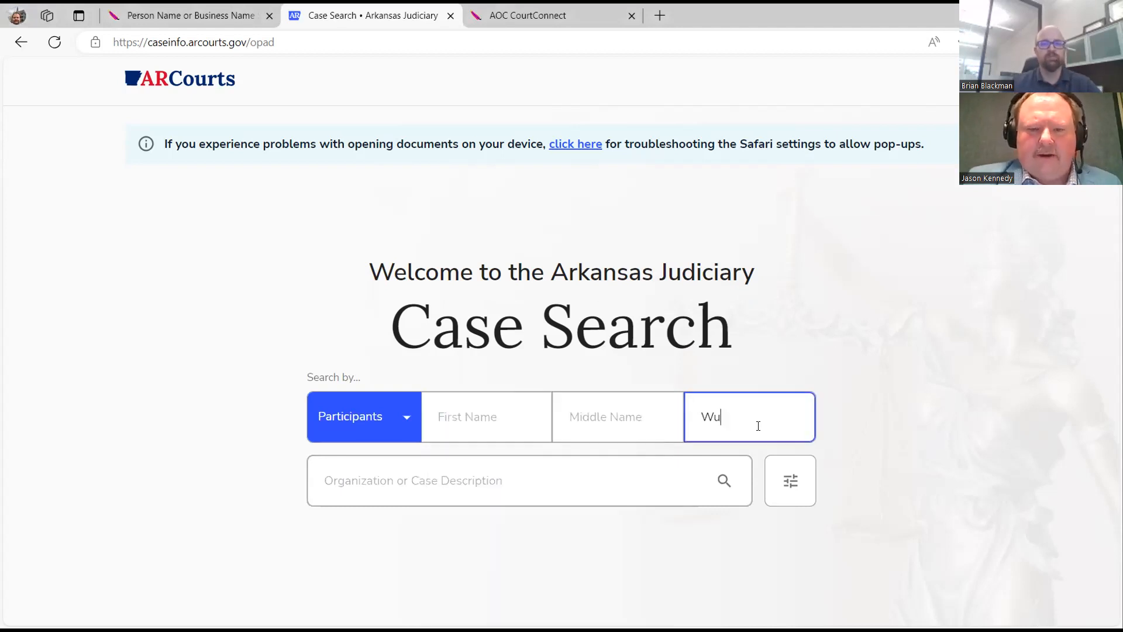
{"action": "left_click", "coordinate": [726, 481]}
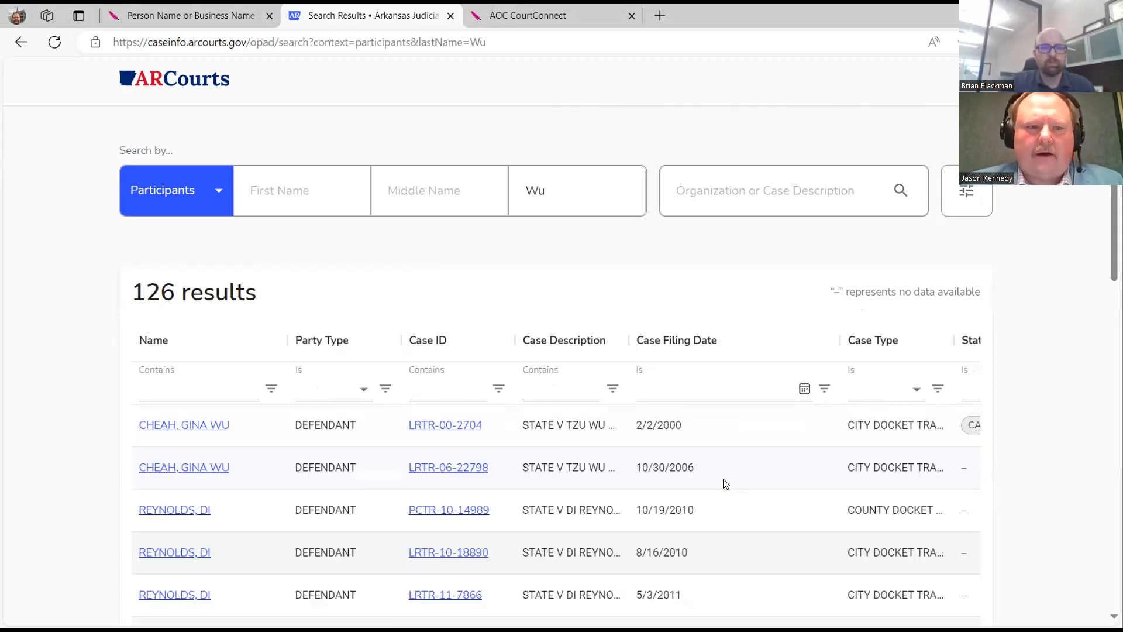
{"action": "scroll", "coordinate": [712, 481], "scroll_direction": "down", "scroll_amount": 1}
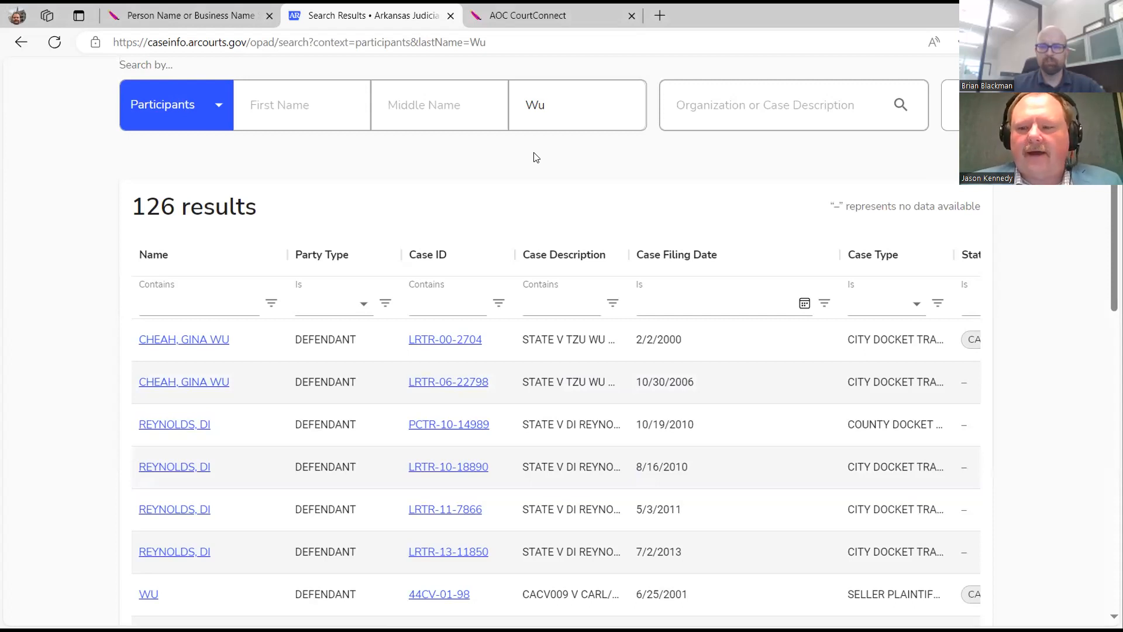
{"action": "scroll", "coordinate": [560, 204], "scroll_direction": "up", "scroll_amount": 2}
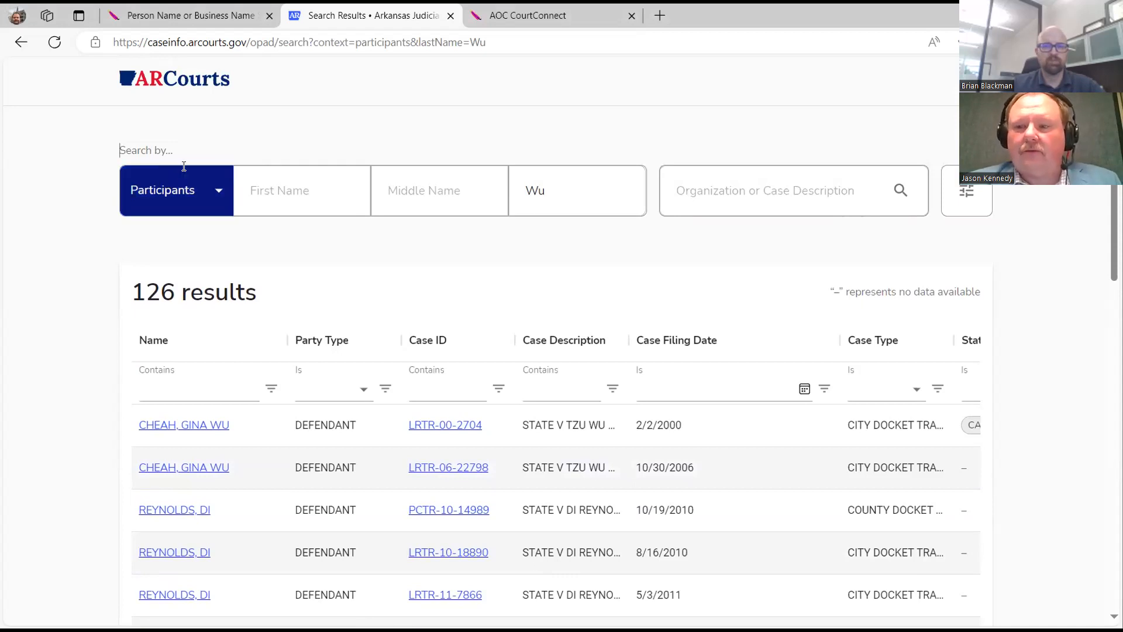
Return home, set Search by to Participants, and reveal the extra participant search filters.
{"action": "left_click", "coordinate": [190, 89]}
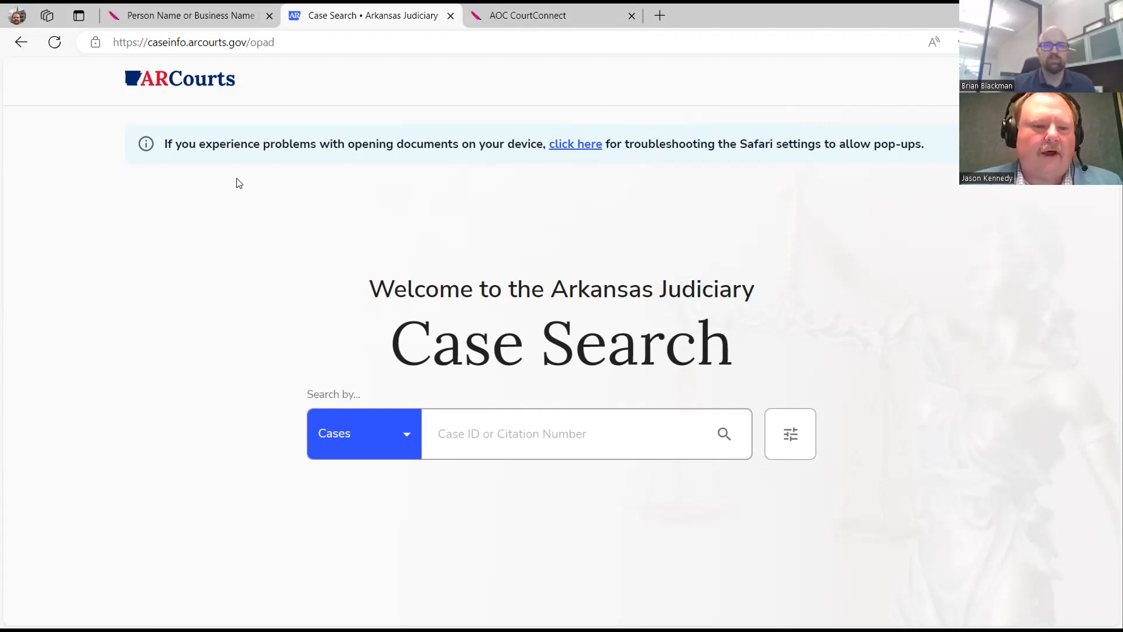
{"action": "left_click", "coordinate": [413, 438]}
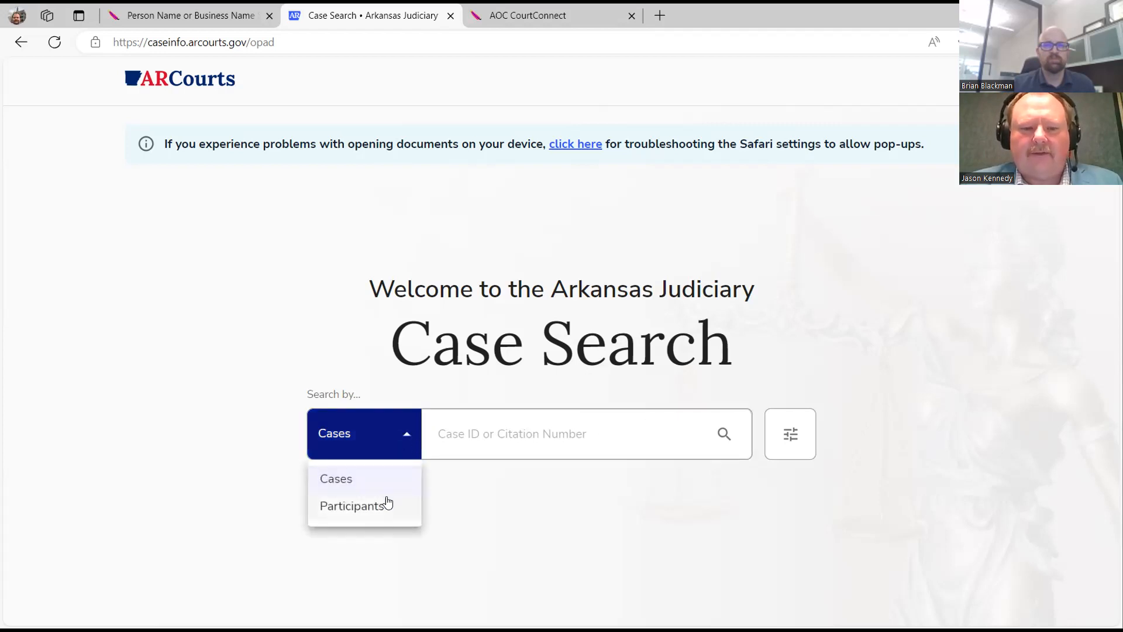
{"action": "left_click", "coordinate": [387, 501]}
{"action": "left_click", "coordinate": [791, 490]}
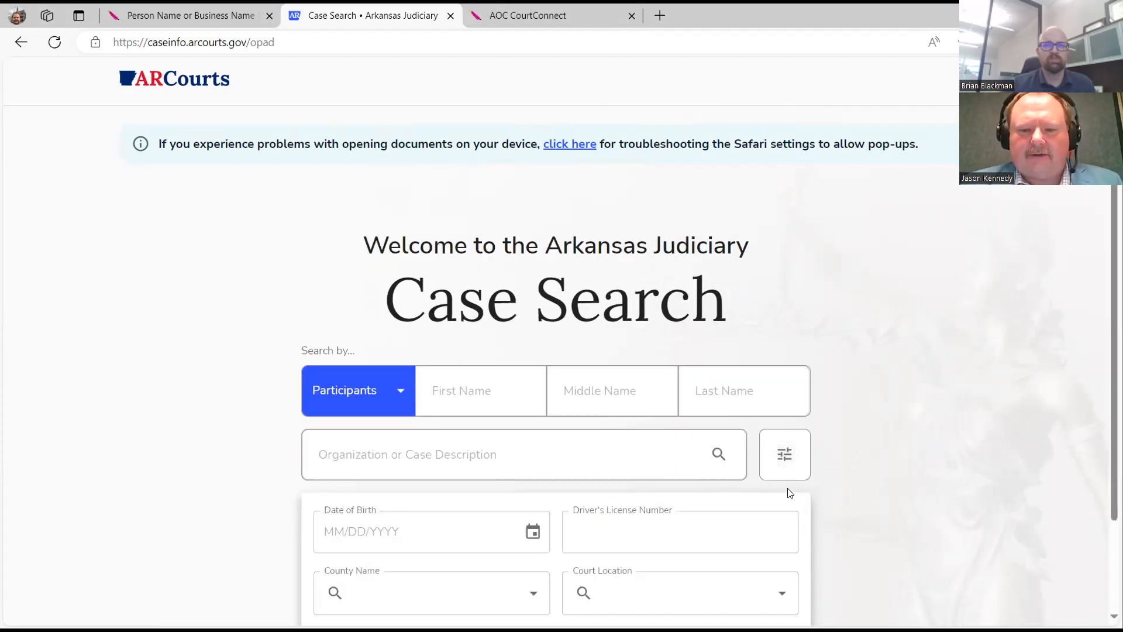
{"action": "scroll", "coordinate": [788, 491], "scroll_direction": "down", "scroll_amount": 2}
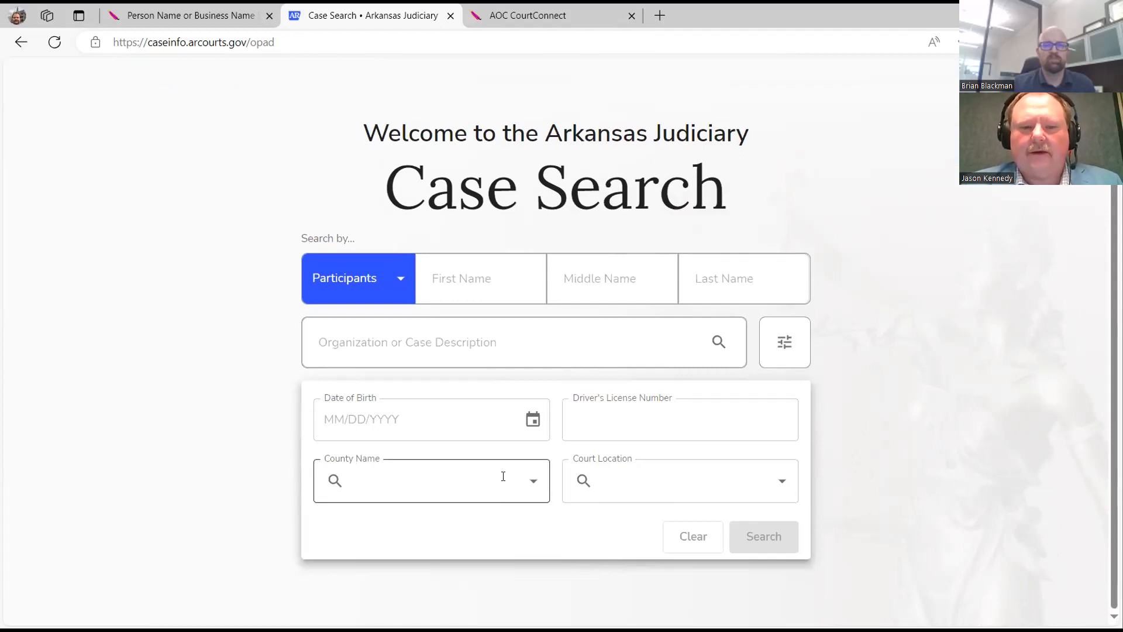
Search by the participant's driver's license number, review the single matching case, and return home.
{"action": "left_click", "coordinate": [585, 435]}
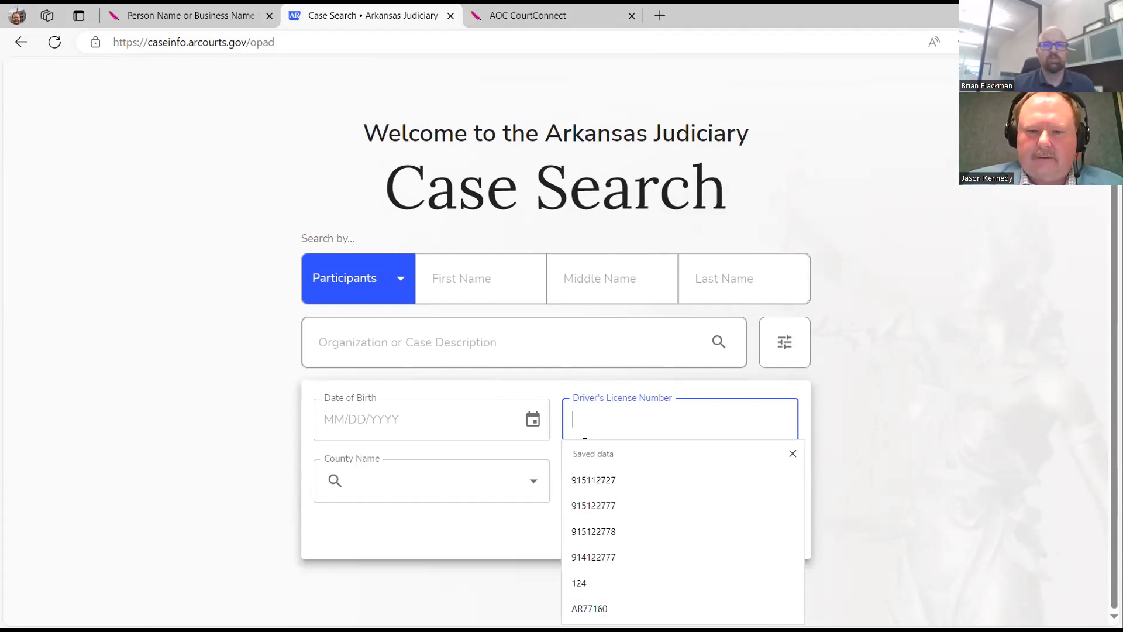
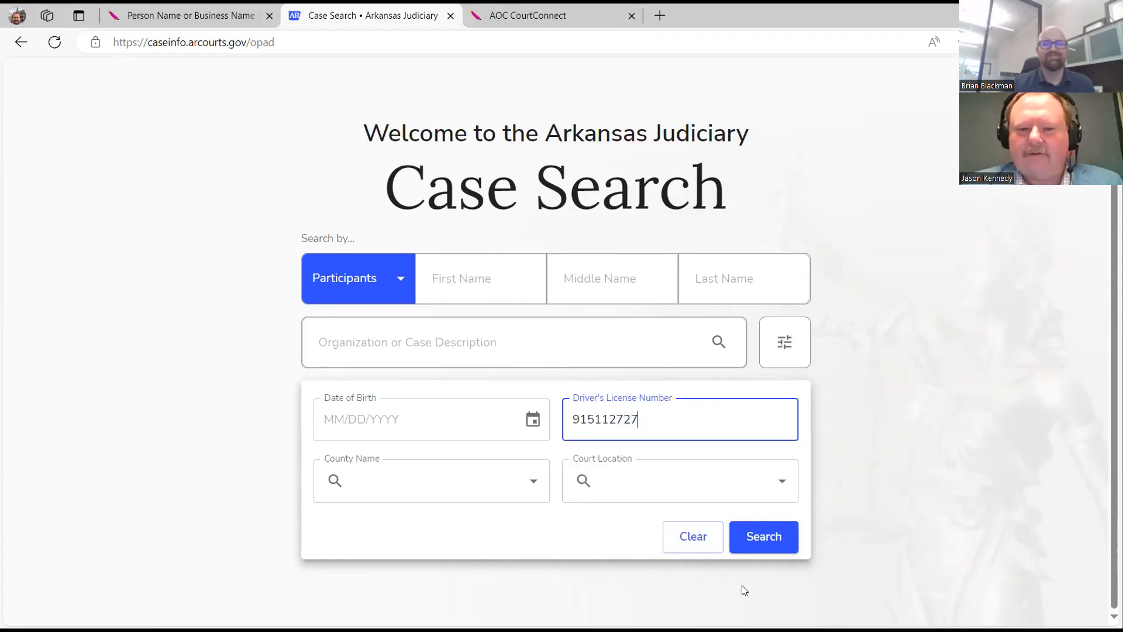
{"action": "left_click", "coordinate": [762, 537]}
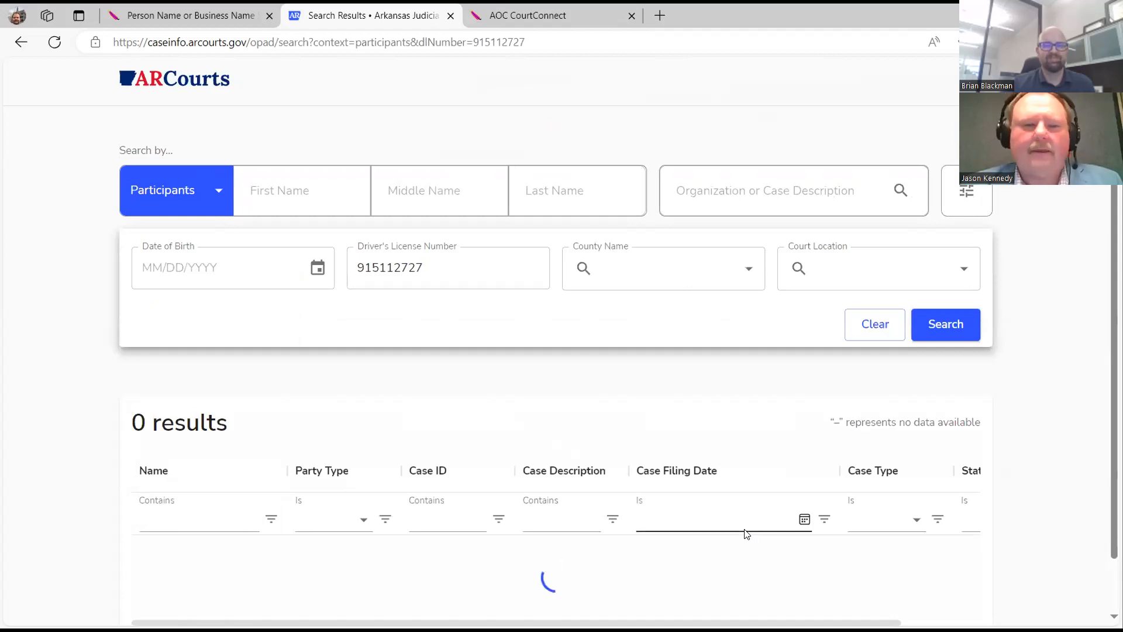
{"action": "scroll", "coordinate": [725, 456], "scroll_direction": "down", "scroll_amount": 1}
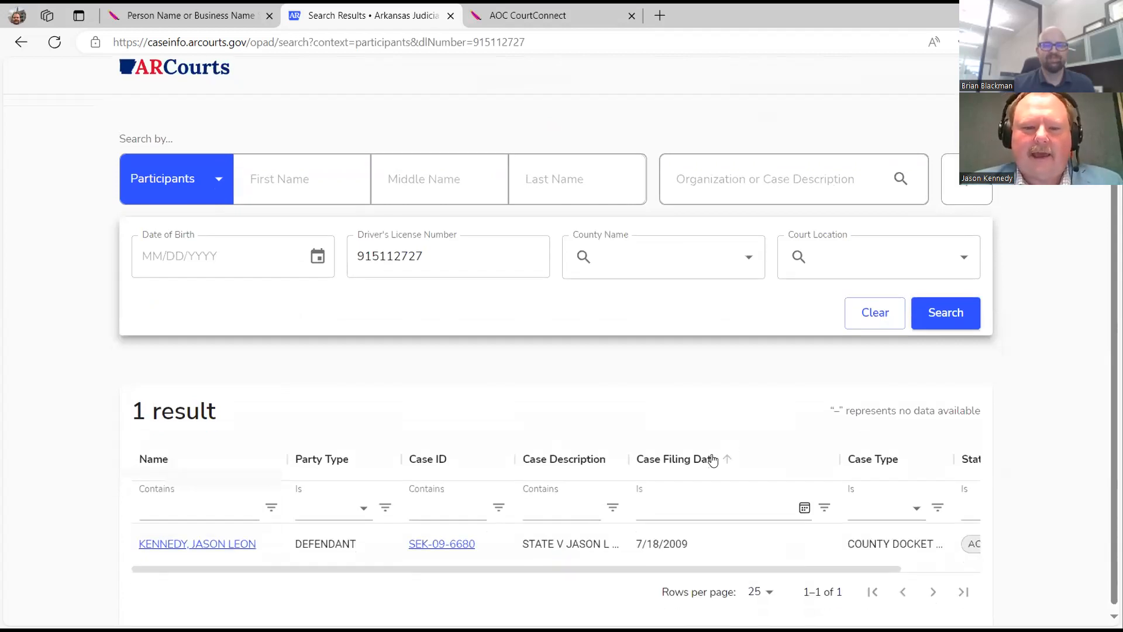
{"action": "left_click", "coordinate": [184, 71]}
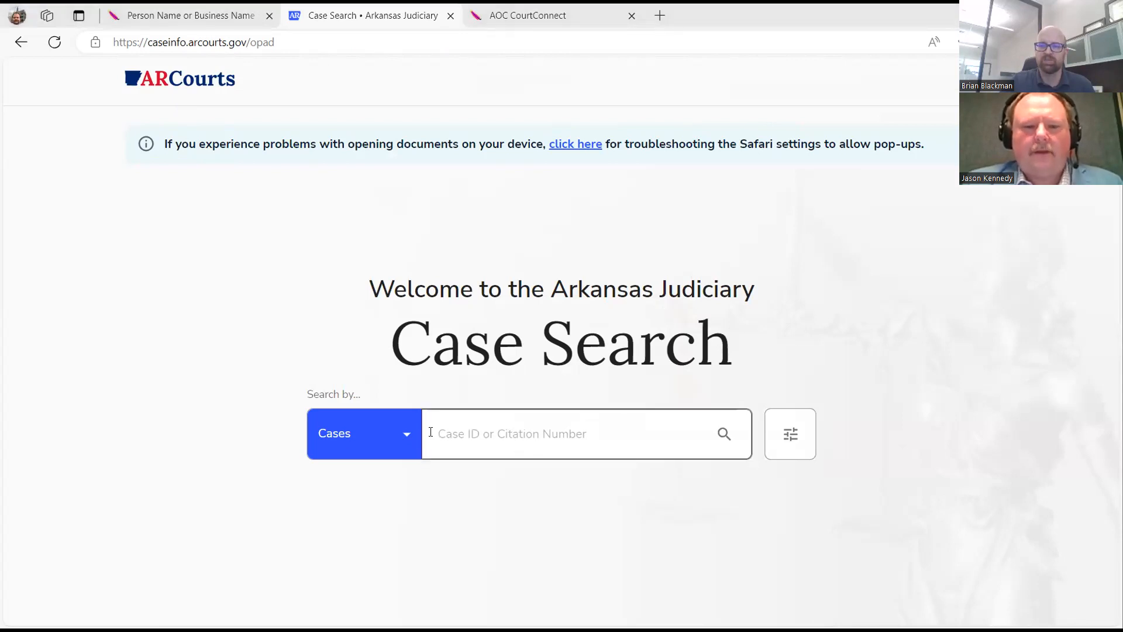
Keep searching by Cases and set advanced filters to SMALL ESTATE case type in PULASKI county.
{"action": "left_click", "coordinate": [405, 455]}
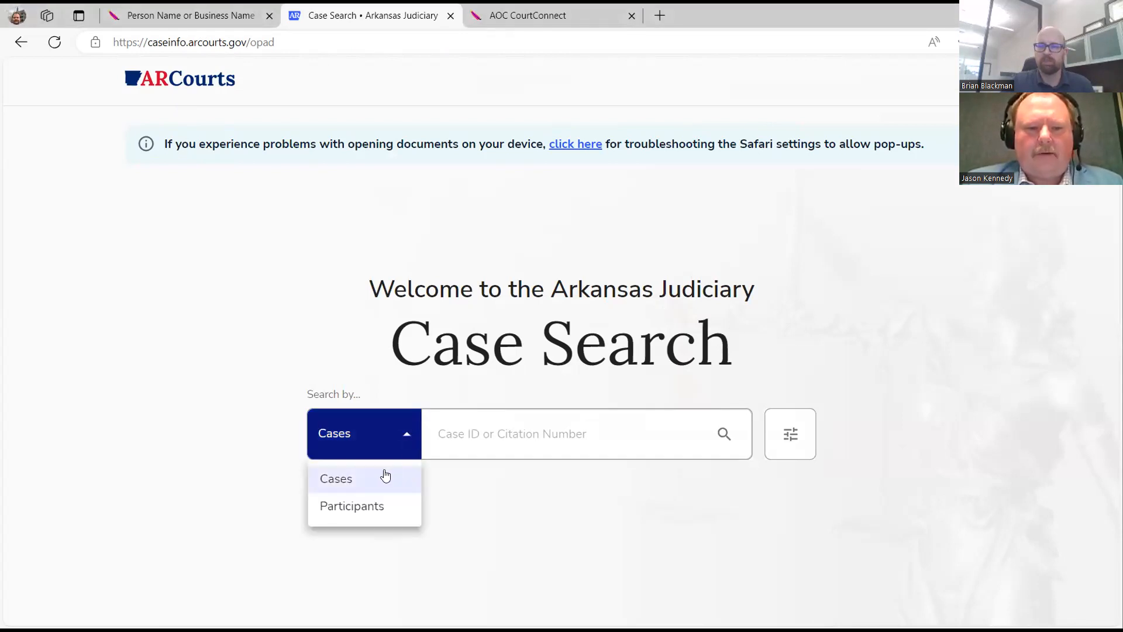
{"action": "left_click", "coordinate": [674, 337]}
{"action": "left_click", "coordinate": [791, 437]}
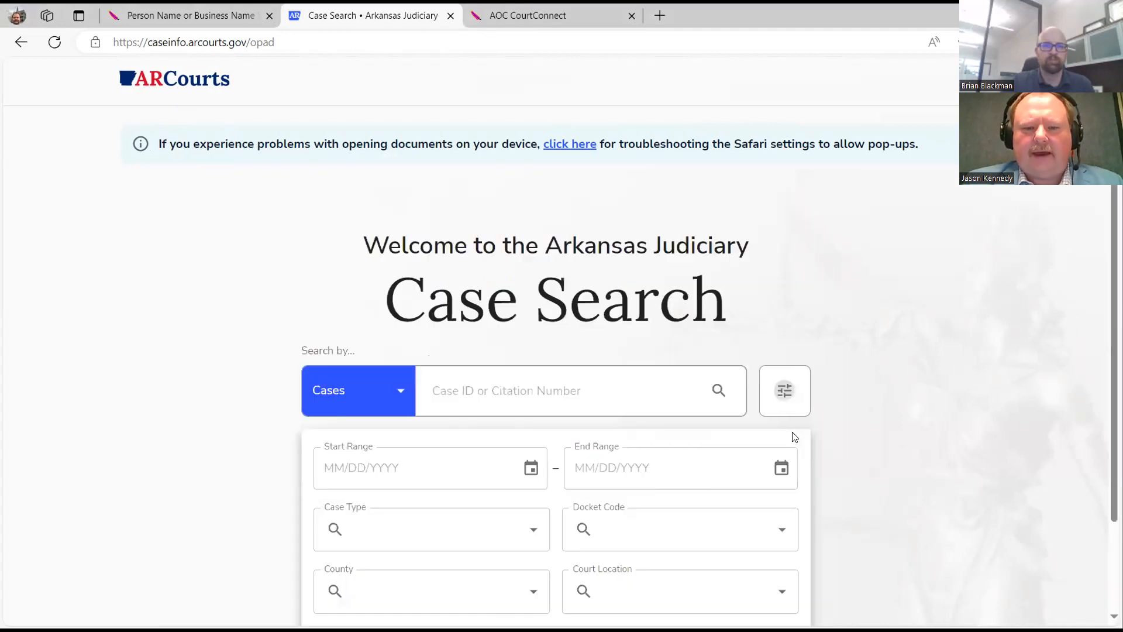
{"action": "scroll", "coordinate": [861, 299], "scroll_direction": "down", "scroll_amount": 3}
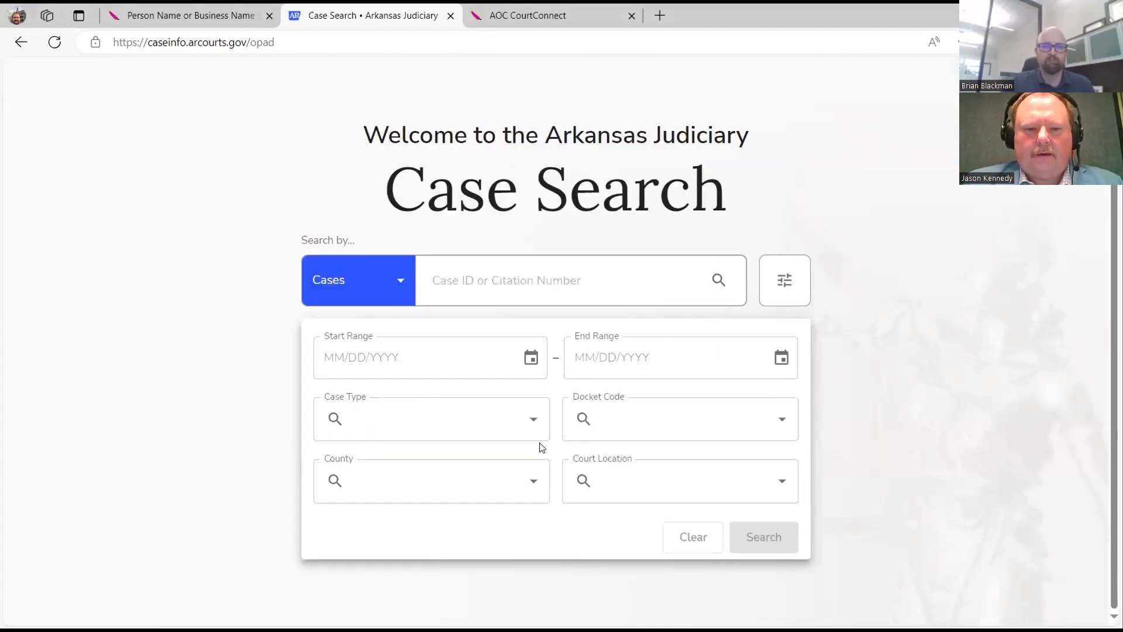
{"action": "left_click", "coordinate": [517, 421]}
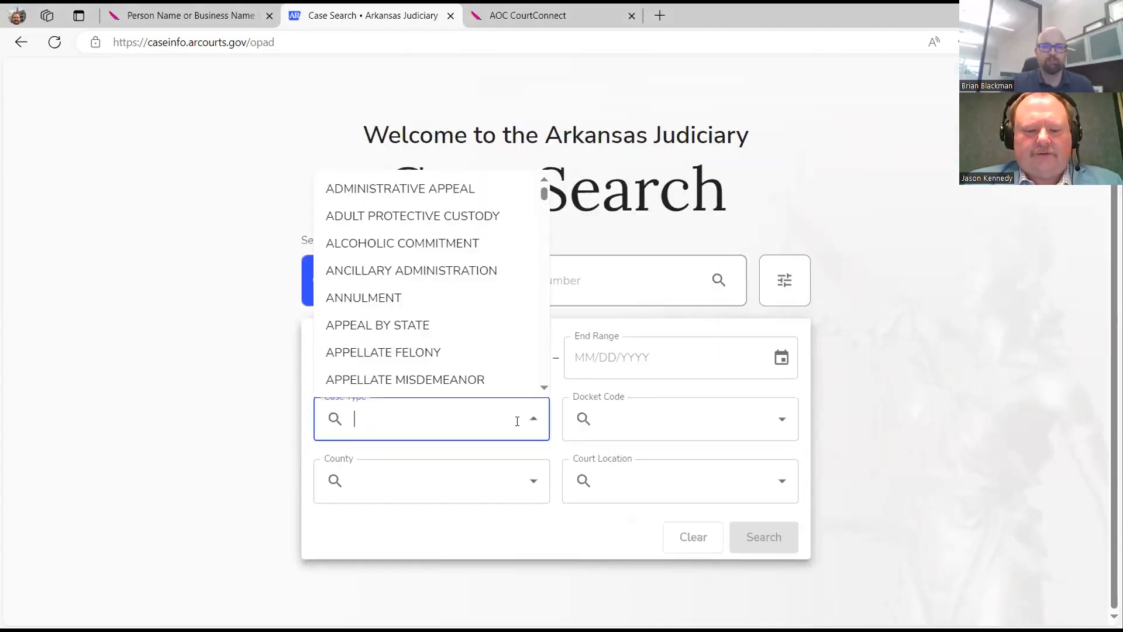
{"action": "type", "text": "sma"}
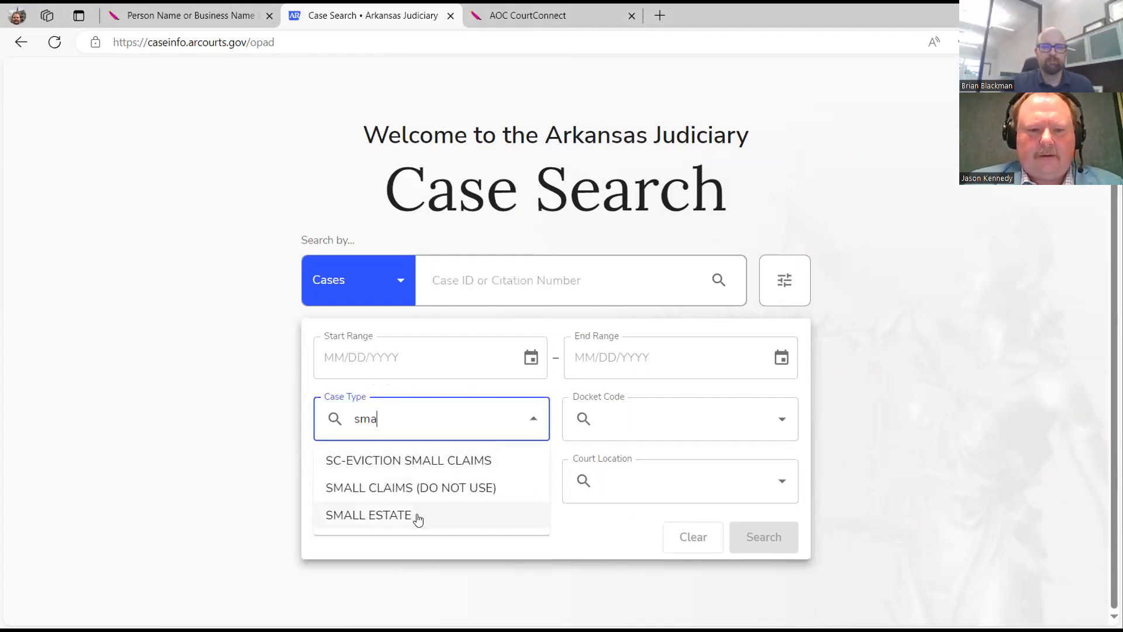
{"action": "left_click", "coordinate": [418, 517]}
{"action": "left_click", "coordinate": [444, 483]}
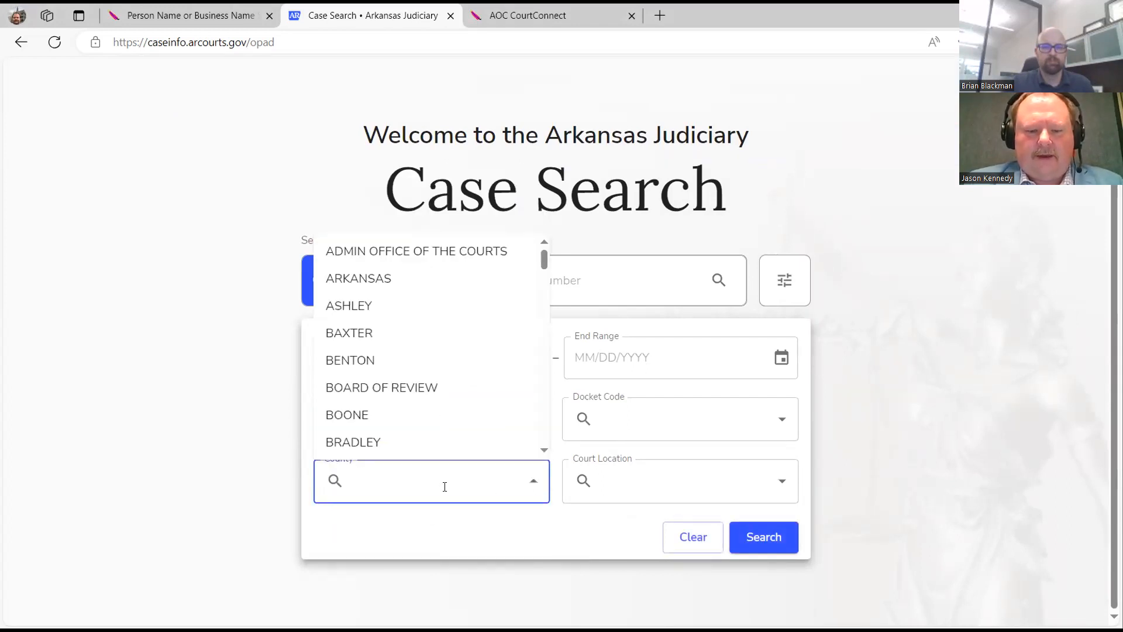
{"action": "type", "text": "pul"}
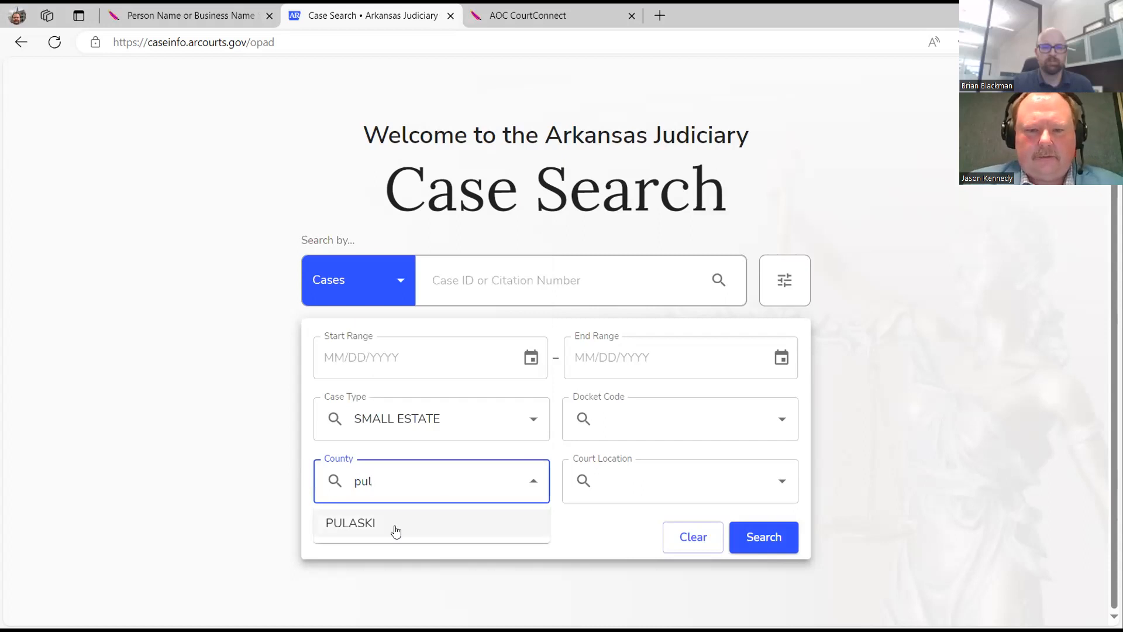
{"action": "left_click", "coordinate": [383, 525]}
Set the filing date range 01/01/2024 to 04/18/2024 and run the filtered search.
{"action": "left_click", "coordinate": [349, 356]}
{"action": "type", "text": "01/"}
{"action": "type", "text": "01/2024"}
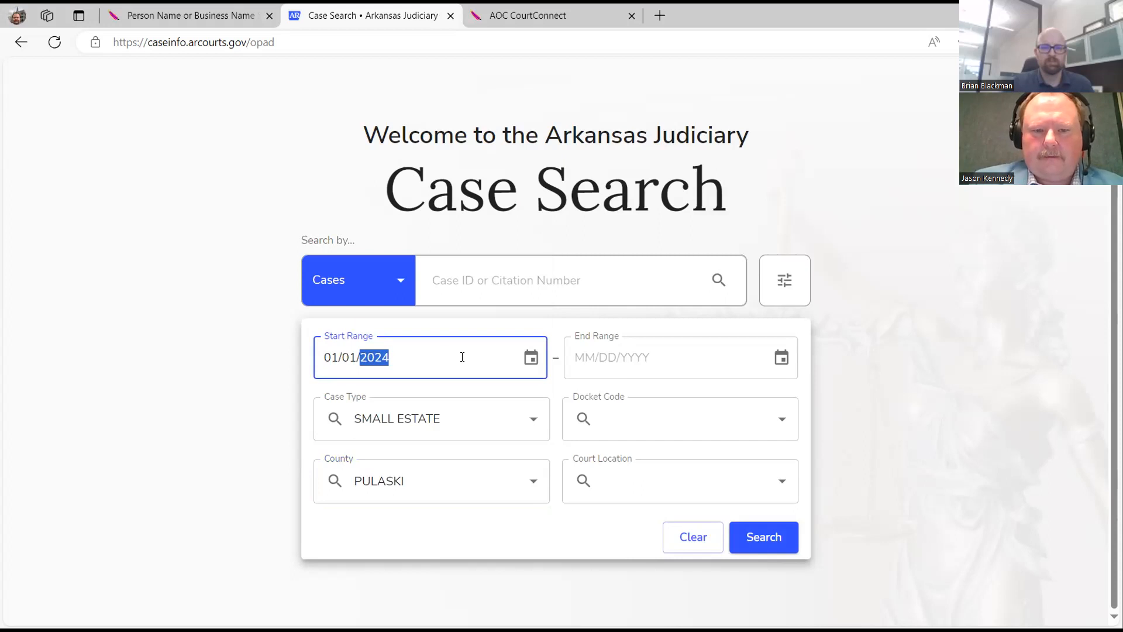
{"action": "left_click", "coordinate": [585, 354]}
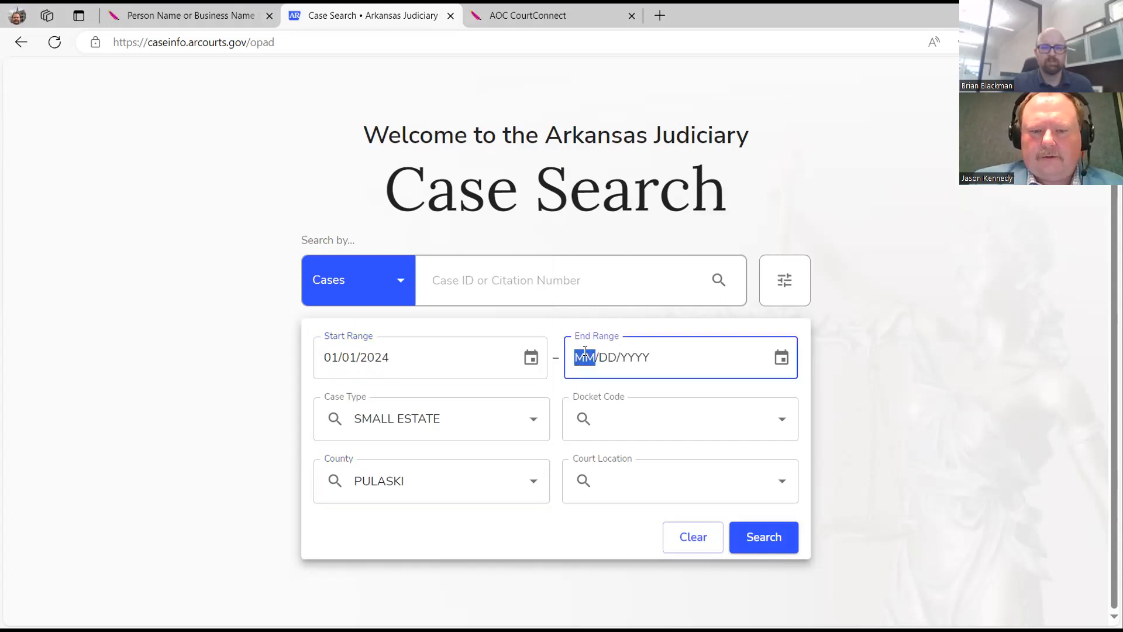
{"action": "type", "text": "04181"}
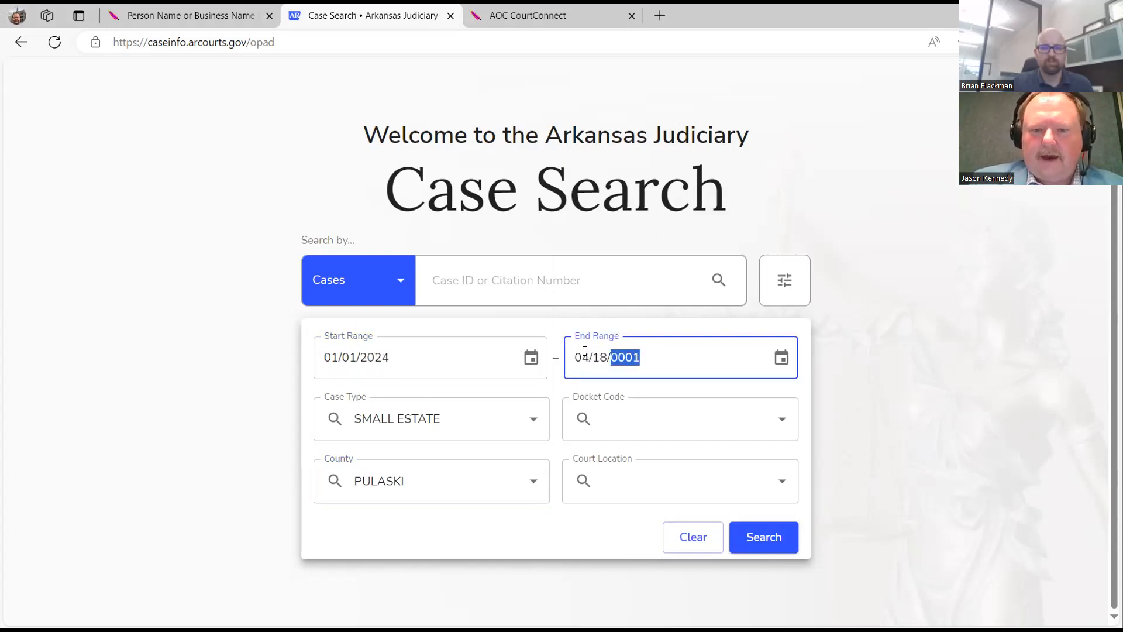
{"action": "key", "text": "BackSpace"}
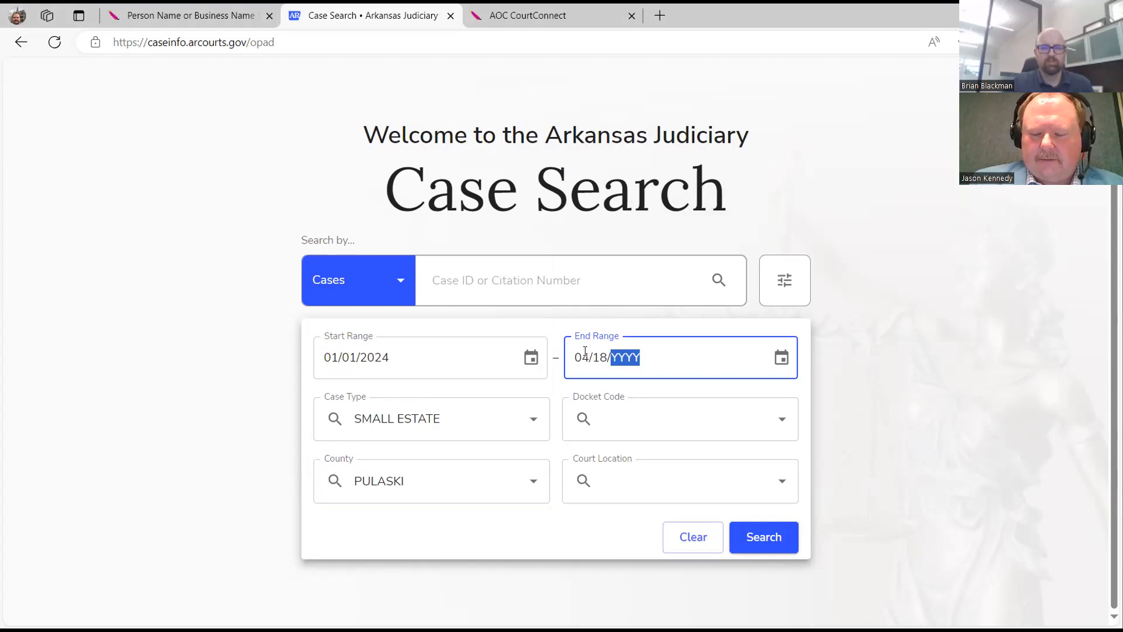
{"action": "type", "text": "2024"}
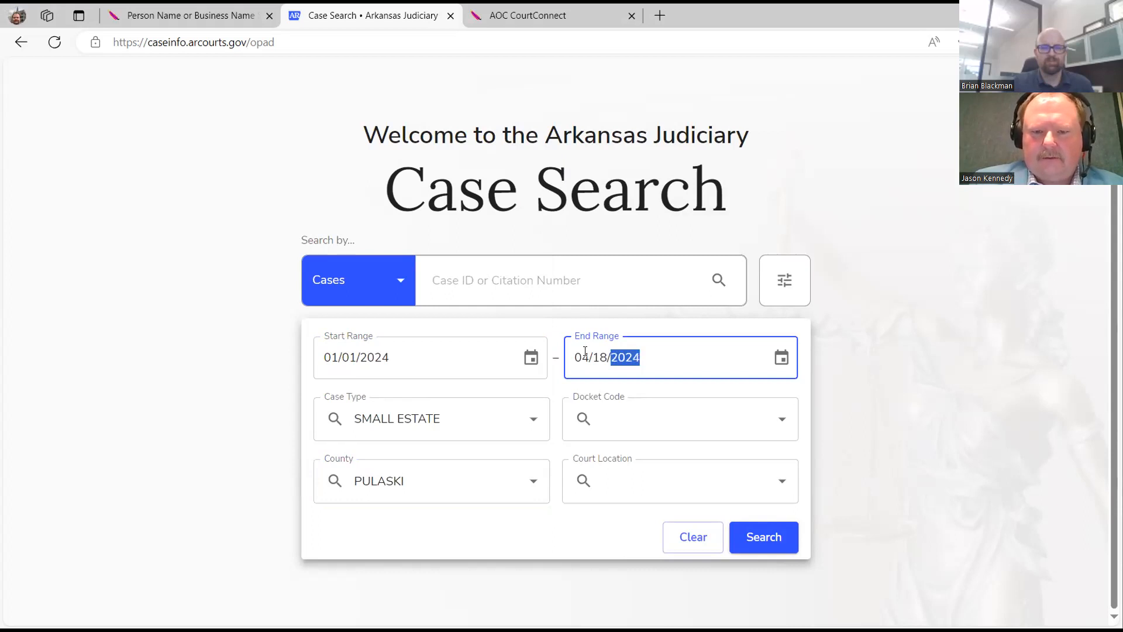
{"action": "left_click", "coordinate": [765, 536]}
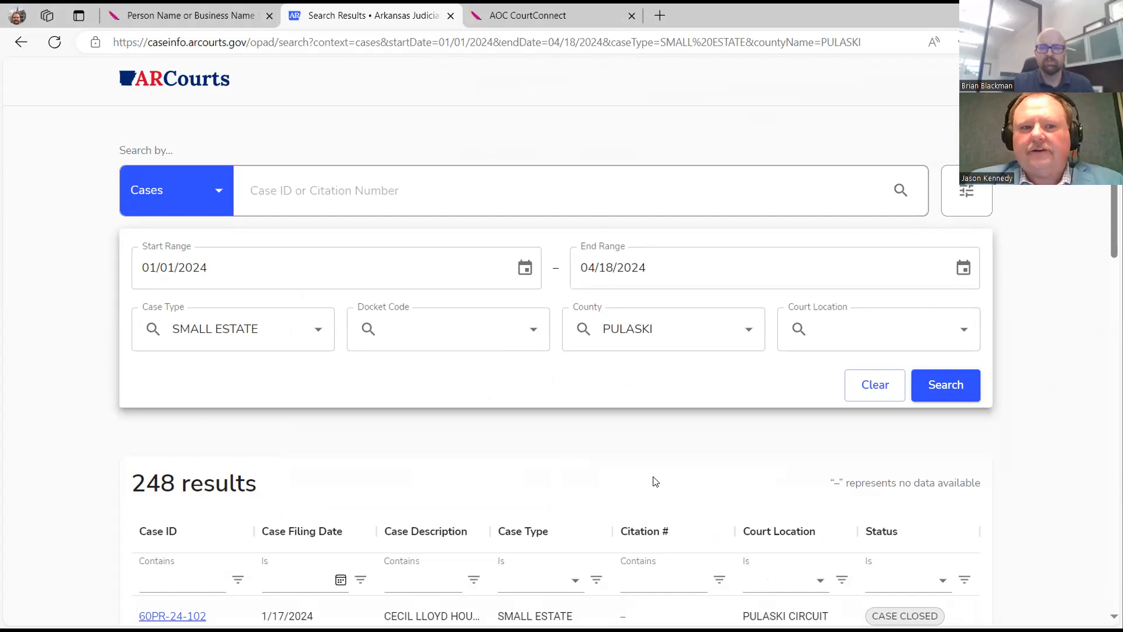
{"action": "scroll", "coordinate": [656, 481], "scroll_direction": "down", "scroll_amount": 3}
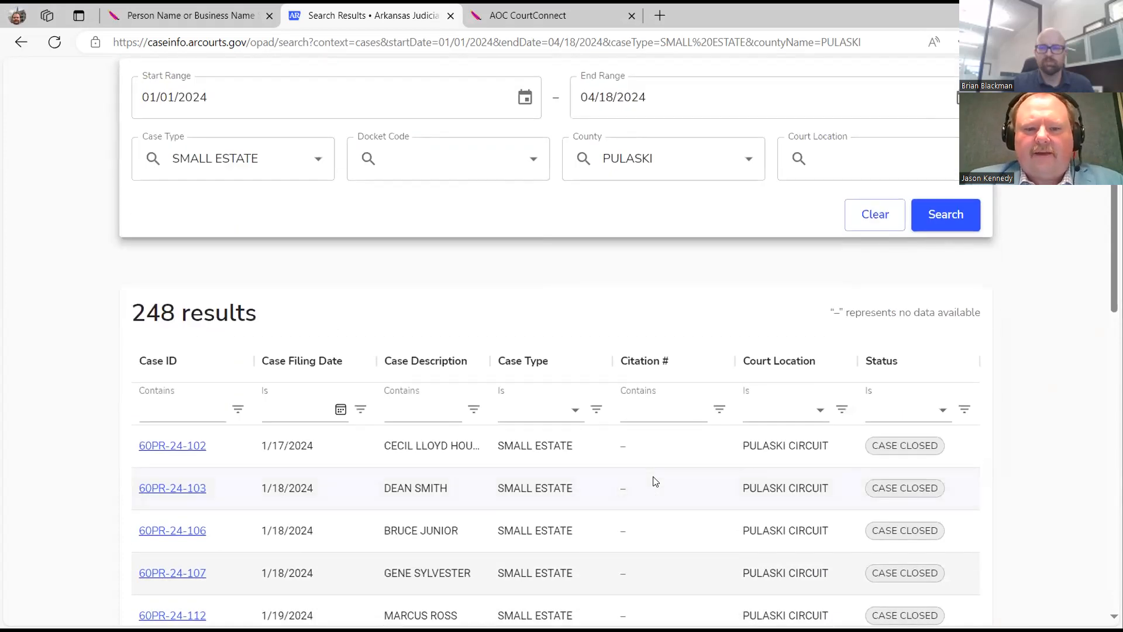
{"action": "scroll", "coordinate": [655, 481], "scroll_direction": "down", "scroll_amount": 3}
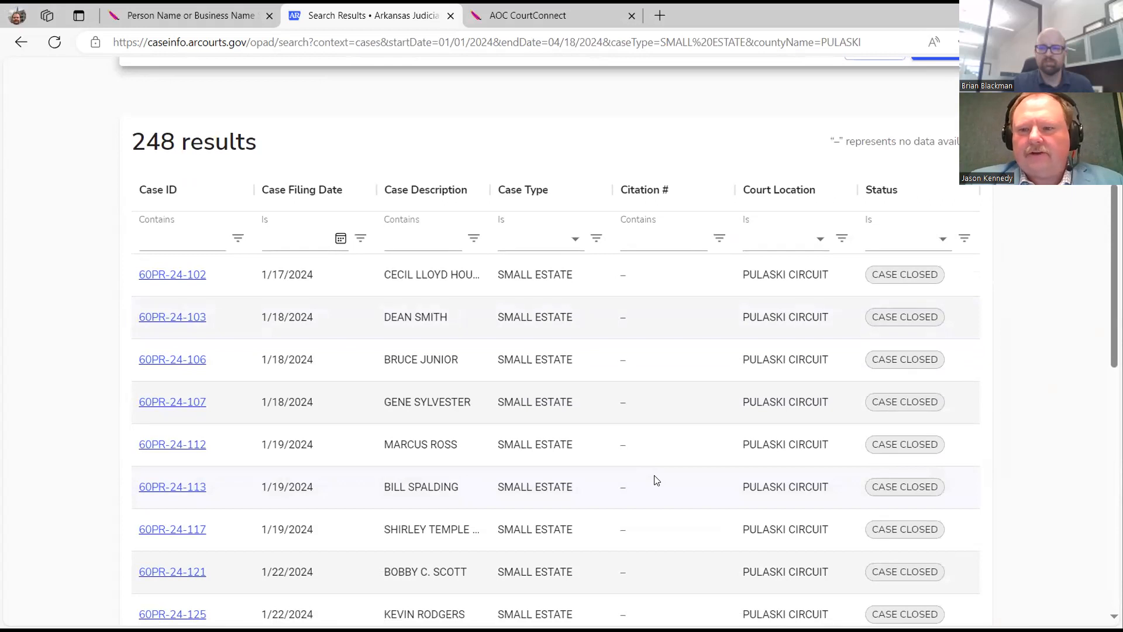
{"action": "scroll", "coordinate": [656, 480], "scroll_direction": "down", "scroll_amount": 2}
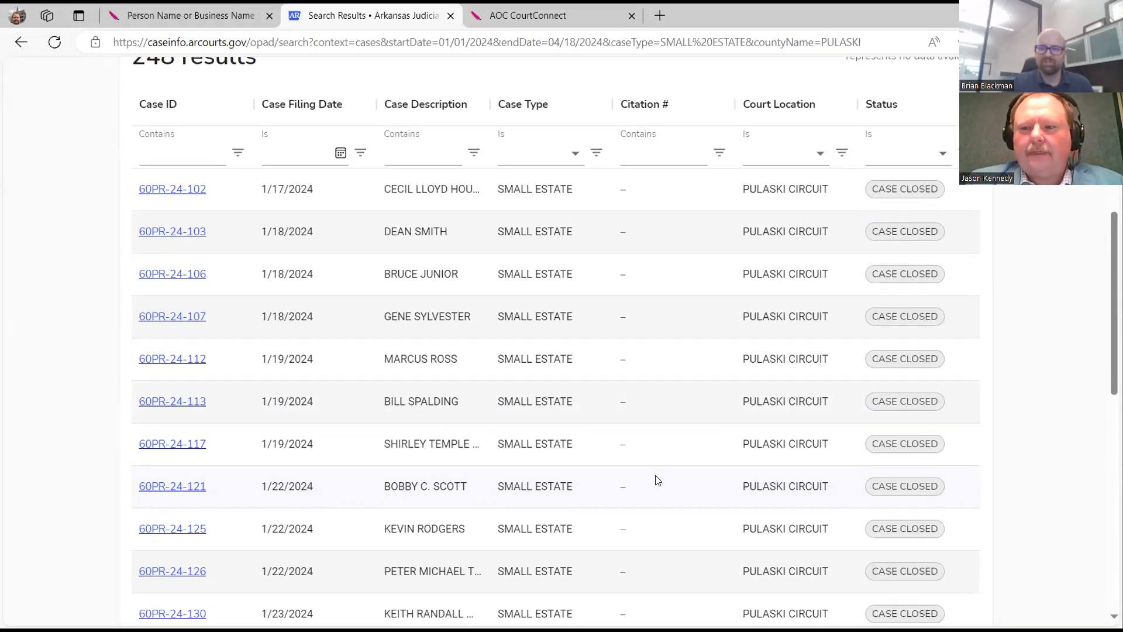
{"action": "scroll", "coordinate": [657, 476], "scroll_direction": "up", "scroll_amount": 7}
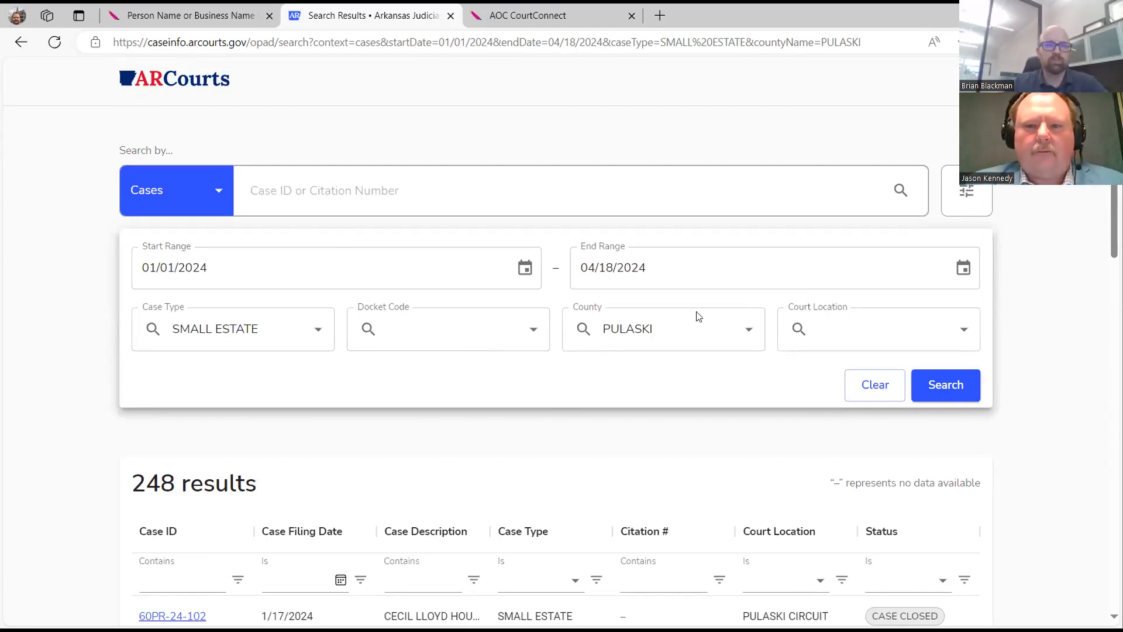
{"action": "left_click", "coordinate": [866, 391]}
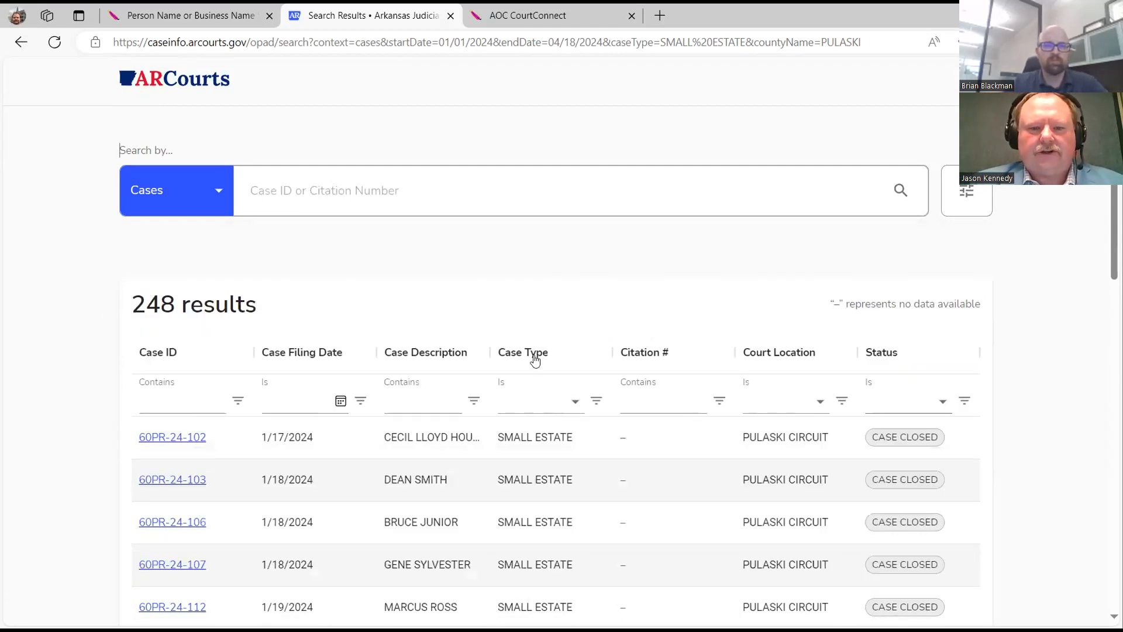
{"action": "left_click", "coordinate": [216, 100]}
{"action": "left_click", "coordinate": [430, 434]}
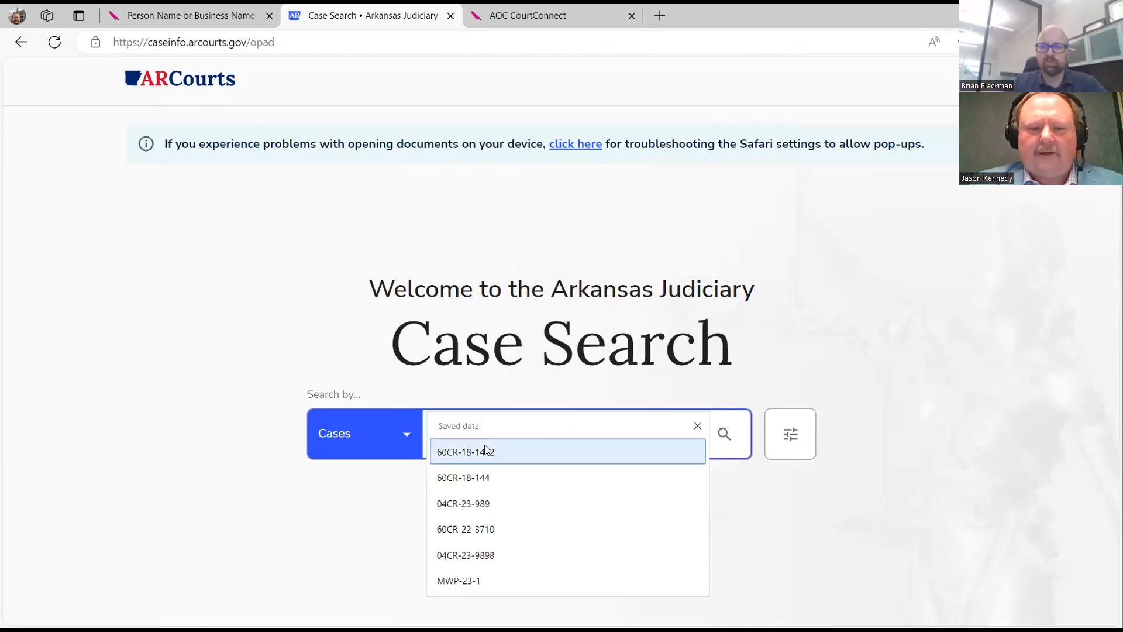
{"action": "left_click", "coordinate": [485, 451]}
{"action": "left_click", "coordinate": [724, 433]}
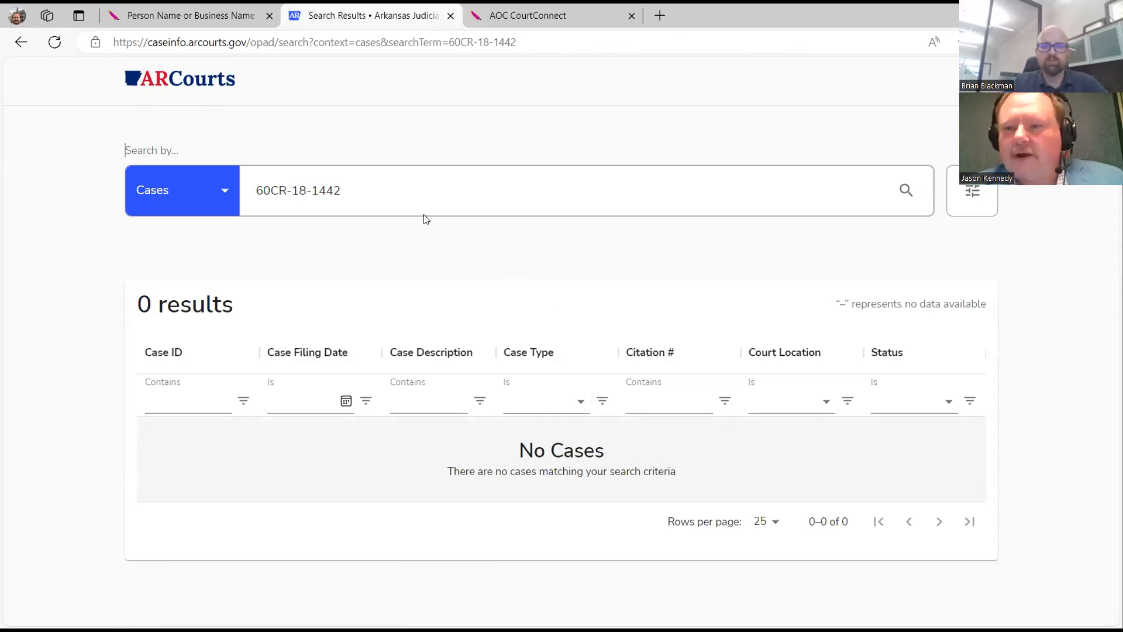
{"action": "left_click", "coordinate": [387, 191]}
{"action": "key", "text": "BackSpace"}
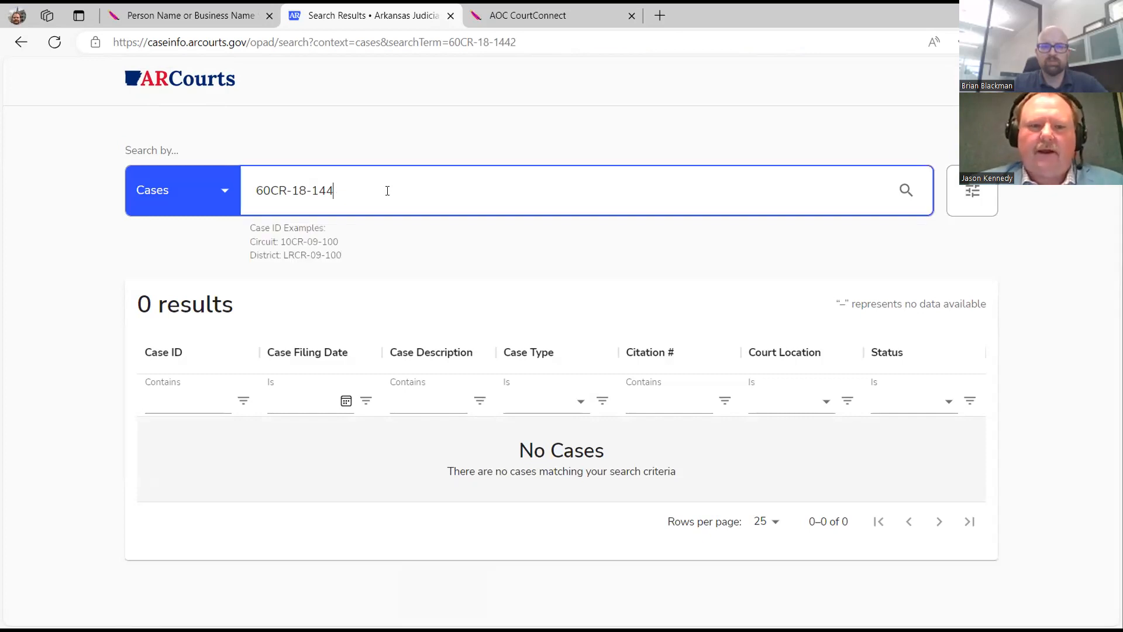
{"action": "left_click", "coordinate": [907, 193]}
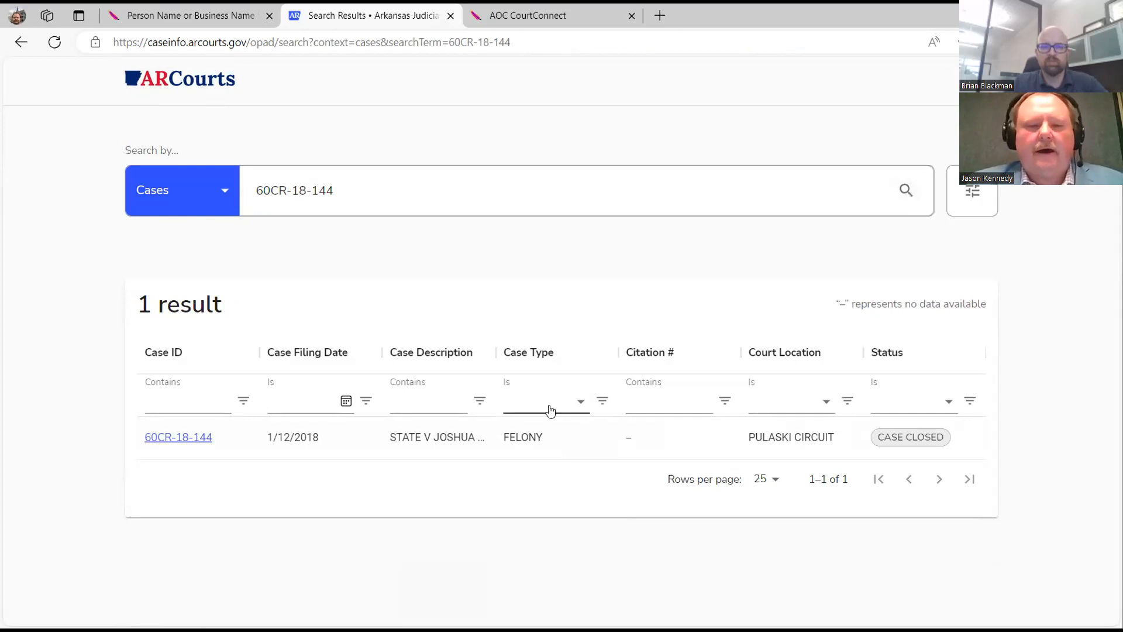
{"action": "left_click", "coordinate": [200, 438]}
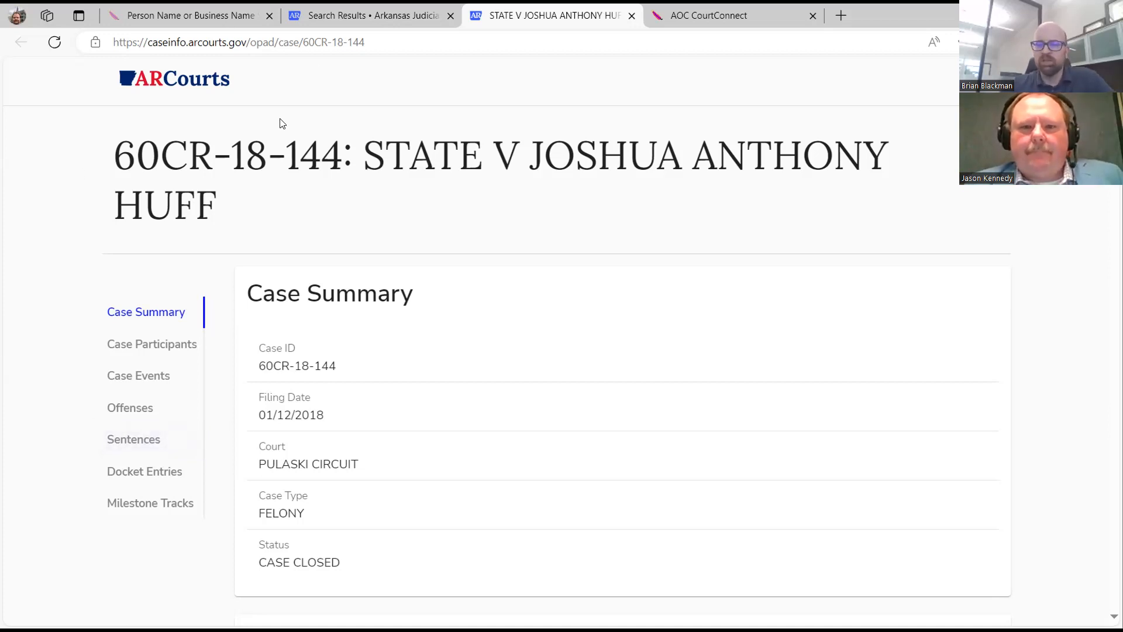
Go from the case page back to the ARCourts welcome page via the logo.
{"action": "left_click", "coordinate": [173, 85]}
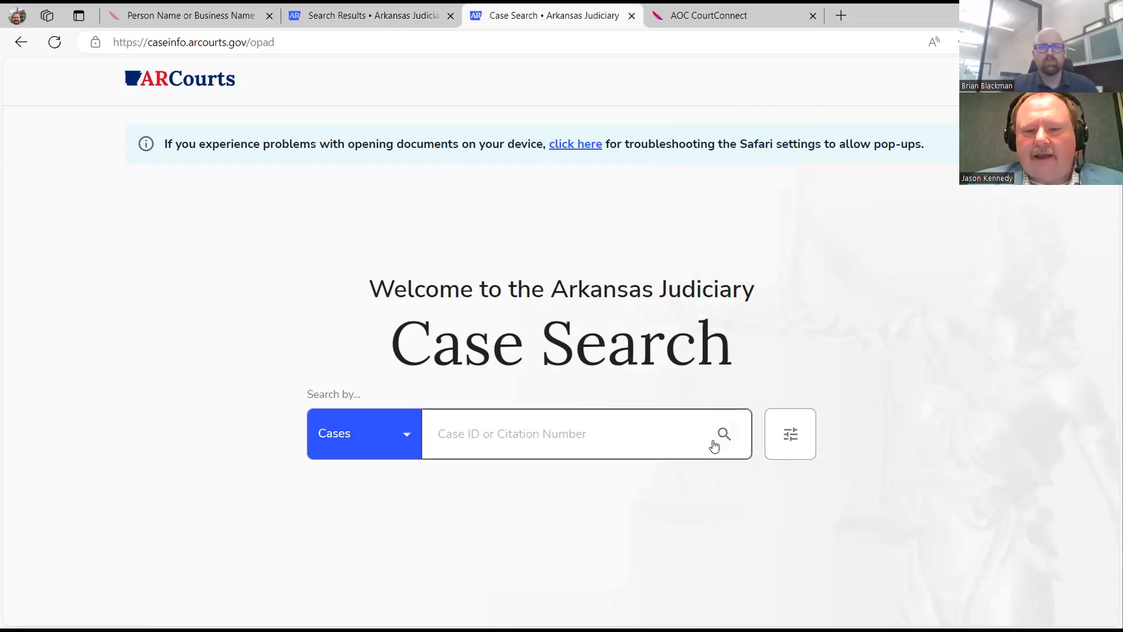
{"action": "left_click", "coordinate": [720, 438]}
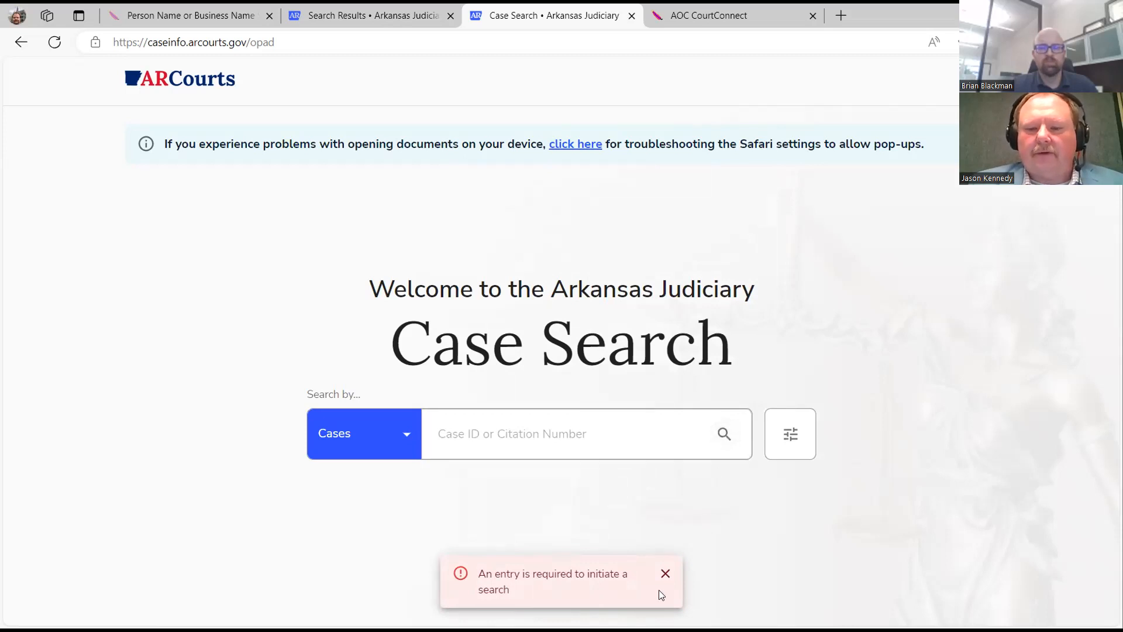
{"action": "left_click", "coordinate": [665, 572]}
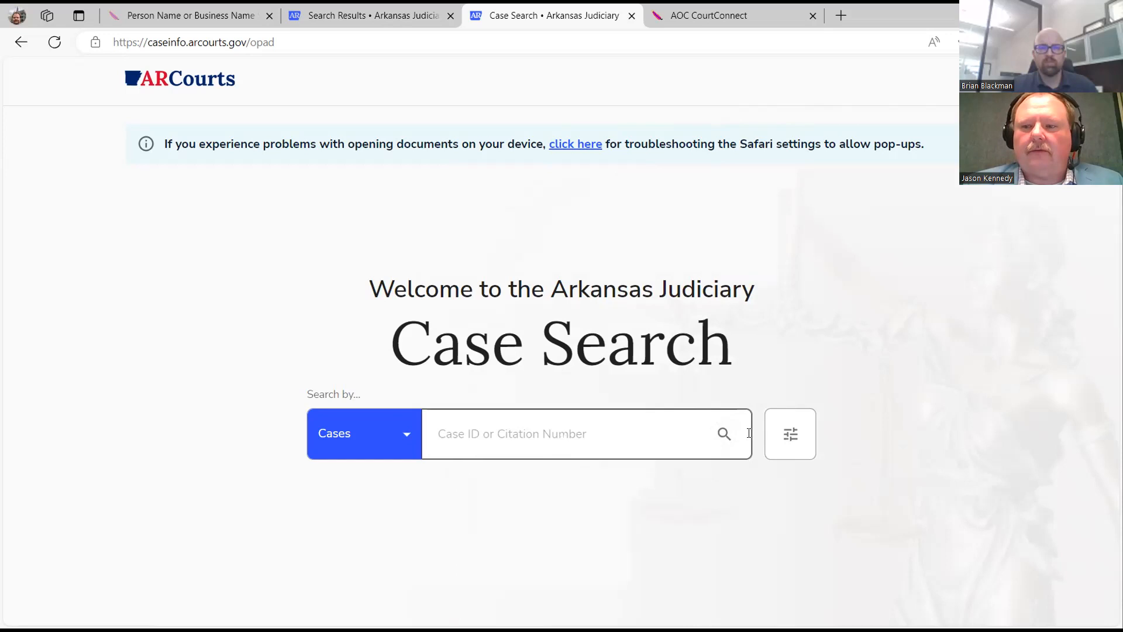
In the advanced filters, set case type AUTOMOBILE TORT and county PULASKI.
{"action": "left_click", "coordinate": [791, 433]}
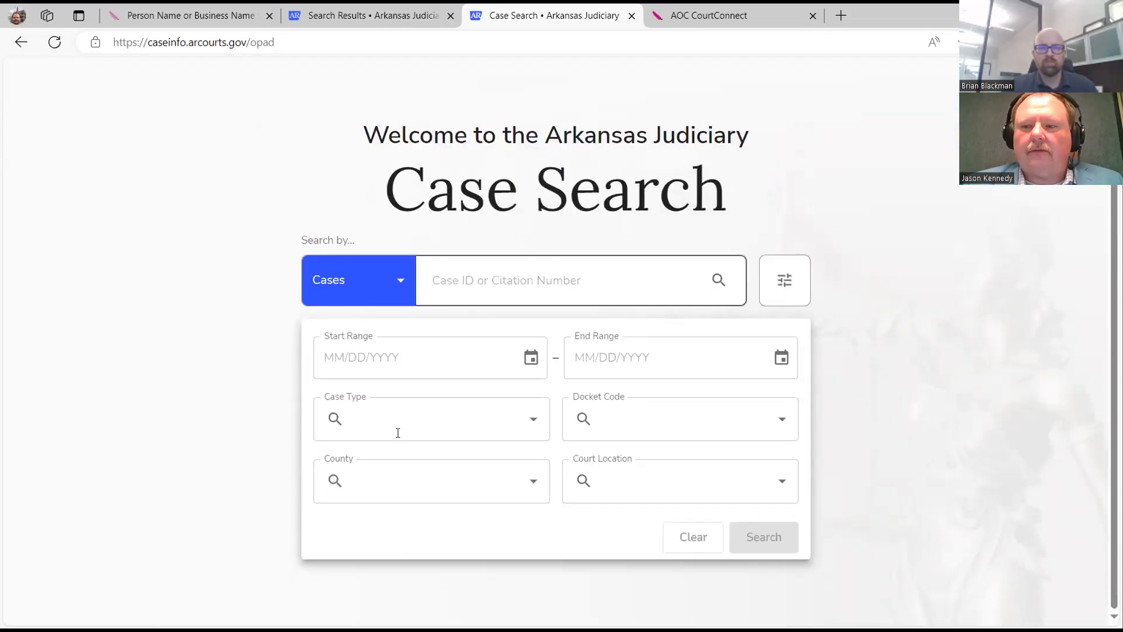
{"action": "left_click", "coordinate": [398, 433]}
{"action": "scroll", "coordinate": [414, 323], "scroll_direction": "down", "scroll_amount": 3}
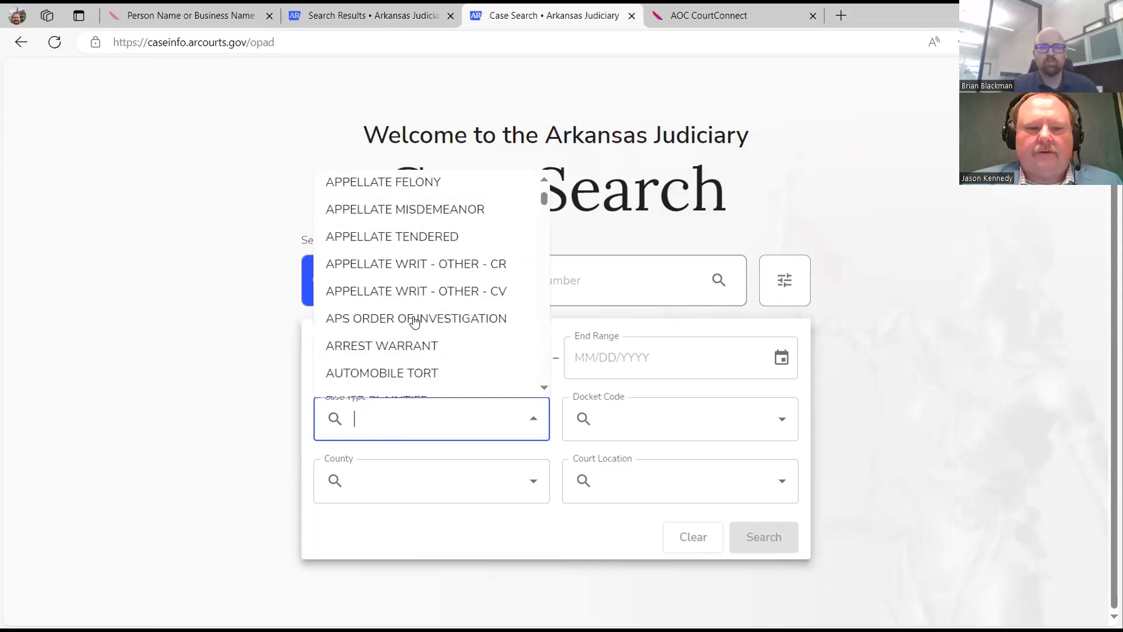
{"action": "left_click", "coordinate": [401, 372]}
{"action": "left_click", "coordinate": [419, 490]}
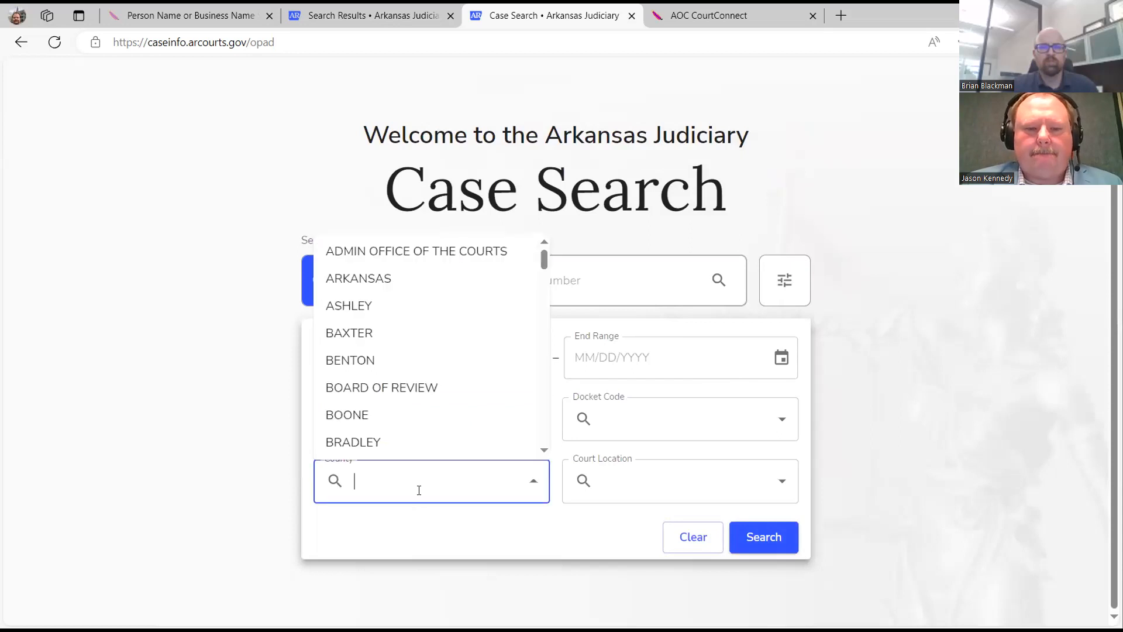
{"action": "type", "text": "gar"}
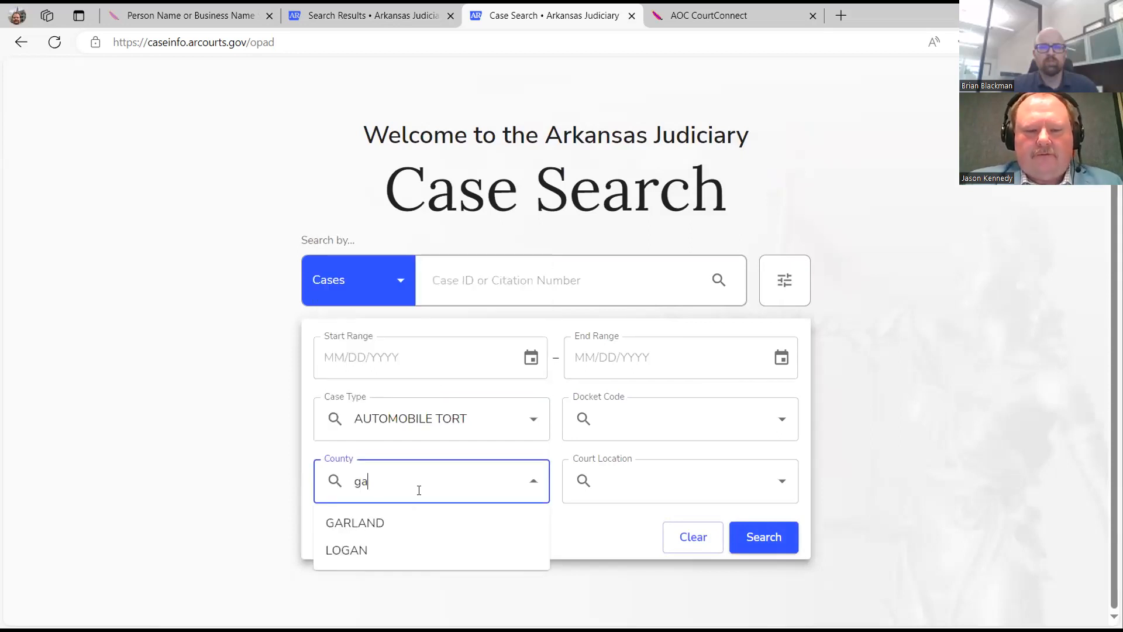
{"action": "key", "text": "BackSpace"}
{"action": "key", "text": "BackSpace"}
{"action": "key", "text": "BackSpace"}
{"action": "type", "text": "b"}
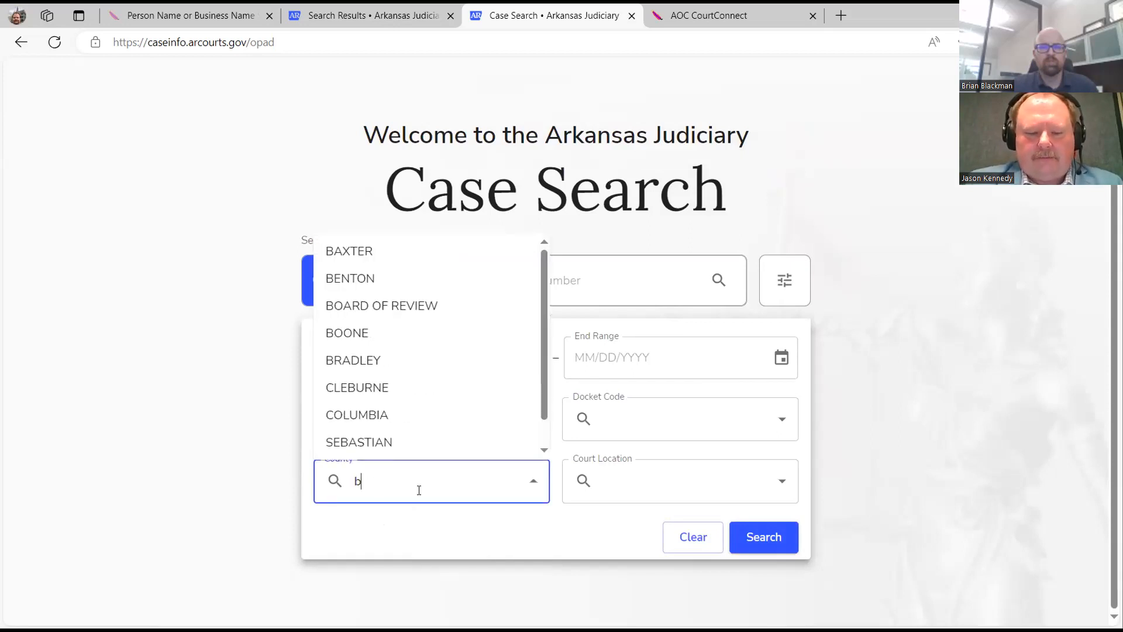
{"action": "type", "text": "en"}
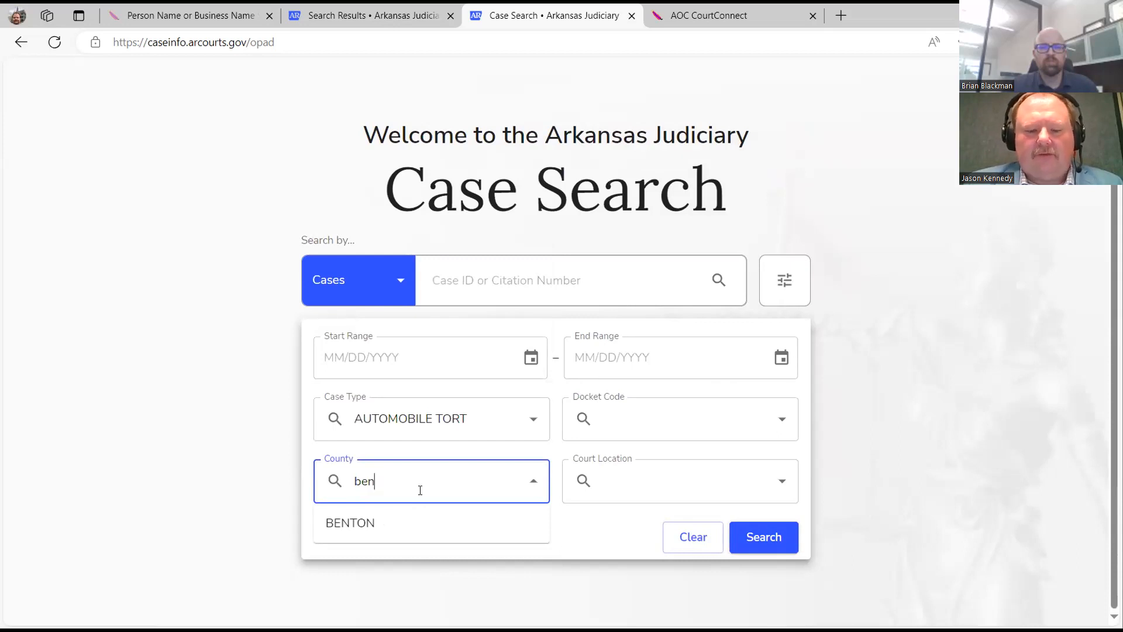
{"action": "key", "text": "BackSpace"}
{"action": "key", "text": "BackSpace"}
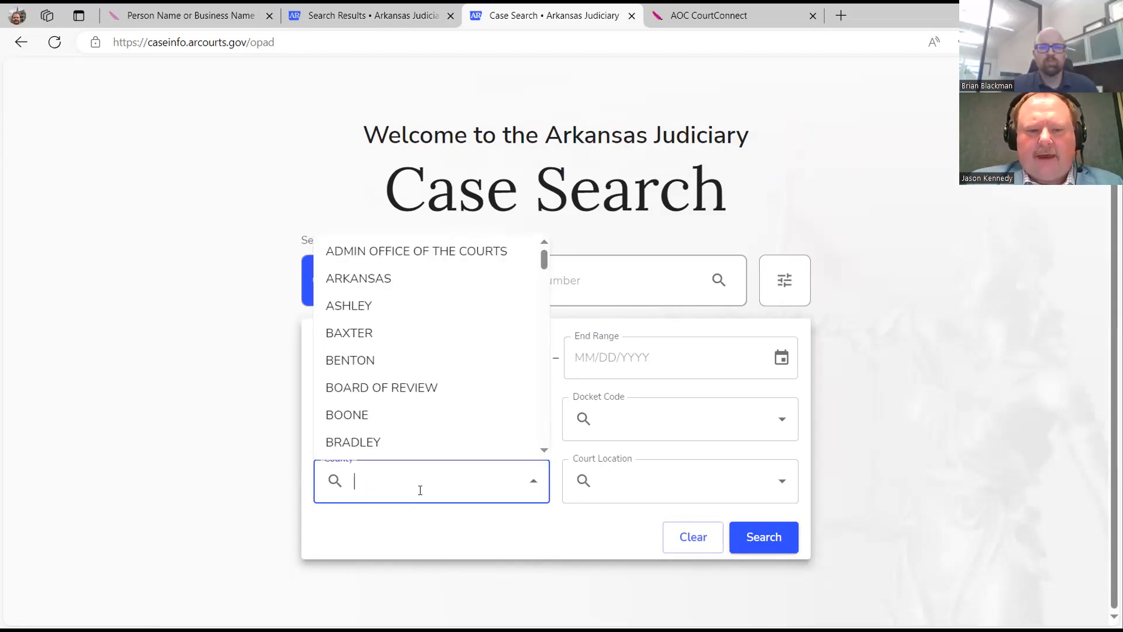
{"action": "type", "text": "se"}
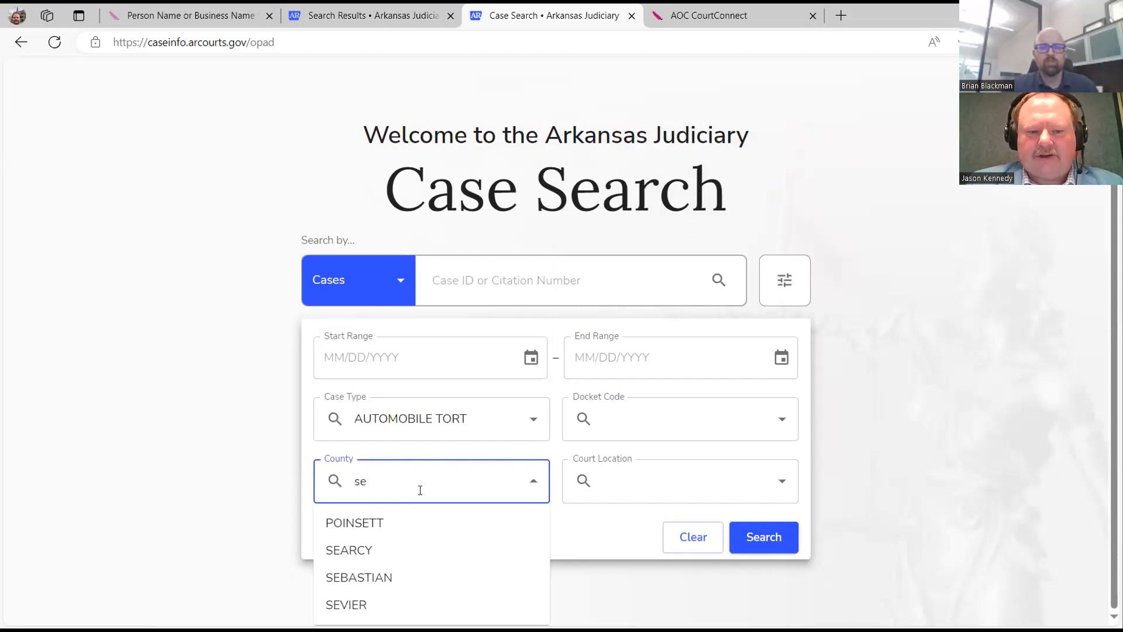
{"action": "key", "text": "BackSpace"}
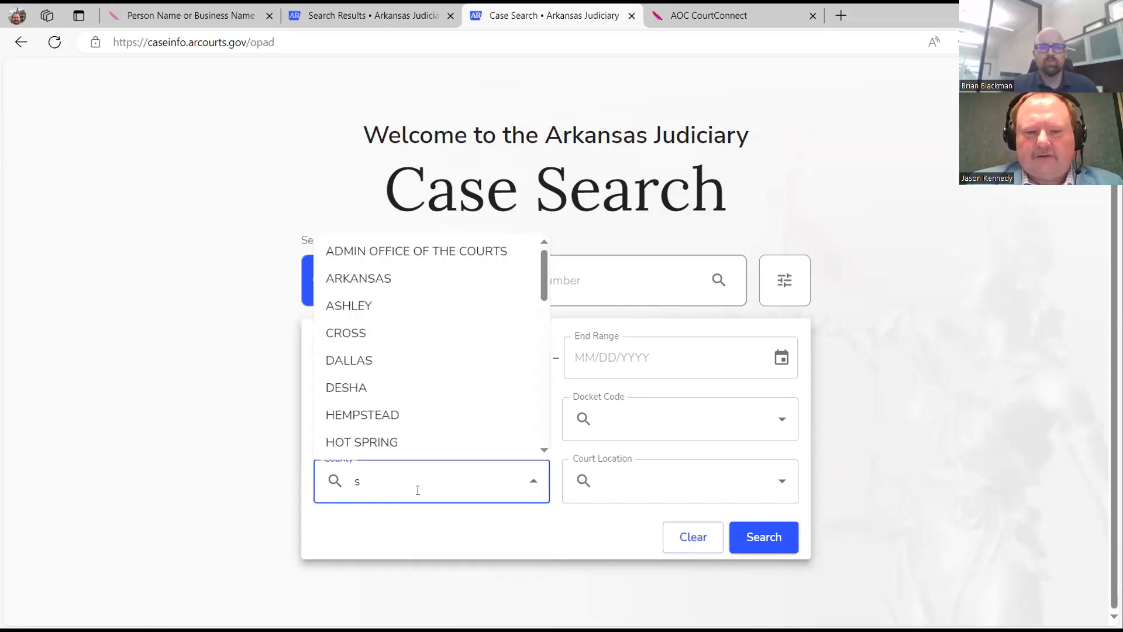
{"action": "key", "text": "BackSpace"}
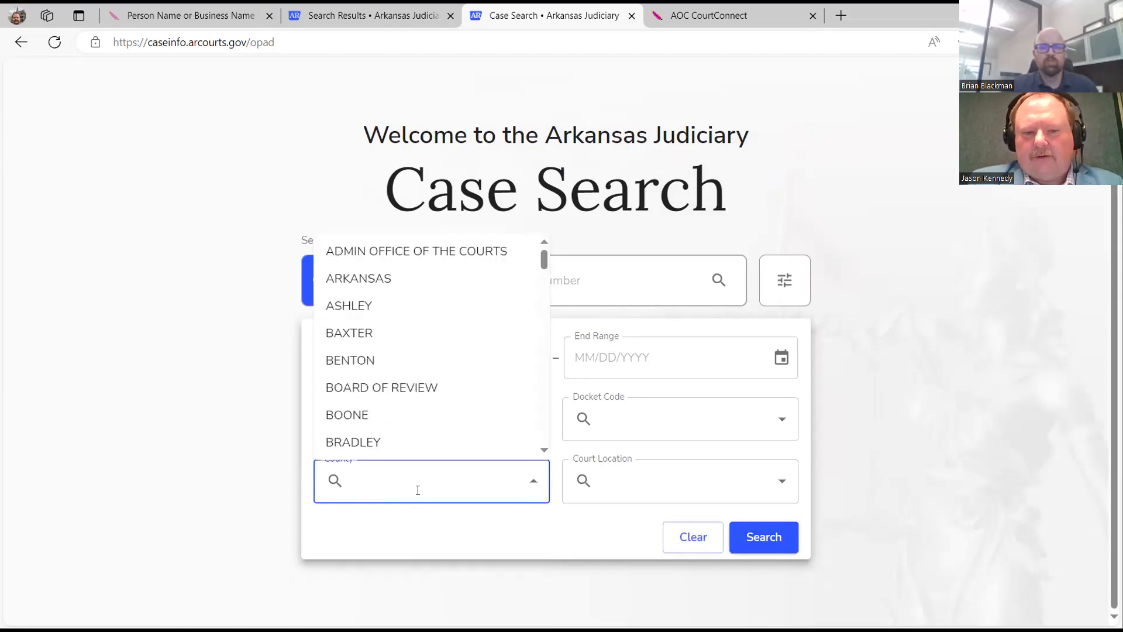
{"action": "type", "text": "pul"}
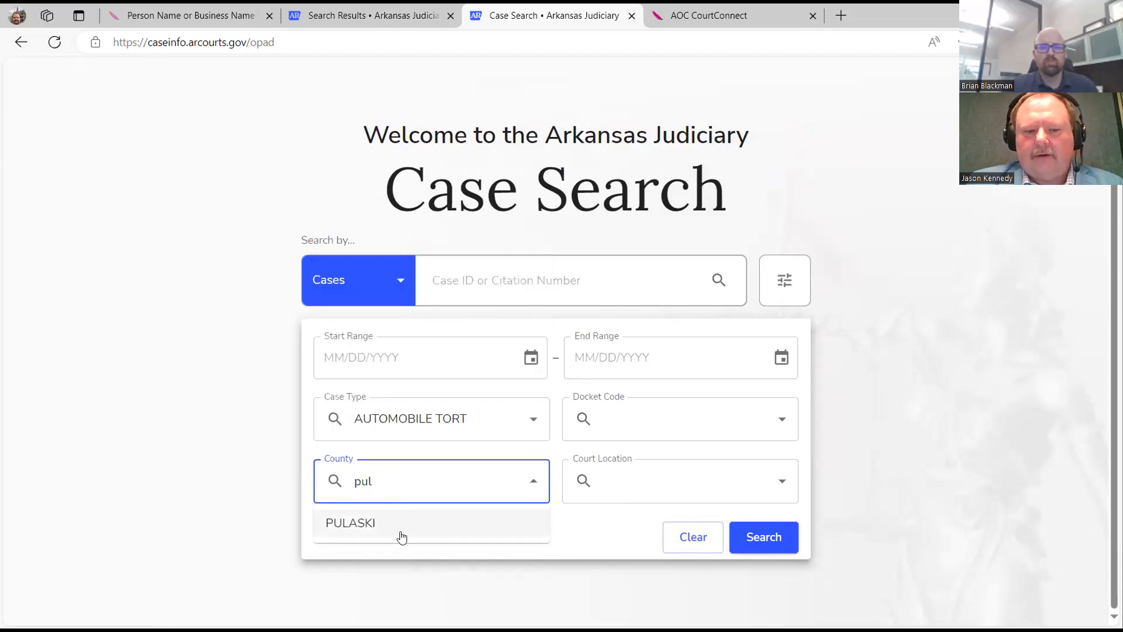
{"action": "left_click", "coordinate": [400, 533]}
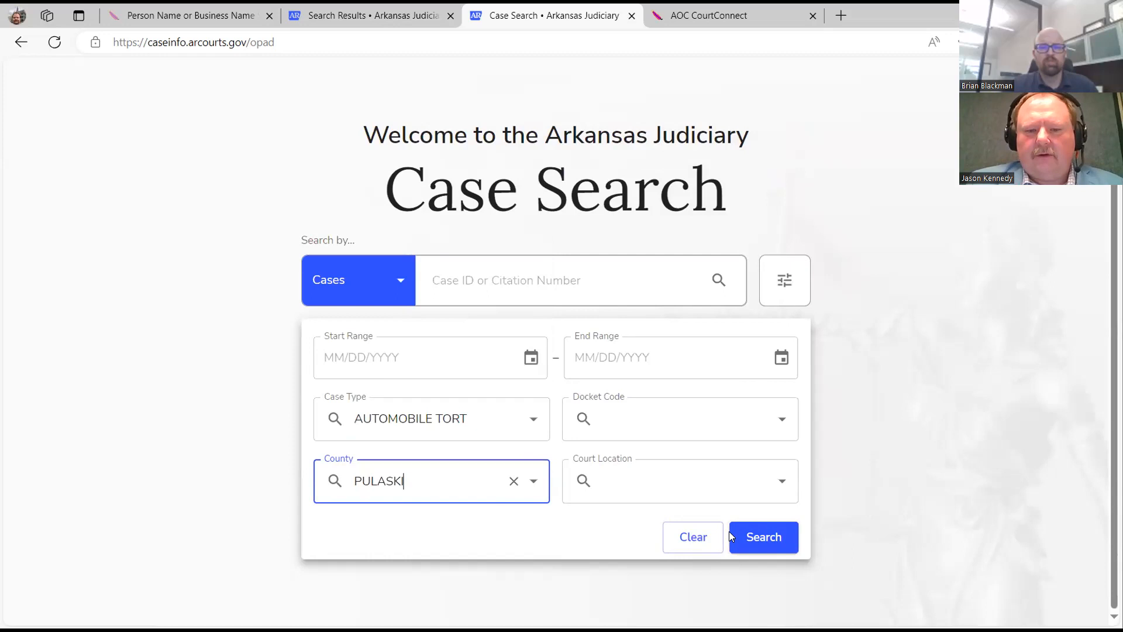
Set court location PULASKI CIRCUIT, leave the dates blank, and run the search.
{"action": "left_click", "coordinate": [767, 490]}
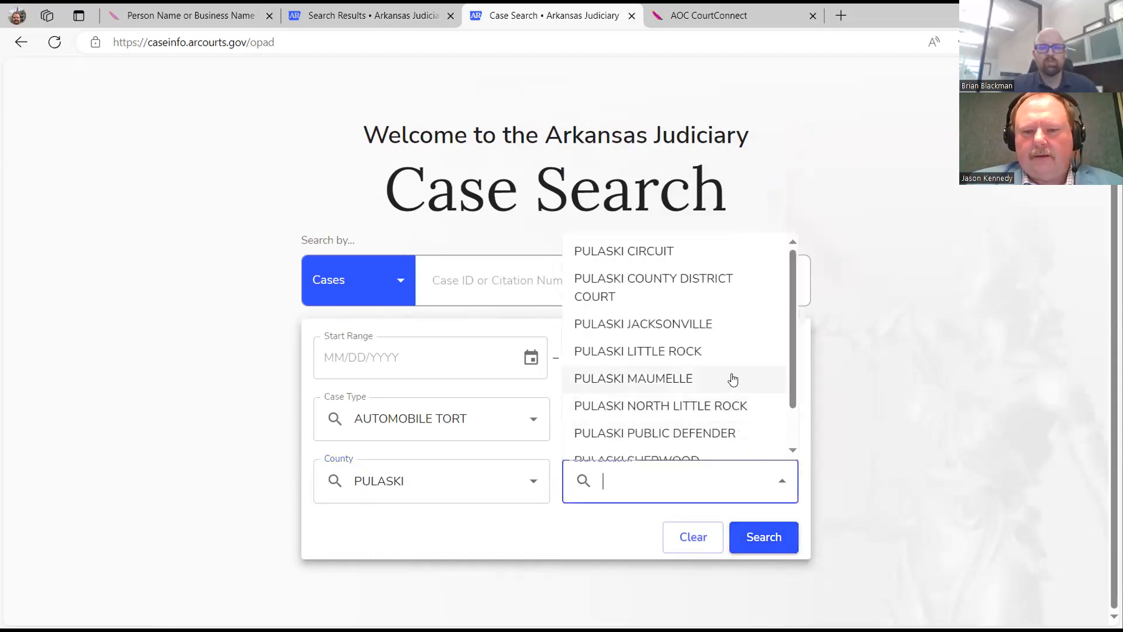
{"action": "left_click", "coordinate": [709, 250]}
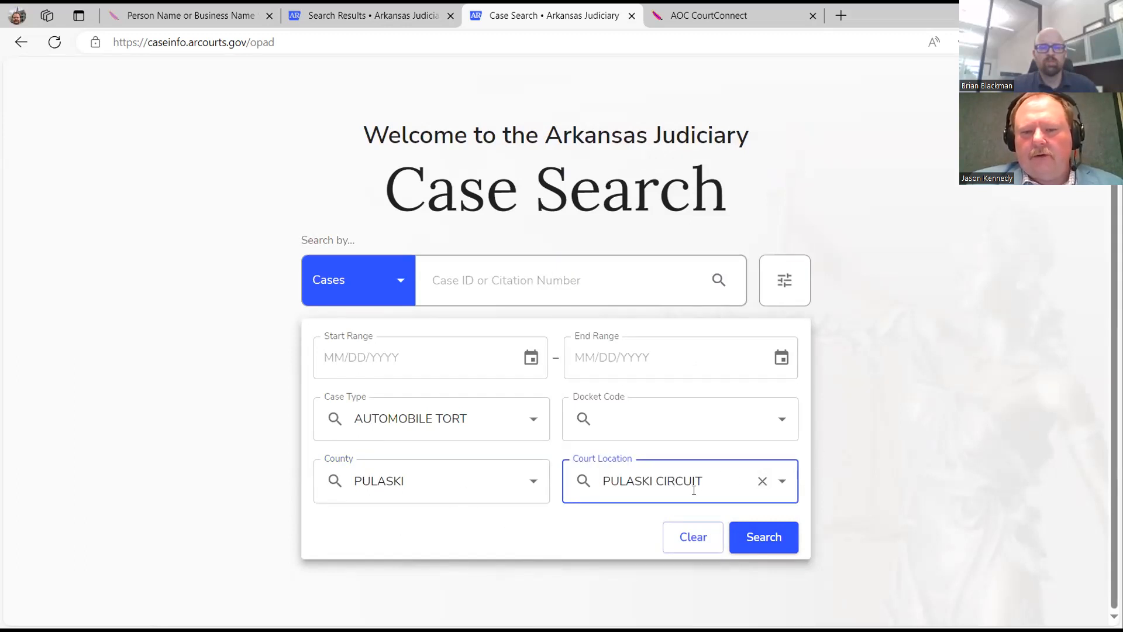
{"action": "left_click", "coordinate": [781, 485]}
{"action": "scroll", "coordinate": [721, 386], "scroll_direction": "down", "scroll_amount": 1}
{"action": "scroll", "coordinate": [719, 374], "scroll_direction": "up", "scroll_amount": 1}
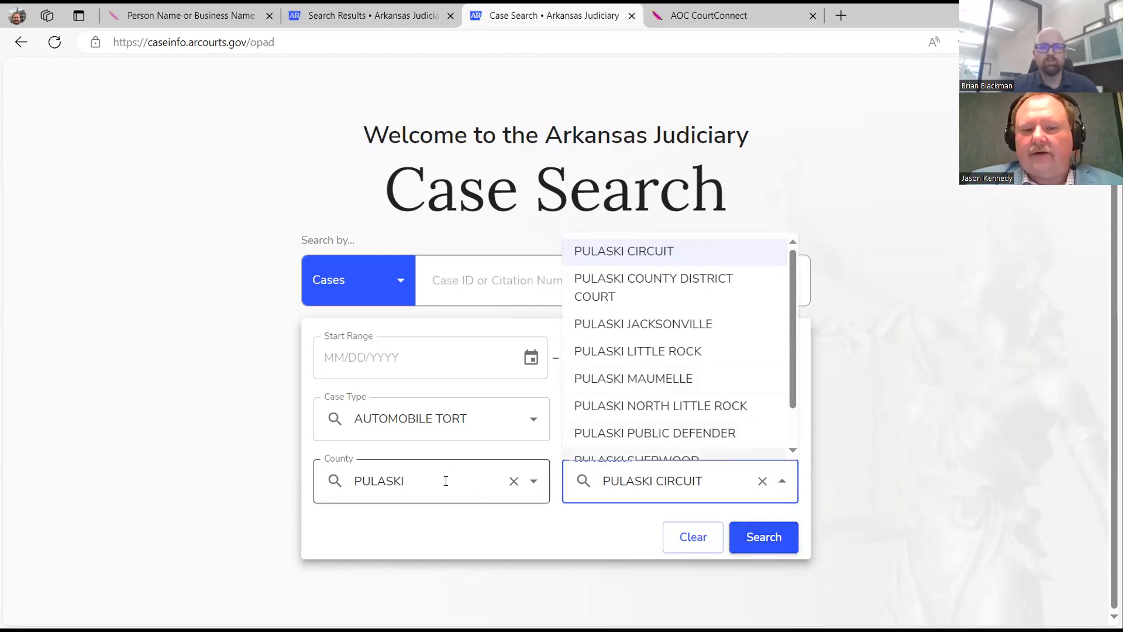
{"action": "scroll", "coordinate": [625, 354], "scroll_direction": "down", "scroll_amount": 1}
{"action": "scroll", "coordinate": [625, 354], "scroll_direction": "up", "scroll_amount": 1}
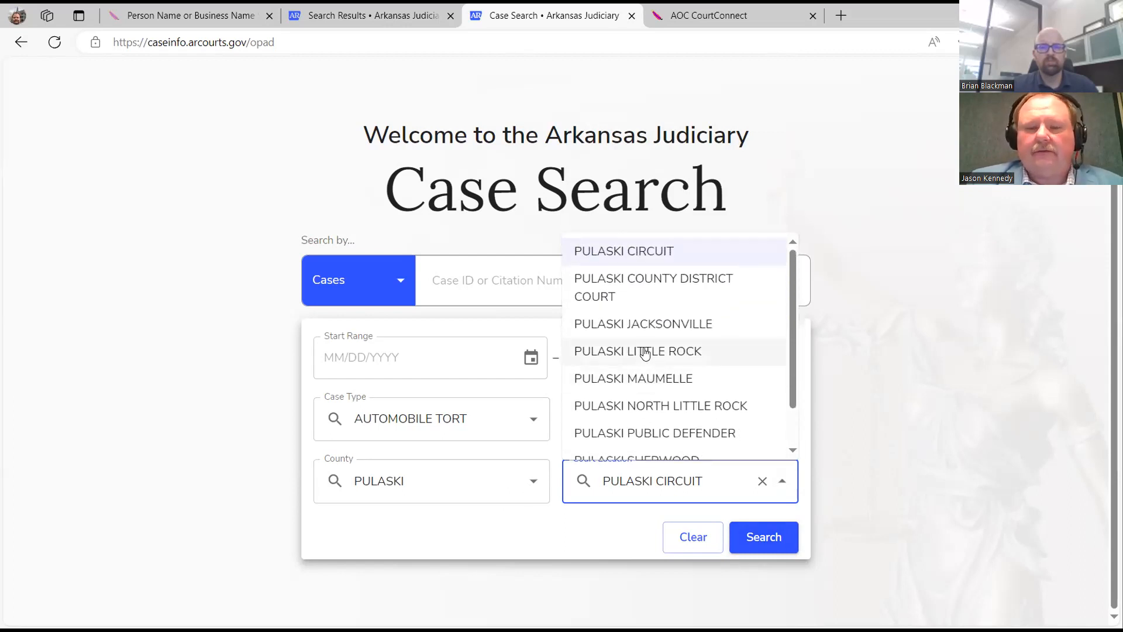
{"action": "left_click", "coordinate": [864, 328]}
{"action": "left_click", "coordinate": [749, 538]}
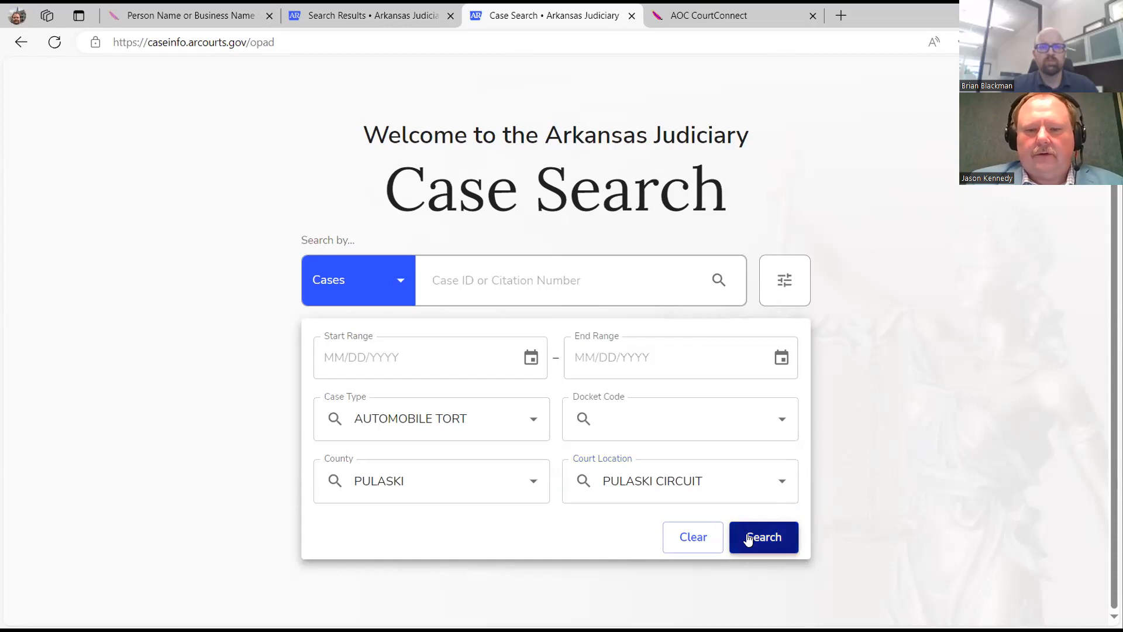
{"action": "left_click", "coordinate": [343, 355]}
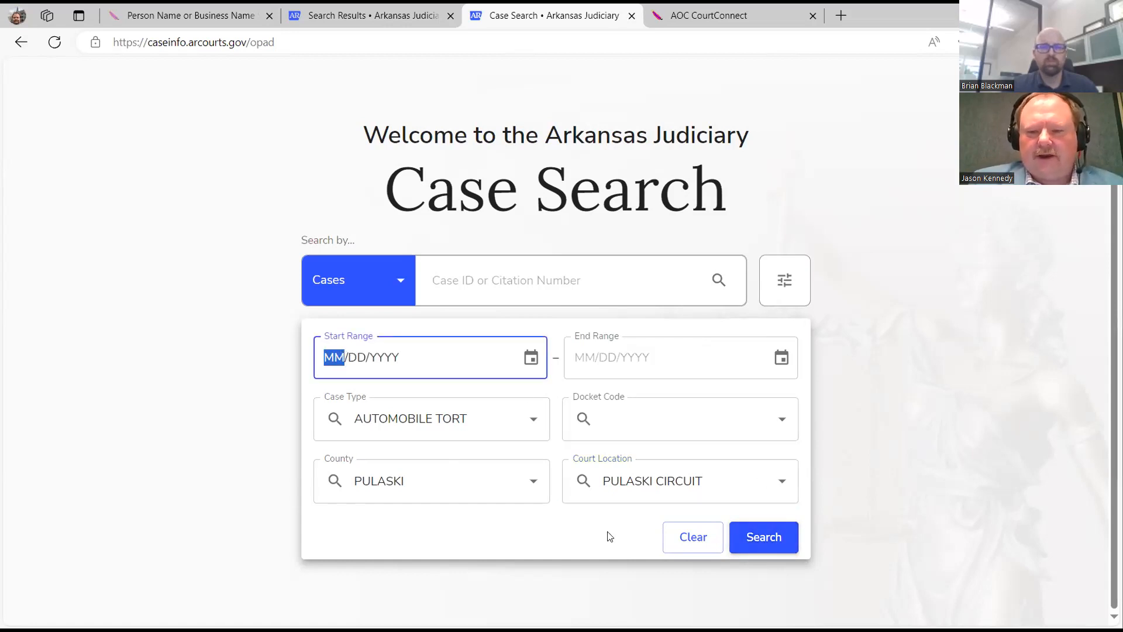
{"action": "left_click", "coordinate": [746, 541]}
{"action": "left_click", "coordinate": [746, 541]}
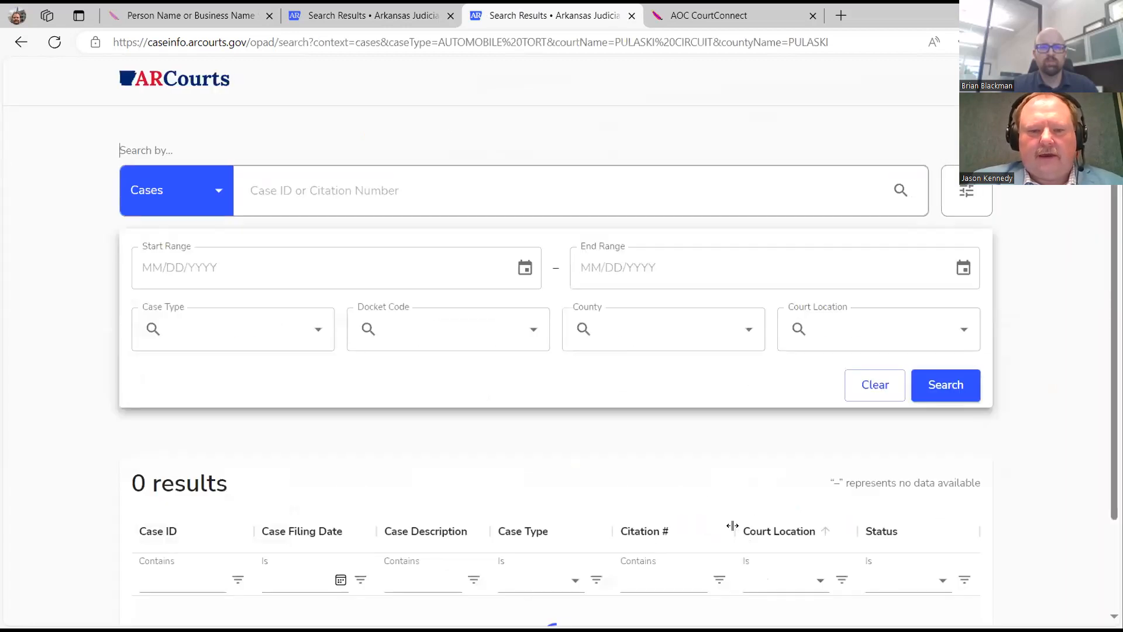
Sort the 15239 automobile tort results by Case ID in descending order.
{"action": "scroll", "coordinate": [515, 356], "scroll_direction": "down", "scroll_amount": 2}
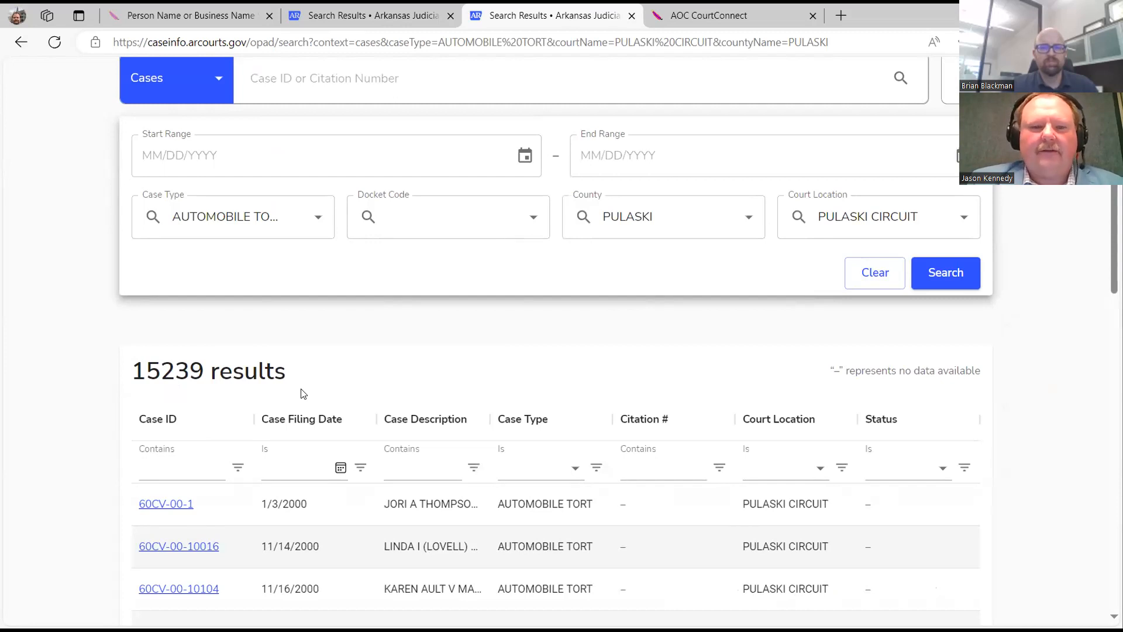
{"action": "scroll", "coordinate": [231, 388], "scroll_direction": "down", "scroll_amount": 3}
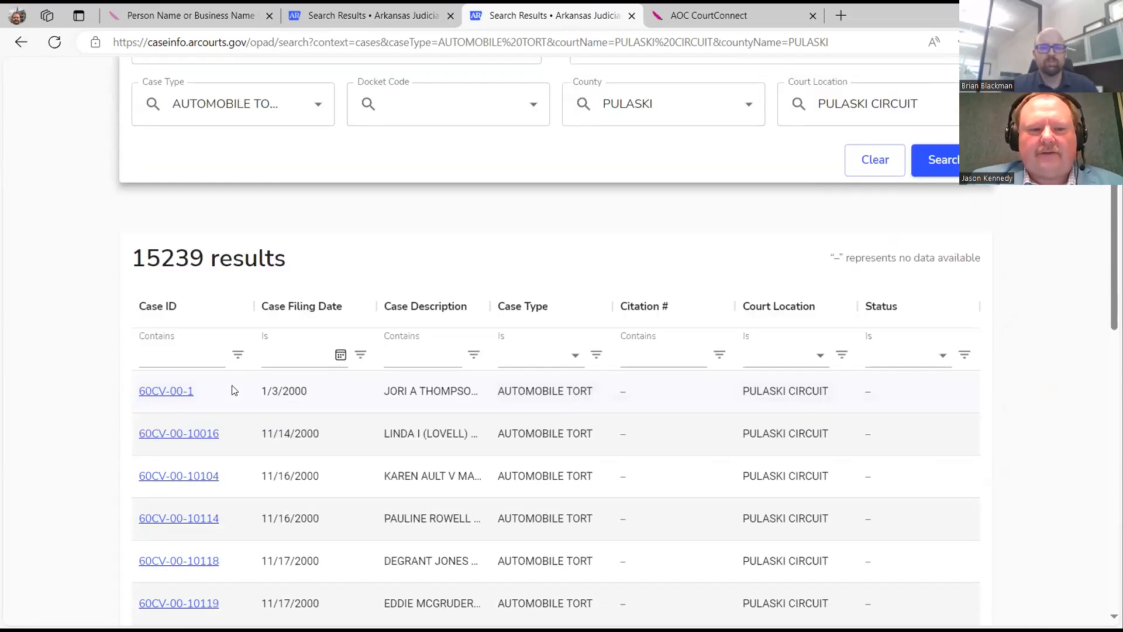
{"action": "left_click", "coordinate": [188, 249]}
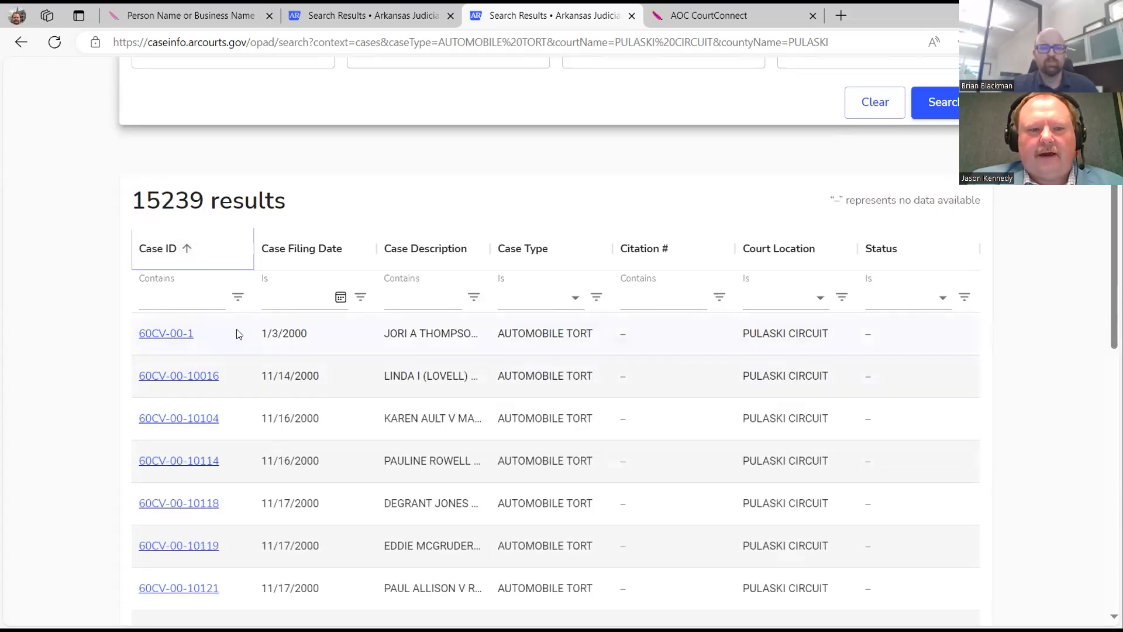
{"action": "left_click", "coordinate": [188, 250]}
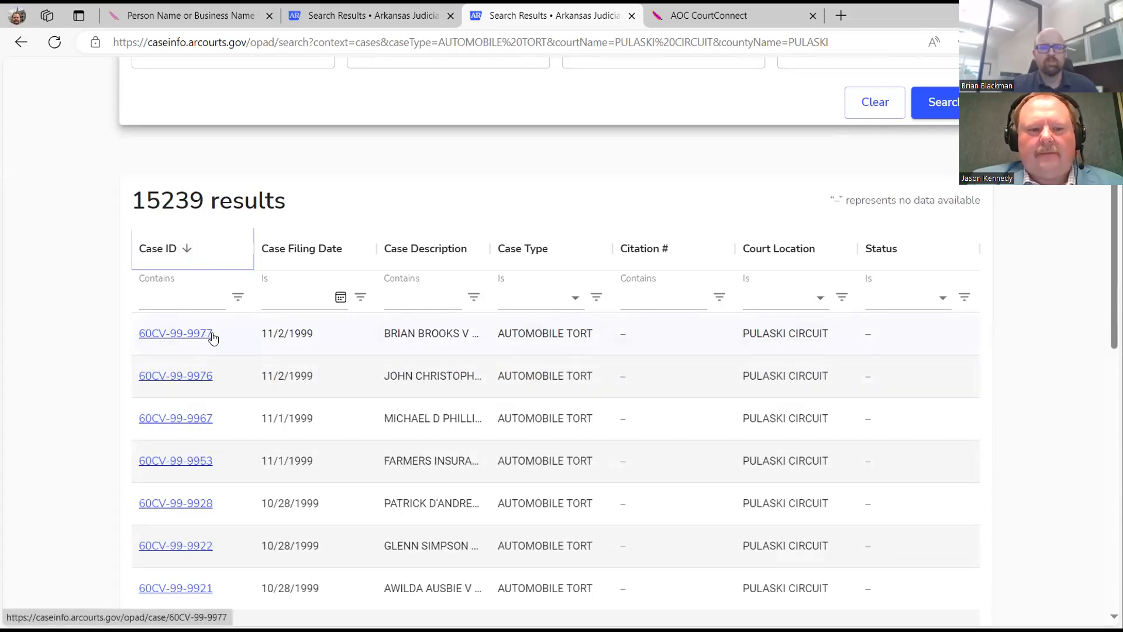
{"action": "scroll", "coordinate": [213, 338], "scroll_direction": "down", "scroll_amount": 2}
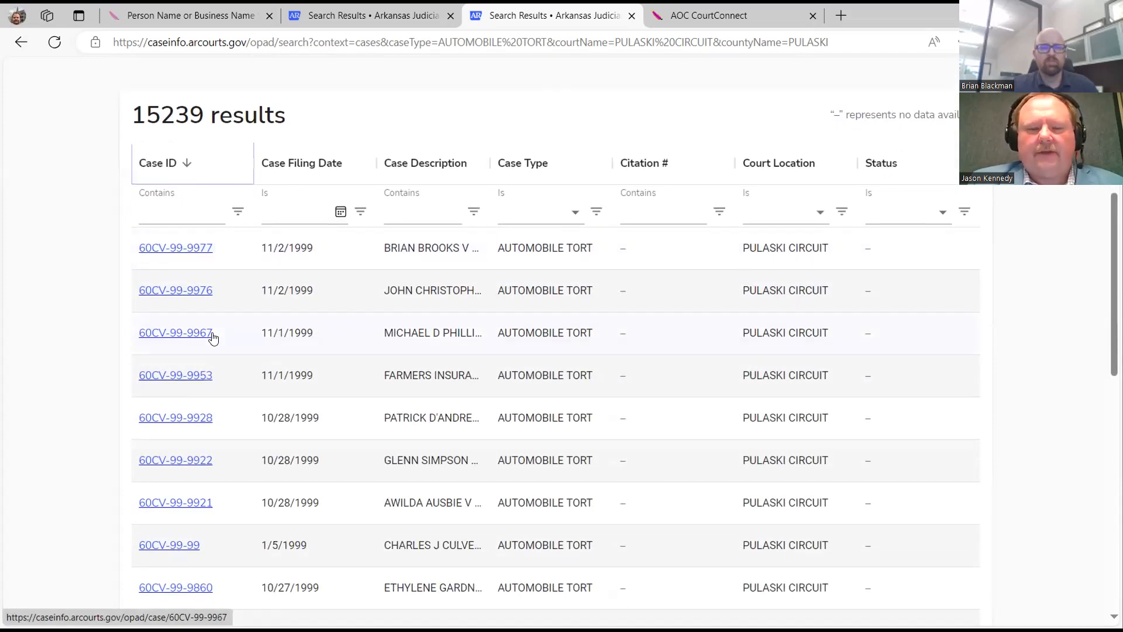
{"action": "scroll", "coordinate": [213, 337], "scroll_direction": "down", "scroll_amount": 1}
{"action": "scroll", "coordinate": [200, 331], "scroll_direction": "up", "scroll_amount": 3}
Filter results to Case IDs containing 19, check the filter operator menus, then return home.
{"action": "left_click", "coordinate": [190, 292]}
{"action": "type", "text": "19"}
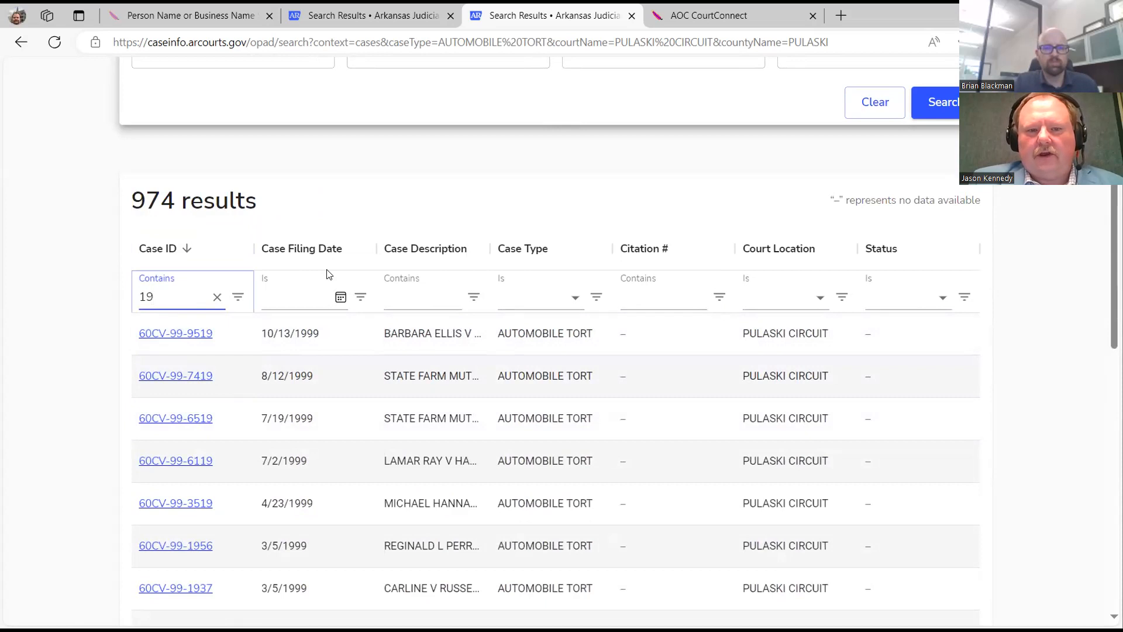
{"action": "left_click", "coordinate": [361, 298]}
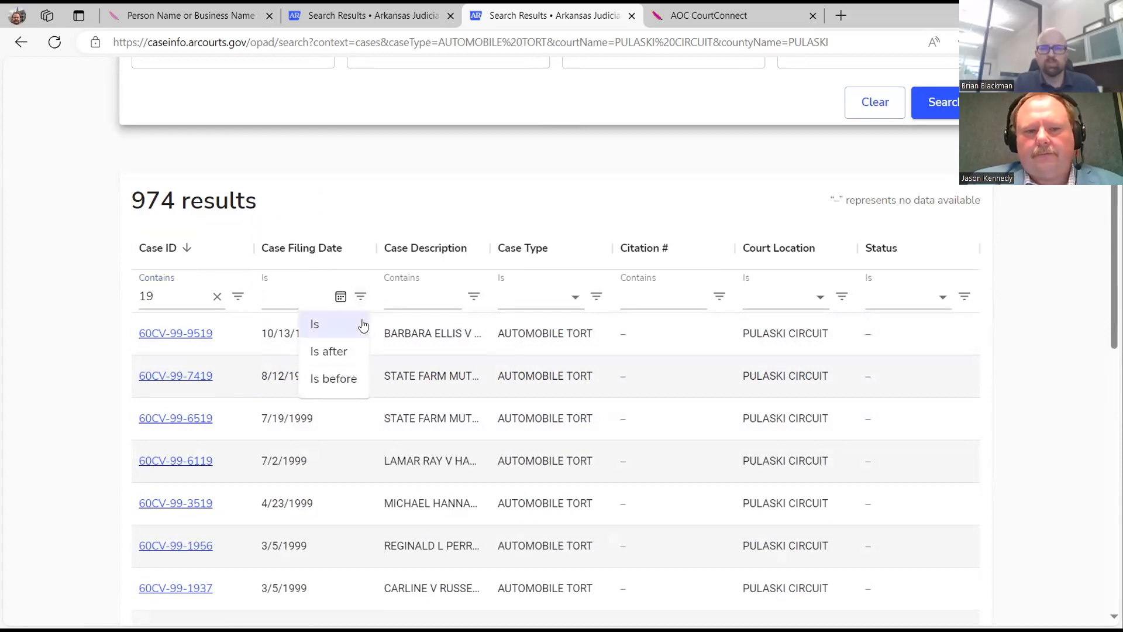
{"action": "left_click", "coordinate": [237, 296]}
{"action": "left_click", "coordinate": [238, 296]}
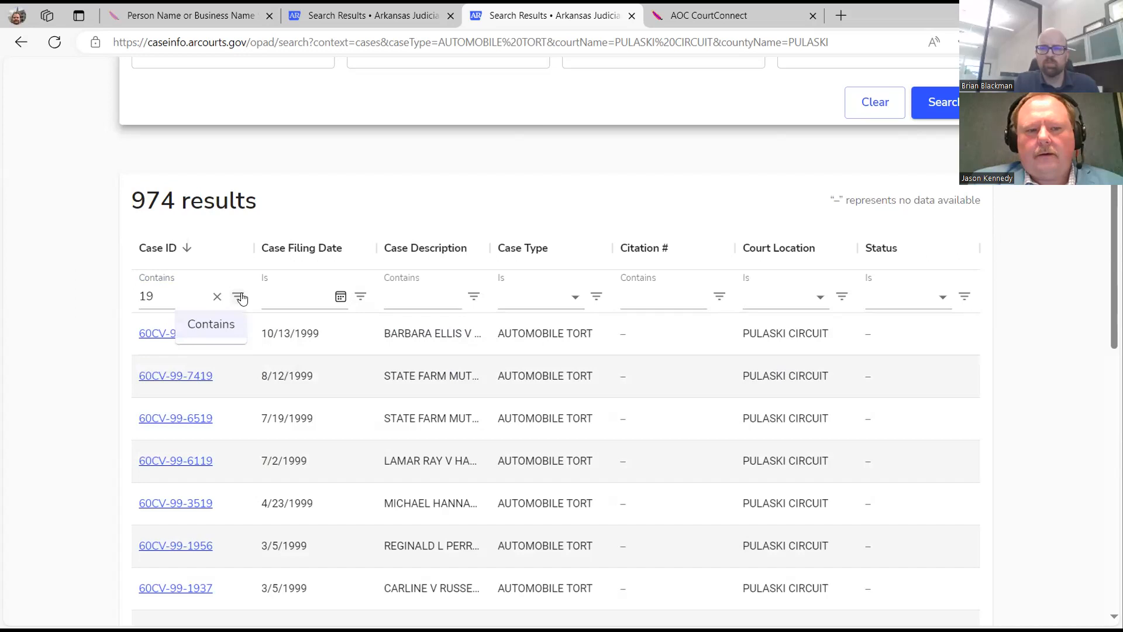
{"action": "scroll", "coordinate": [273, 203], "scroll_direction": "up", "scroll_amount": 5}
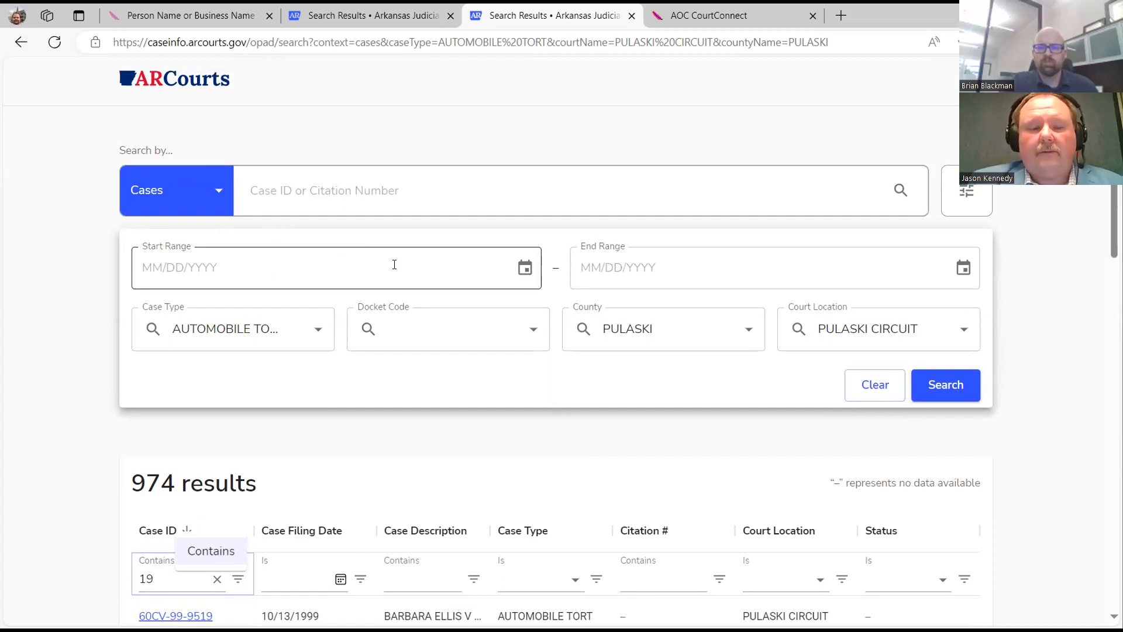
{"action": "left_click", "coordinate": [163, 77]}
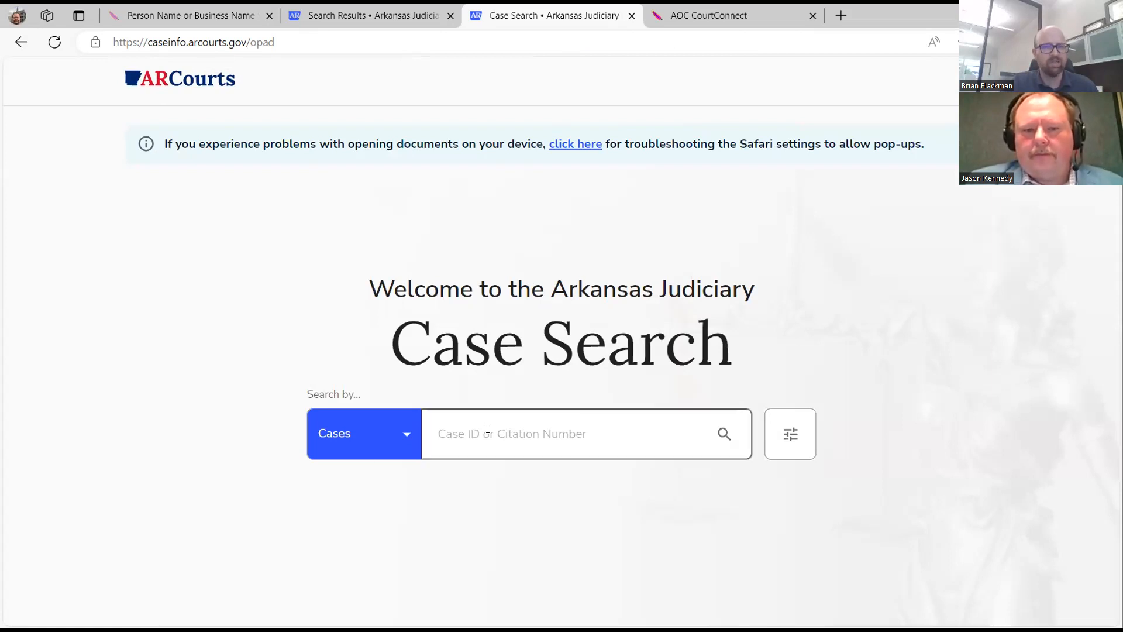
Switch to Participants and search by a person's first and last name, getting 23 results.
{"action": "left_click", "coordinate": [407, 445]}
{"action": "left_click", "coordinate": [382, 508]}
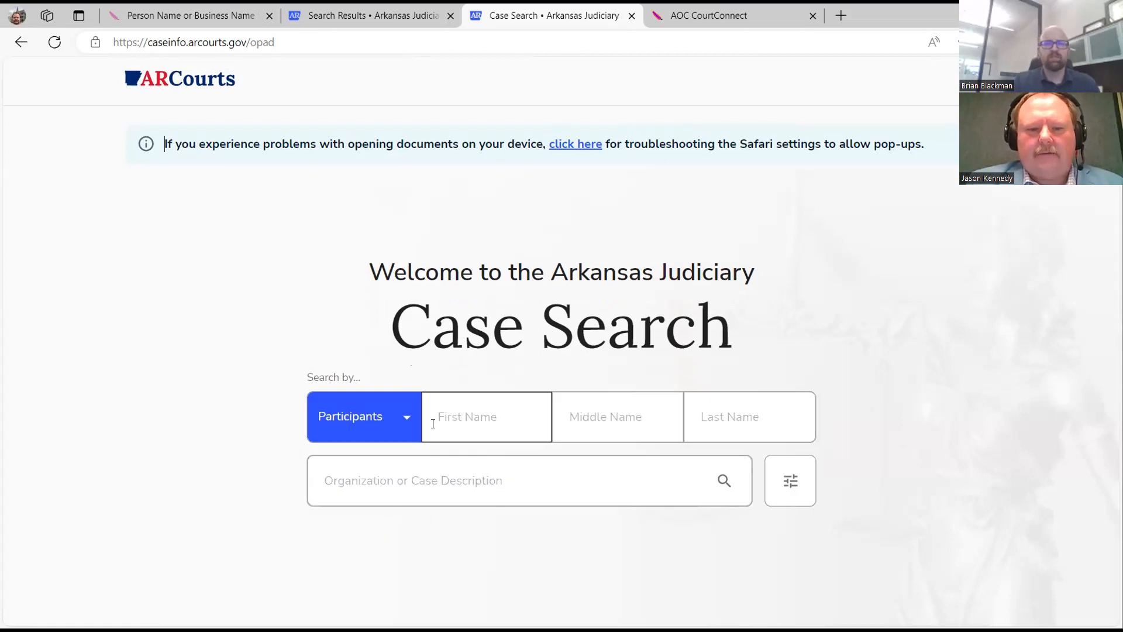
{"action": "left_click", "coordinate": [439, 417]}
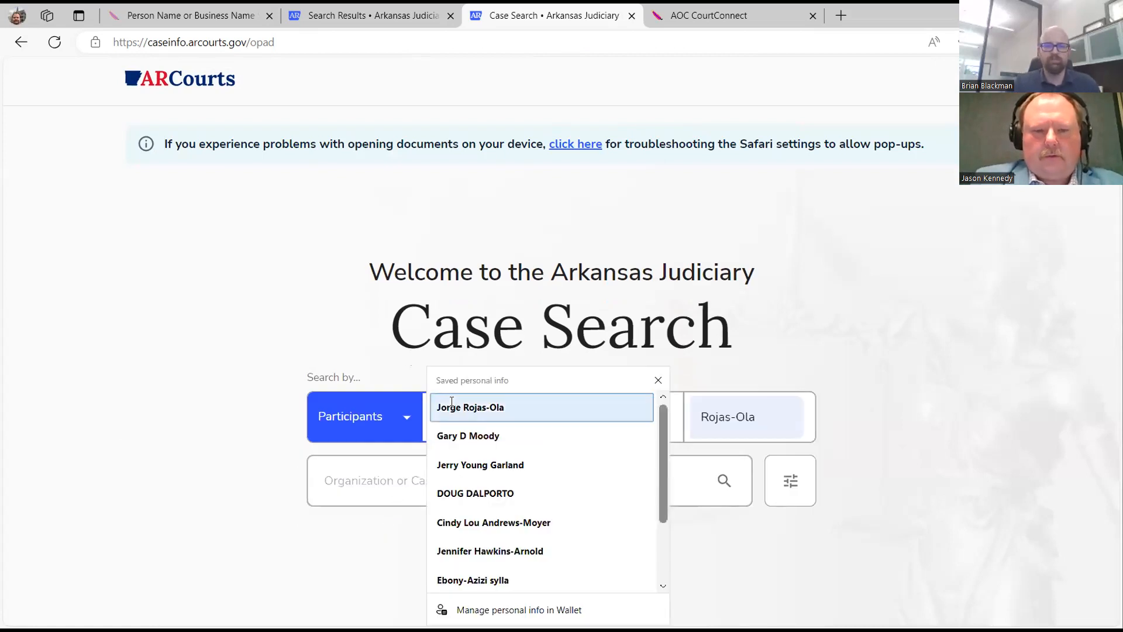
{"action": "key", "text": "Tab"}
{"action": "key", "text": "Tab"}
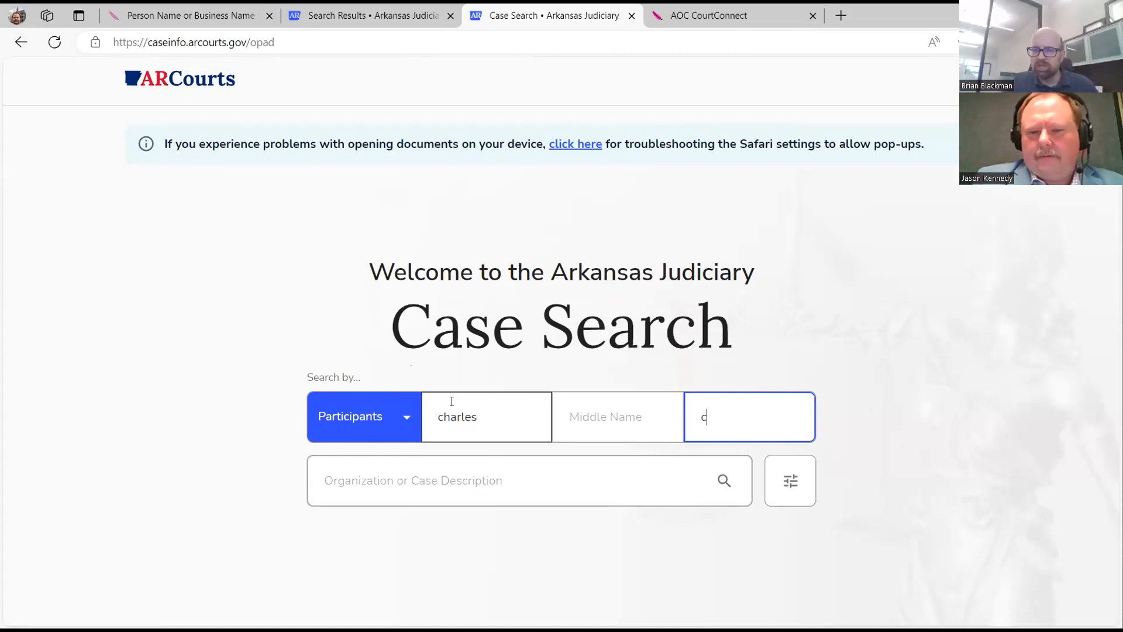
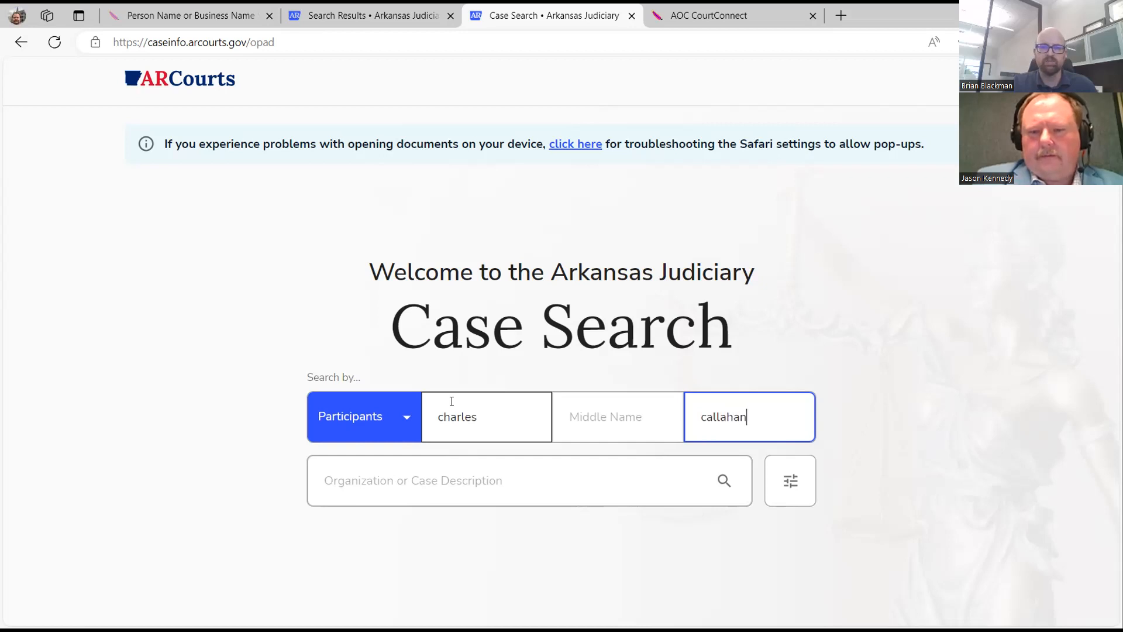
{"action": "left_click", "coordinate": [723, 480]}
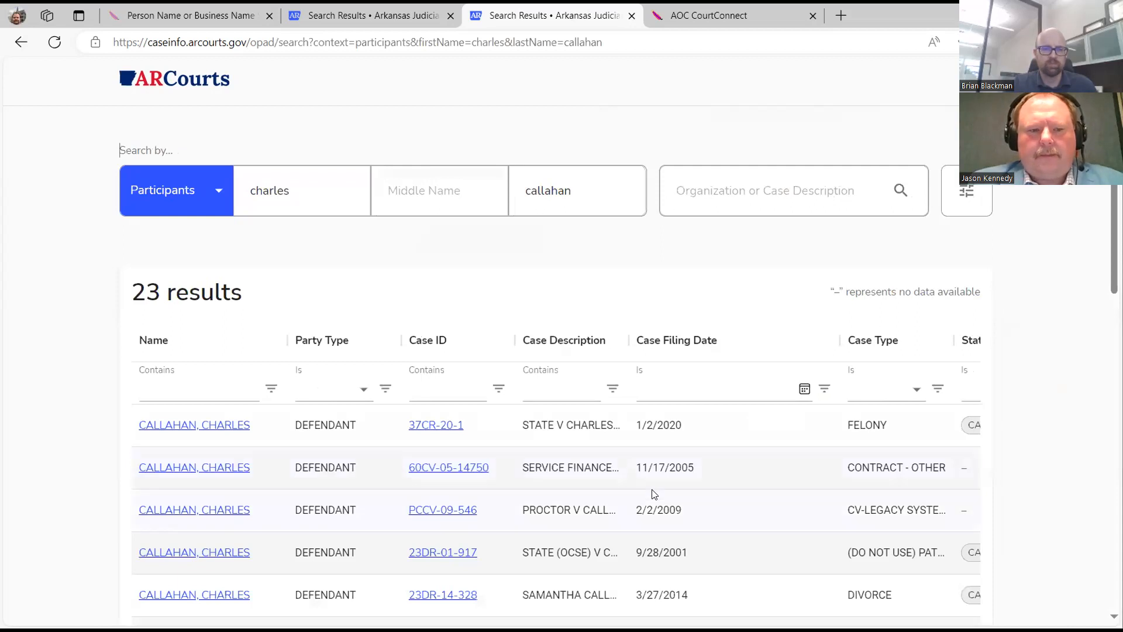
{"action": "scroll", "coordinate": [519, 456], "scroll_direction": "down", "scroll_amount": 3}
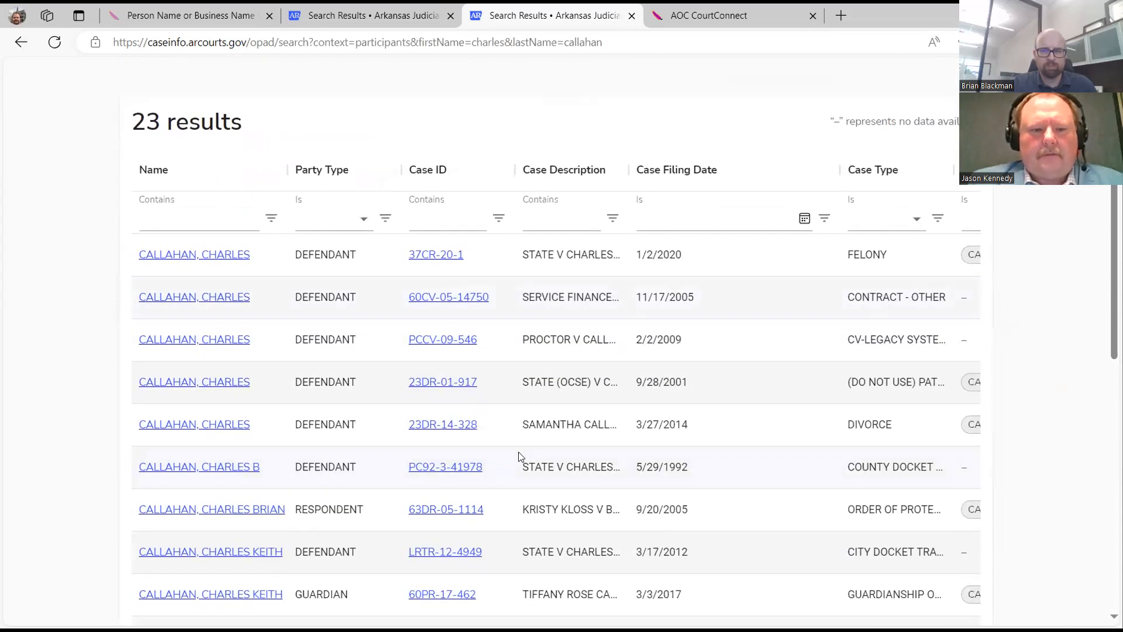
{"action": "scroll", "coordinate": [527, 458], "scroll_direction": "down", "scroll_amount": 2}
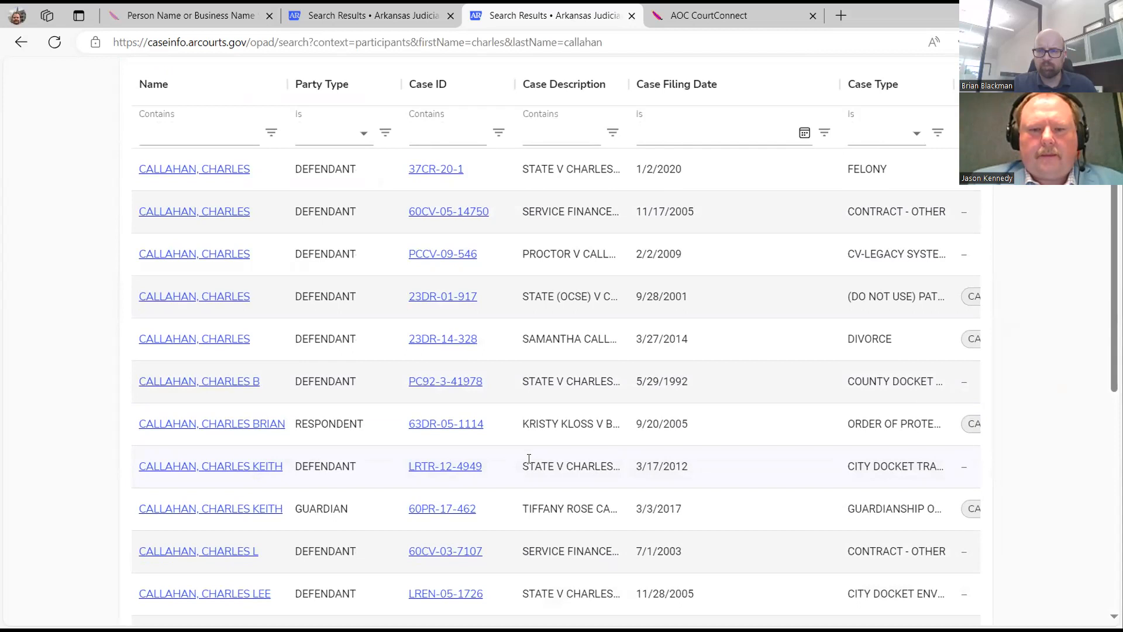
{"action": "scroll", "coordinate": [529, 458], "scroll_direction": "up", "scroll_amount": 3}
{"action": "mouse_move", "coordinate": [529, 458]}
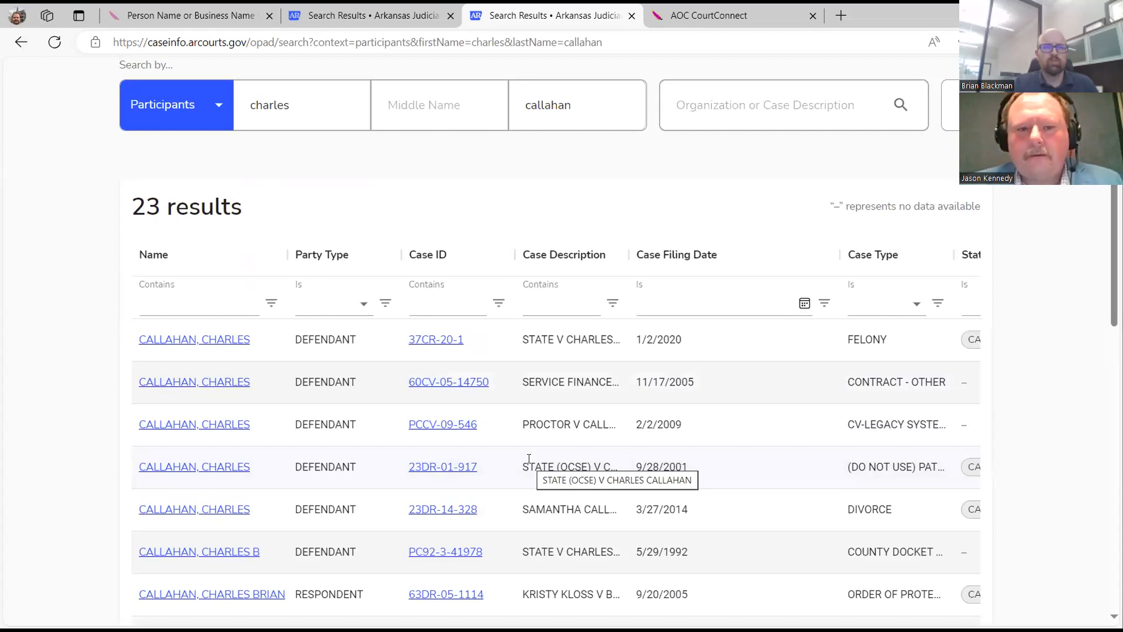
{"action": "left_click", "coordinate": [425, 312]}
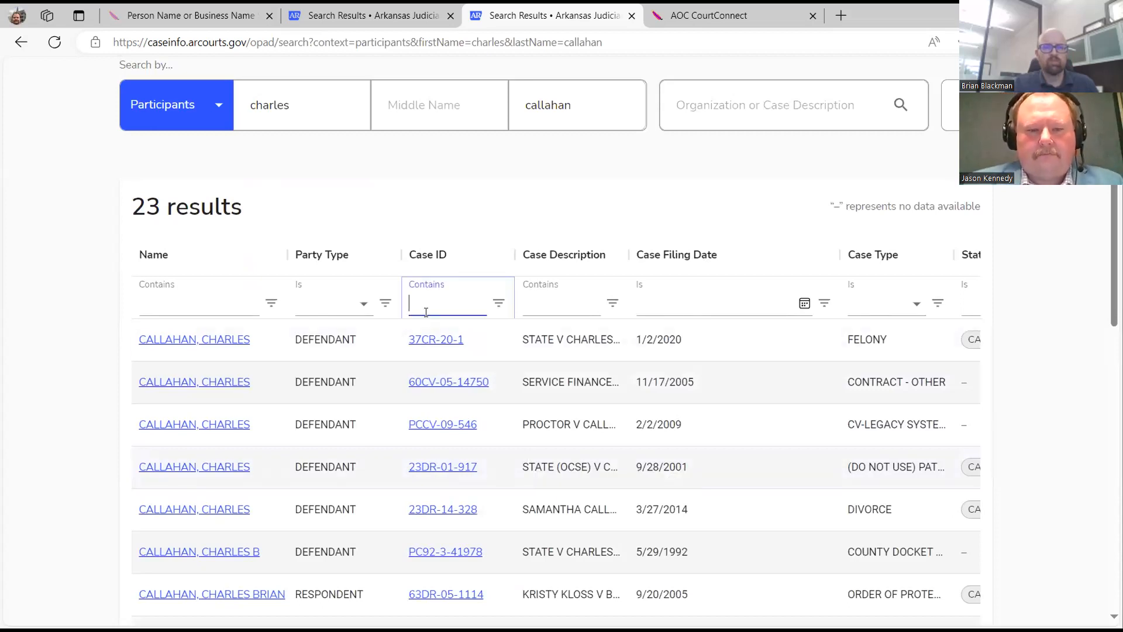
{"action": "type", "text": "pr"}
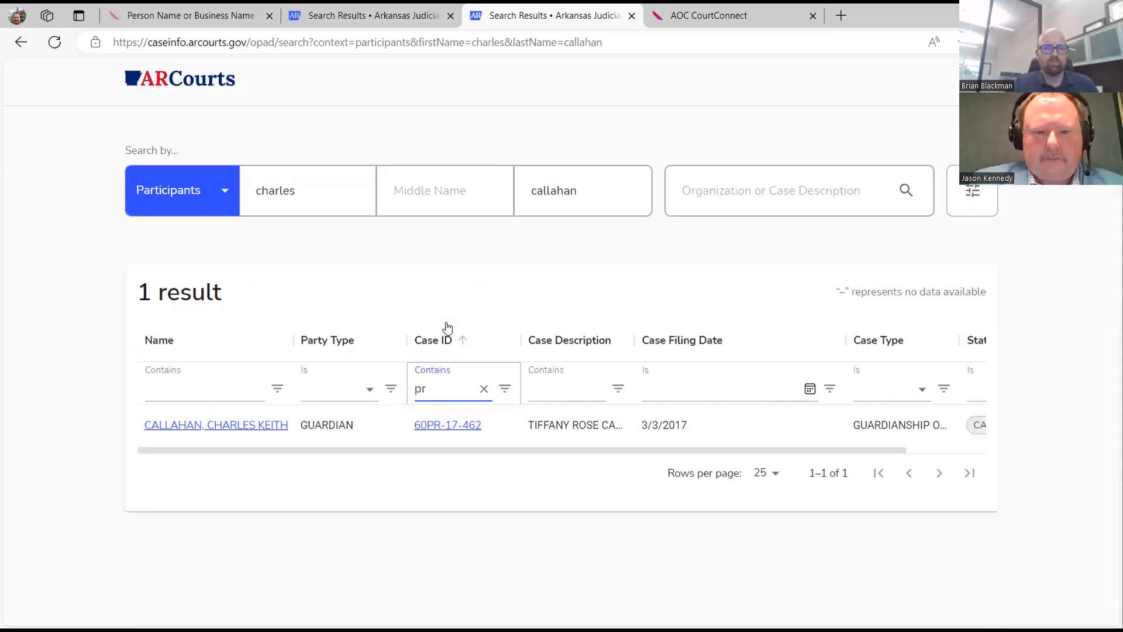
{"action": "key", "text": "BackSpace"}
{"action": "key", "text": "BackSpace"}
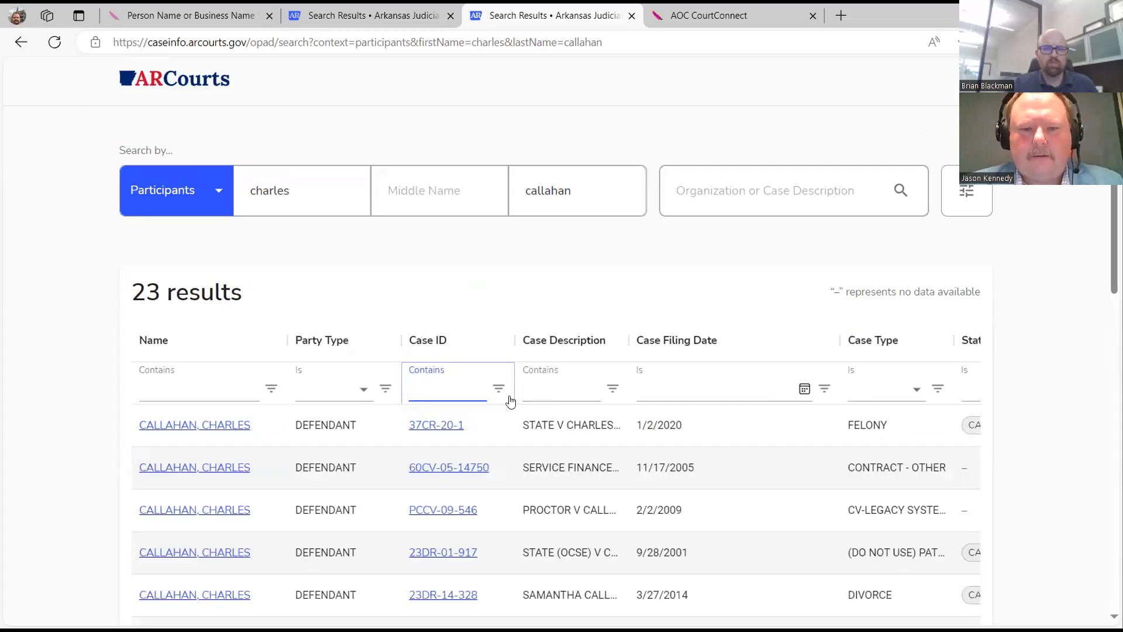
{"action": "scroll", "coordinate": [585, 389], "scroll_direction": "down", "scroll_amount": 1}
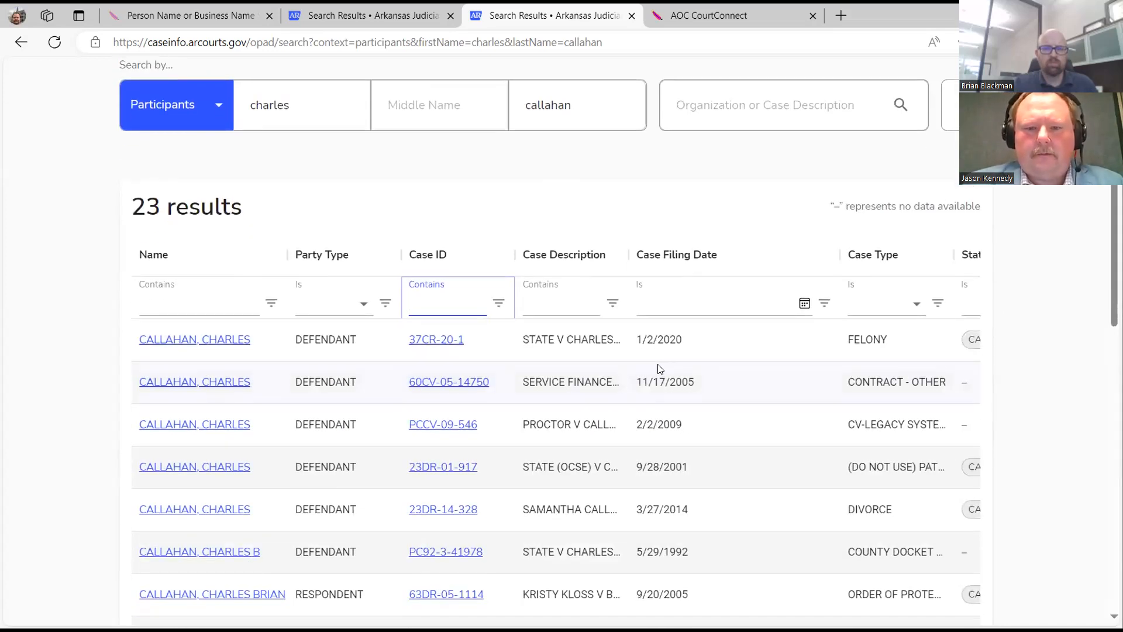
{"action": "scroll", "coordinate": [658, 369], "scroll_direction": "down", "scroll_amount": 6}
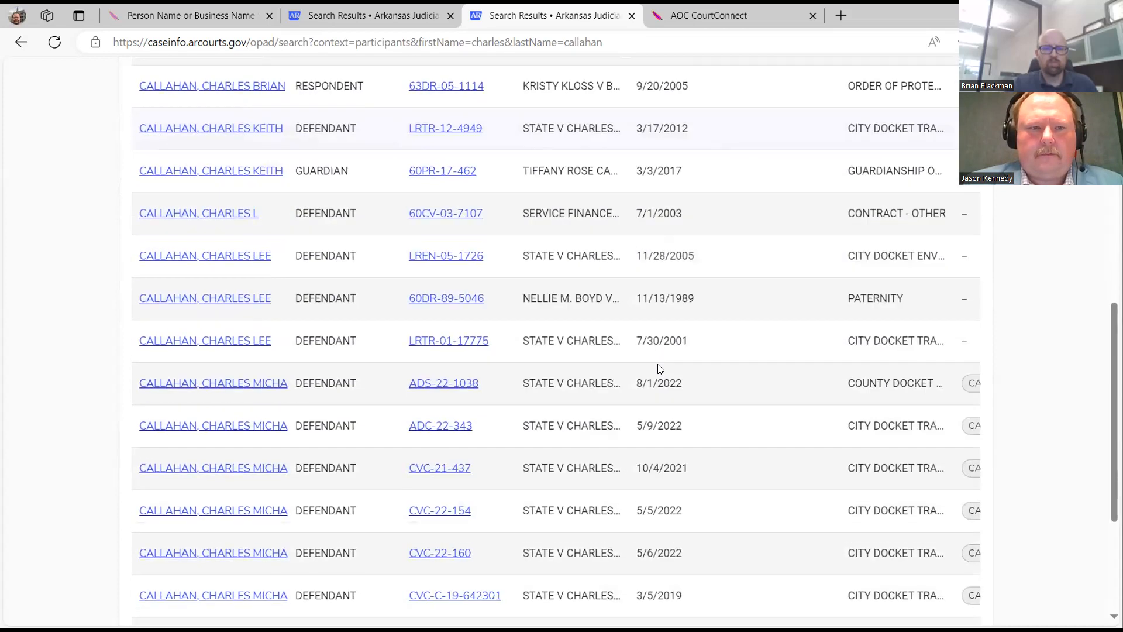
{"action": "scroll", "coordinate": [657, 369], "scroll_direction": "down", "scroll_amount": 4}
{"action": "scroll", "coordinate": [690, 351], "scroll_direction": "up", "scroll_amount": 12}
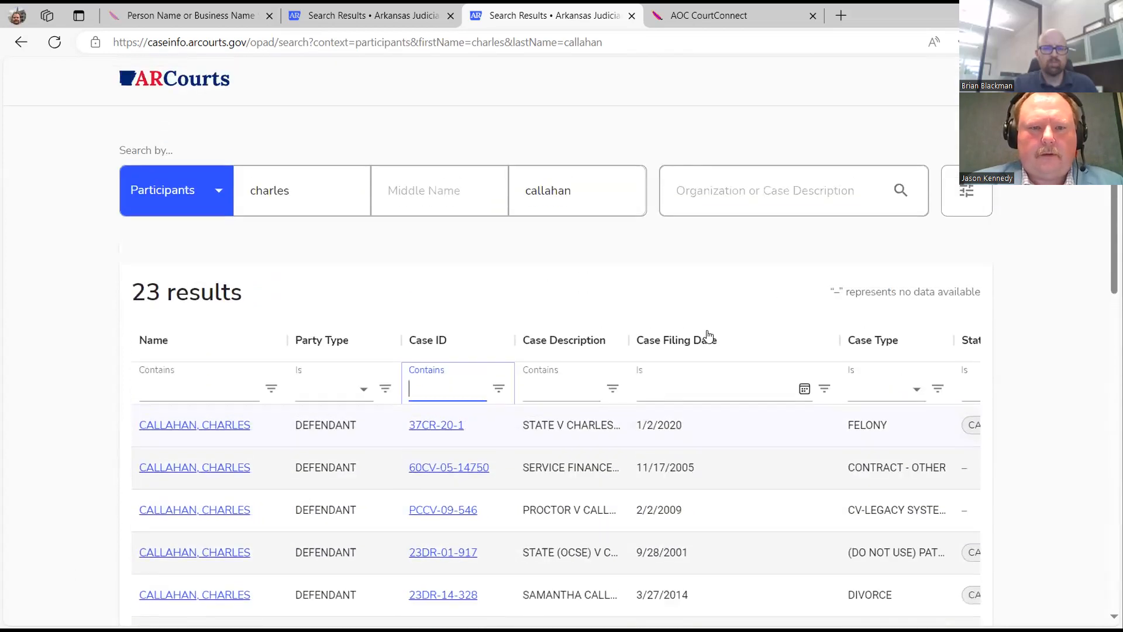
Rerun the name search limited to JOHNSON county, getting 0 results, then clear the form.
{"action": "left_click", "coordinate": [932, 239]}
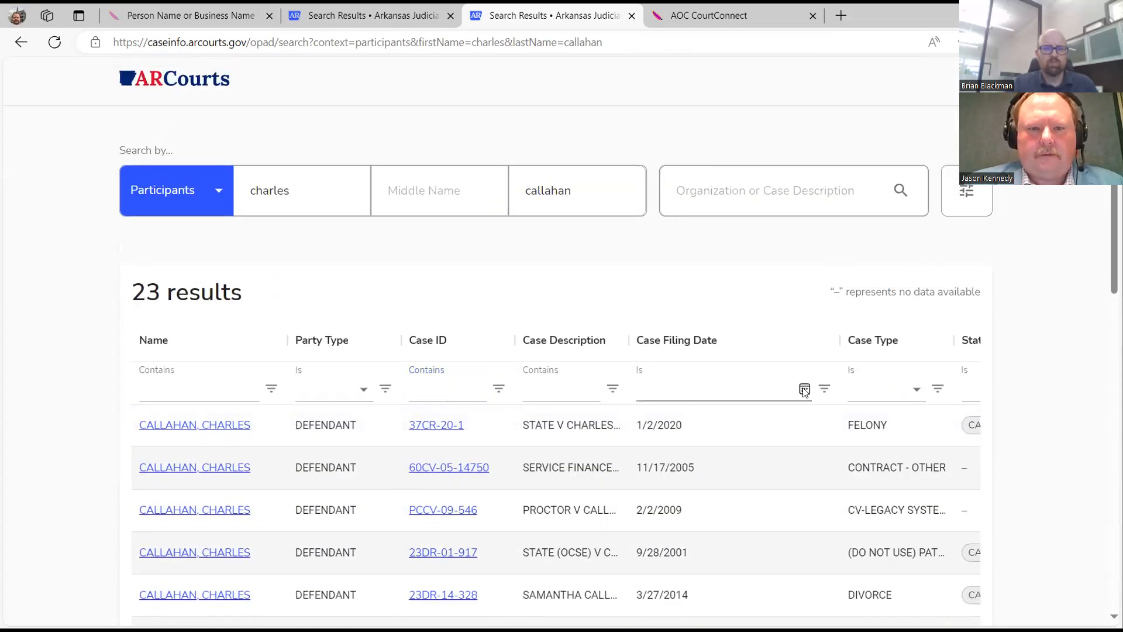
{"action": "left_click", "coordinate": [964, 193]}
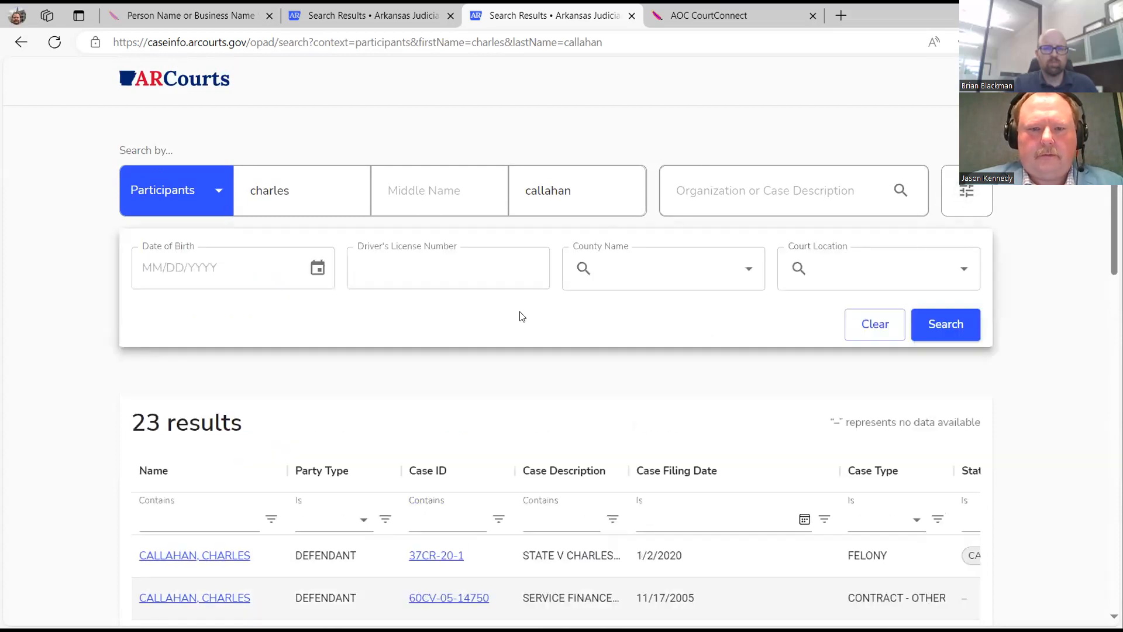
{"action": "left_click", "coordinate": [755, 280]}
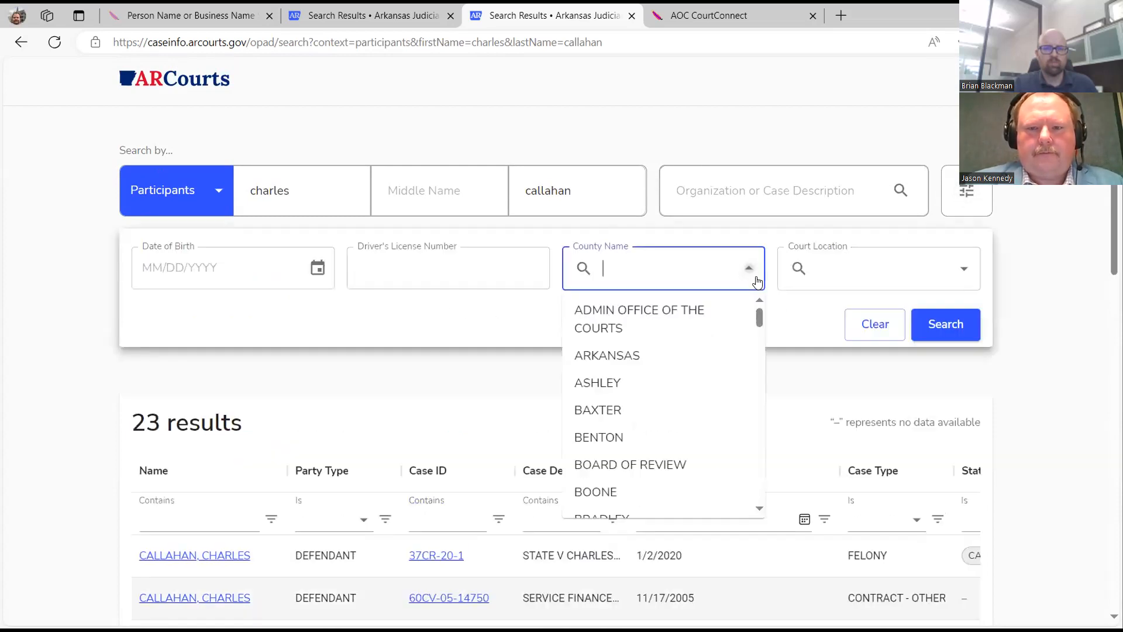
{"action": "type", "text": "joh"}
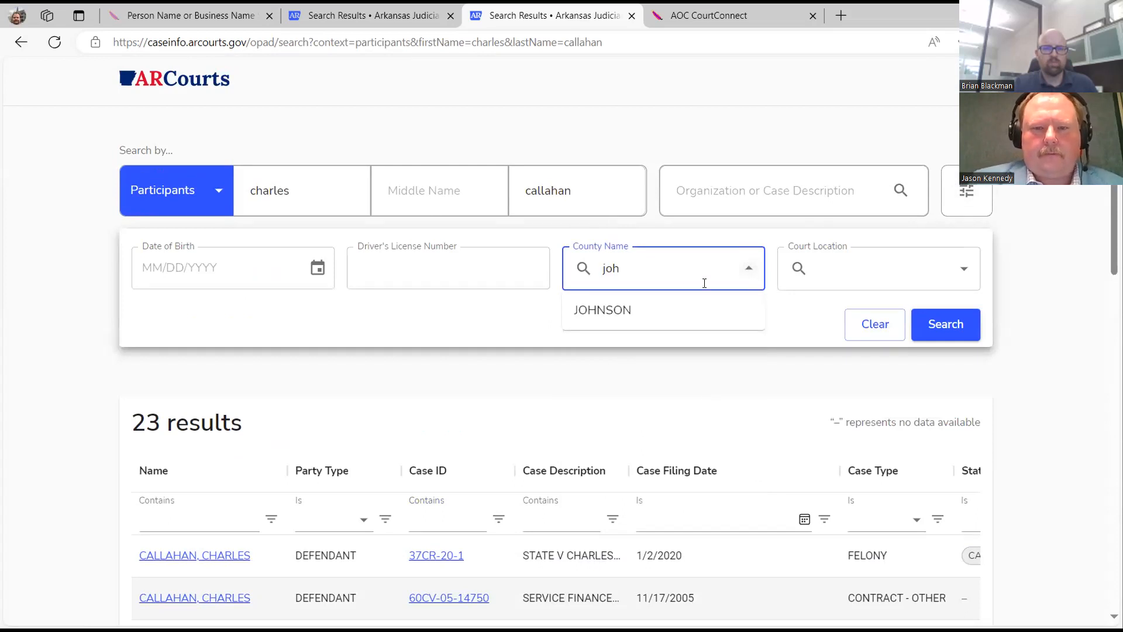
{"action": "left_click", "coordinate": [627, 310]}
{"action": "left_click", "coordinate": [932, 325]}
{"action": "scroll", "coordinate": [583, 371], "scroll_direction": "down", "scroll_amount": 1}
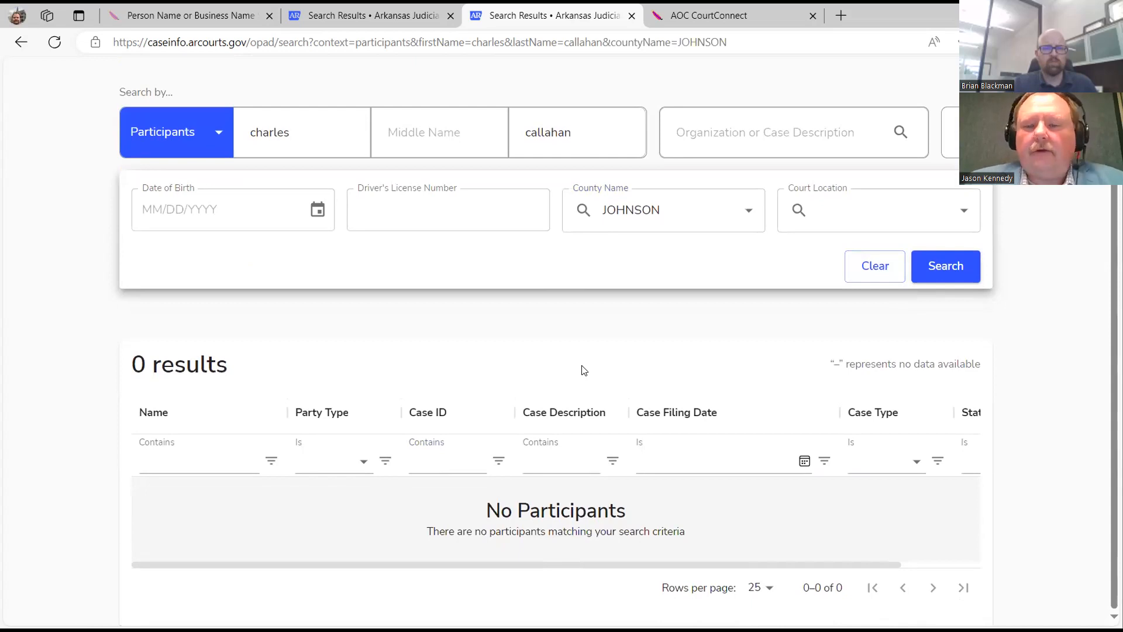
{"action": "left_click", "coordinate": [873, 267]}
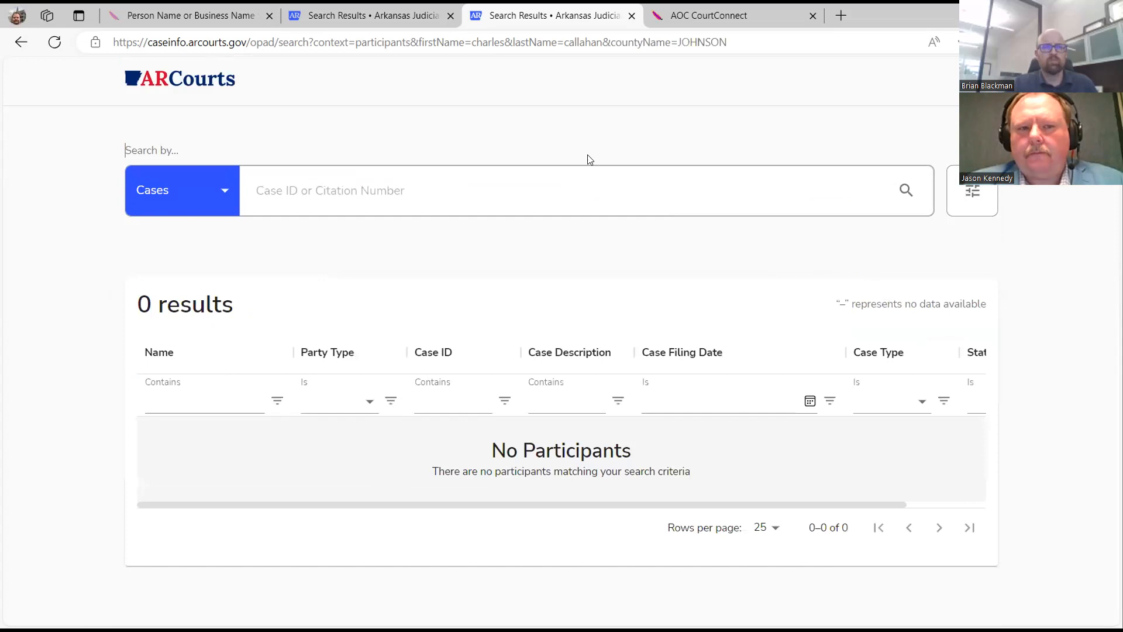
{"action": "left_click", "coordinate": [223, 198]}
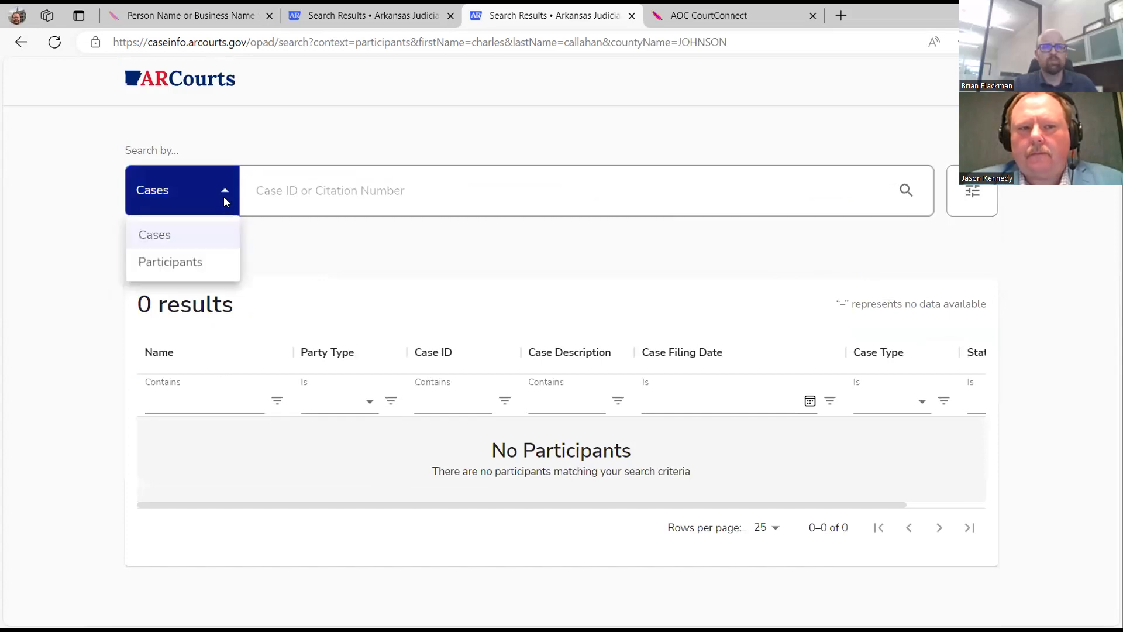
{"action": "left_click", "coordinate": [298, 193]}
{"action": "left_click", "coordinate": [298, 193]}
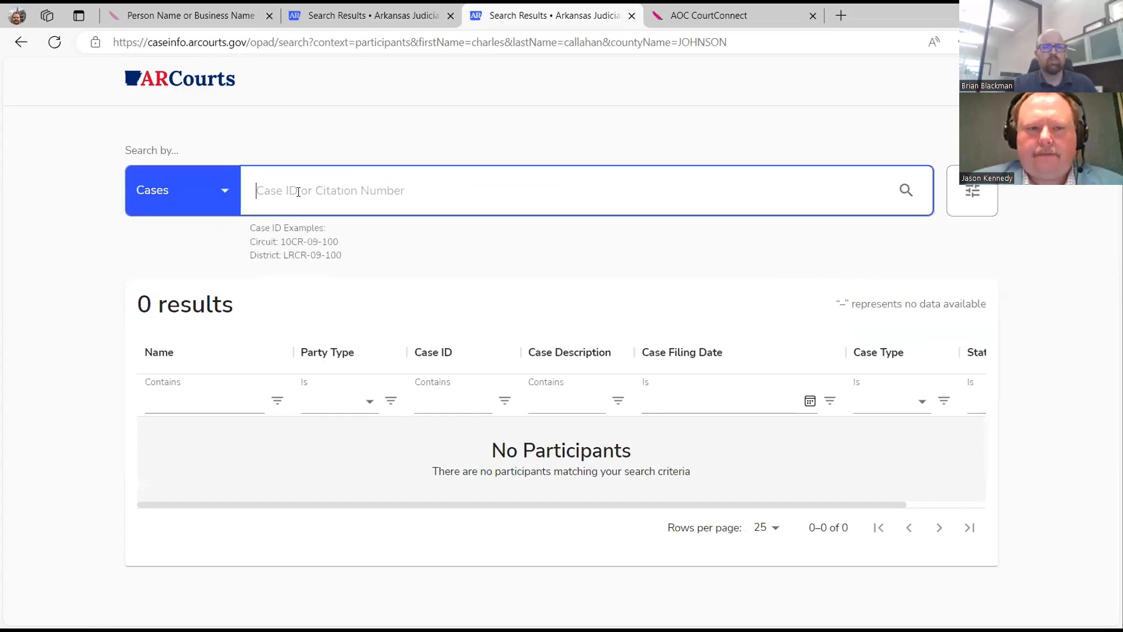
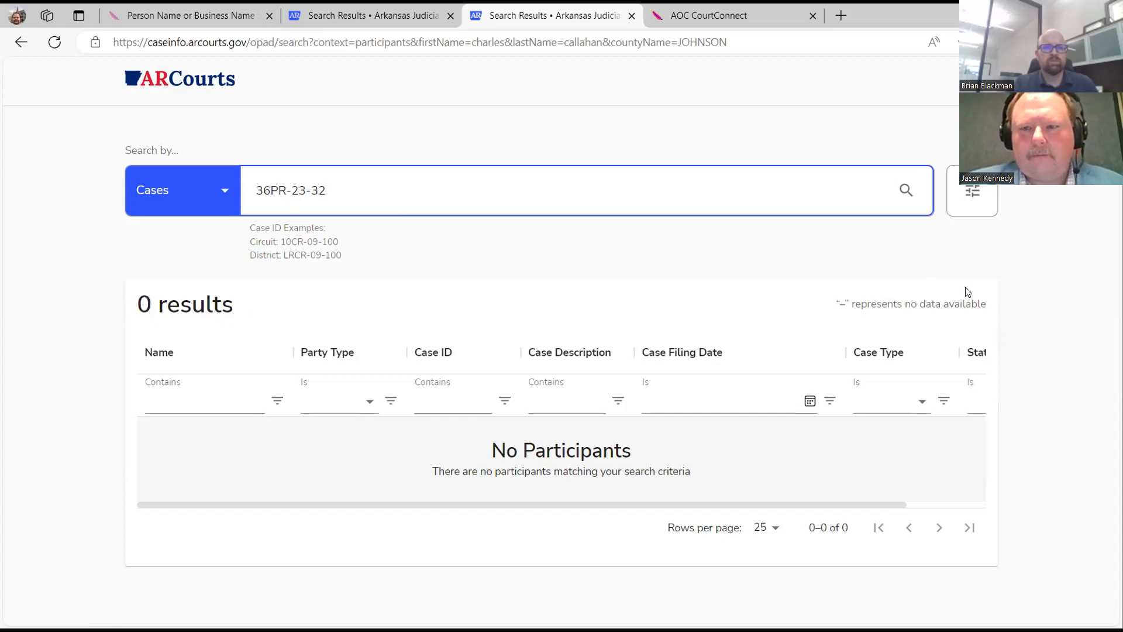
{"action": "left_click", "coordinate": [906, 190]}
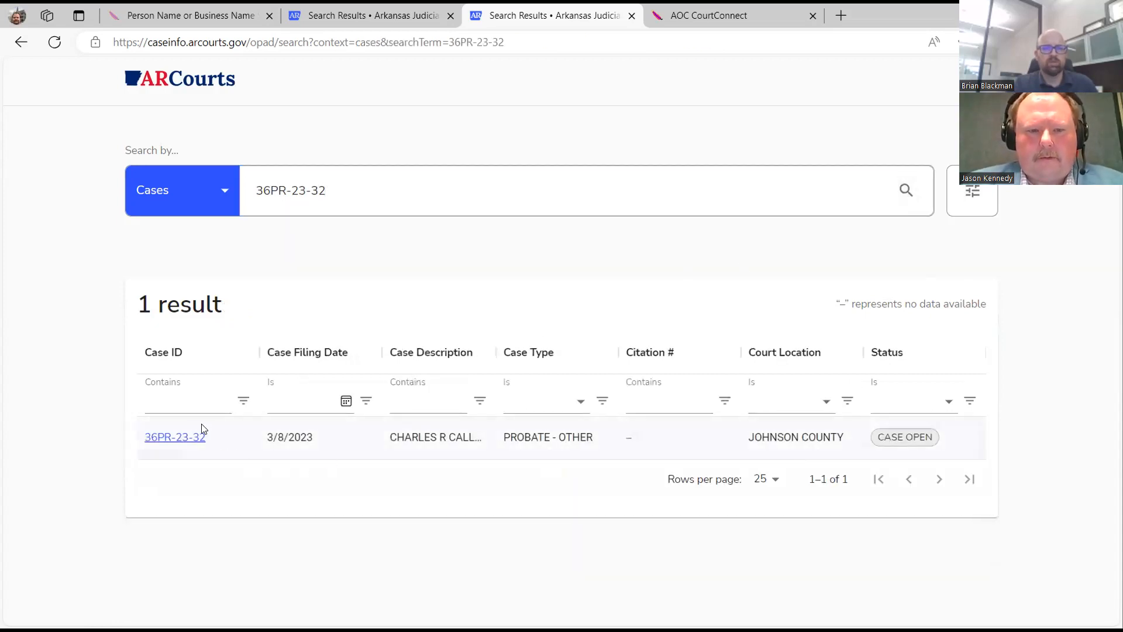
{"action": "left_click", "coordinate": [192, 437]}
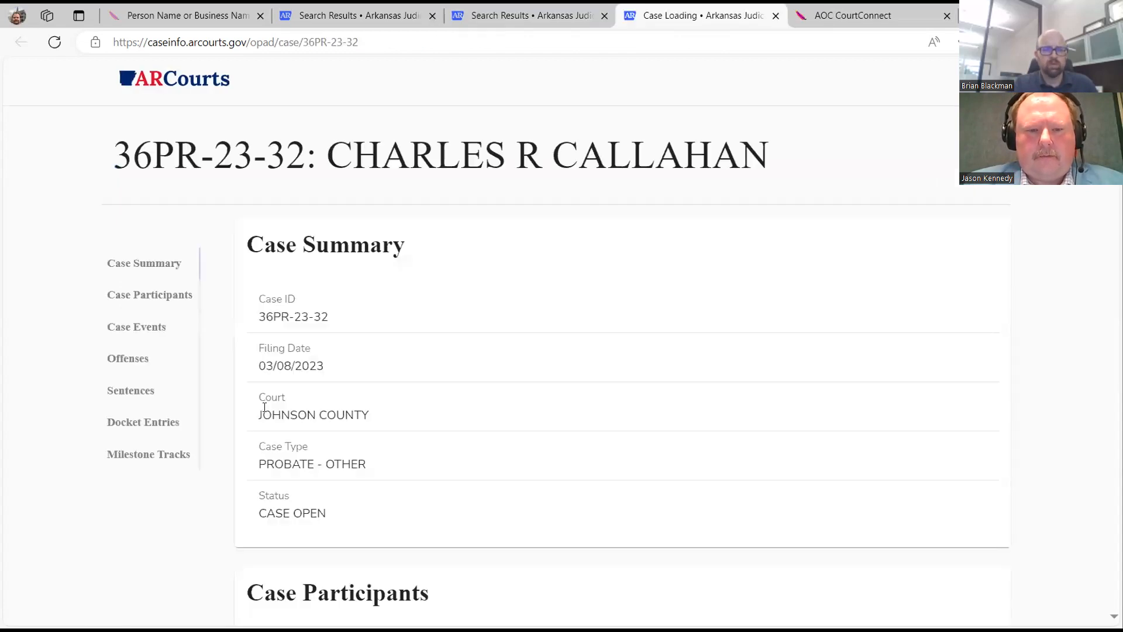
{"action": "scroll", "coordinate": [459, 373], "scroll_direction": "down", "scroll_amount": 5}
{"action": "scroll", "coordinate": [460, 374], "scroll_direction": "down", "scroll_amount": 2}
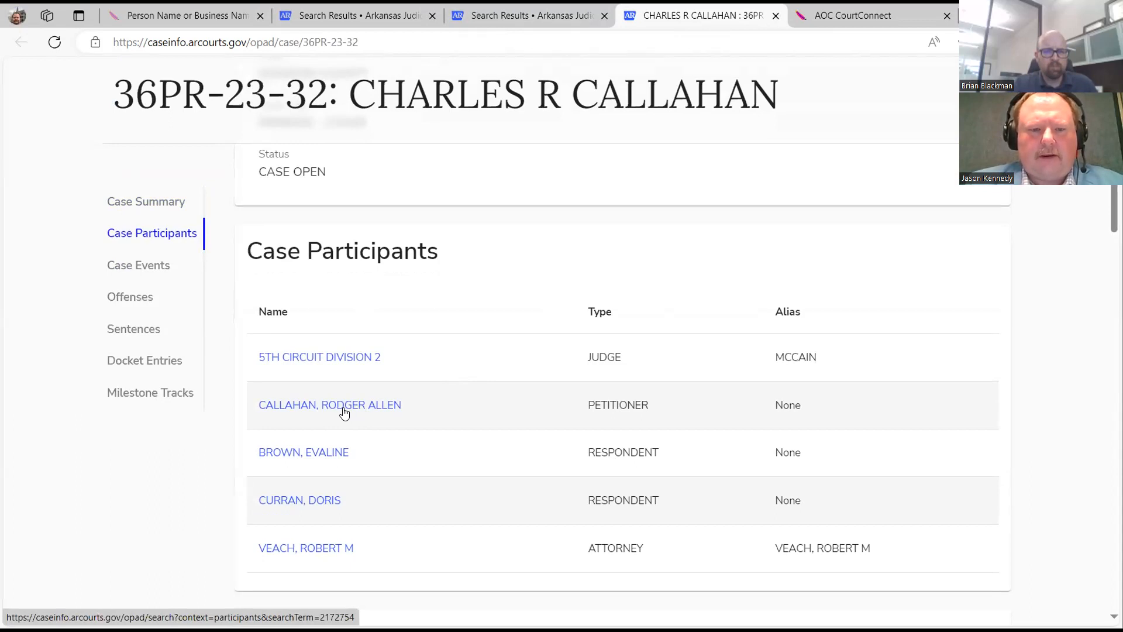
{"action": "scroll", "coordinate": [344, 412], "scroll_direction": "down", "scroll_amount": 2}
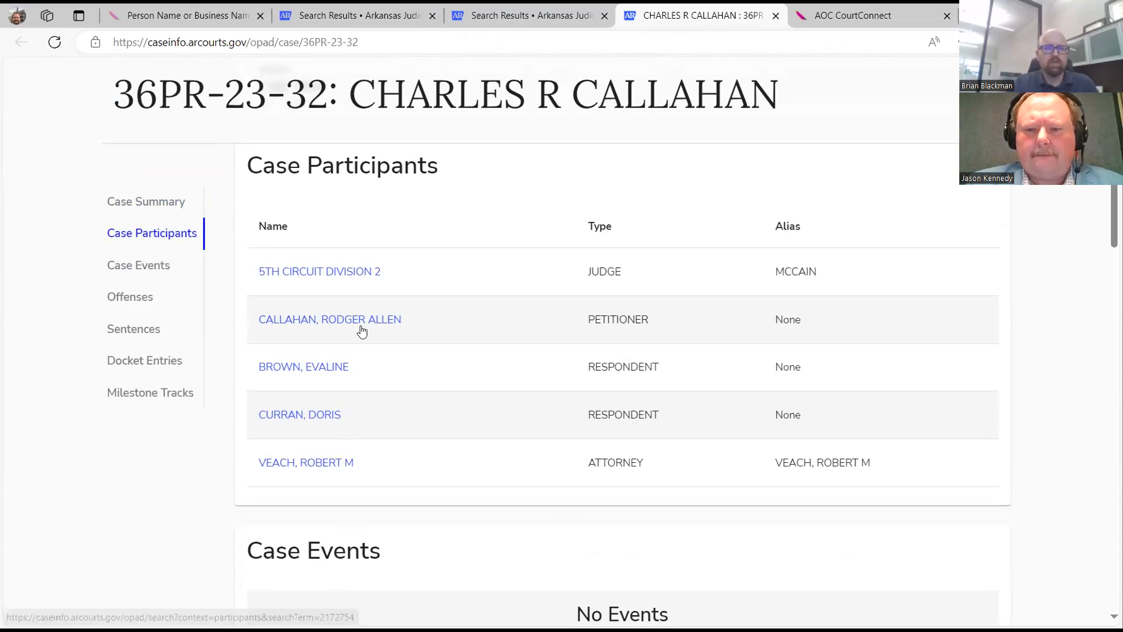
{"action": "scroll", "coordinate": [369, 332], "scroll_direction": "down", "scroll_amount": 6}
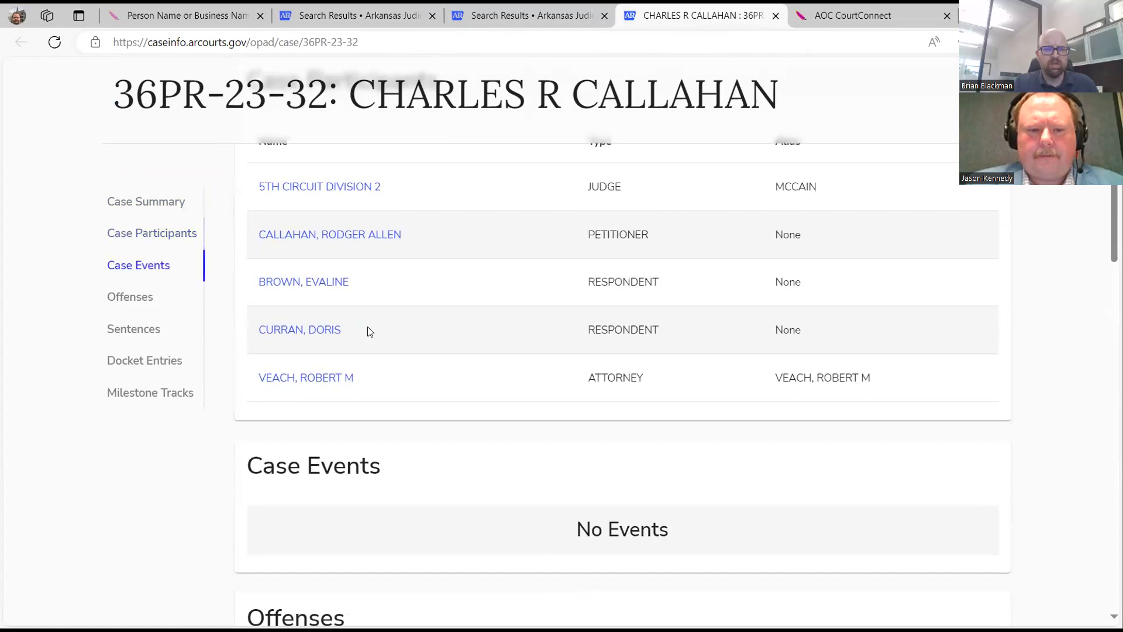
{"action": "scroll", "coordinate": [369, 332], "scroll_direction": "up", "scroll_amount": 2}
{"action": "scroll", "coordinate": [368, 332], "scroll_direction": "up", "scroll_amount": 4}
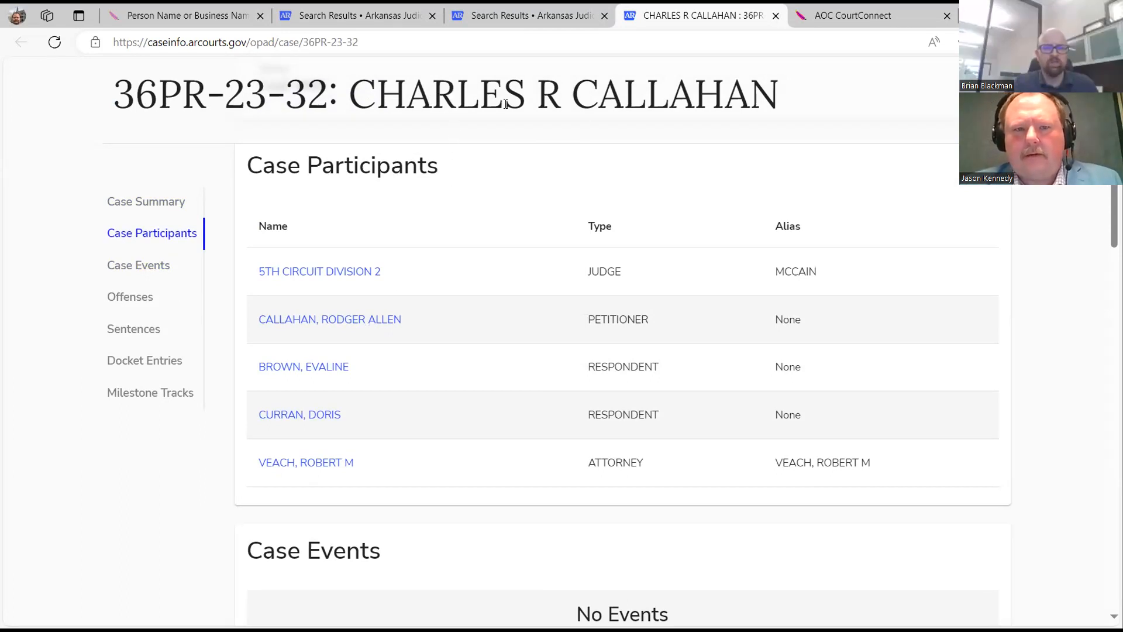
{"action": "scroll", "coordinate": [451, 209], "scroll_direction": "down", "scroll_amount": 3}
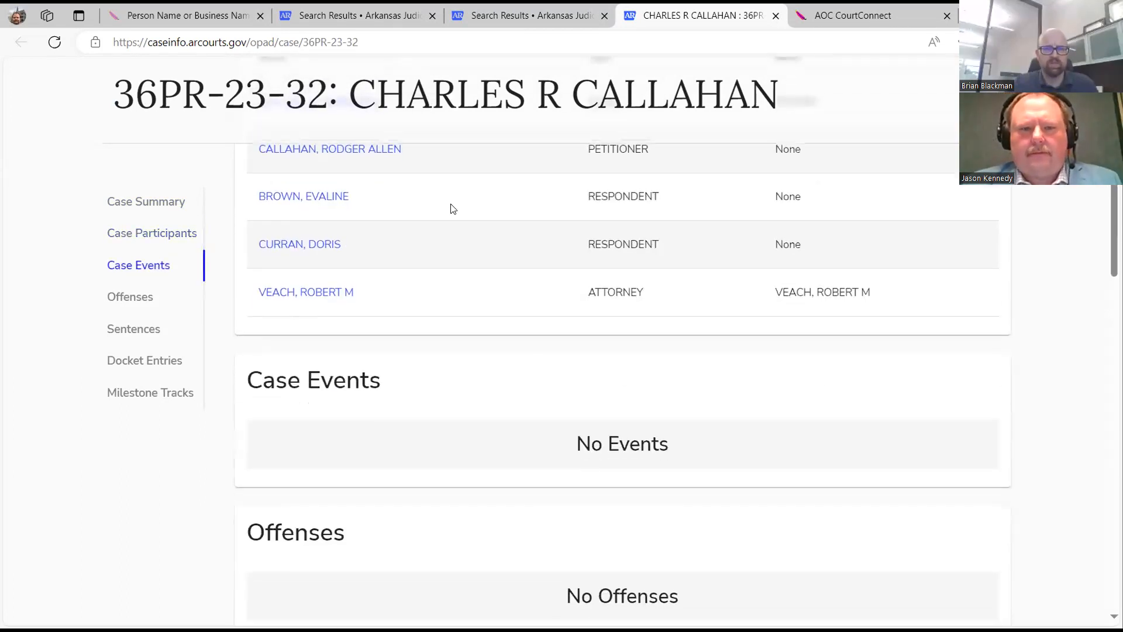
{"action": "scroll", "coordinate": [451, 209], "scroll_direction": "up", "scroll_amount": 3}
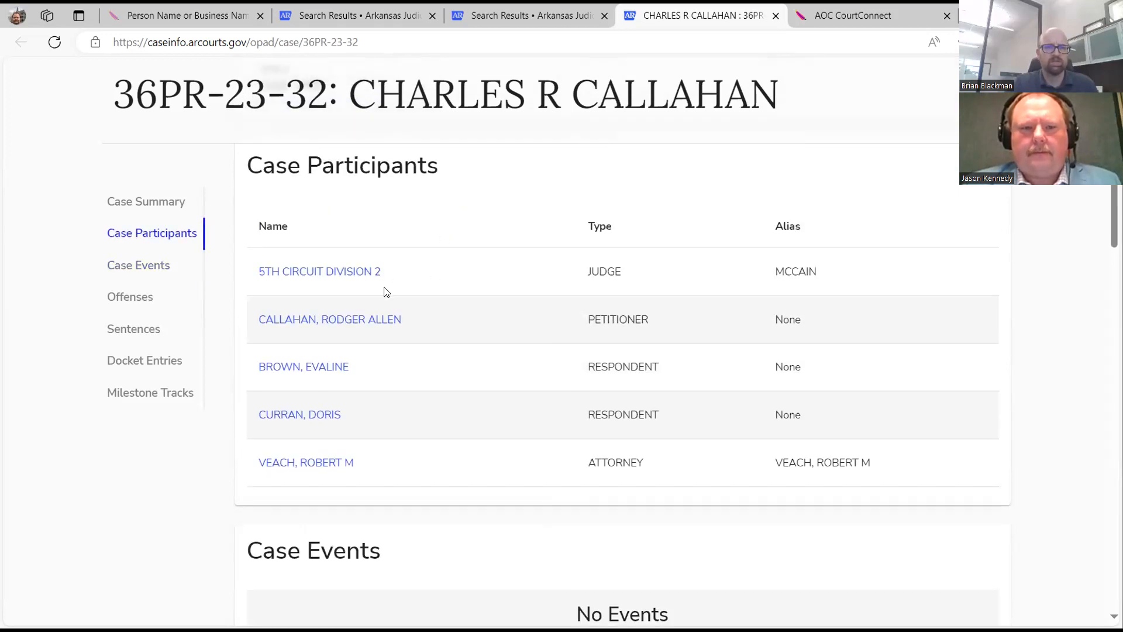
{"action": "scroll", "coordinate": [386, 291], "scroll_direction": "down", "scroll_amount": 1}
{"action": "scroll", "coordinate": [387, 291], "scroll_direction": "up", "scroll_amount": 3}
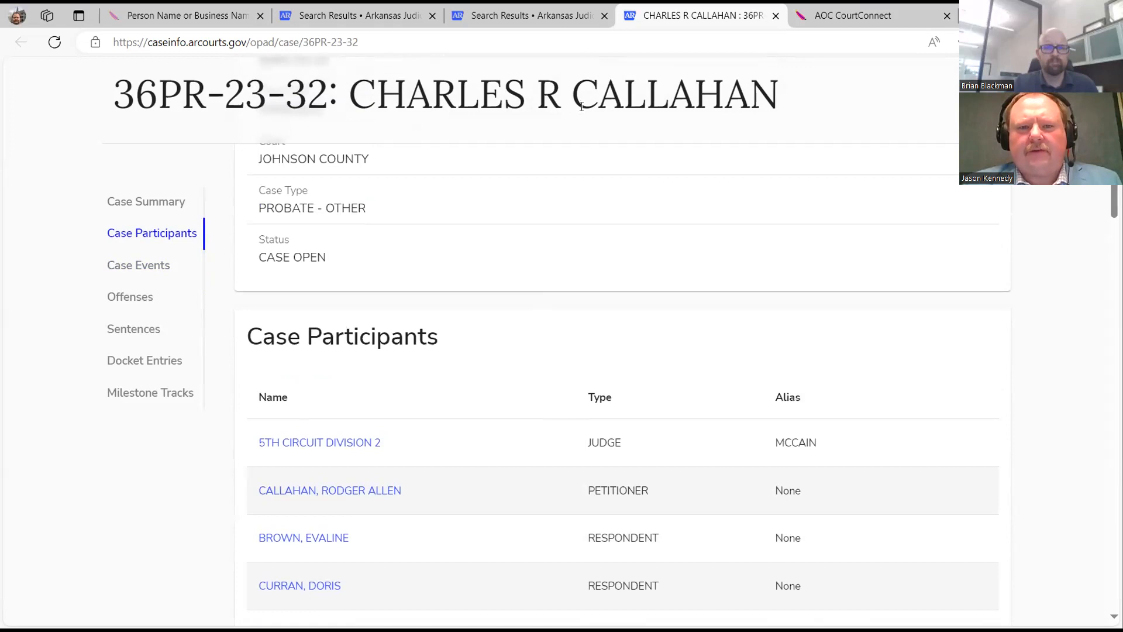
{"action": "scroll", "coordinate": [501, 413], "scroll_direction": "down", "scroll_amount": 3}
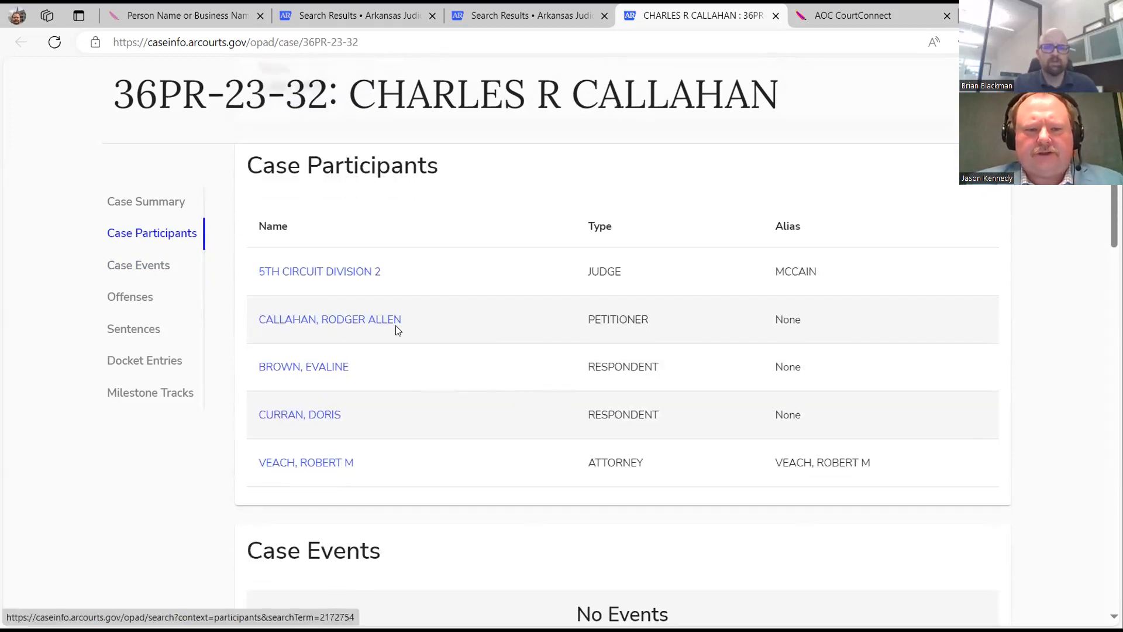
{"action": "scroll", "coordinate": [401, 329], "scroll_direction": "down", "scroll_amount": 3}
{"action": "scroll", "coordinate": [402, 329], "scroll_direction": "down", "scroll_amount": 3}
{"action": "scroll", "coordinate": [402, 329], "scroll_direction": "up", "scroll_amount": 6}
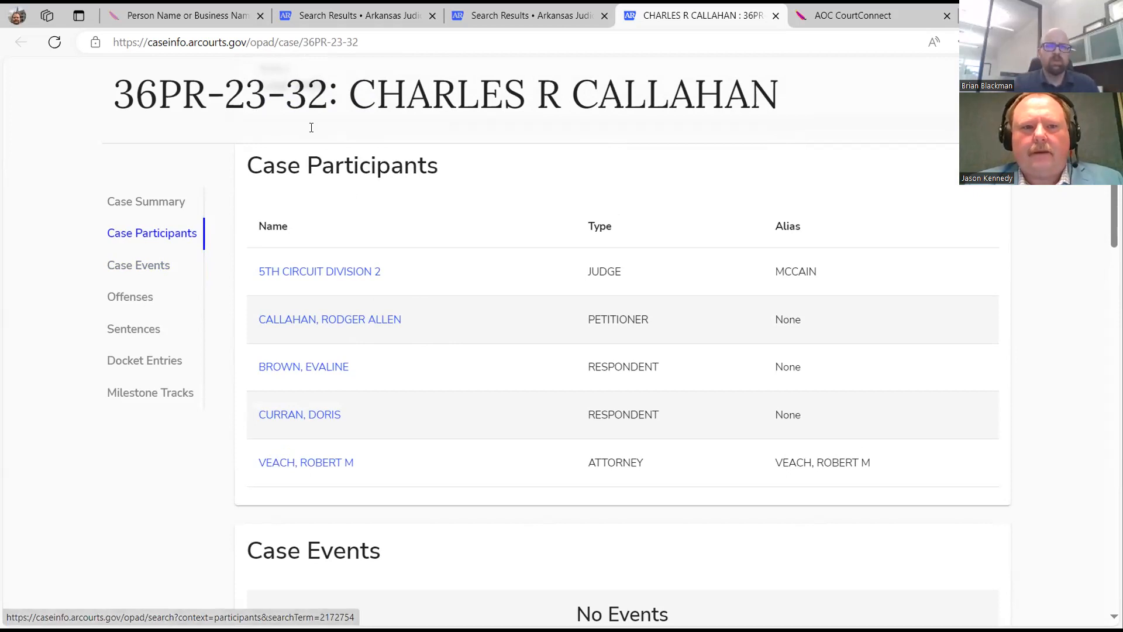
{"action": "scroll", "coordinate": [566, 256], "scroll_direction": "up", "scroll_amount": 4}
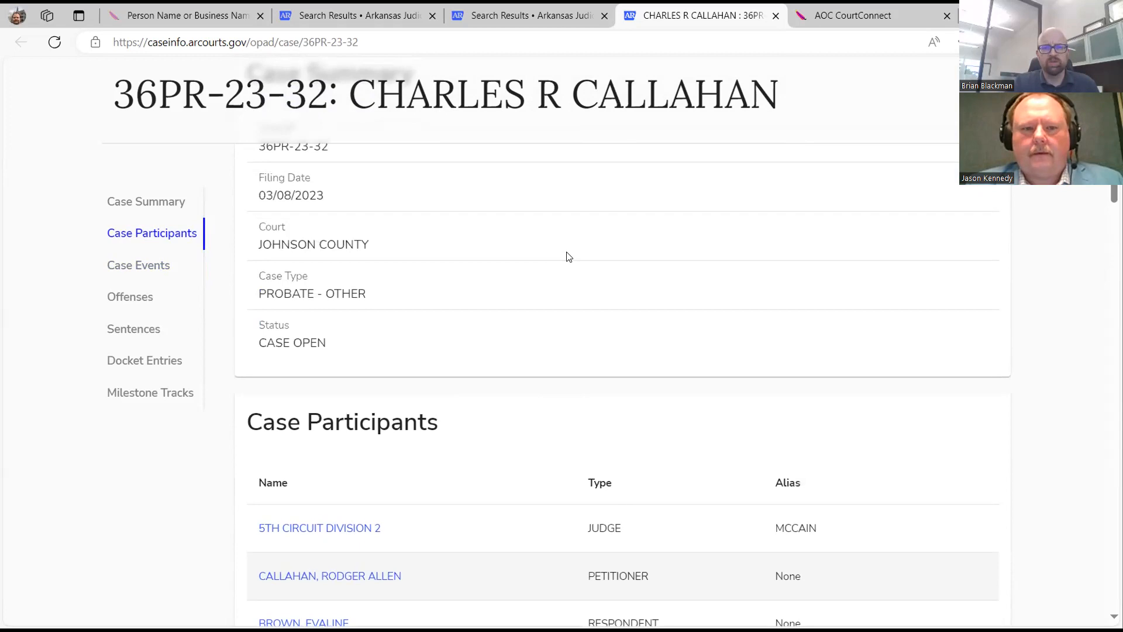
{"action": "scroll", "coordinate": [566, 262], "scroll_direction": "down", "scroll_amount": 3}
{"action": "left_click", "coordinate": [377, 404]}
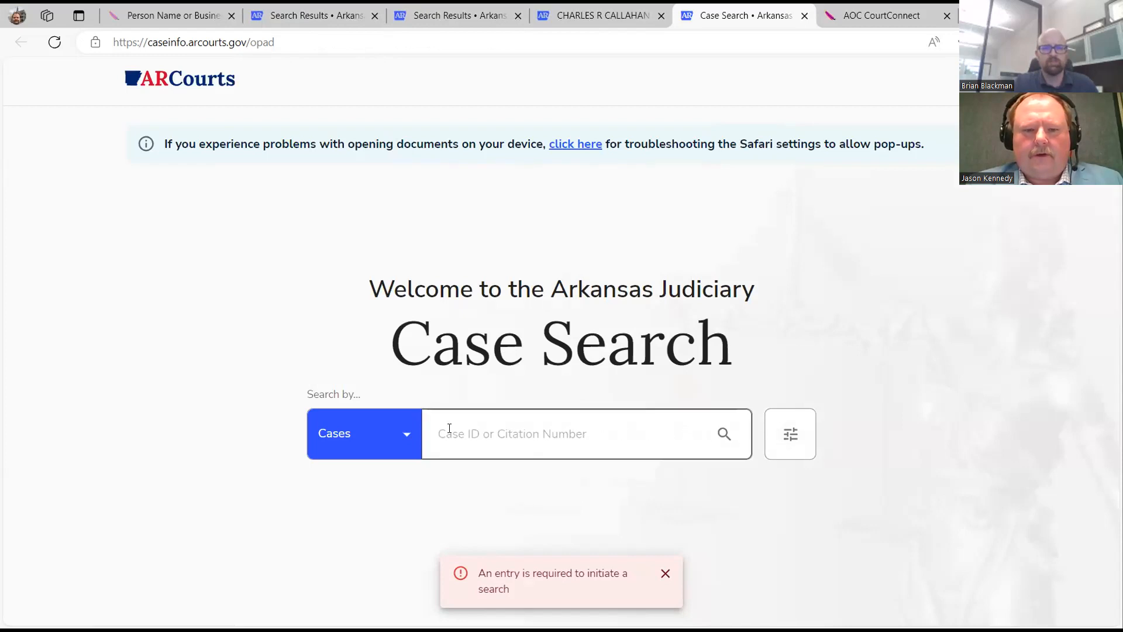
Switch the search type to Participants and focus the Organization or Case Description box.
{"action": "left_click", "coordinate": [413, 428]}
{"action": "left_click", "coordinate": [391, 501]}
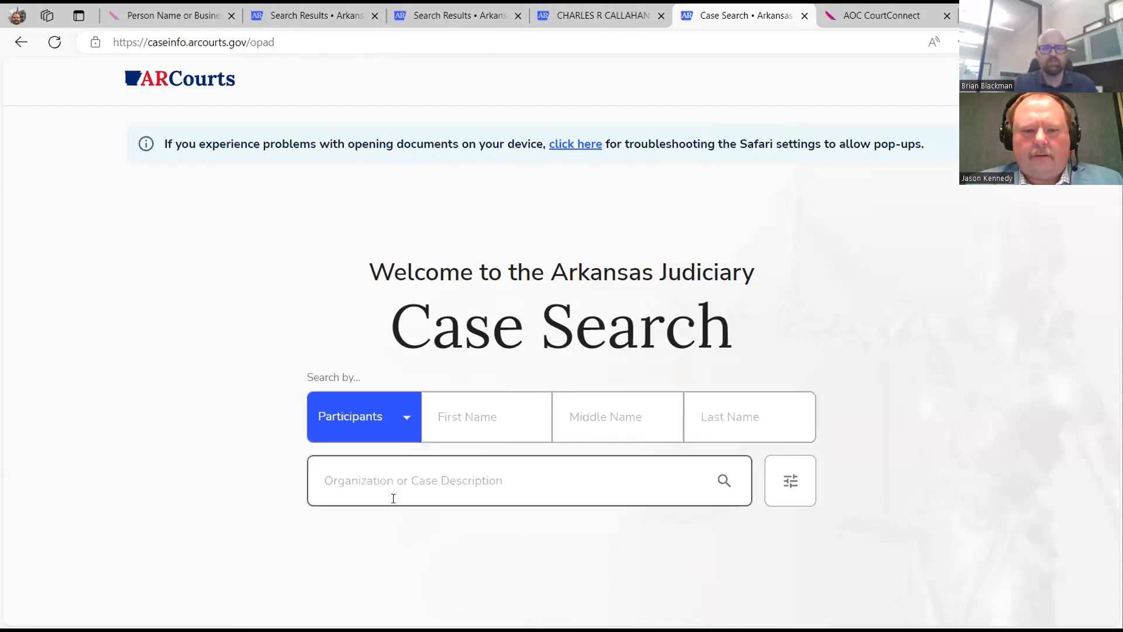
{"action": "left_click", "coordinate": [427, 488]}
{"action": "left_click", "coordinate": [671, 530]}
{"action": "left_click", "coordinate": [650, 486]}
{"action": "left_click", "coordinate": [655, 526]}
{"action": "left_click", "coordinate": [644, 496]}
{"action": "left_click", "coordinate": [667, 541]}
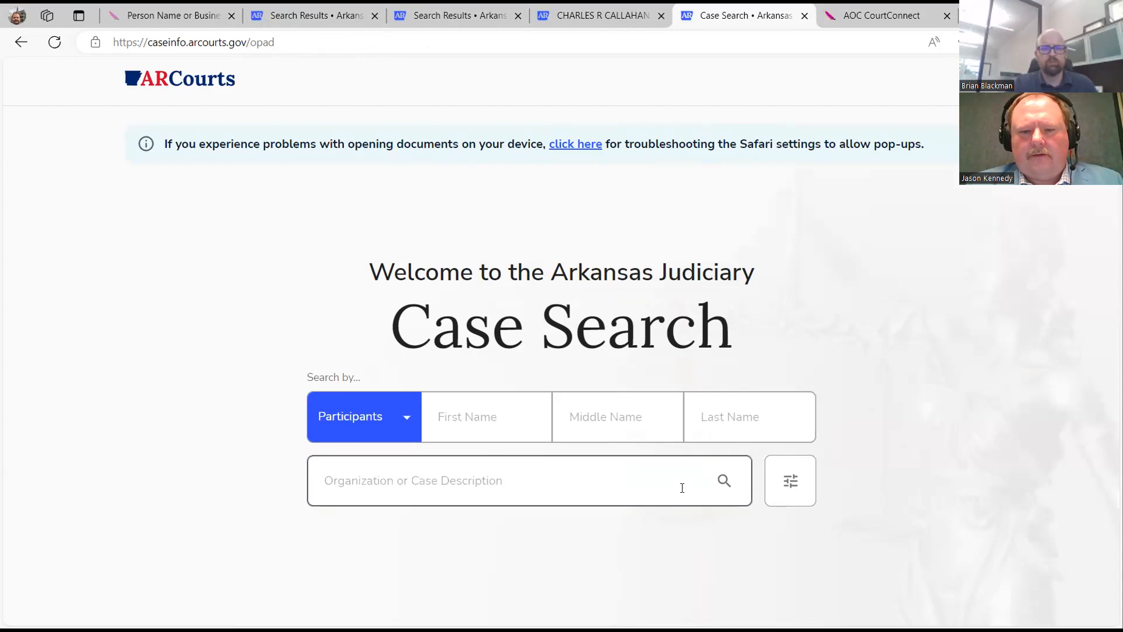
{"action": "left_click", "coordinate": [412, 476]}
{"action": "left_click", "coordinate": [654, 518]}
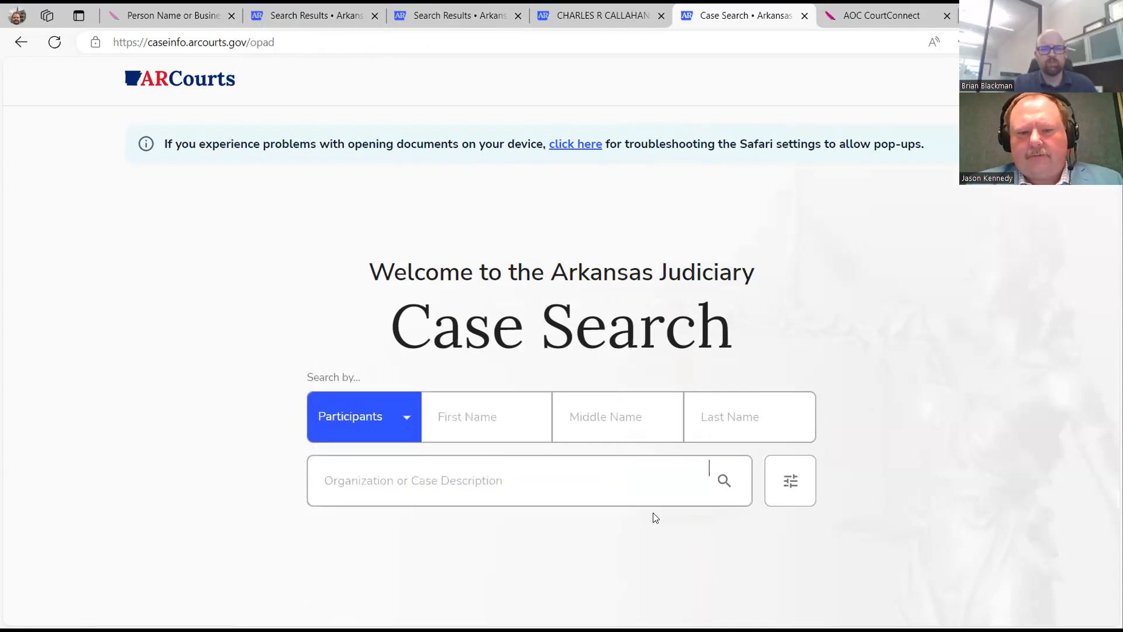
{"action": "left_click", "coordinate": [567, 478]}
{"action": "left_click", "coordinate": [663, 542]}
{"action": "left_click", "coordinate": [576, 485]}
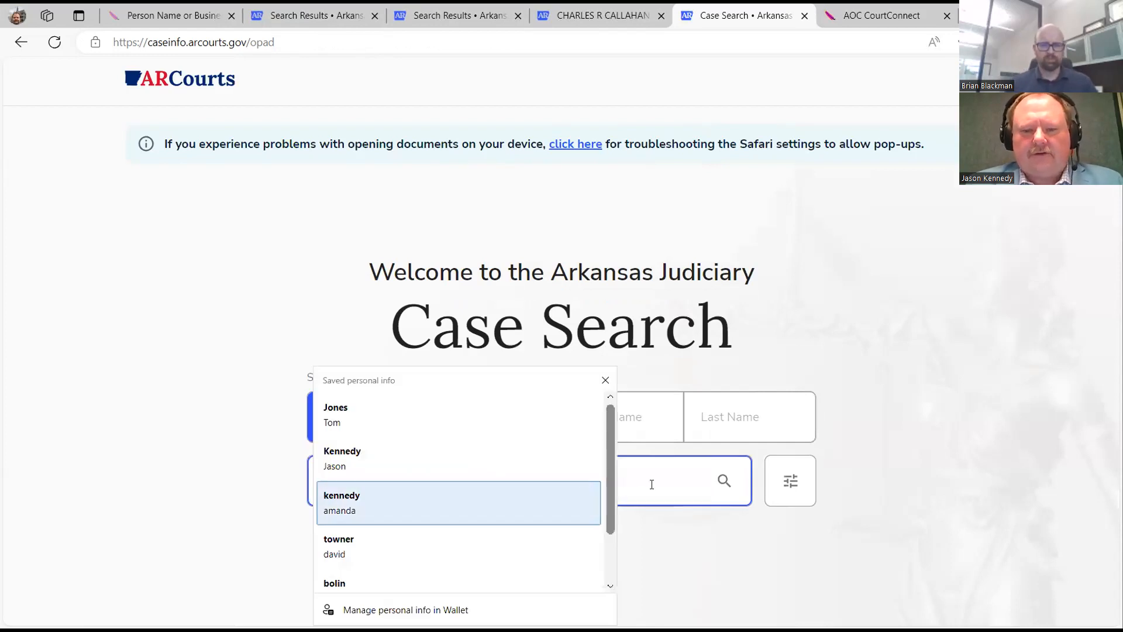
Search participants for the petitioner's full name, returning 121 results.
{"action": "left_click", "coordinate": [704, 563]}
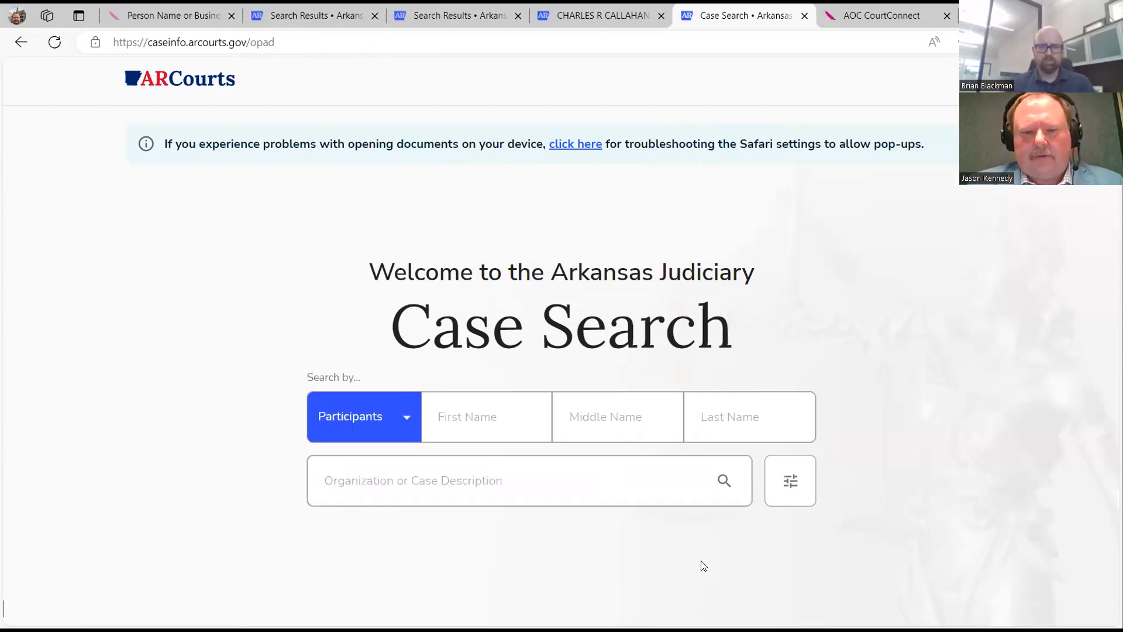
{"action": "left_click", "coordinate": [654, 481]}
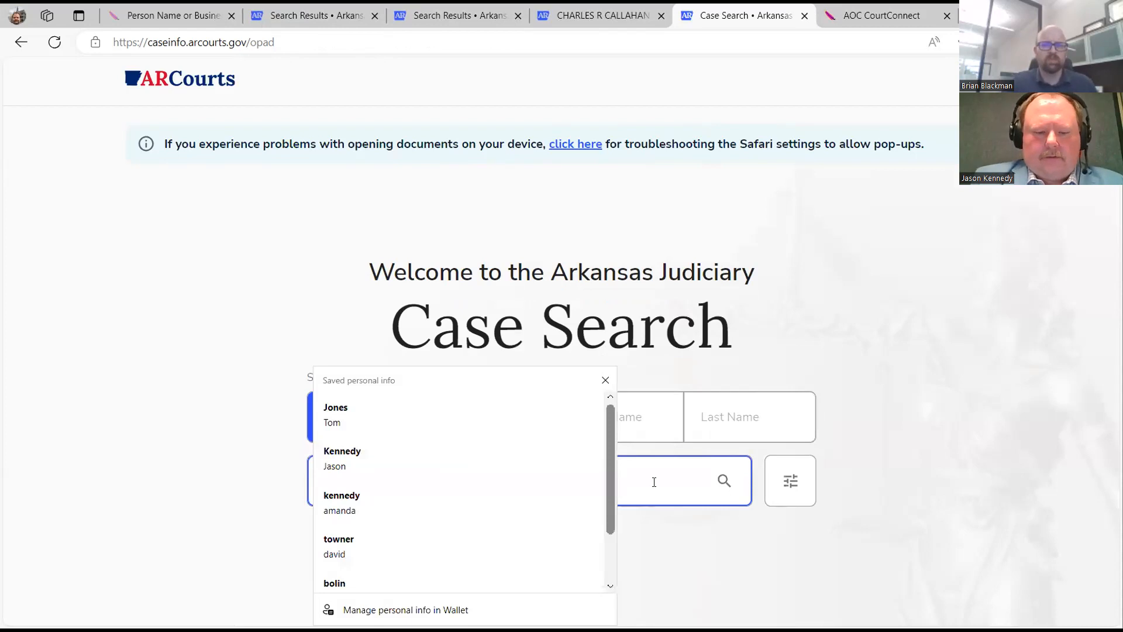
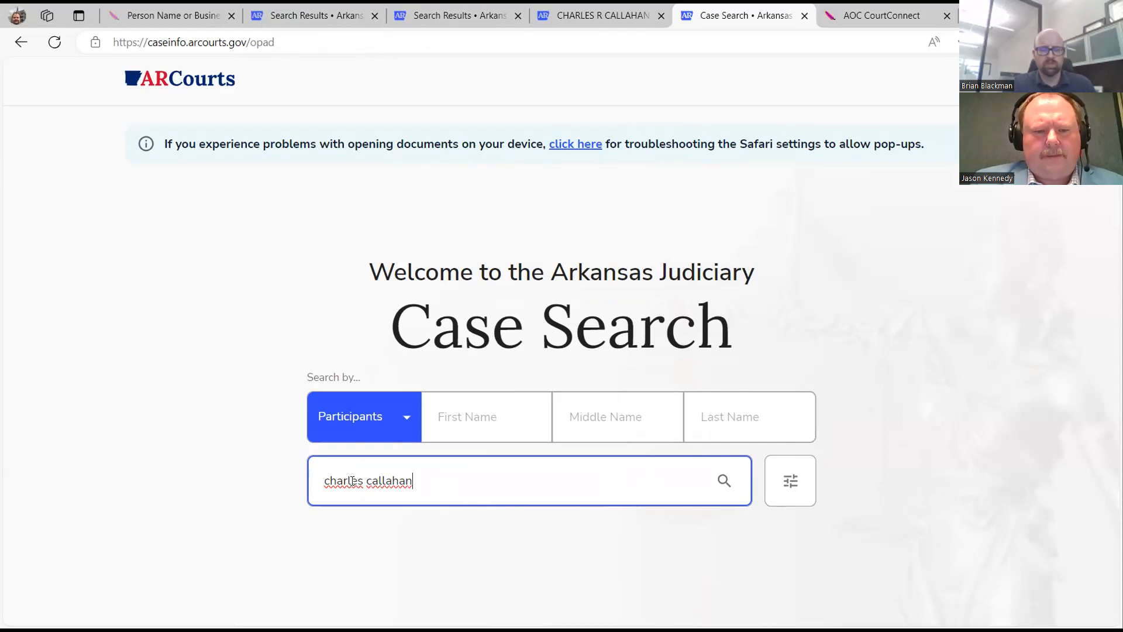
{"action": "left_click", "coordinate": [724, 481]}
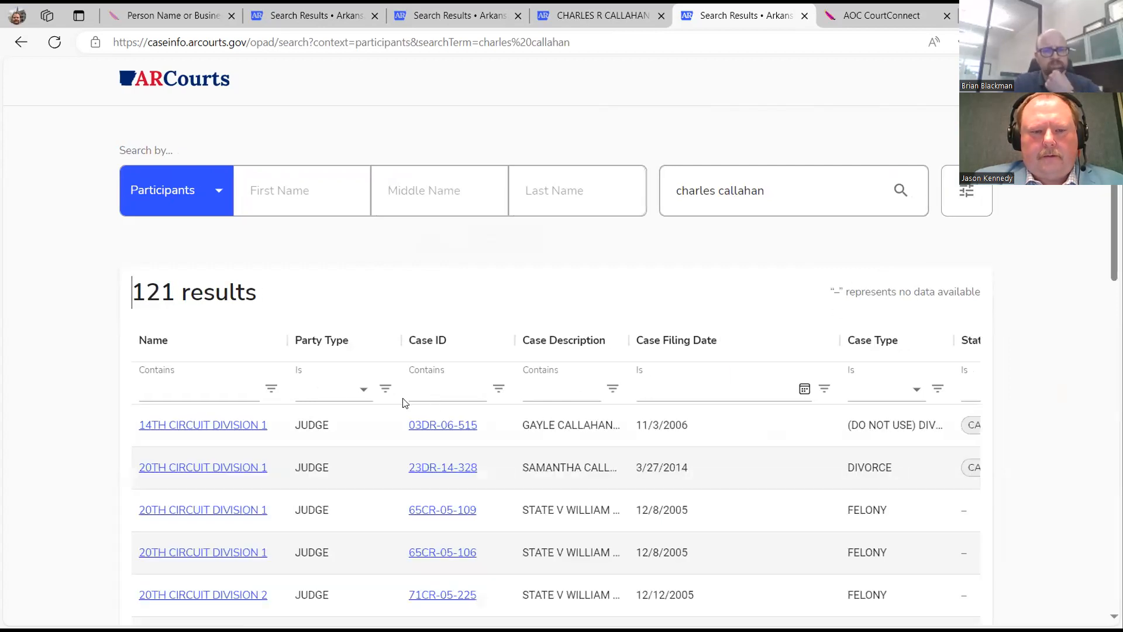
Filter the results' Case ID column to entries containing '36'.
{"action": "scroll", "coordinate": [351, 413], "scroll_direction": "down", "scroll_amount": 8}
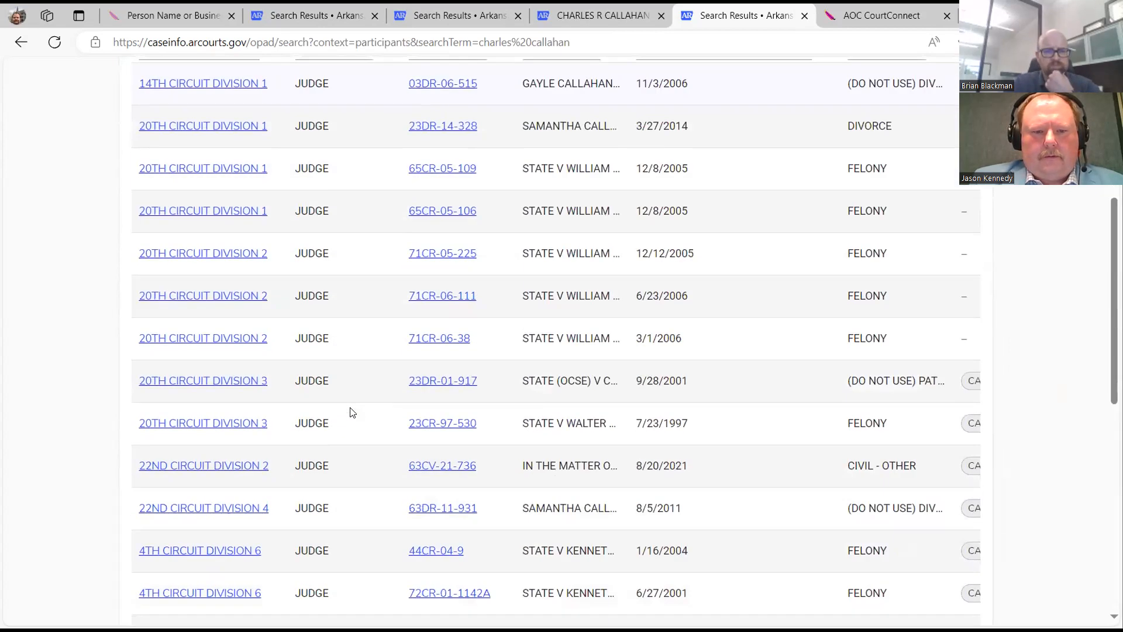
{"action": "scroll", "coordinate": [351, 412], "scroll_direction": "up", "scroll_amount": 5}
{"action": "scroll", "coordinate": [384, 391], "scroll_direction": "down", "scroll_amount": 4}
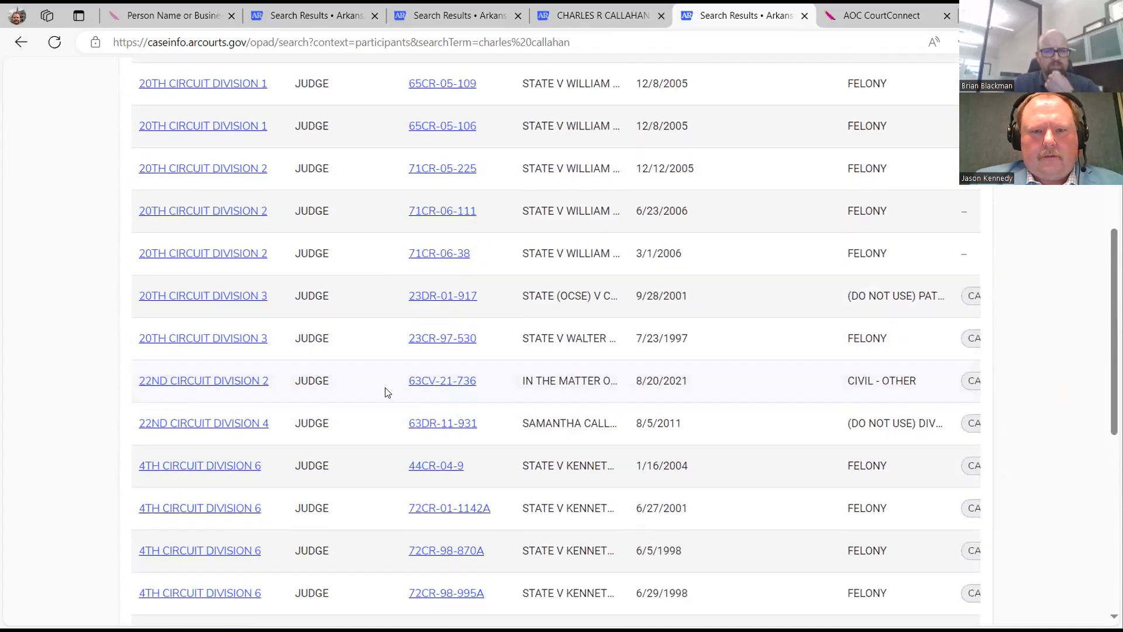
{"action": "scroll", "coordinate": [522, 410], "scroll_direction": "up", "scroll_amount": 7}
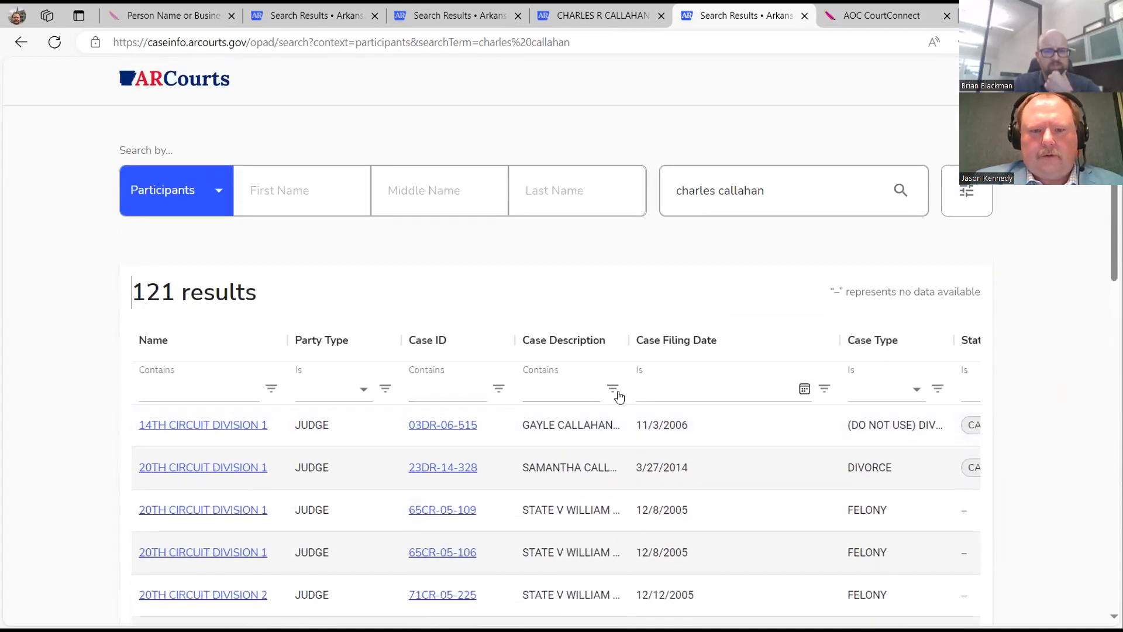
{"action": "left_click", "coordinate": [463, 382]}
{"action": "type", "text": "36"}
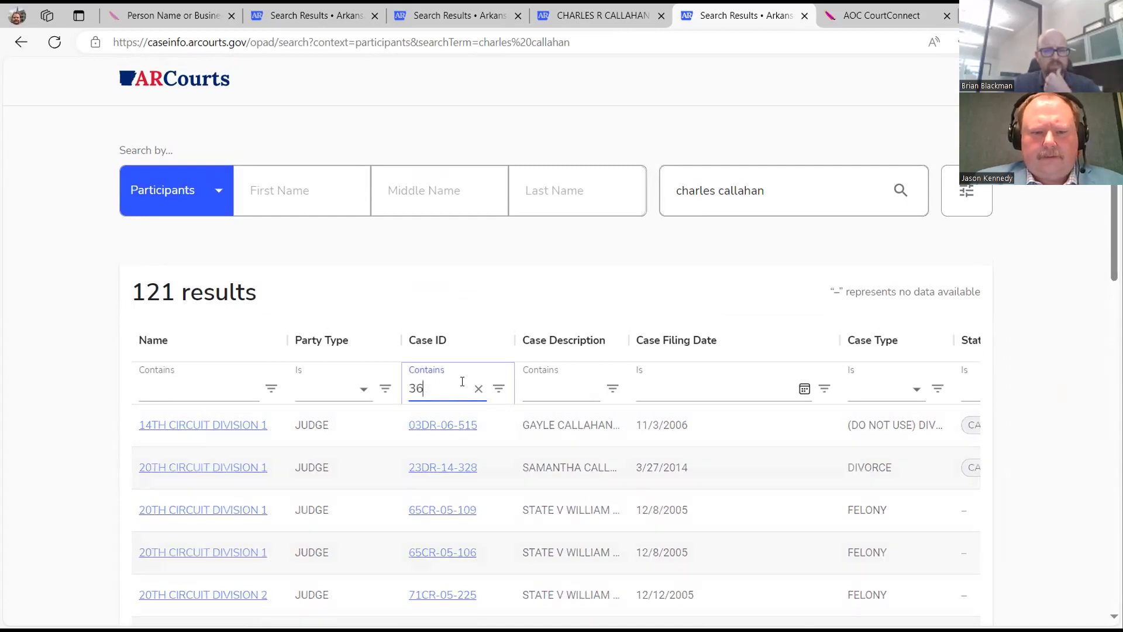
Sort the results by Case ID, clear the Case ID filter, and widen the Case Description column.
{"action": "left_click", "coordinate": [485, 334]}
{"action": "key", "text": "Return"}
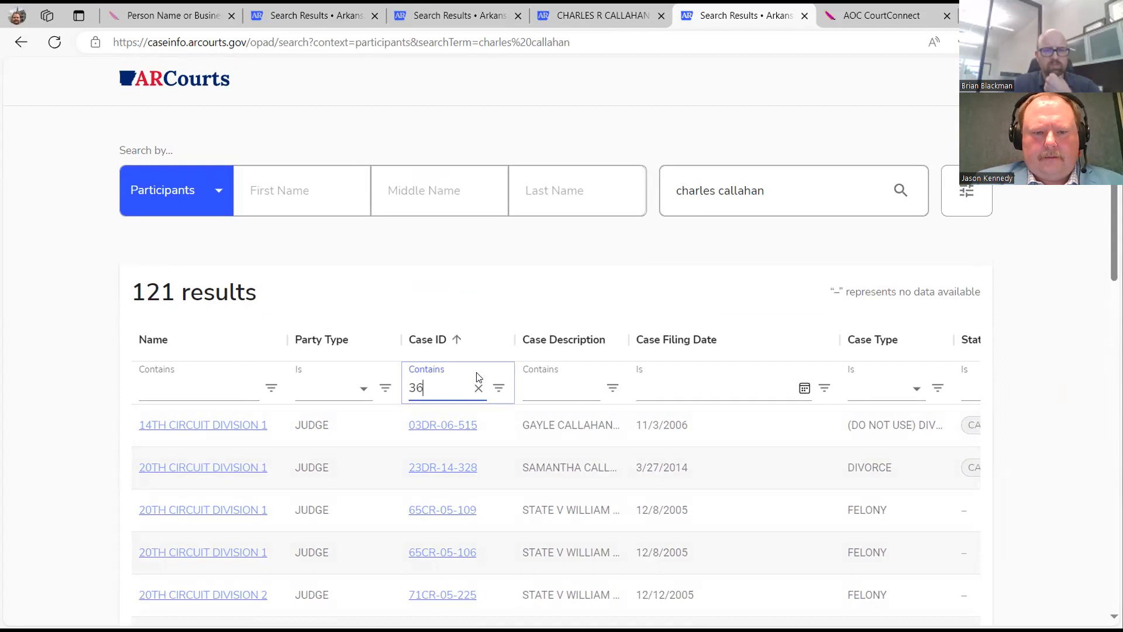
{"action": "type", "text": "pr"}
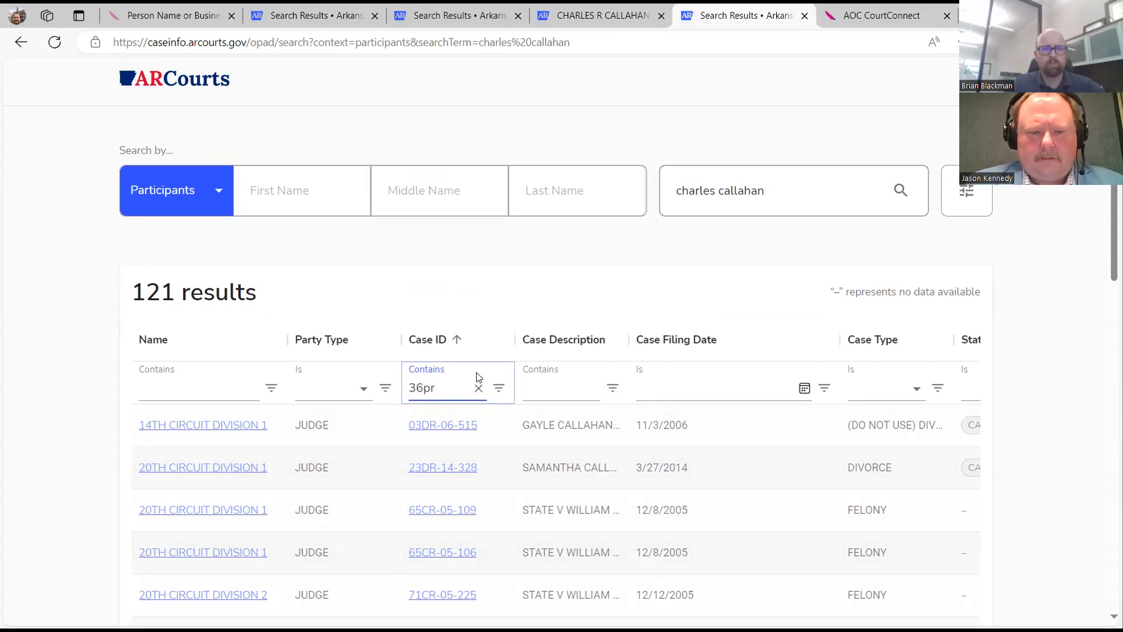
{"action": "key", "text": "BackSpace"}
{"action": "key", "text": "BackSpace"}
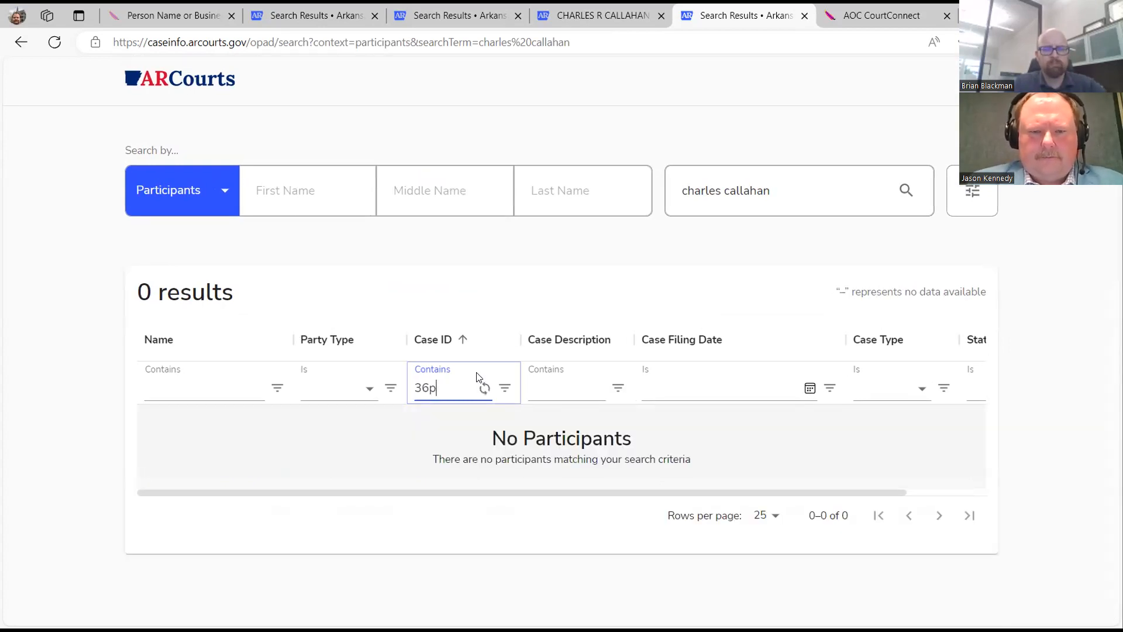
{"action": "type", "text": "p"}
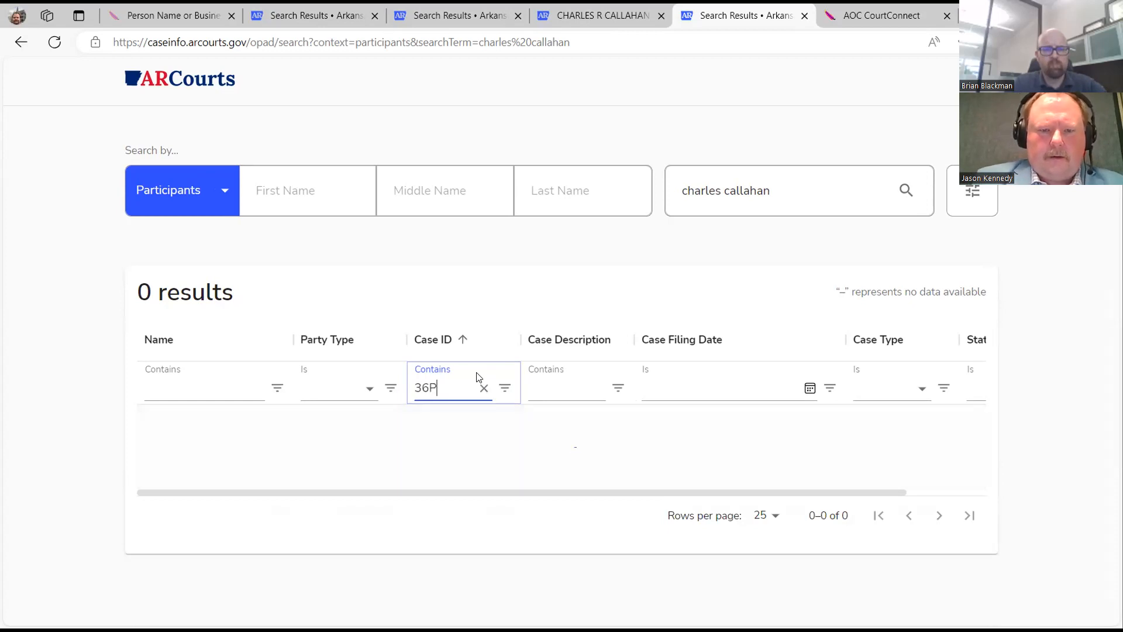
{"action": "key", "text": "BackSpace"}
{"action": "key", "text": "BackSpace"}
{"action": "key", "text": "BackSpace"}
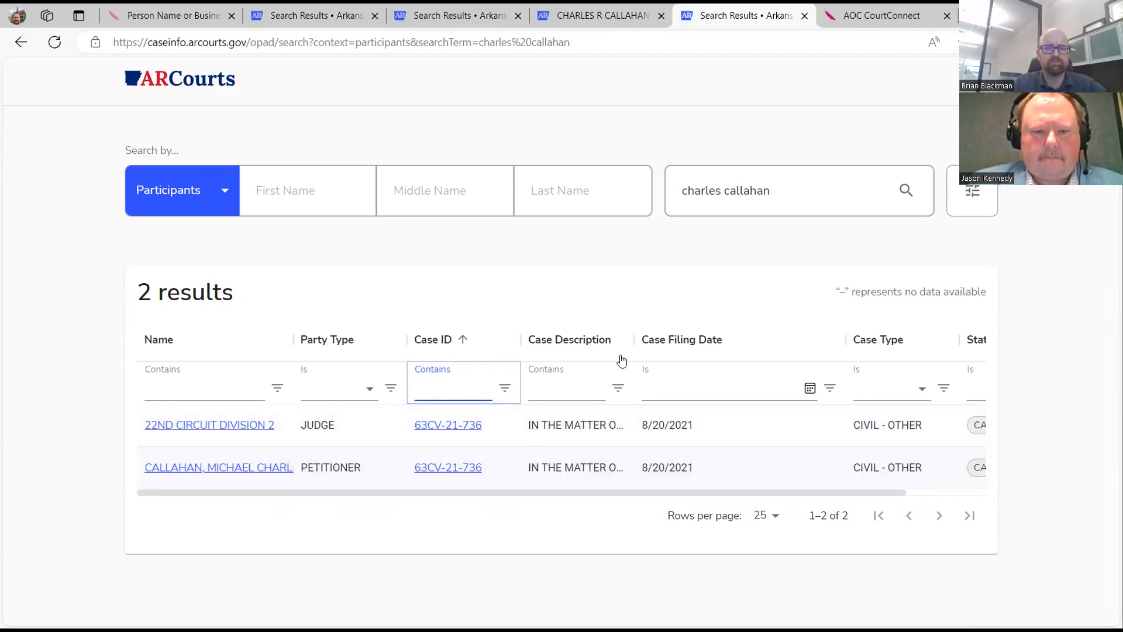
{"action": "left_click_drag", "start_coordinate": [636, 339], "coordinate": [827, 343]}
{"action": "left_click_drag", "start_coordinate": [634, 339], "coordinate": [781, 339]}
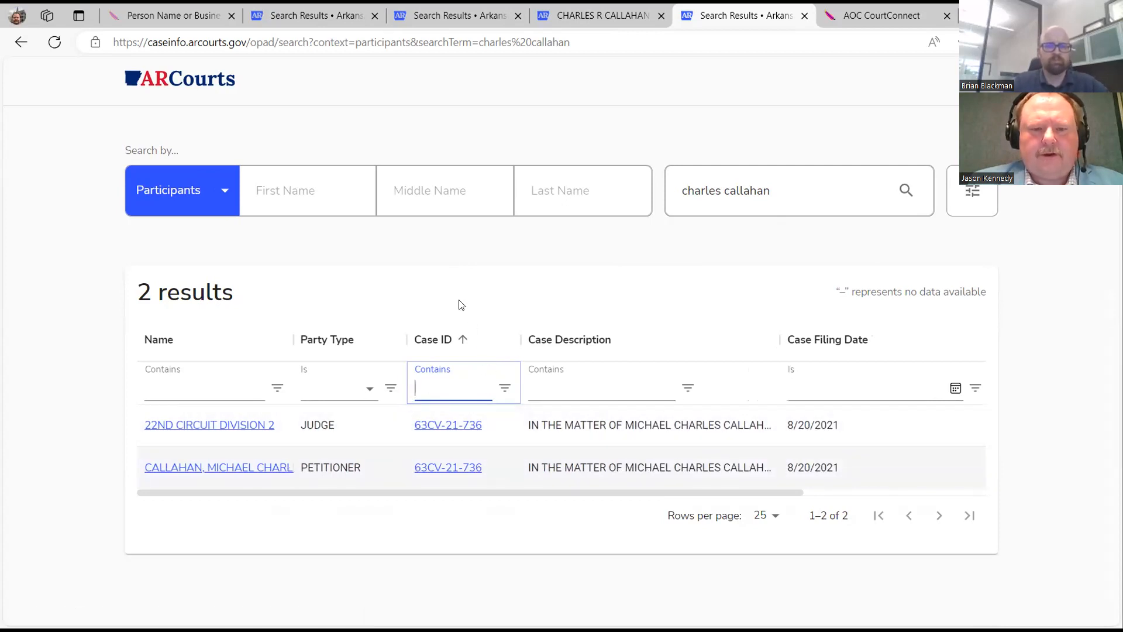
Clear the search text and enter the petitioner's partial last name and first name.
{"action": "left_click", "coordinate": [852, 197]}
{"action": "key", "text": "BackSpace"}
{"action": "key", "text": "ctrl+a"}
{"action": "key", "text": "BackSpace"}
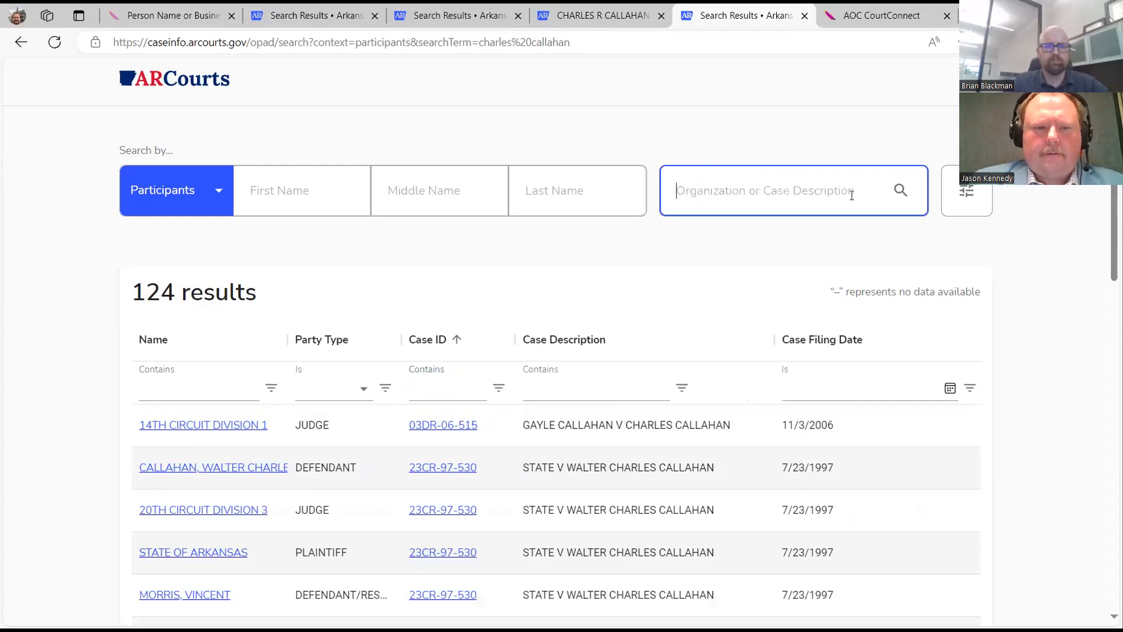
{"action": "left_click", "coordinate": [442, 193]}
{"action": "left_click", "coordinate": [525, 190]}
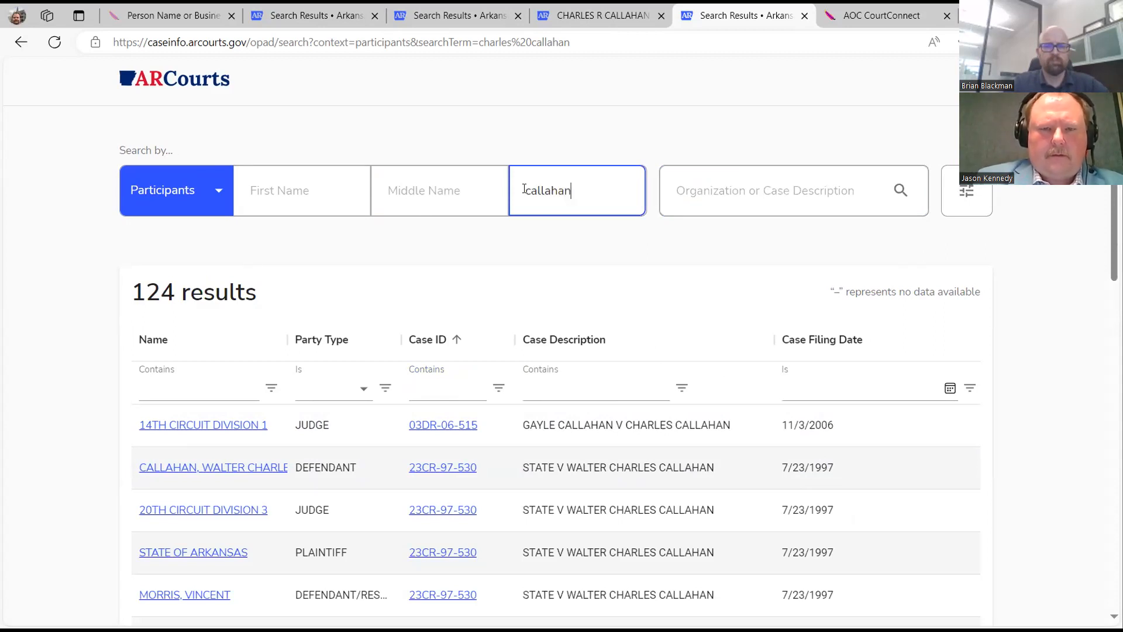
{"action": "left_click", "coordinate": [293, 191]}
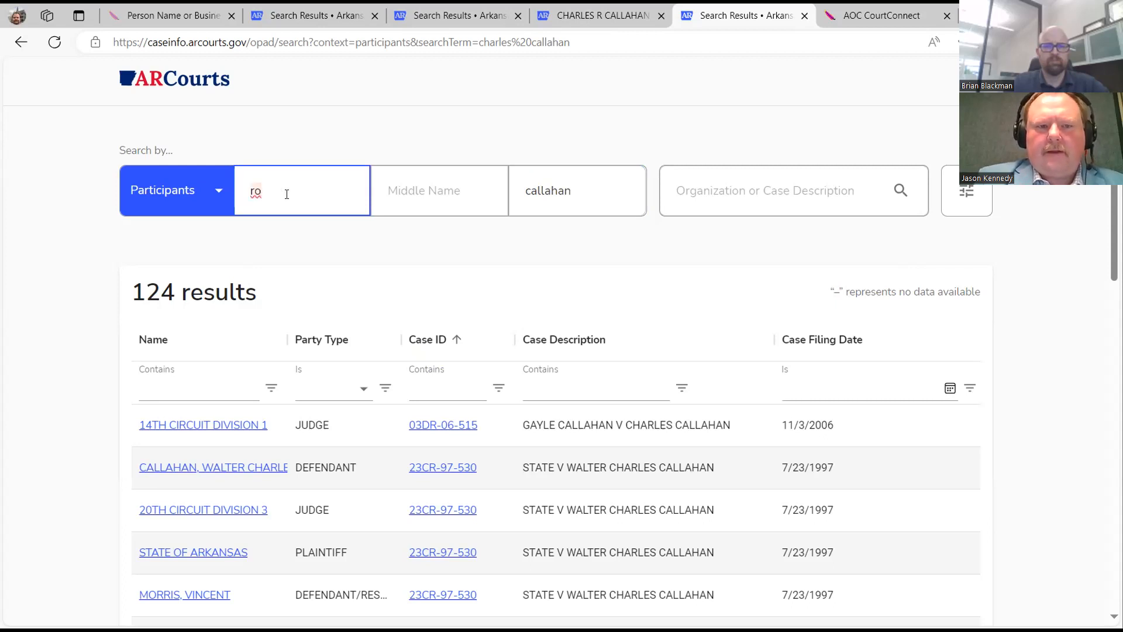
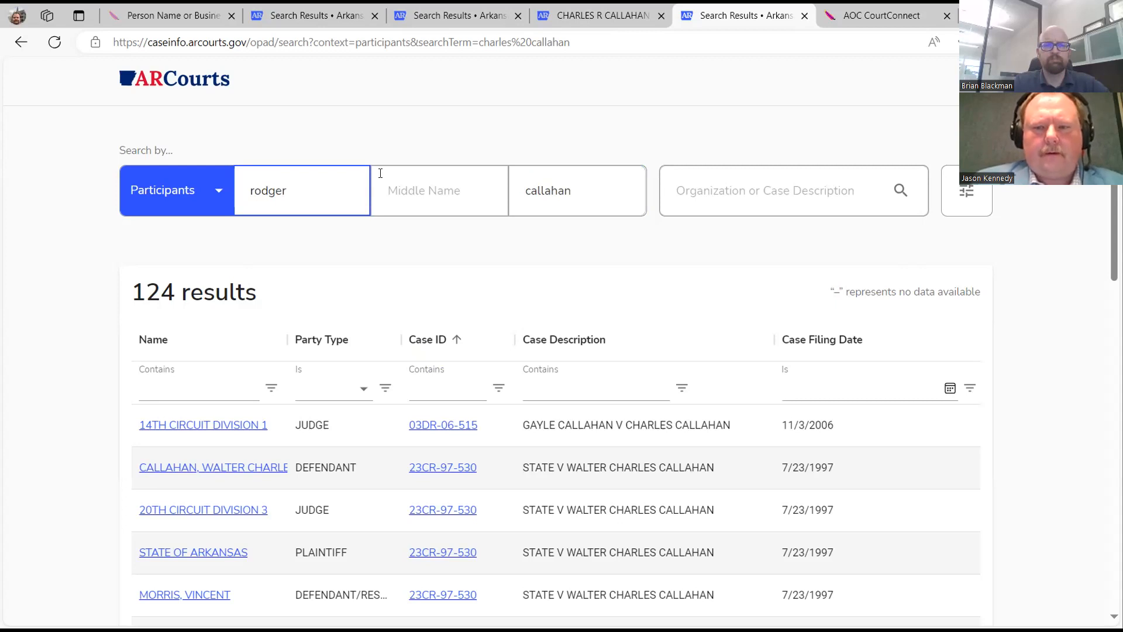
{"action": "left_click", "coordinate": [966, 191]}
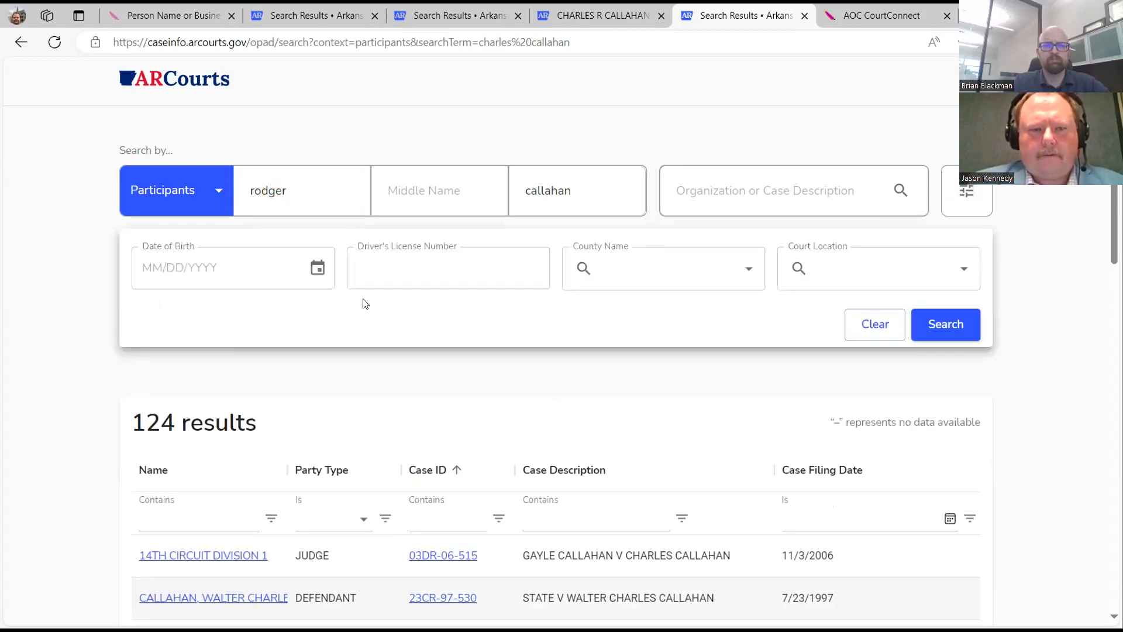
{"action": "left_click", "coordinate": [639, 278]}
{"action": "type", "text": "jo"}
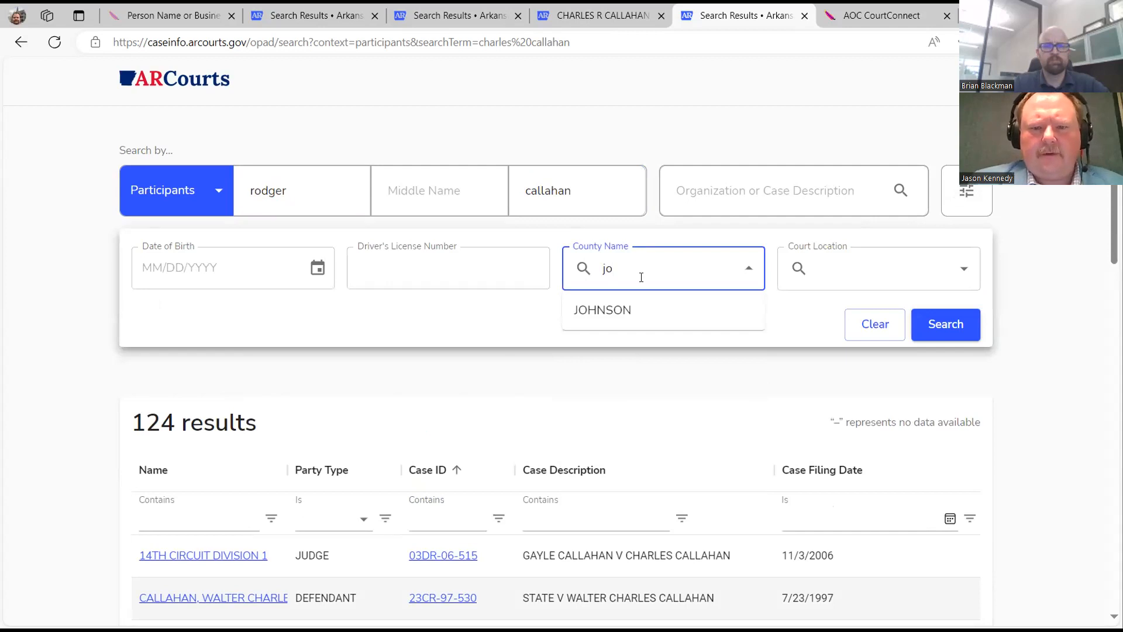
{"action": "left_click", "coordinate": [632, 311]}
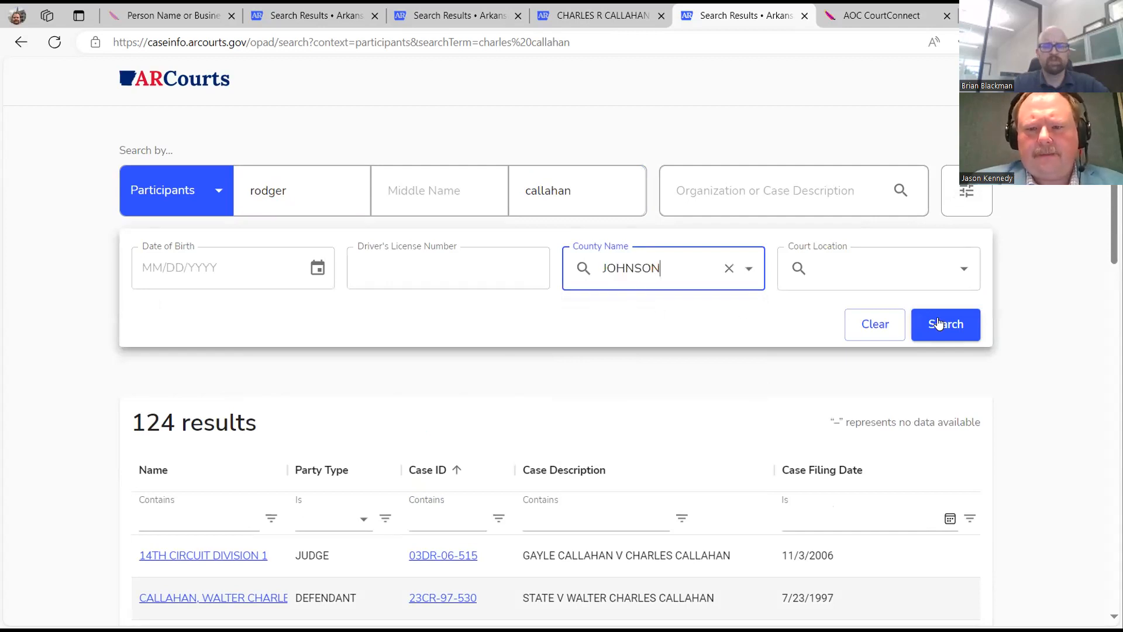
{"action": "left_click", "coordinate": [943, 324]}
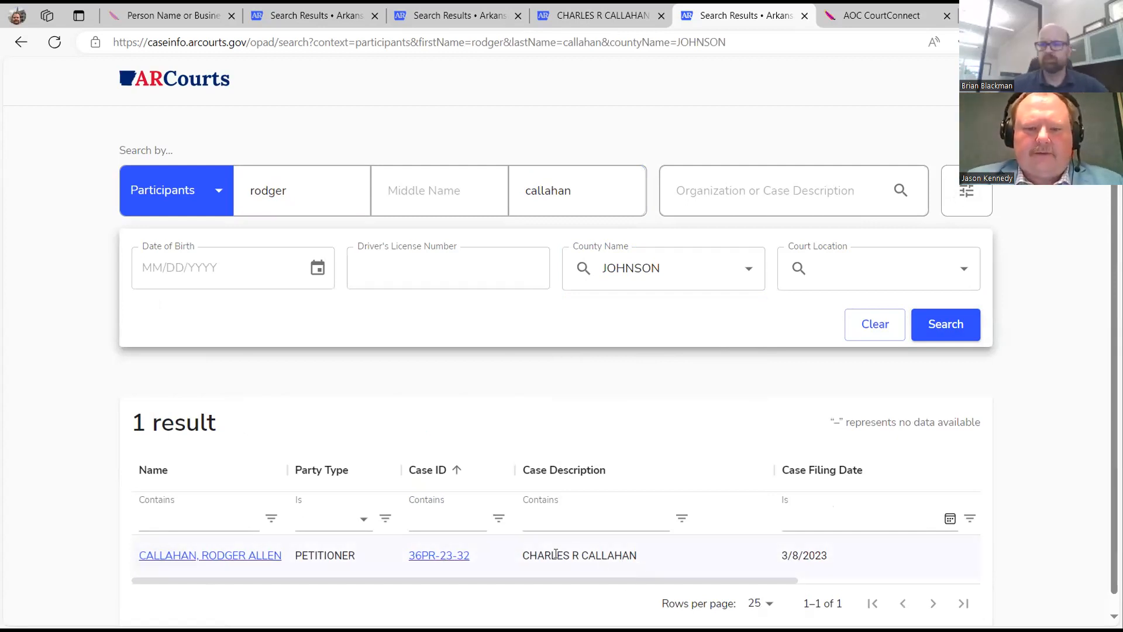
{"action": "left_click_drag", "start_coordinate": [526, 554], "coordinate": [634, 567]}
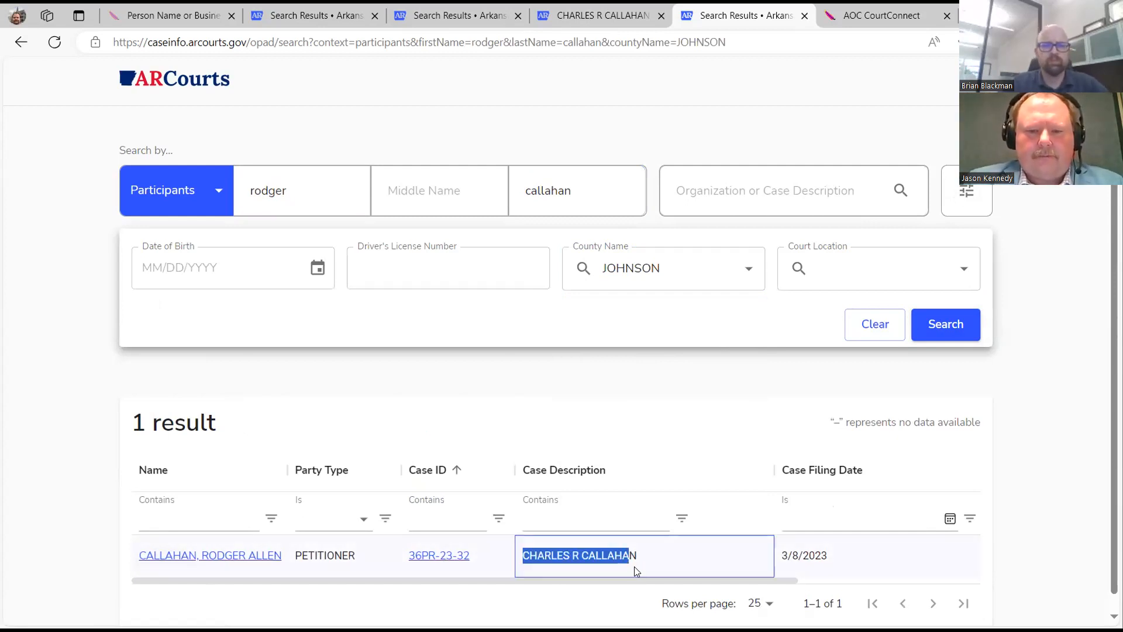
{"action": "right_click", "coordinate": [626, 561]}
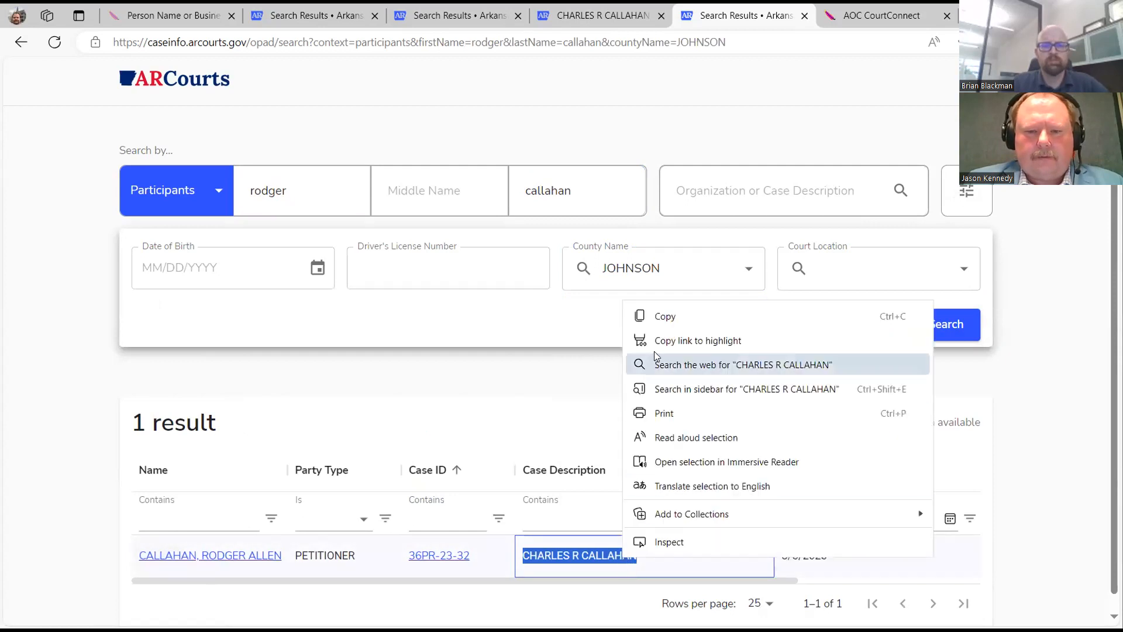
{"action": "left_click", "coordinate": [666, 316]}
From the home page, search Participants by the pasted case description, listing all five parties.
{"action": "left_click", "coordinate": [181, 79]}
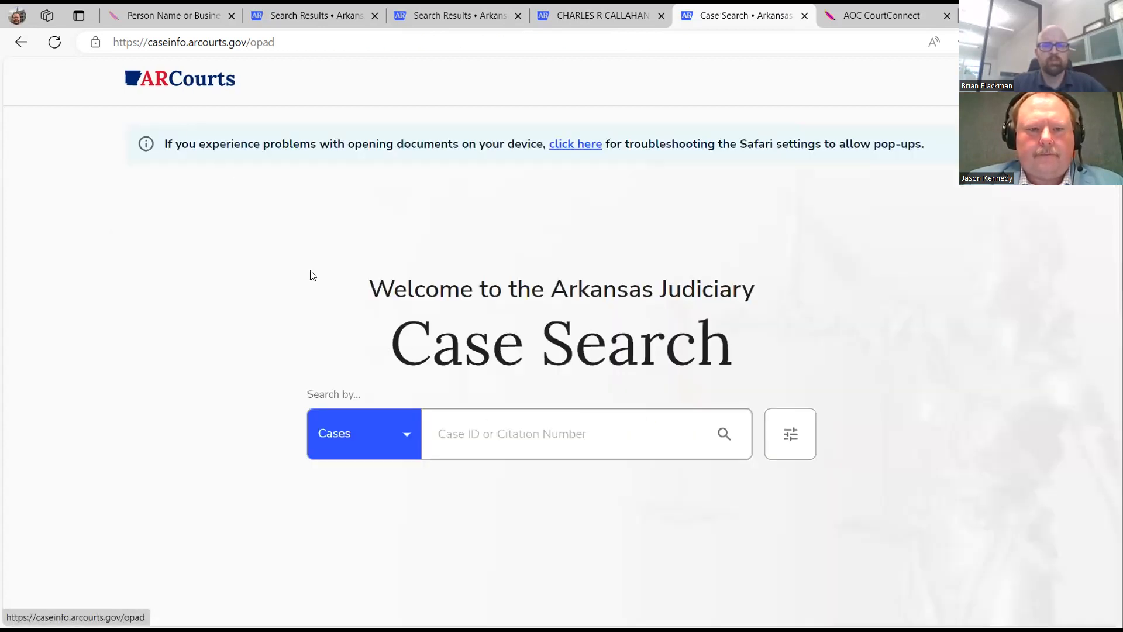
{"action": "left_click", "coordinate": [409, 443]}
{"action": "left_click", "coordinate": [409, 442]}
{"action": "left_click", "coordinate": [402, 438]}
{"action": "left_click", "coordinate": [374, 504]}
{"action": "left_click", "coordinate": [444, 483]}
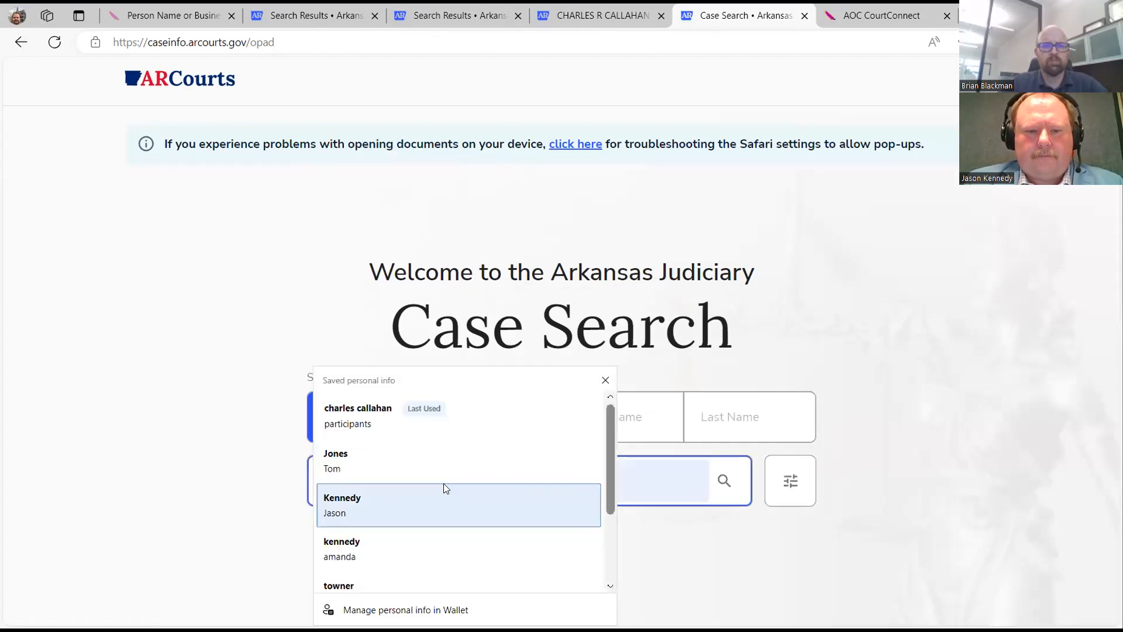
{"action": "right_click", "coordinate": [670, 474]}
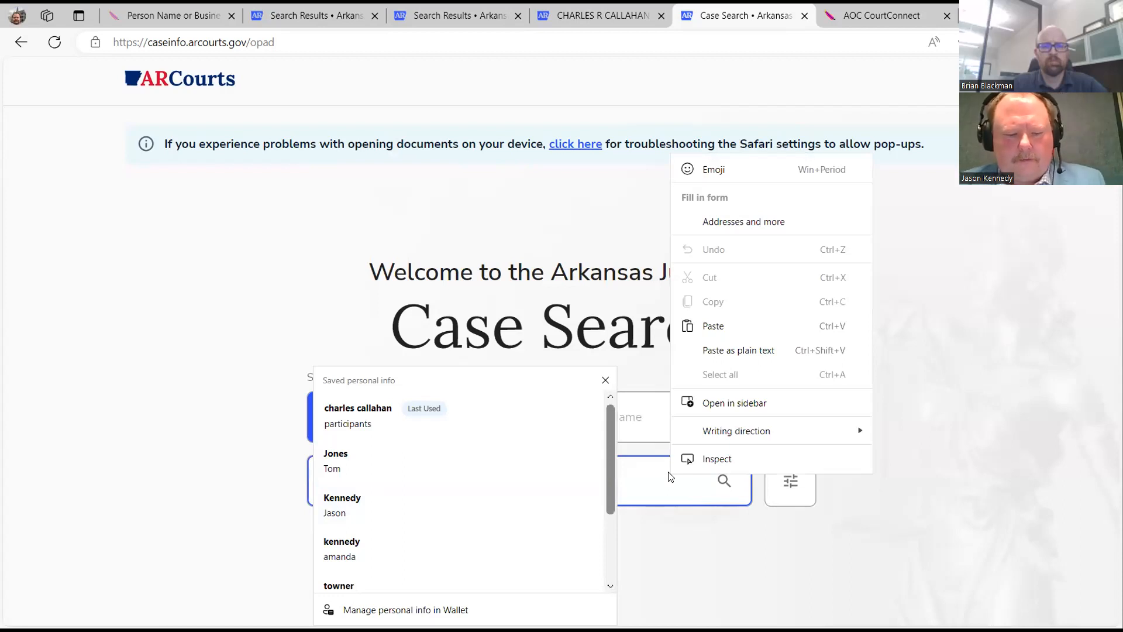
{"action": "left_click", "coordinate": [676, 528]}
{"action": "left_click", "coordinate": [627, 486]}
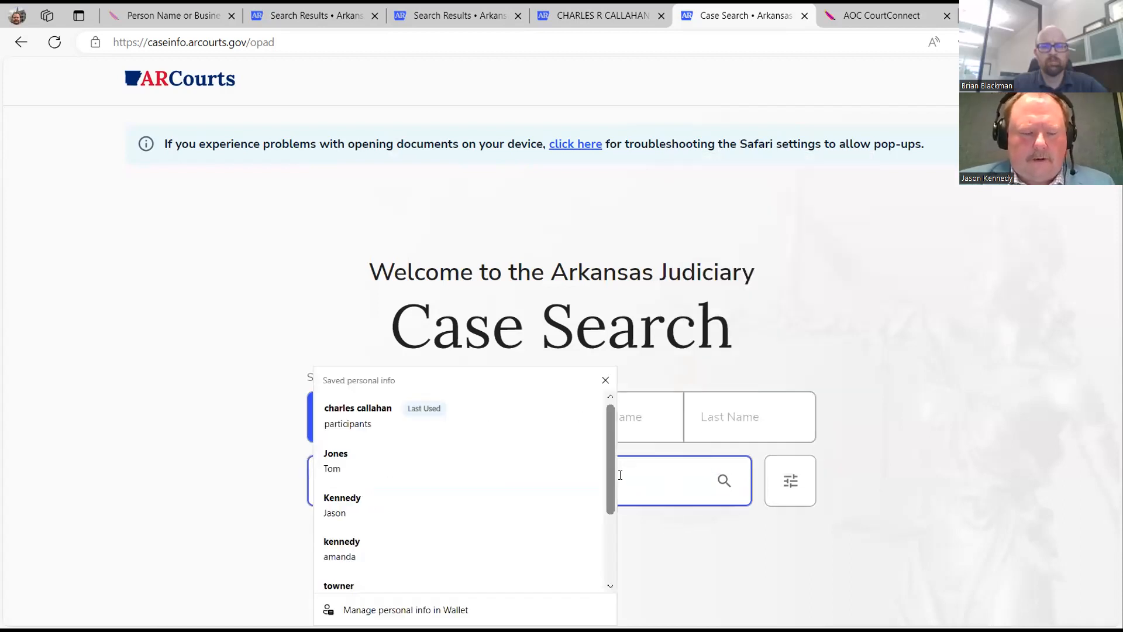
{"action": "key", "text": "ctrl+v"}
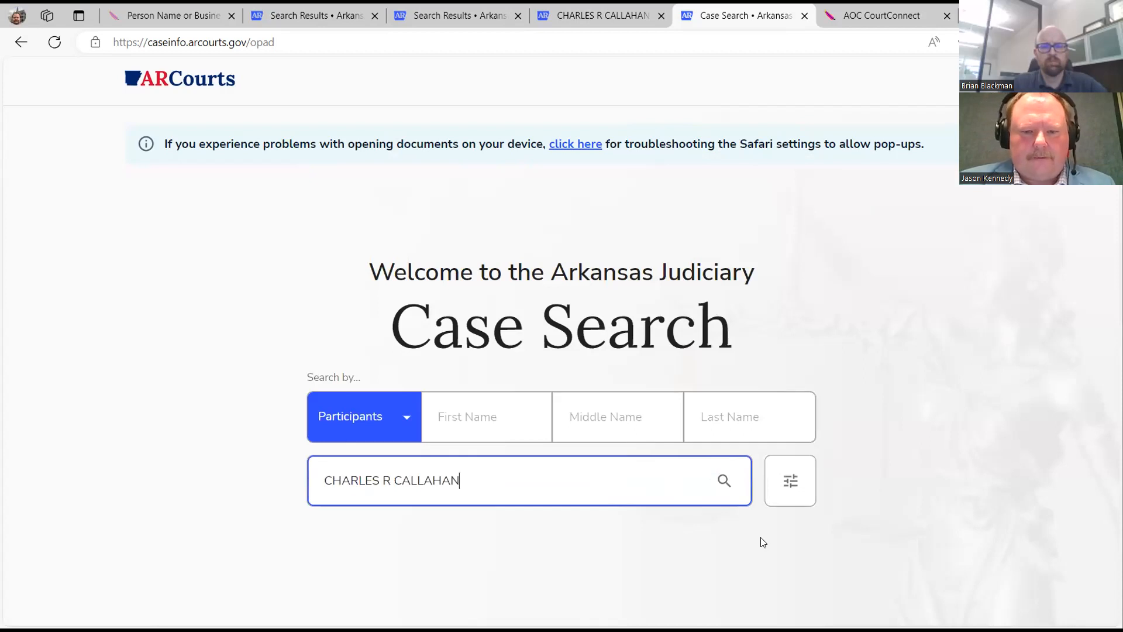
{"action": "left_click", "coordinate": [726, 482]}
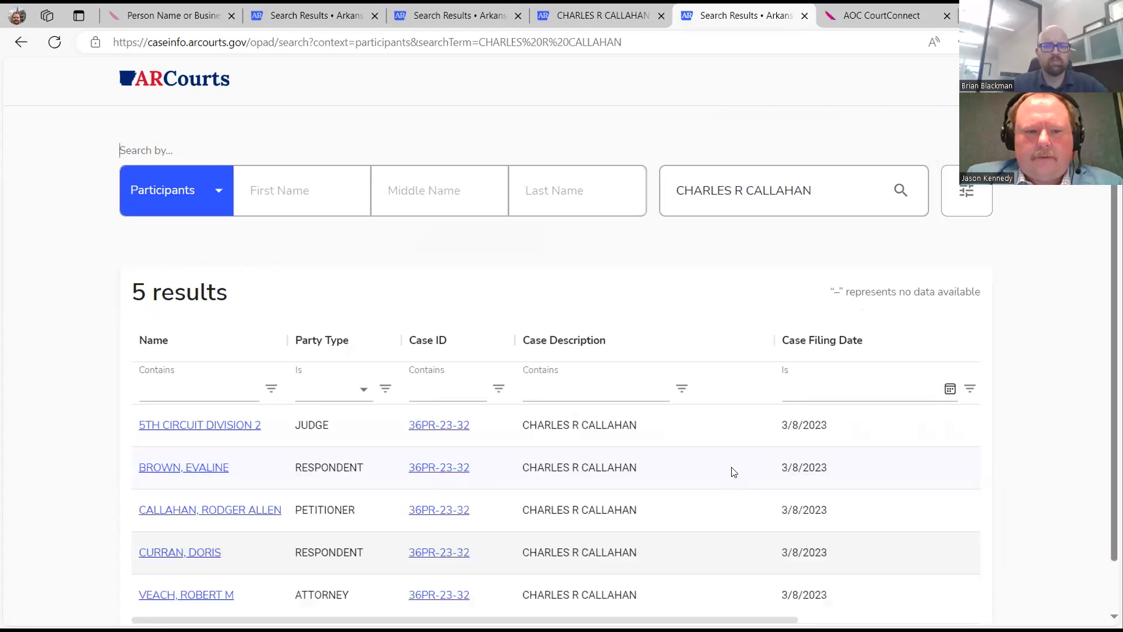
Go back to the welcome page with the search type set to Participants and empty fields.
{"action": "scroll", "coordinate": [729, 455], "scroll_direction": "down", "scroll_amount": 1}
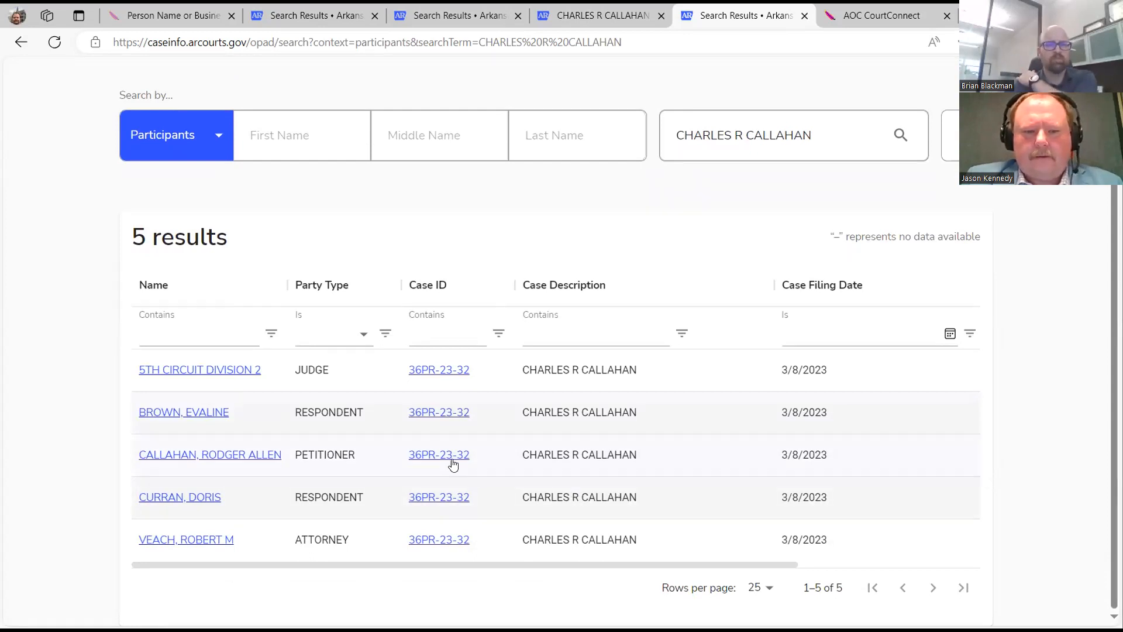
{"action": "scroll", "coordinate": [258, 225], "scroll_direction": "up", "scroll_amount": 1}
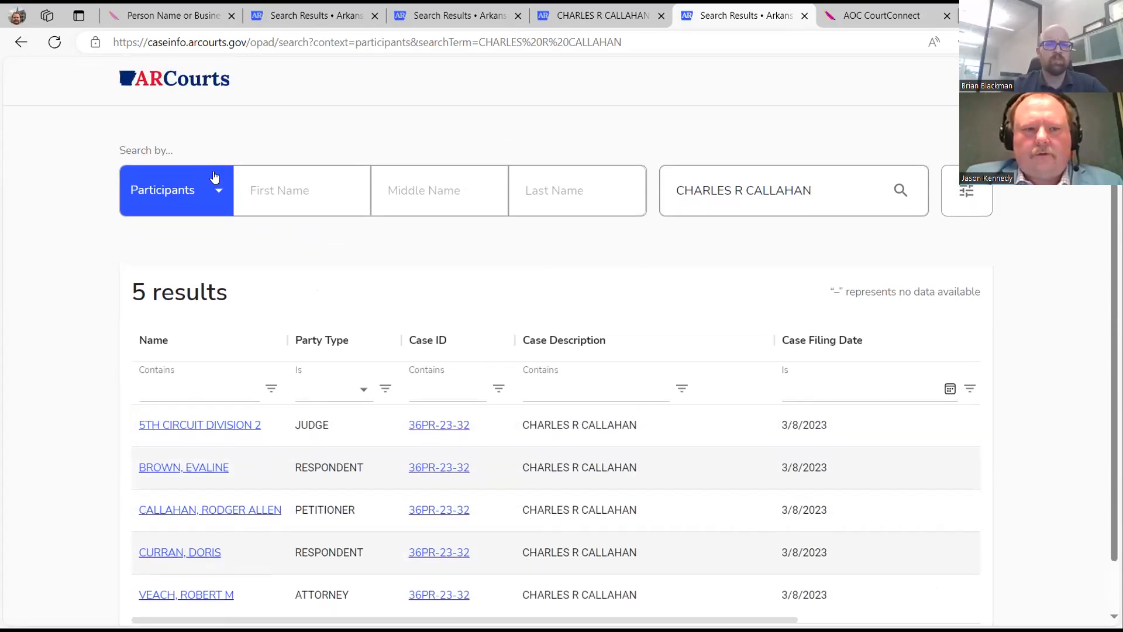
{"action": "left_click", "coordinate": [185, 85]}
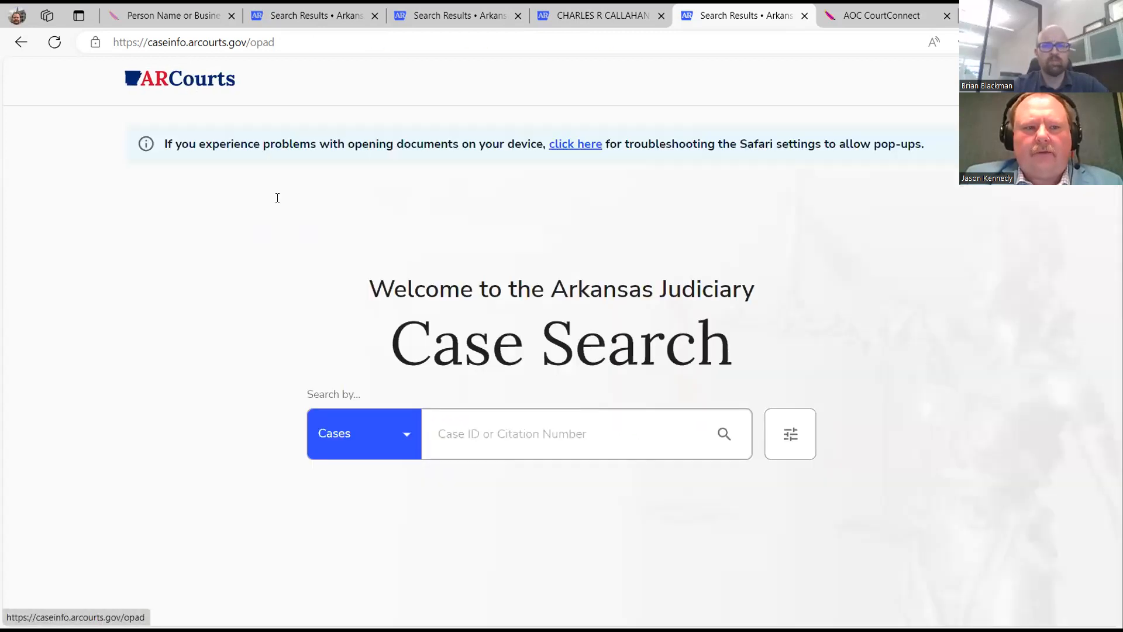
{"action": "left_click", "coordinate": [398, 447]}
{"action": "left_click", "coordinate": [381, 504]}
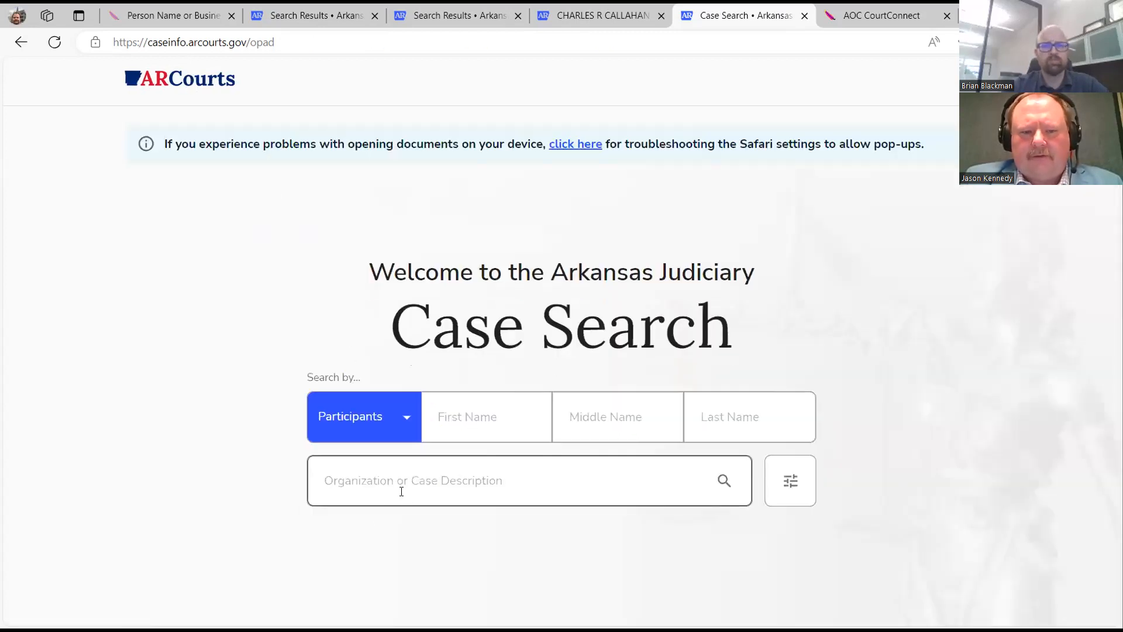
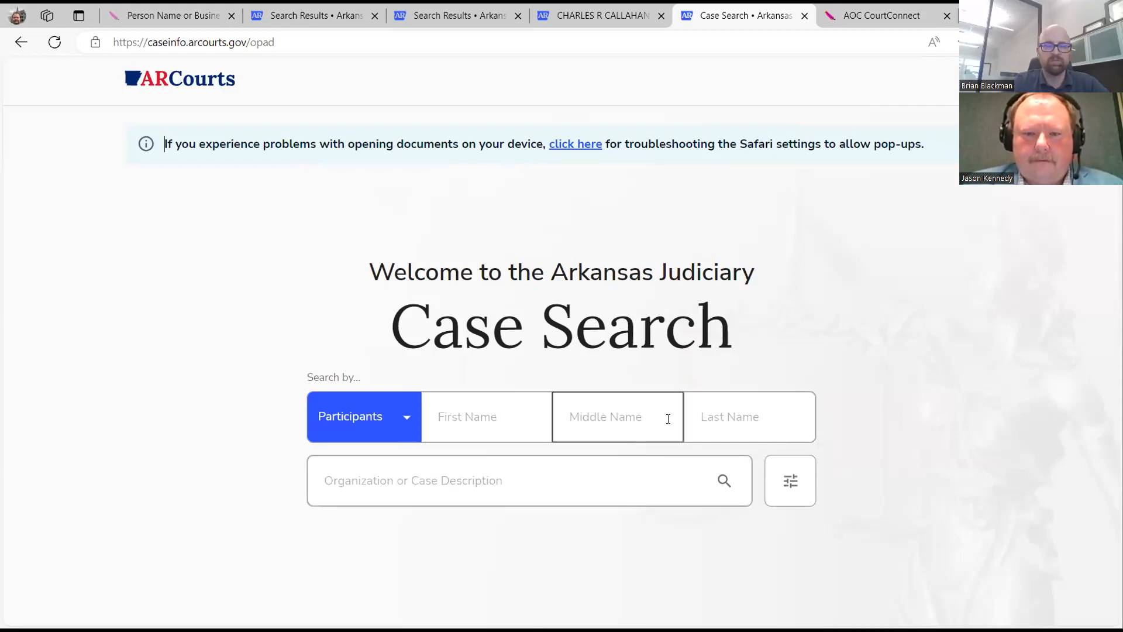
Search participants by last name 'johnson', reload the results, and return to the home page.
{"action": "left_click", "coordinate": [702, 425]}
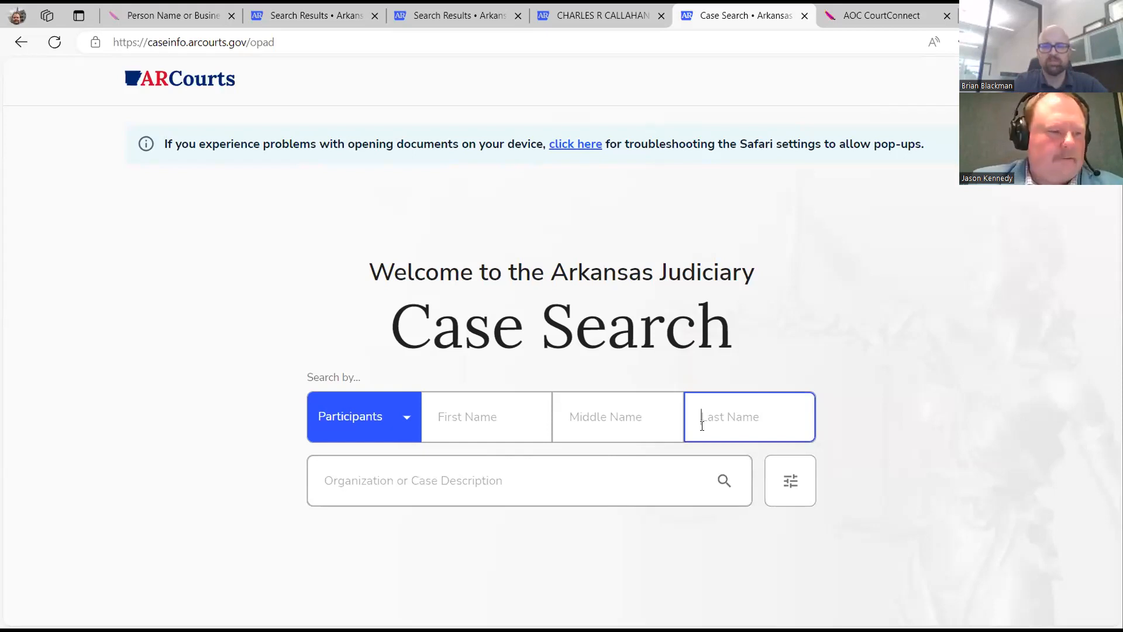
{"action": "type", "text": "johnson"}
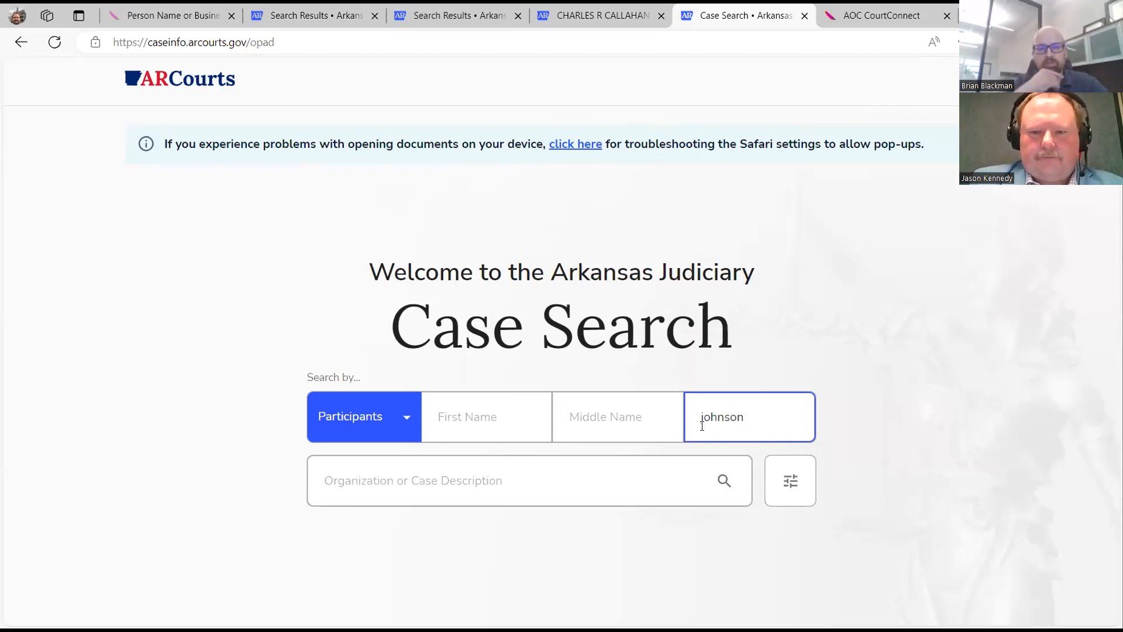
{"action": "key", "text": "Return"}
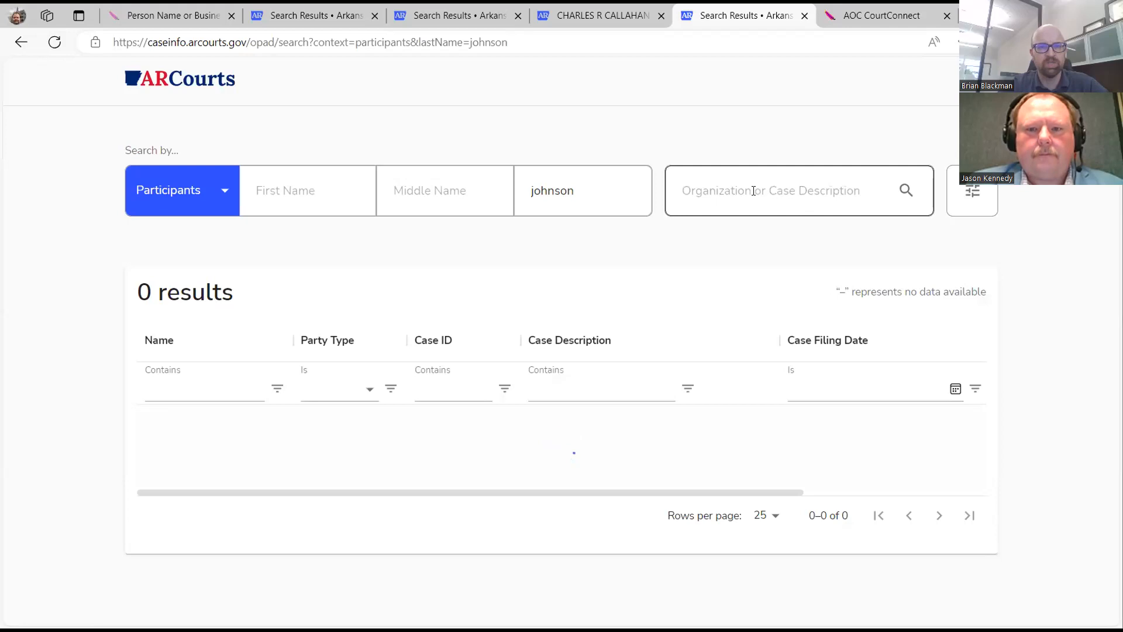
{"action": "left_click", "coordinate": [55, 43]}
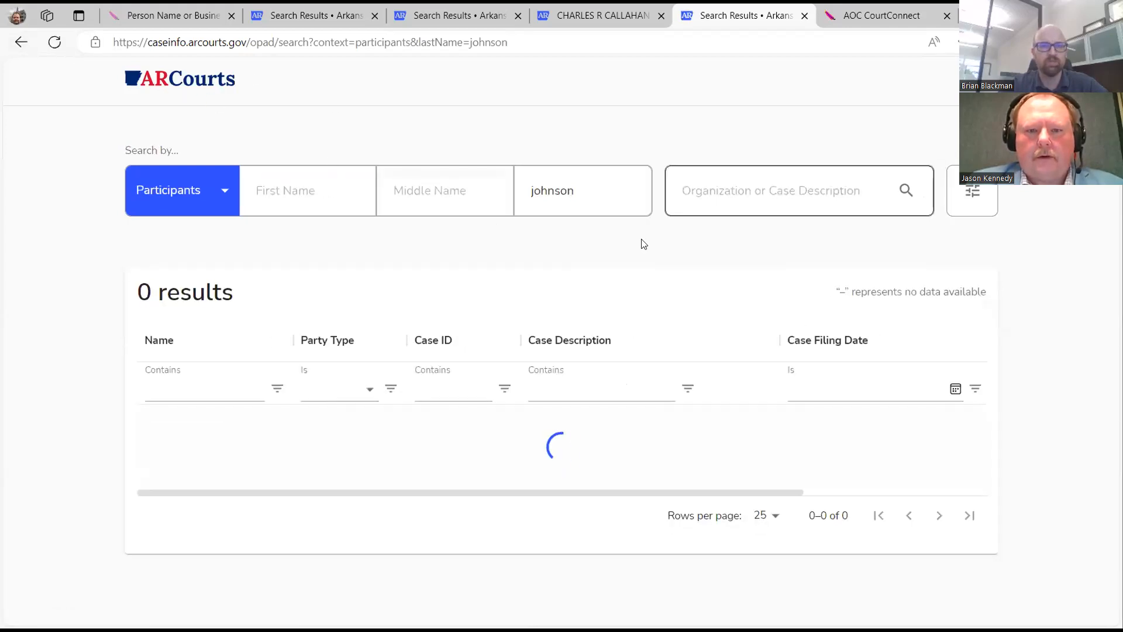
{"action": "left_click", "coordinate": [187, 82]}
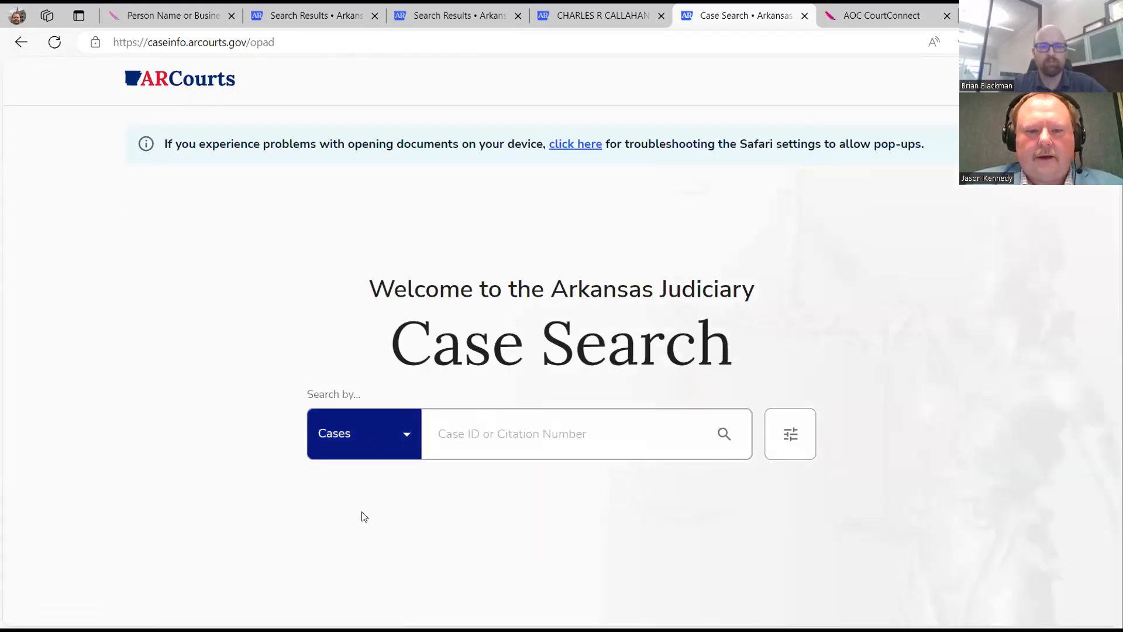
Search participants with '7 brew' in the Organization field, listing 14 results.
{"action": "left_click", "coordinate": [579, 496]}
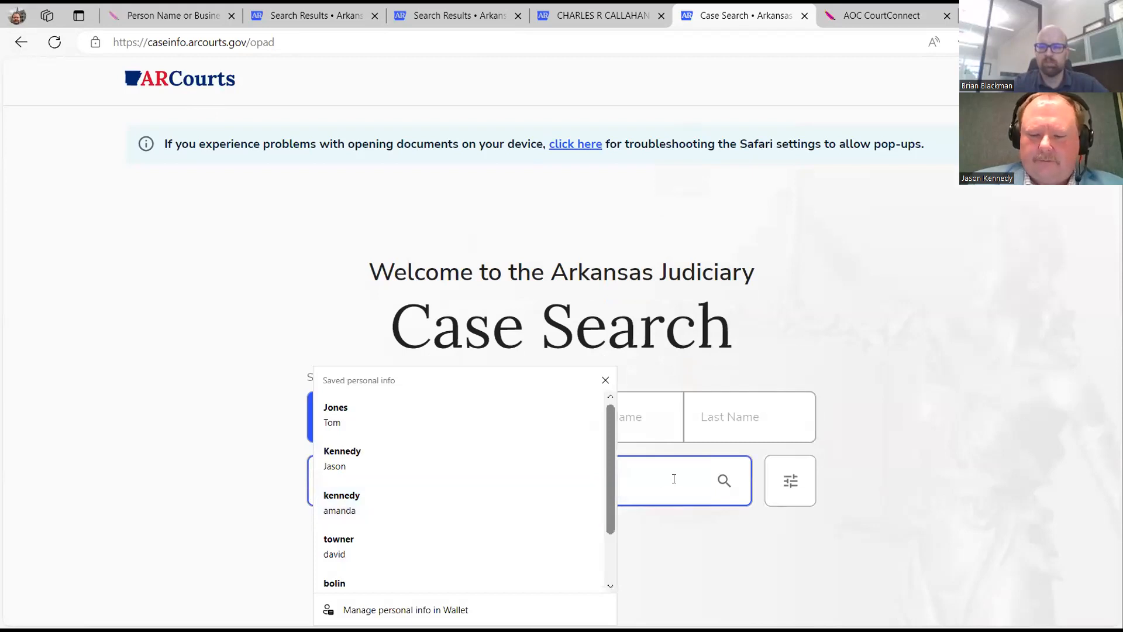
{"action": "type", "text": "7 brew"}
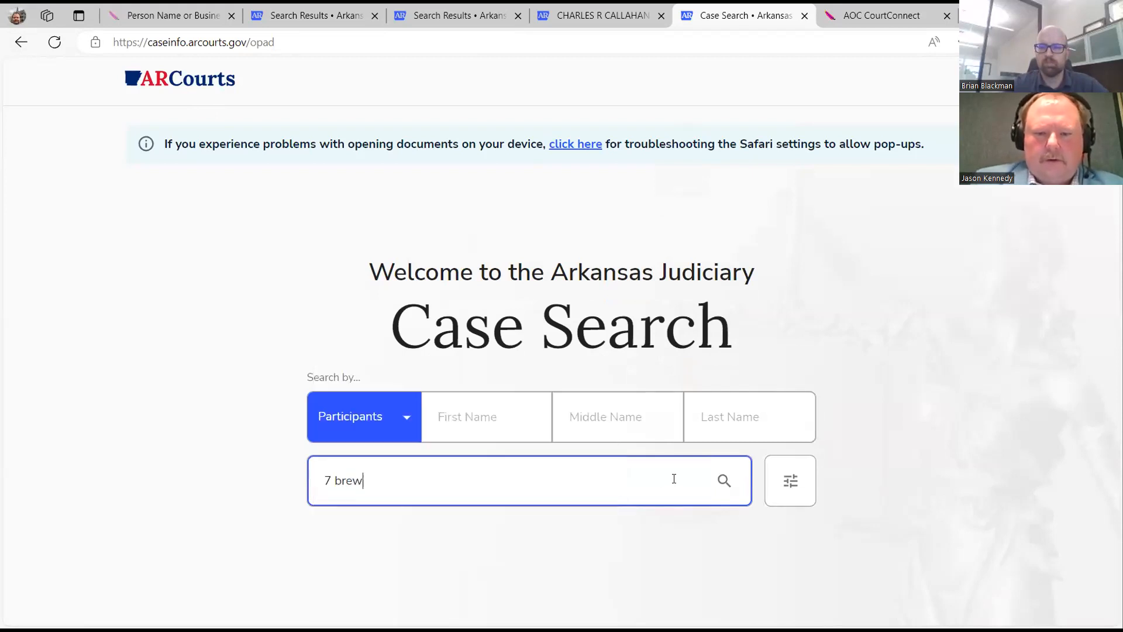
{"action": "left_click", "coordinate": [724, 480]}
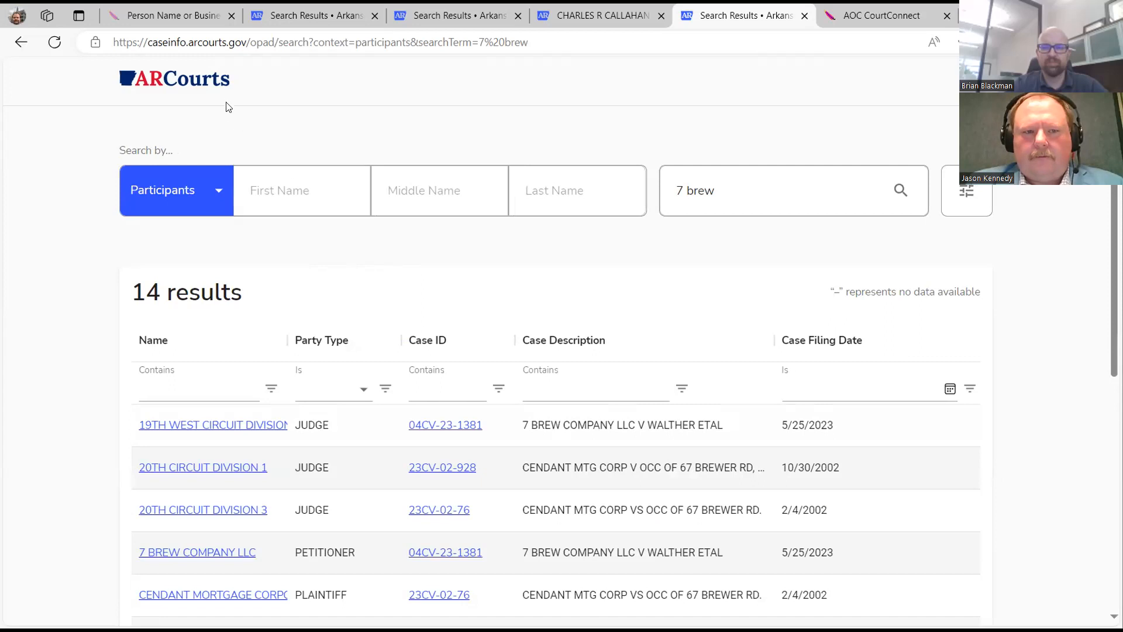
From the home page, run a Participants search with '7 brew' entered as the last name.
{"action": "left_click", "coordinate": [178, 86]}
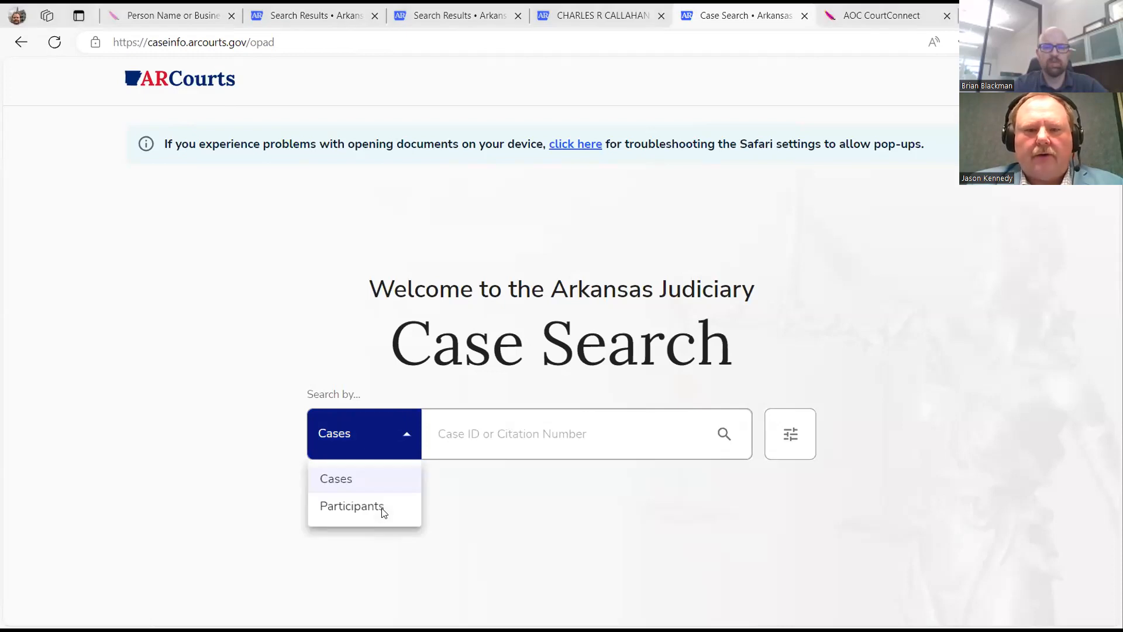
{"action": "left_click", "coordinate": [338, 506]}
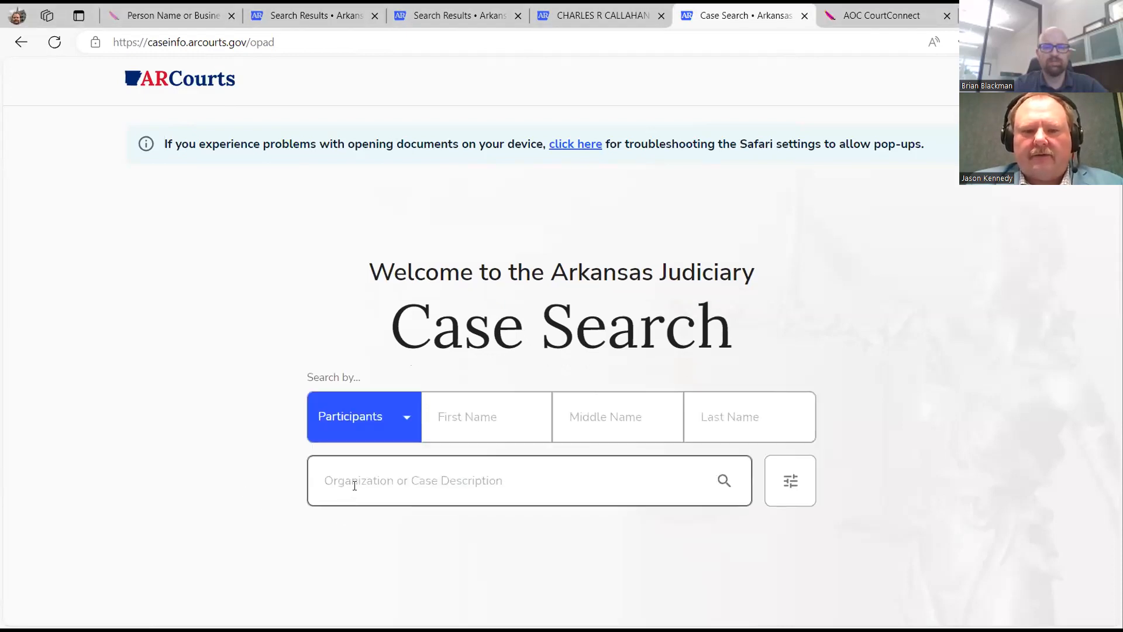
{"action": "left_click", "coordinate": [355, 485]}
{"action": "left_click", "coordinate": [798, 543]}
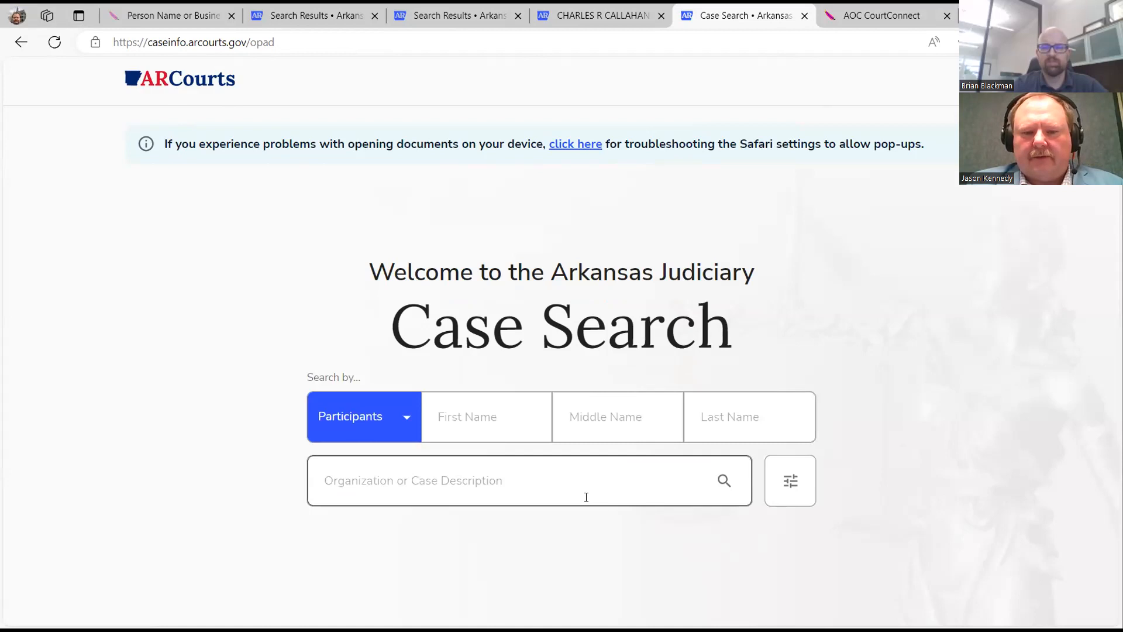
{"action": "left_click", "coordinate": [727, 419]}
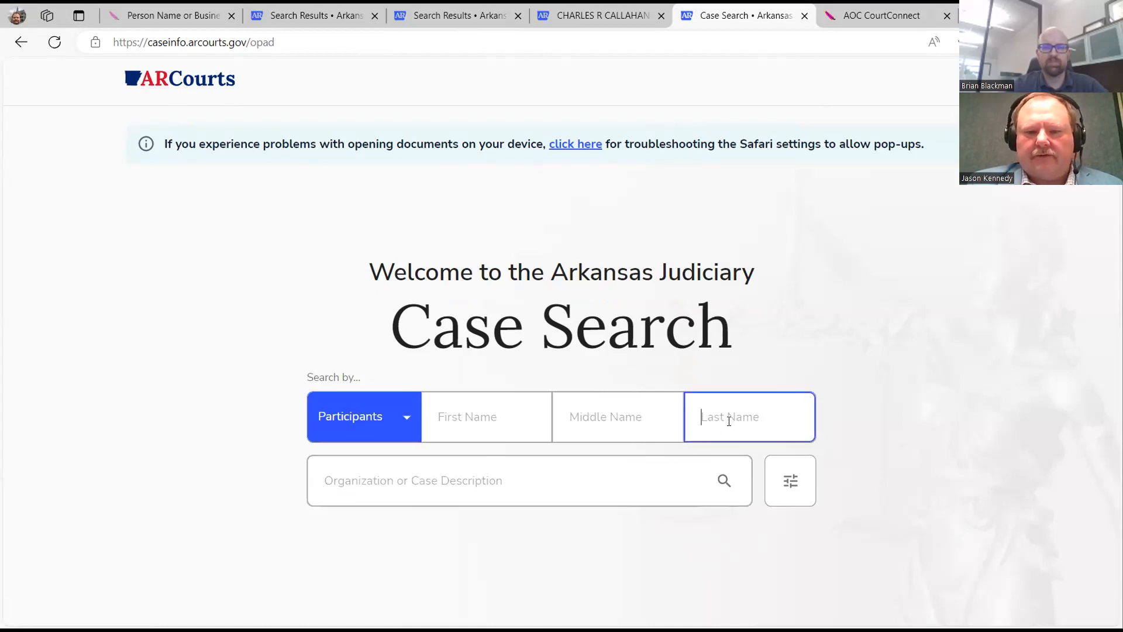
{"action": "type", "text": "7 brew"}
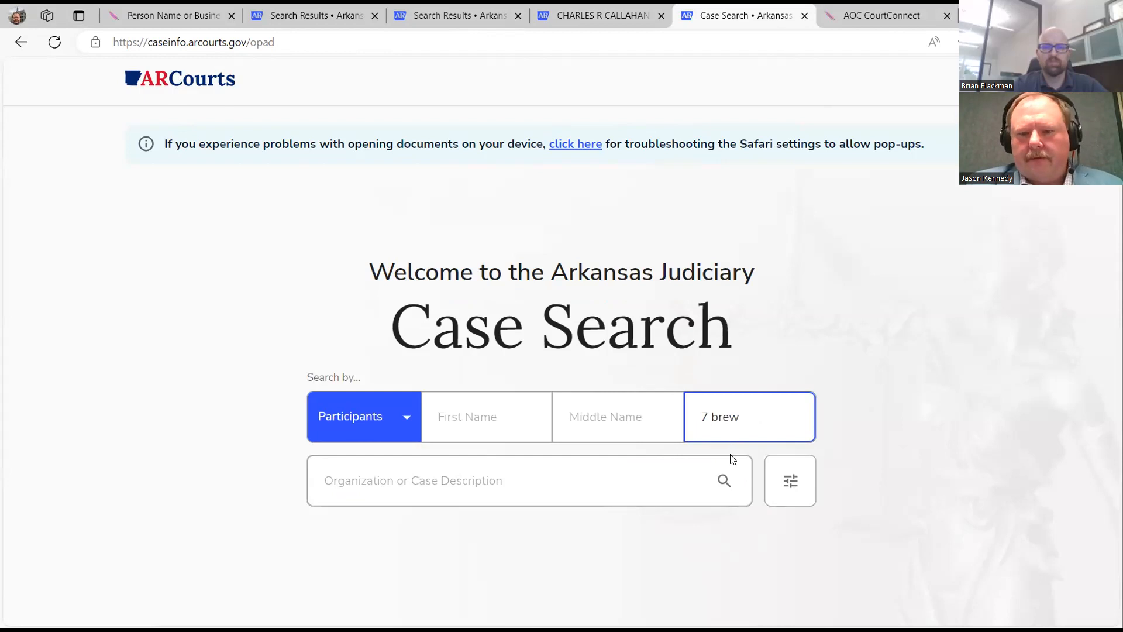
{"action": "left_click", "coordinate": [725, 484]}
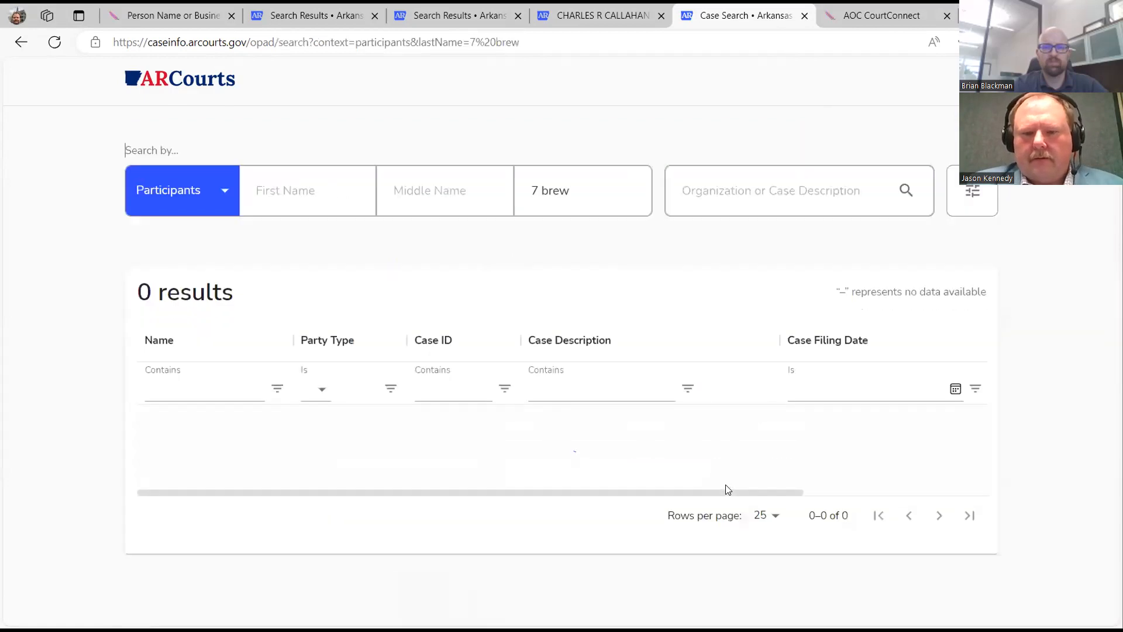
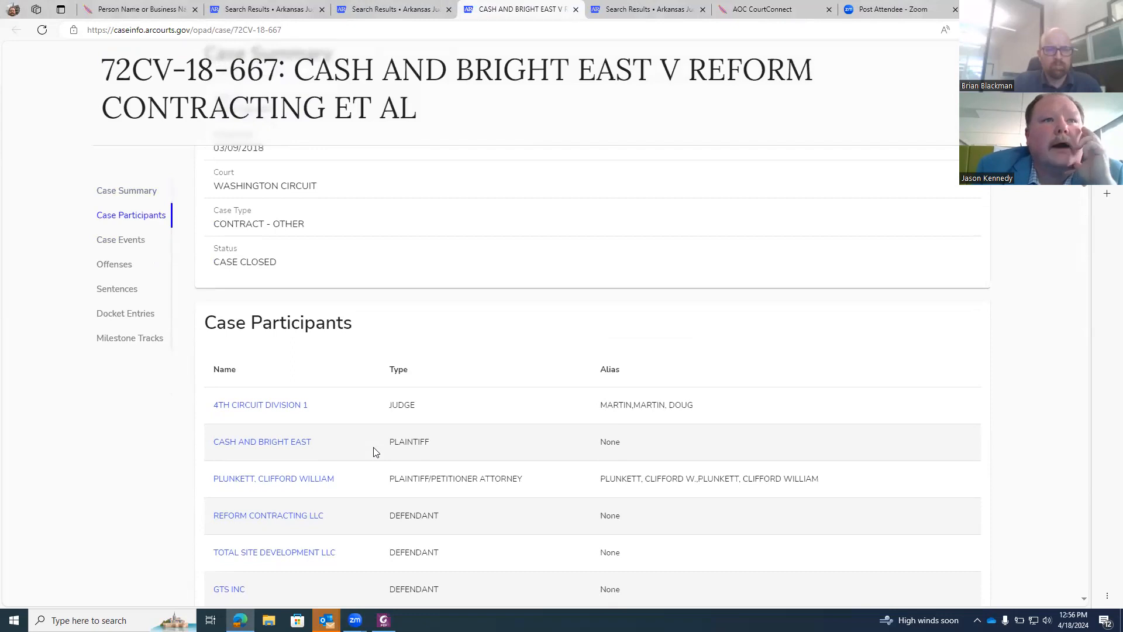
{"action": "scroll", "coordinate": [387, 451], "scroll_direction": "down", "scroll_amount": 2}
{"action": "scroll", "coordinate": [392, 439], "scroll_direction": "down", "scroll_amount": 1}
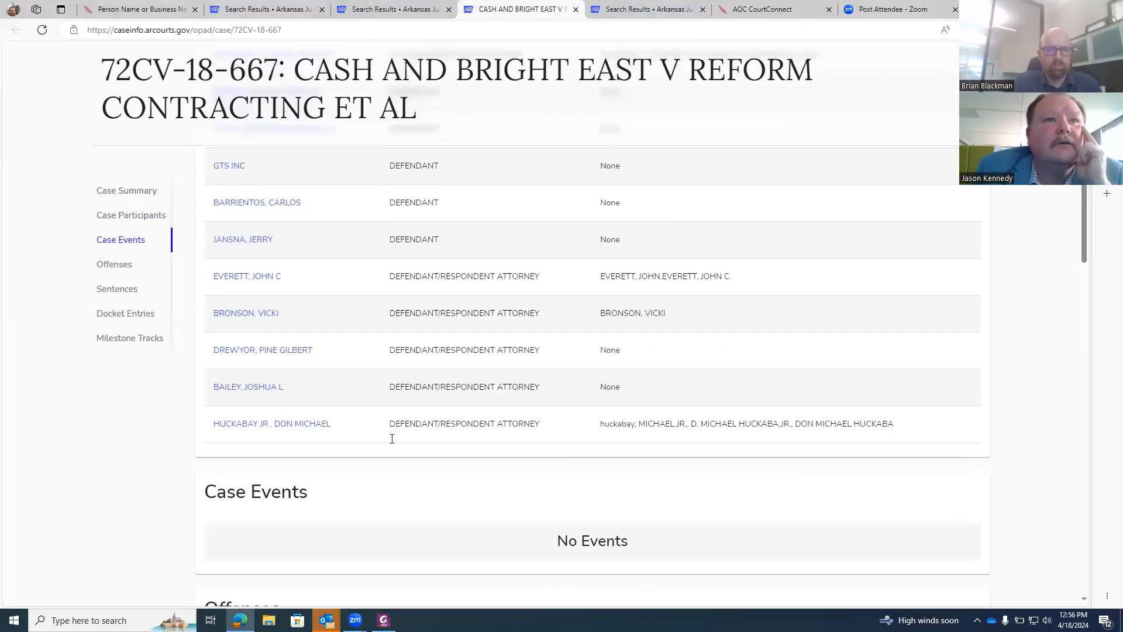
{"action": "scroll", "coordinate": [451, 450], "scroll_direction": "down", "scroll_amount": 2}
{"action": "scroll", "coordinate": [450, 449], "scroll_direction": "up", "scroll_amount": 1}
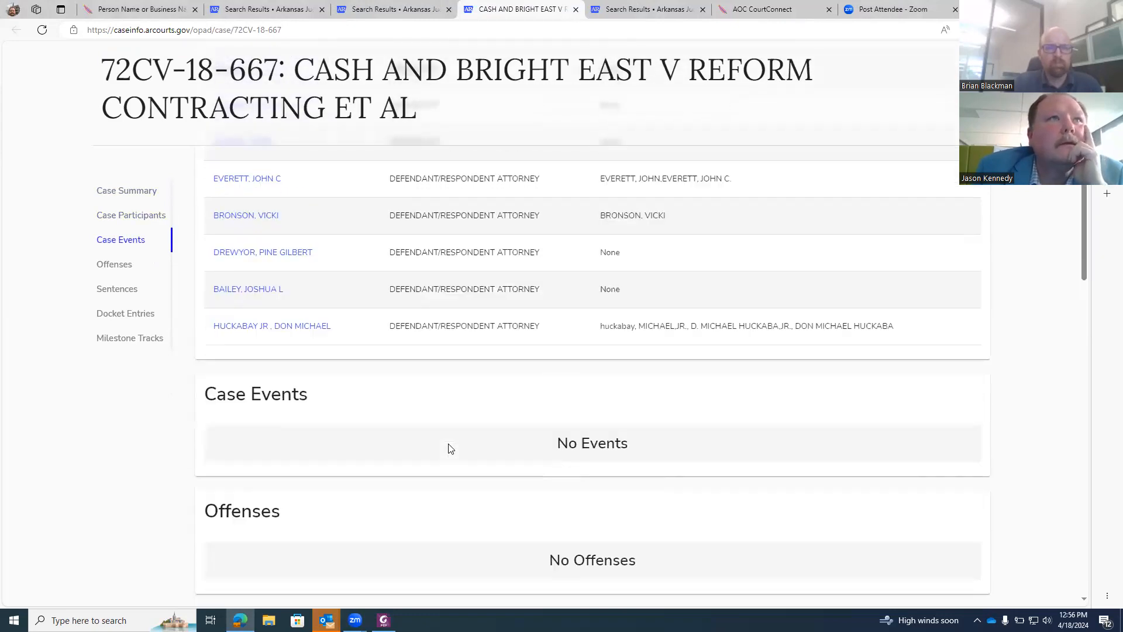
{"action": "scroll", "coordinate": [450, 450], "scroll_direction": "down", "scroll_amount": 3}
{"action": "scroll", "coordinate": [451, 450], "scroll_direction": "down", "scroll_amount": 7}
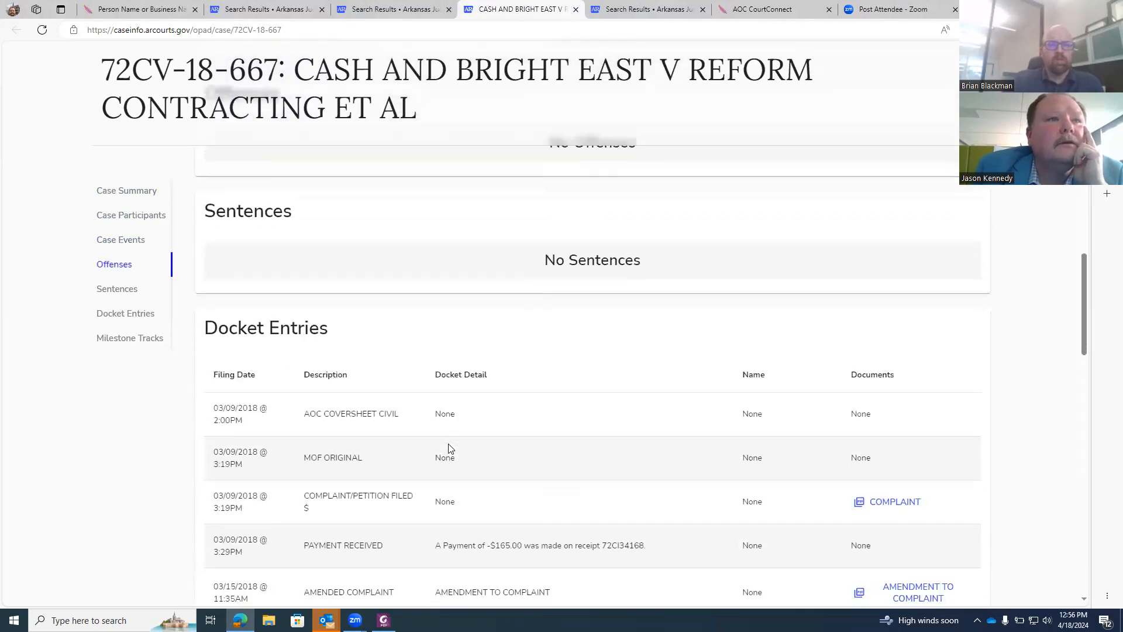
{"action": "scroll", "coordinate": [224, 111], "scroll_direction": "up", "scroll_amount": 5}
{"action": "scroll", "coordinate": [289, 181], "scroll_direction": "up", "scroll_amount": 12}
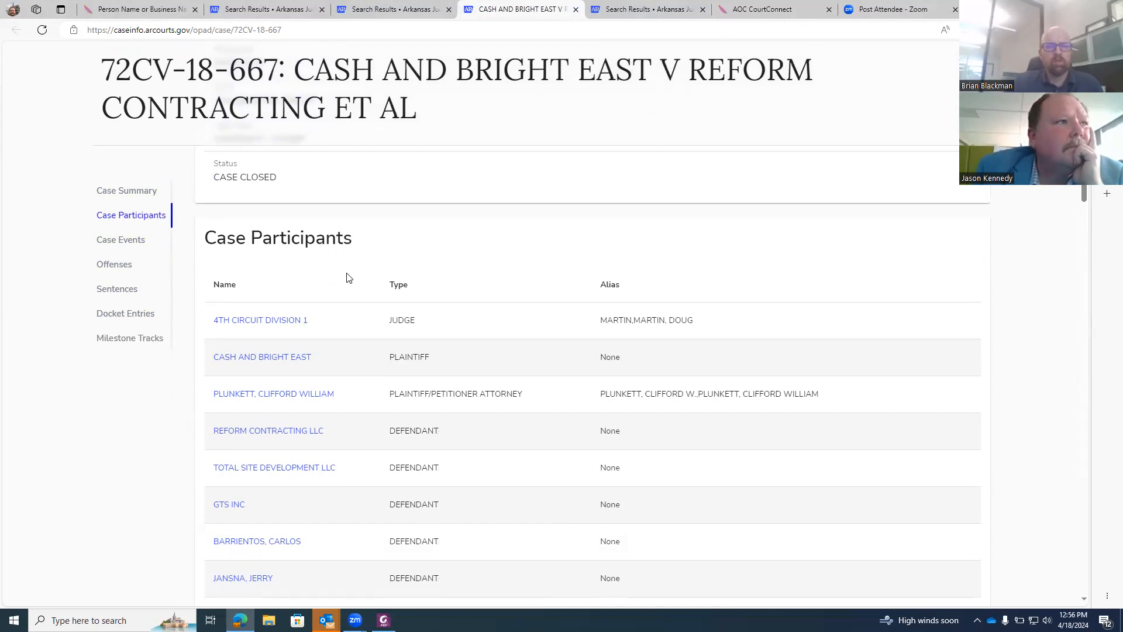
{"action": "scroll", "coordinate": [347, 277], "scroll_direction": "down", "scroll_amount": 3}
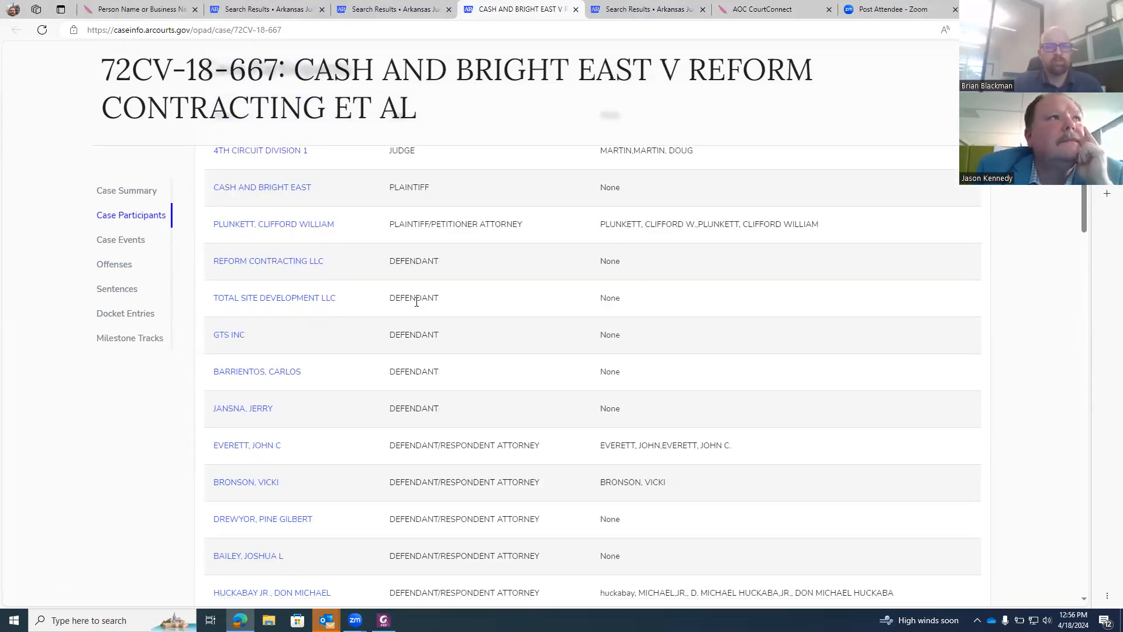
{"action": "scroll", "coordinate": [180, 113], "scroll_direction": "up", "scroll_amount": 8}
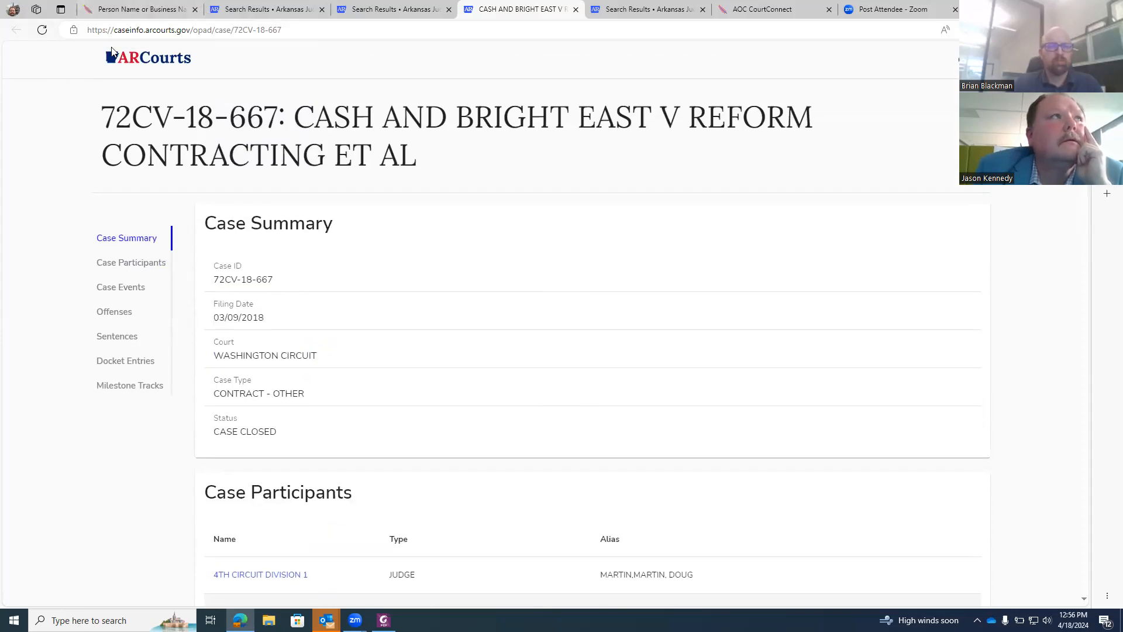
From the home page, run a Participants search for the organization 'total site'.
{"action": "left_click", "coordinate": [153, 58]}
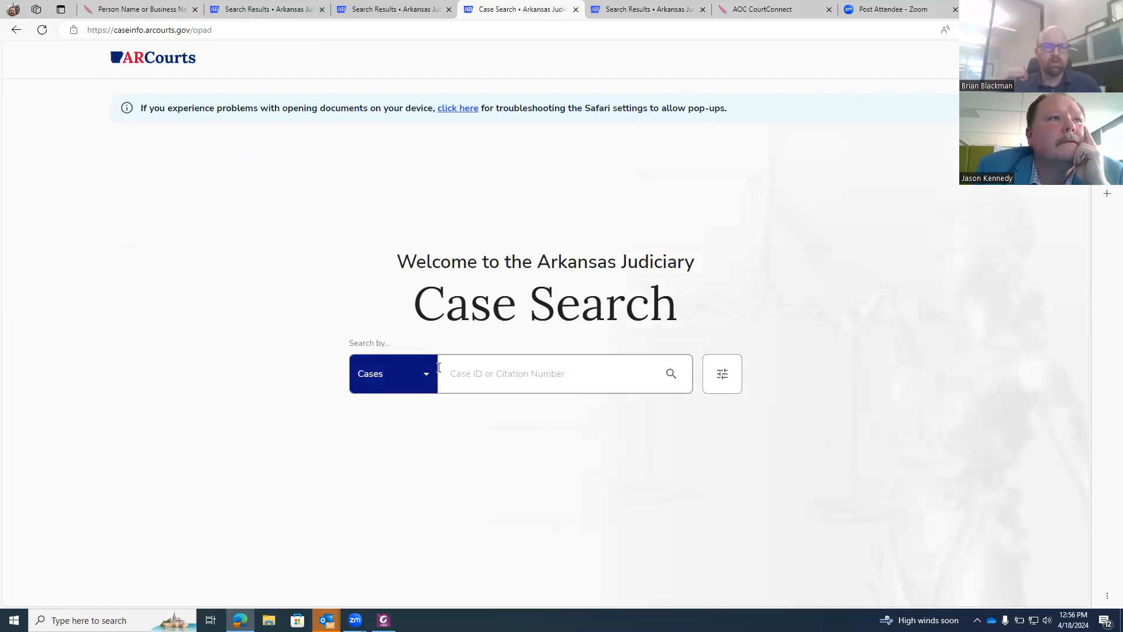
{"action": "left_click", "coordinate": [406, 372]}
{"action": "left_click", "coordinate": [398, 433]}
{"action": "left_click", "coordinate": [416, 425]}
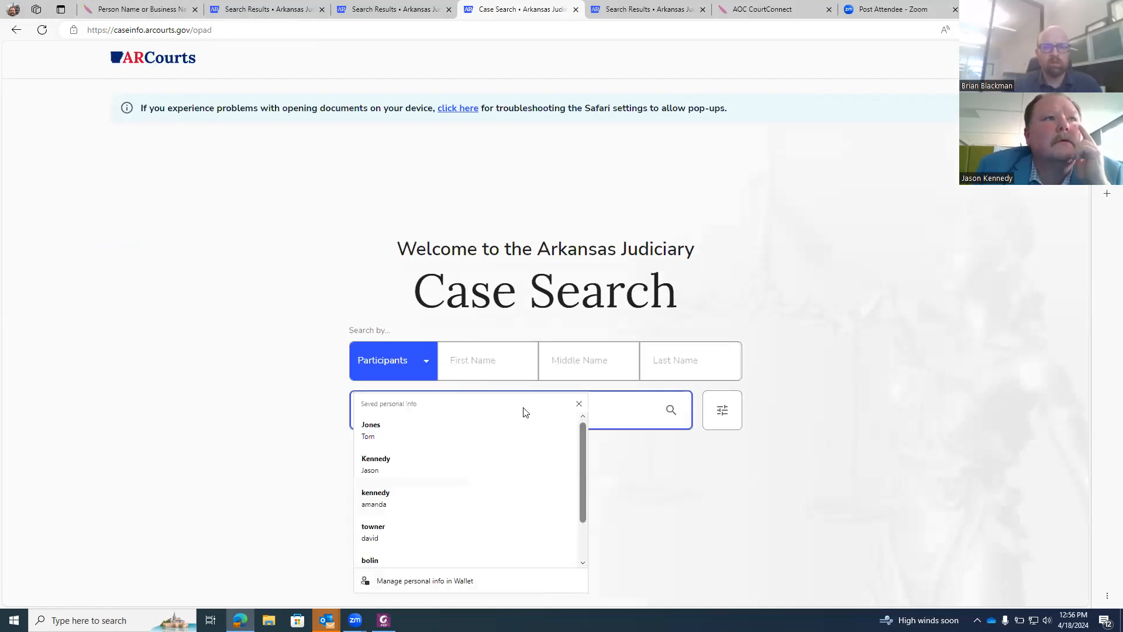
{"action": "type", "text": "total"}
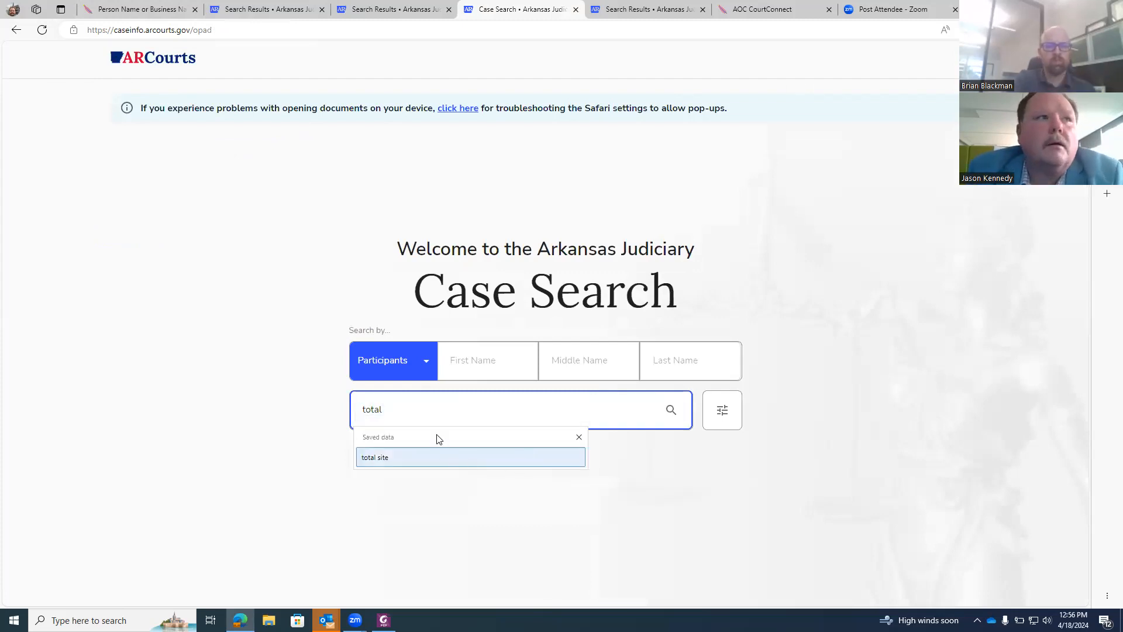
{"action": "left_click", "coordinate": [428, 455]}
{"action": "left_click", "coordinate": [671, 411]}
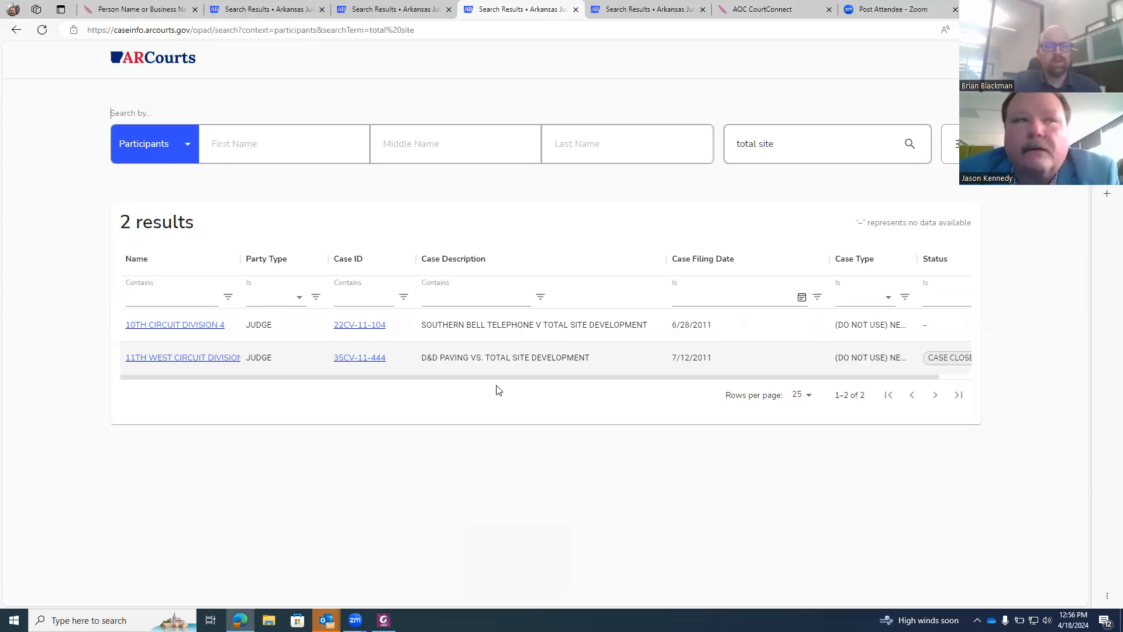
{"action": "left_click", "coordinate": [376, 326]}
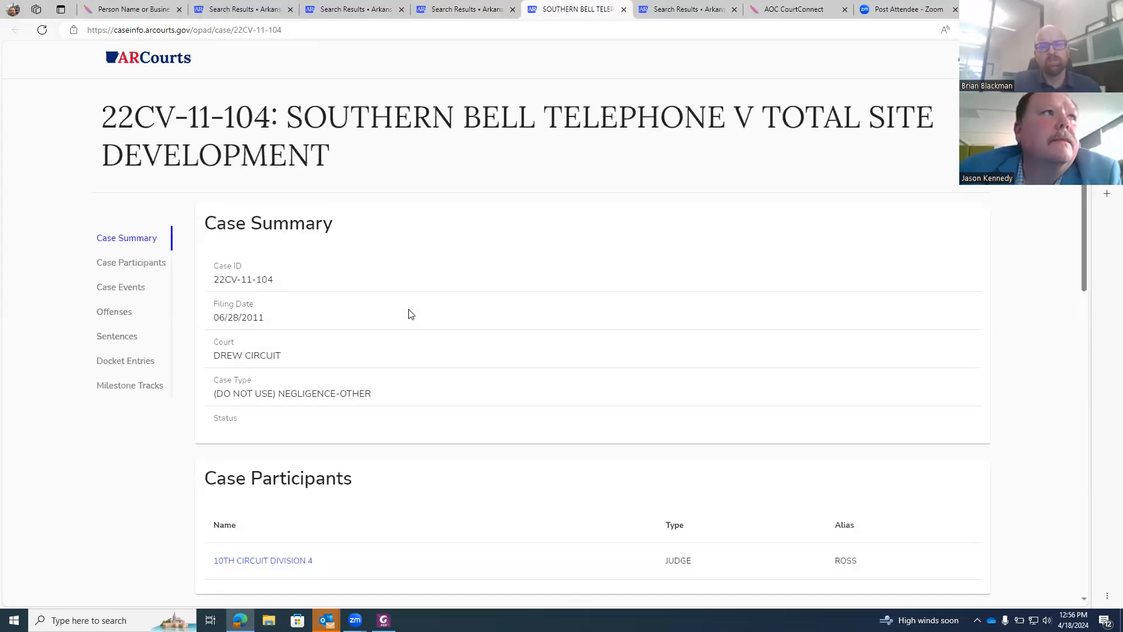
{"action": "scroll", "coordinate": [410, 331], "scroll_direction": "down", "scroll_amount": 3}
{"action": "scroll", "coordinate": [410, 335], "scroll_direction": "down", "scroll_amount": 8}
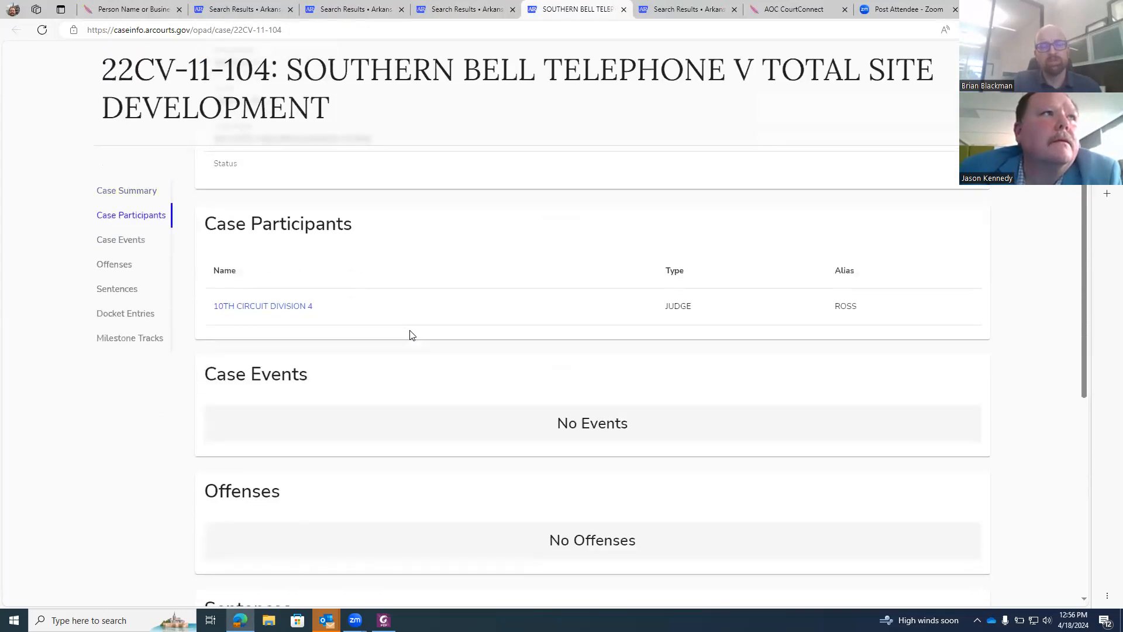
{"action": "scroll", "coordinate": [410, 335], "scroll_direction": "down", "scroll_amount": 1}
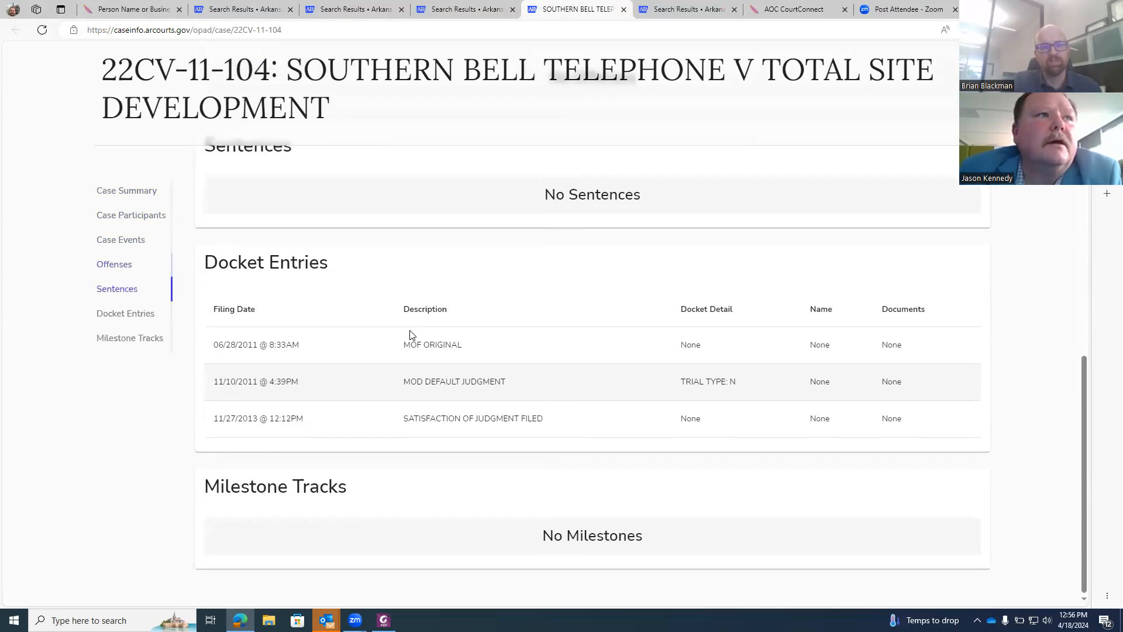
{"action": "scroll", "coordinate": [411, 337], "scroll_direction": "up", "scroll_amount": 9}
{"action": "scroll", "coordinate": [410, 338], "scroll_direction": "up", "scroll_amount": 4}
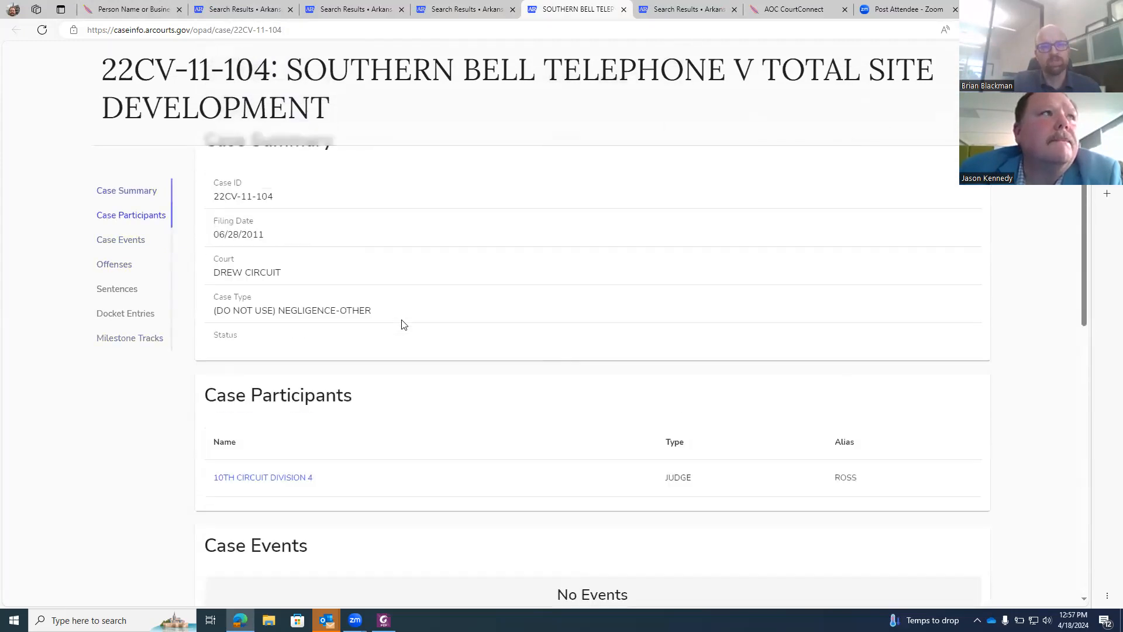
{"action": "scroll", "coordinate": [376, 321], "scroll_direction": "down", "scroll_amount": 2}
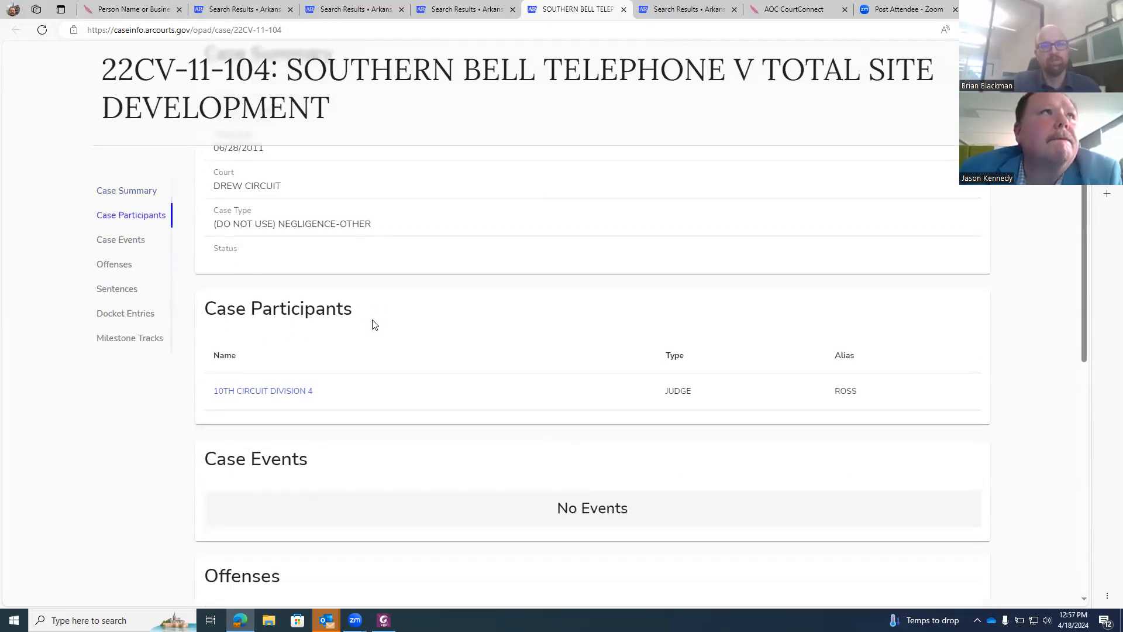
{"action": "scroll", "coordinate": [372, 322], "scroll_direction": "up", "scroll_amount": 3}
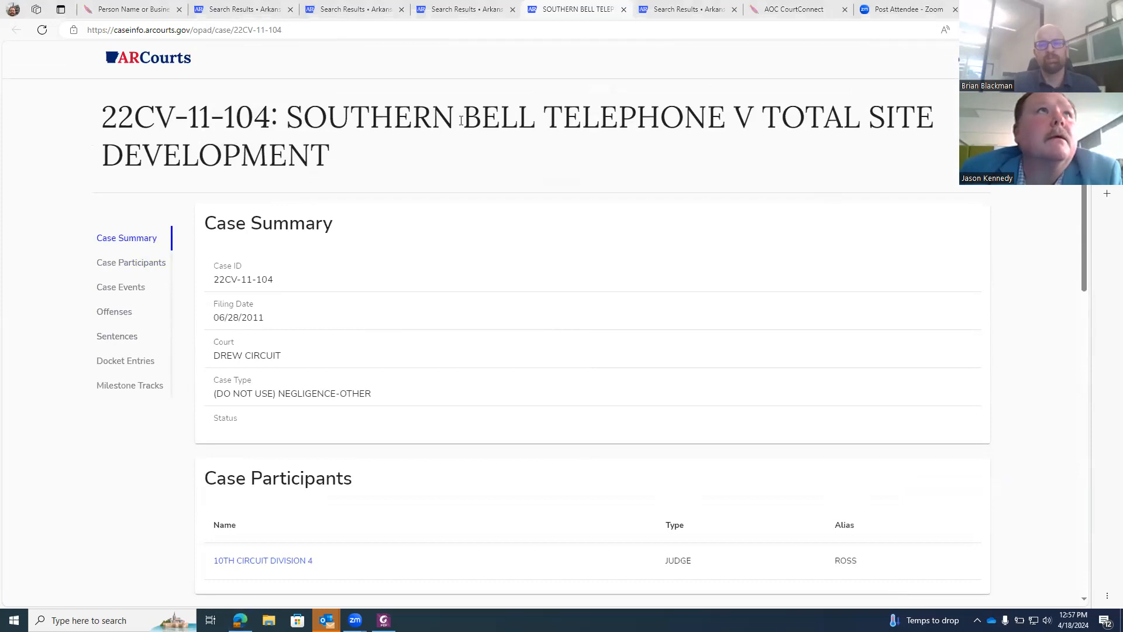
From the home page, run a Participants search with first name 'Tu', listing 56 results.
{"action": "left_click", "coordinate": [138, 57]}
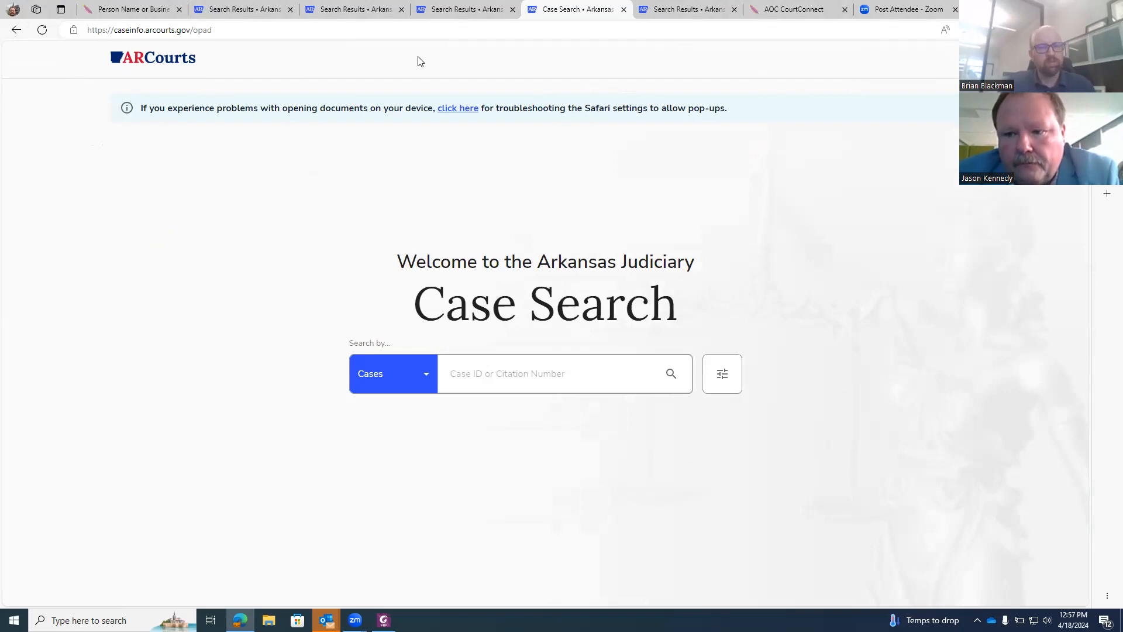
{"action": "left_click", "coordinate": [417, 377]}
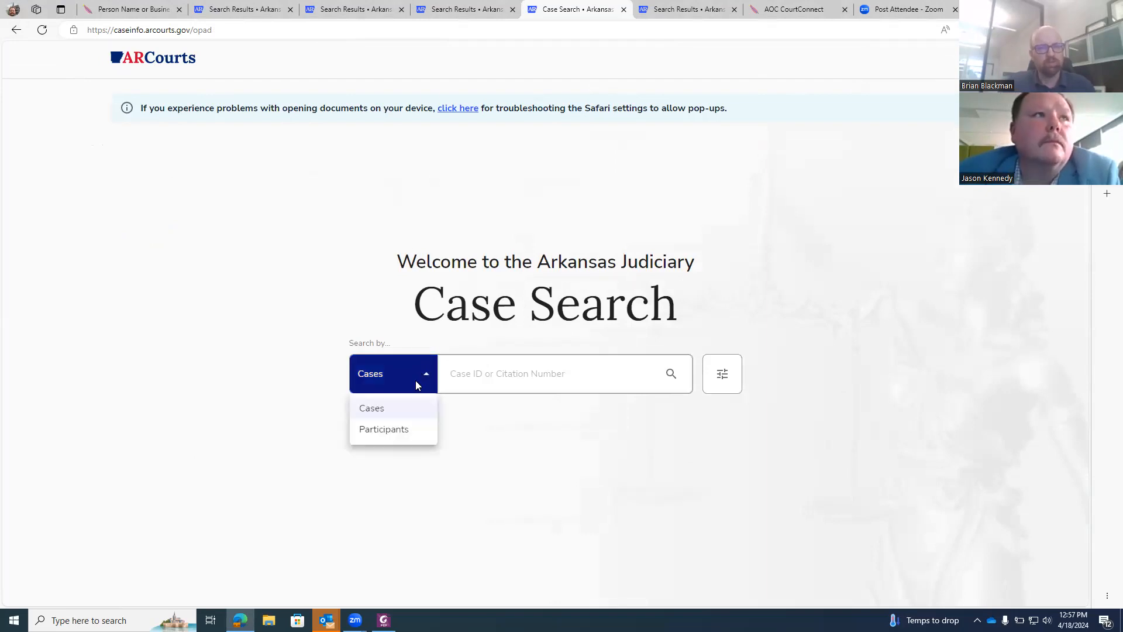
{"action": "left_click", "coordinate": [401, 431]}
{"action": "left_click", "coordinate": [462, 365]}
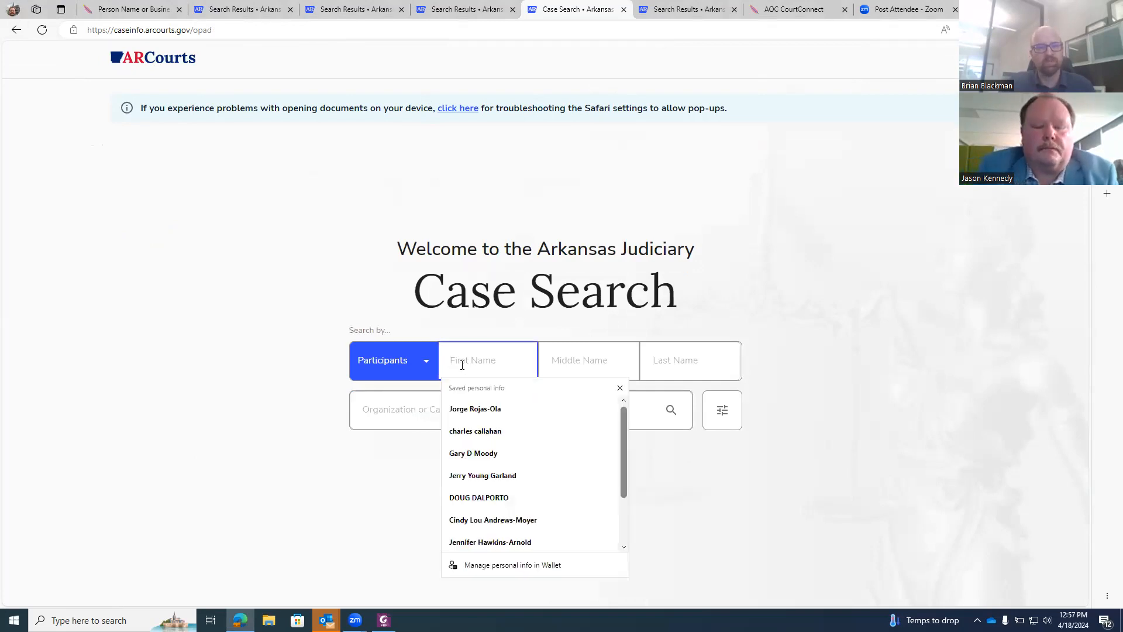
{"action": "type", "text": "Tu"}
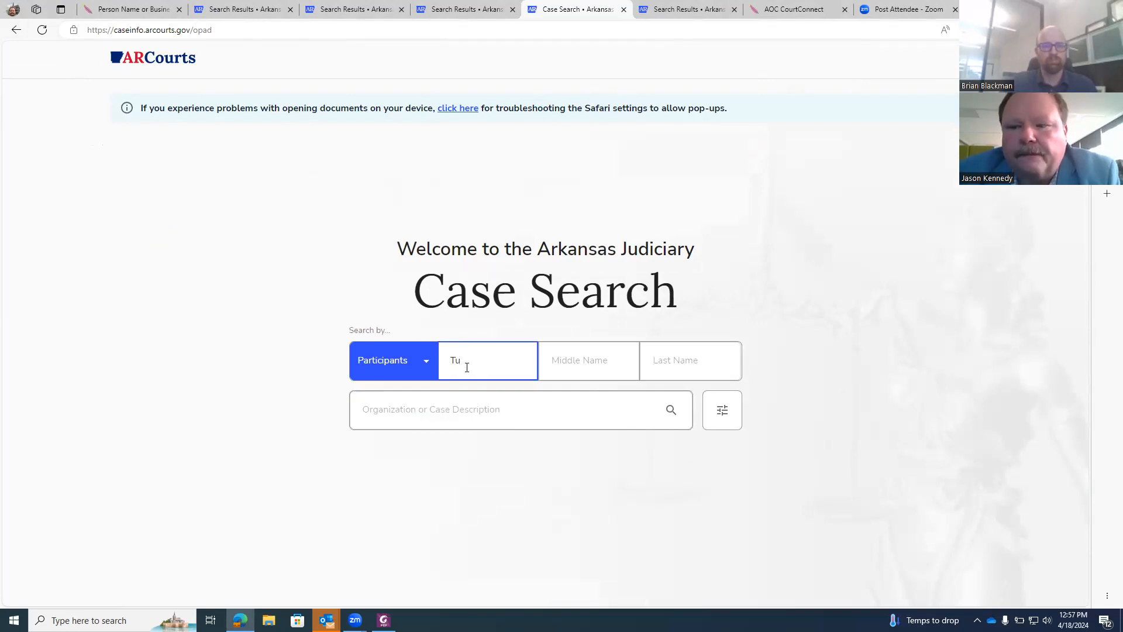
{"action": "left_click", "coordinate": [673, 351]}
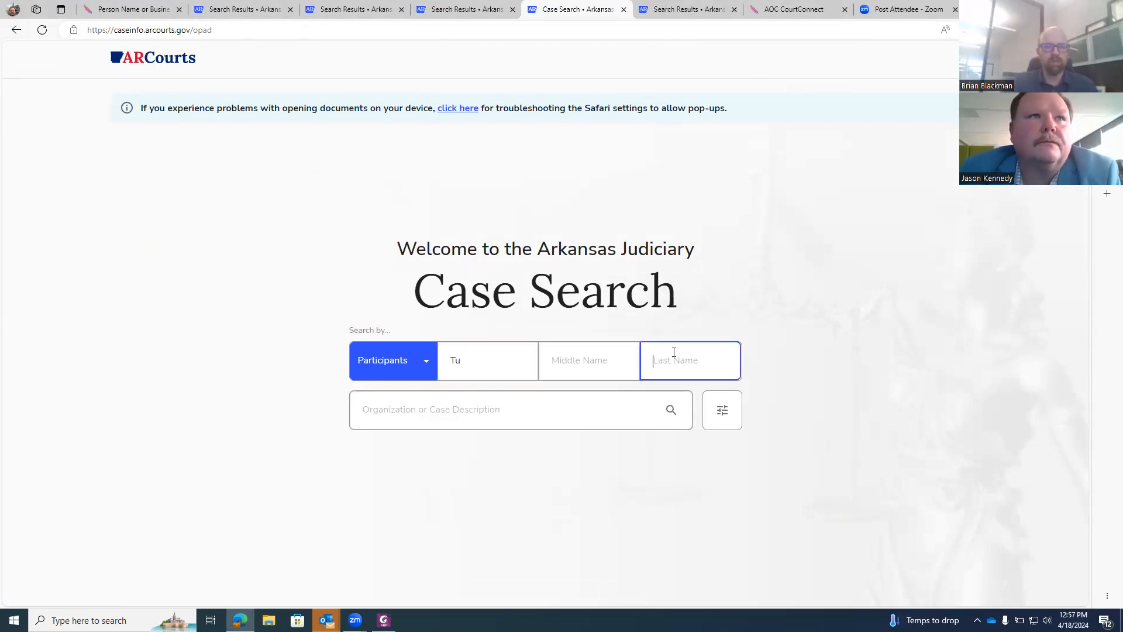
{"action": "left_click", "coordinate": [671, 410]}
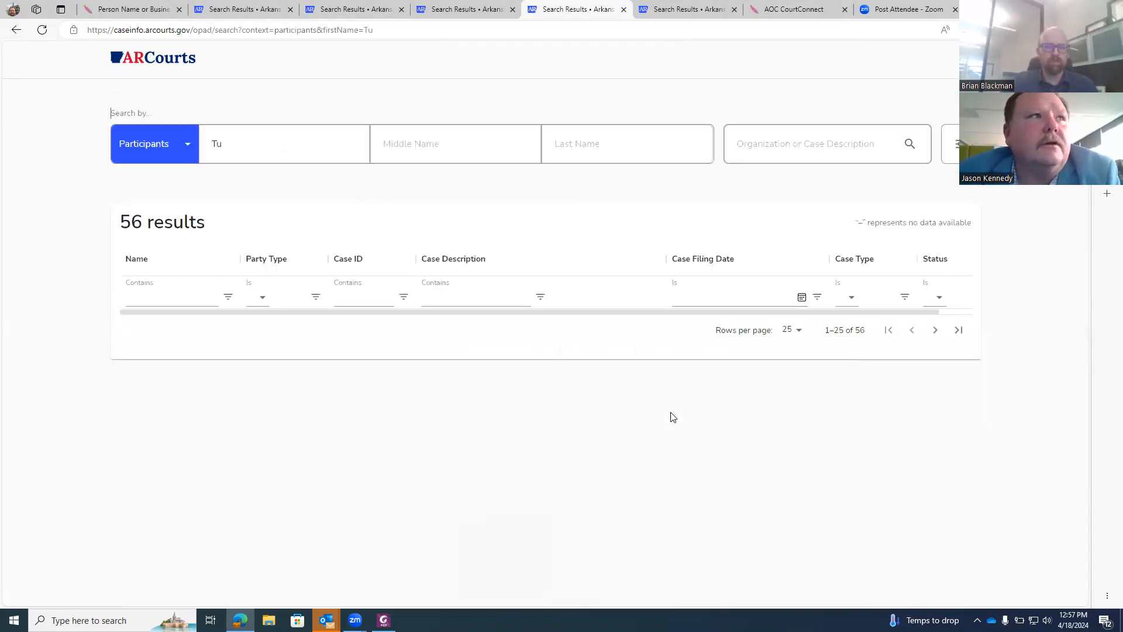